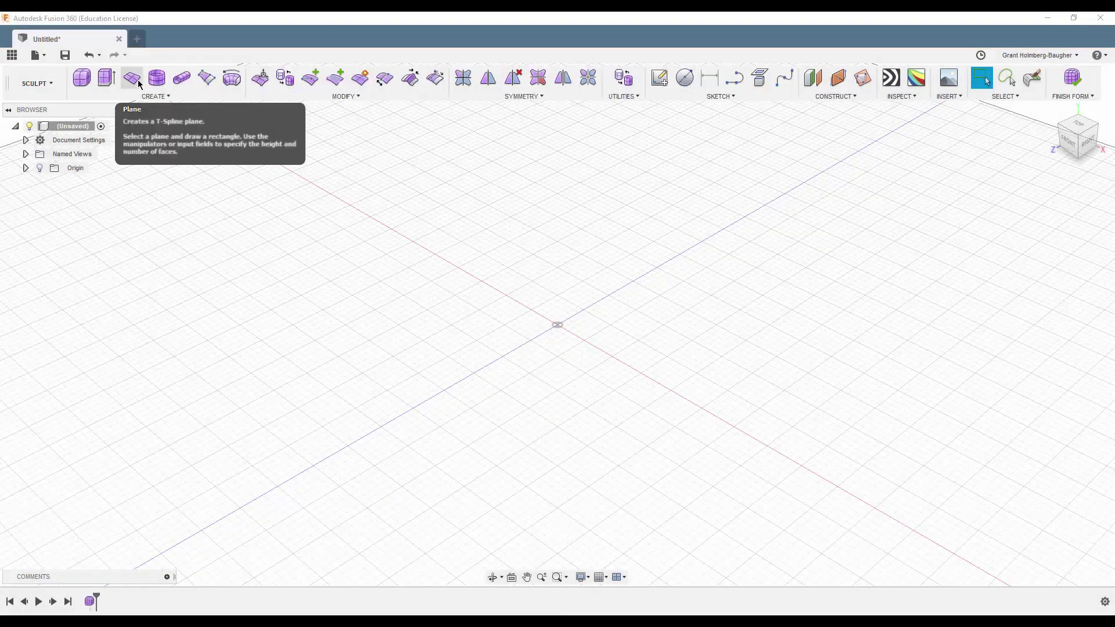
# Step: Create a mirrored 3.40 × 9.40 in T-spline plane and pull its end faces up into a bump
pyautogui.click(132, 78)
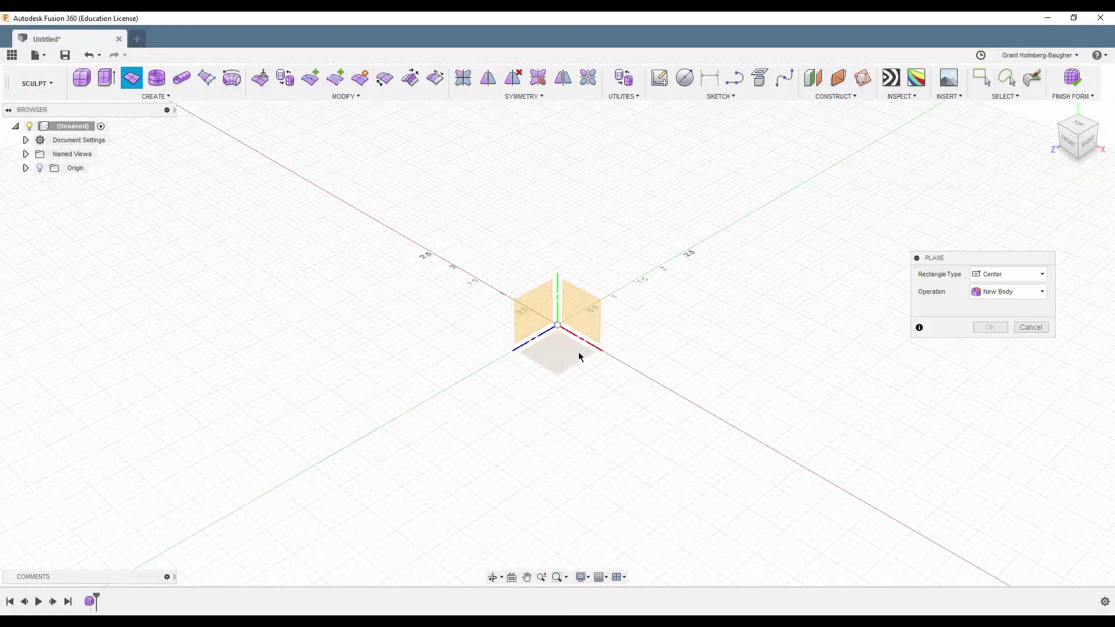
pyautogui.click(357, 580)
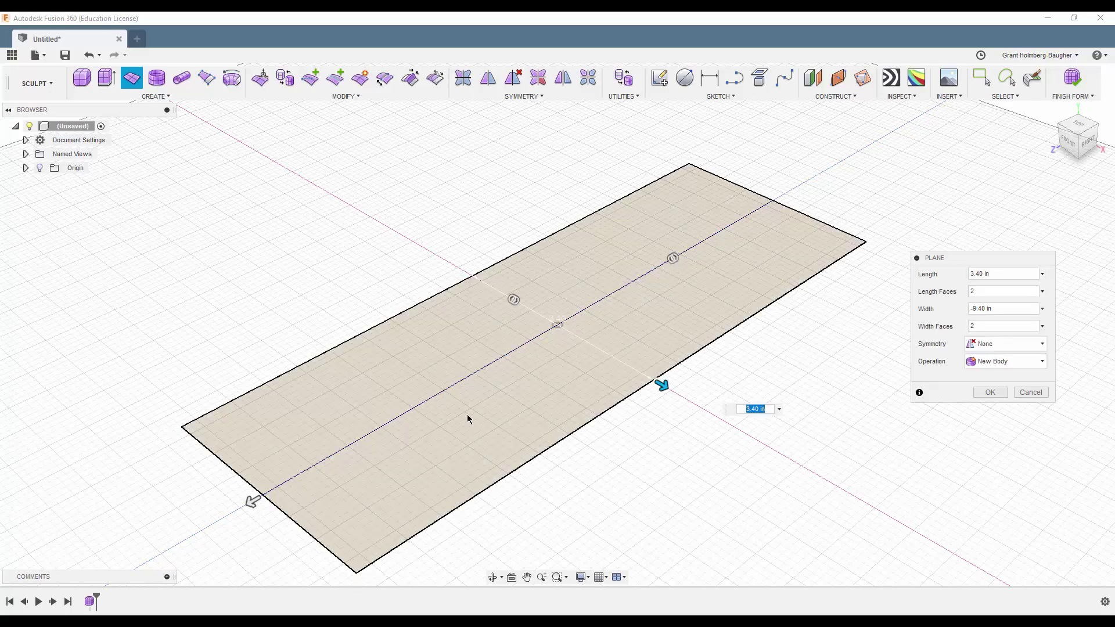
pyautogui.keyDown('shift'); pyautogui.moveTo(581, 331); pyautogui.dragTo(691, 323, button='middle'); pyautogui.keyUp('shift')
pyautogui.write('3')
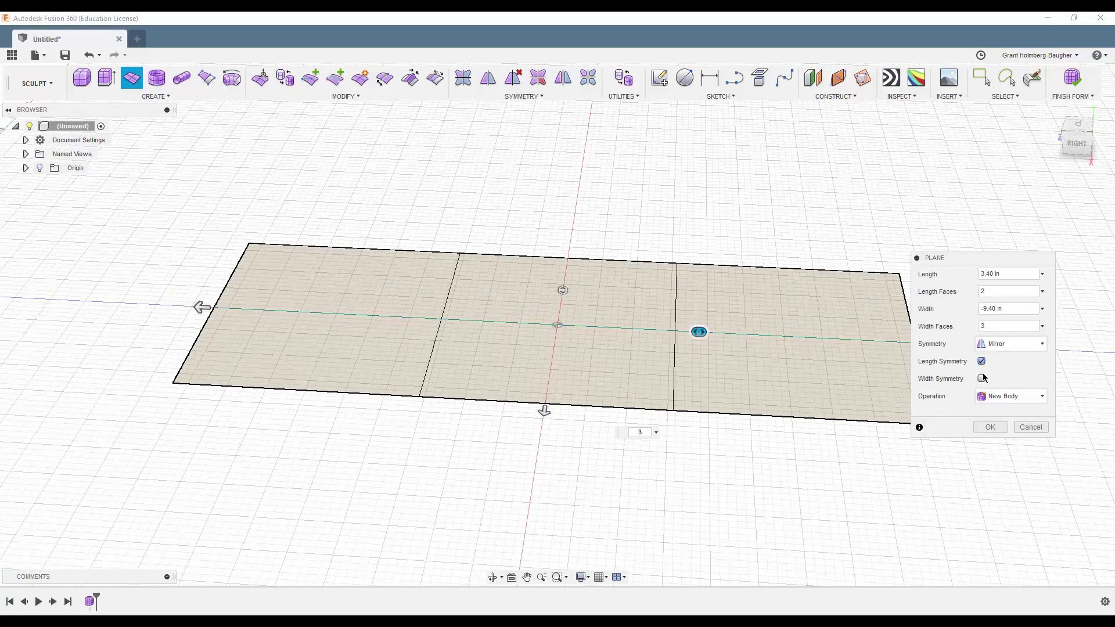
pyautogui.press('Return')
pyautogui.click(779, 306)
pyautogui.moveTo(791, 318); pyautogui.dragTo(812, 200)
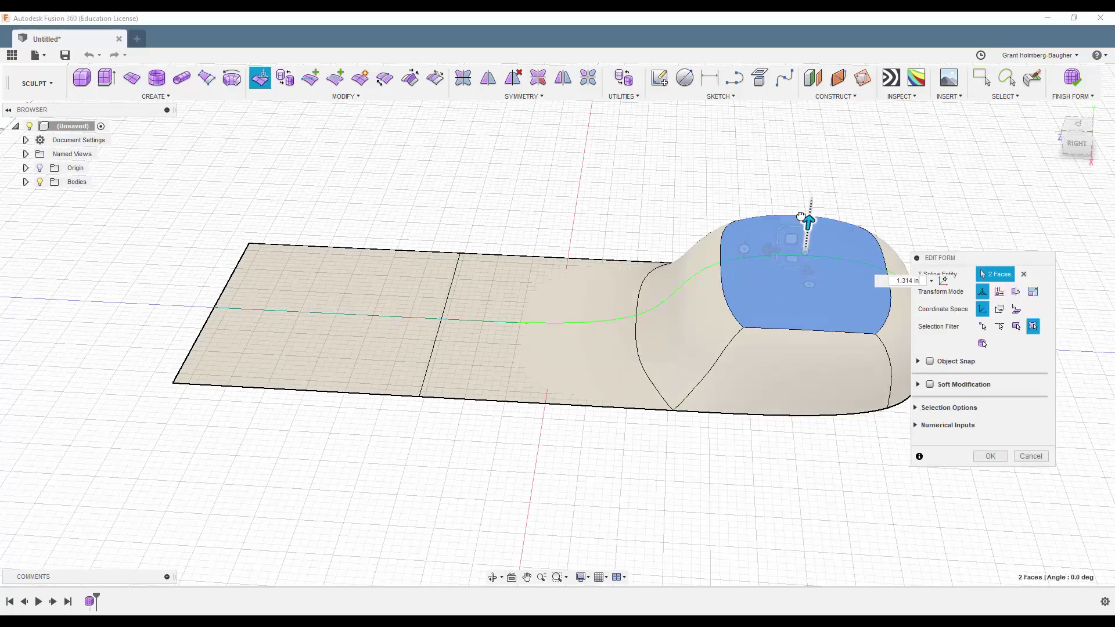
# Step: Pull the plane's boundary edge loop down to form thick boot walls
pyautogui.click(249, 245)
pyautogui.doubleClick(441, 314)
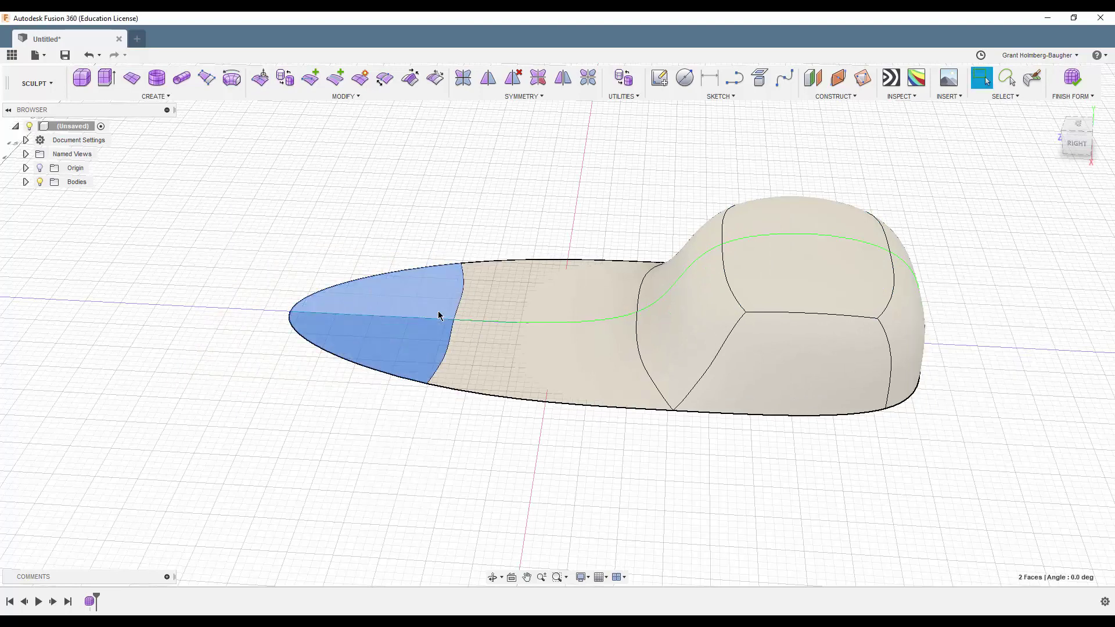
pyautogui.moveTo(588, 305); pyautogui.dragTo(588, 386)
pyautogui.keyDown('shift'); pyautogui.moveTo(588, 387); pyautogui.dragTo(602, 383, button='middle'); pyautogui.keyUp('shift')
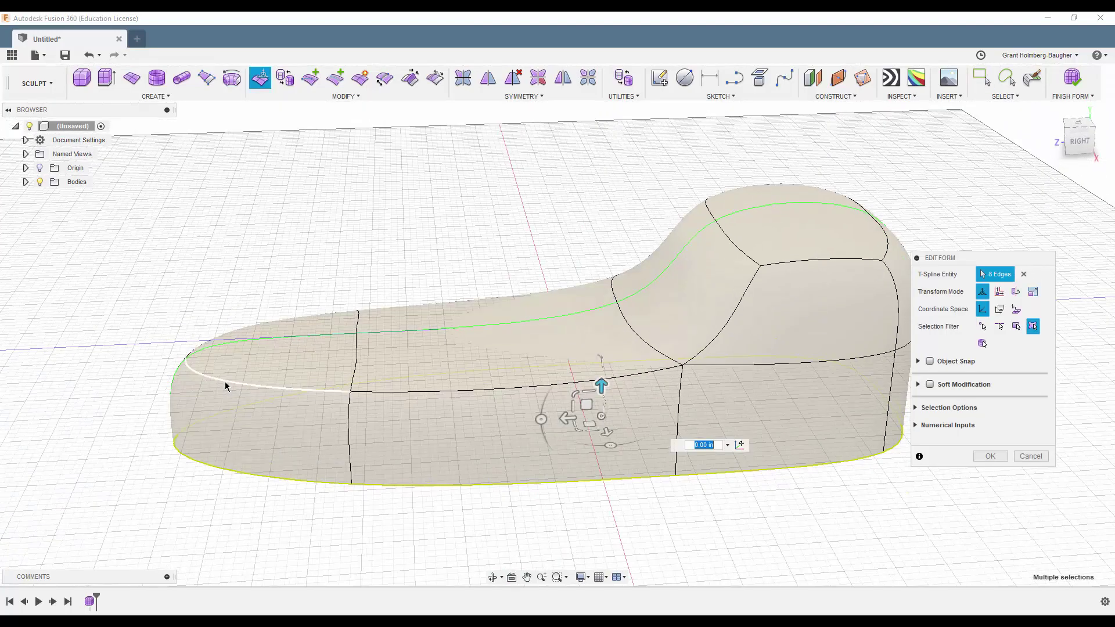
# Step: Move a top face and the vertical edge below it to shape the raised ankle
pyautogui.click(669, 285)
pyautogui.keyDown('shift'); pyautogui.click(678, 388); pyautogui.keyUp('shift')
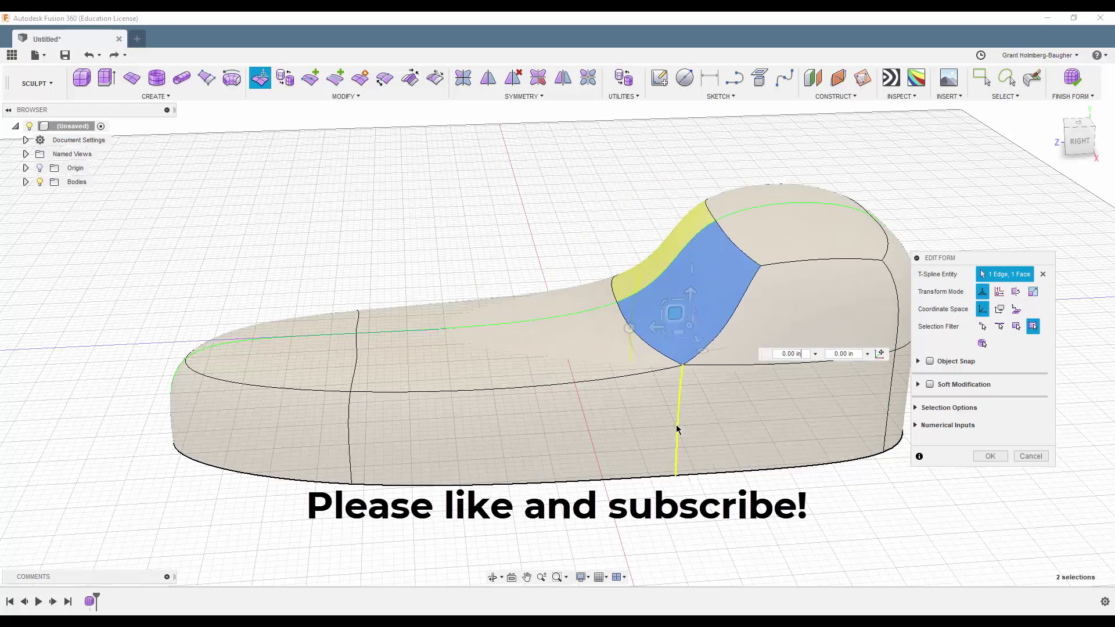
pyautogui.moveTo(627, 319); pyautogui.dragTo(551, 331)
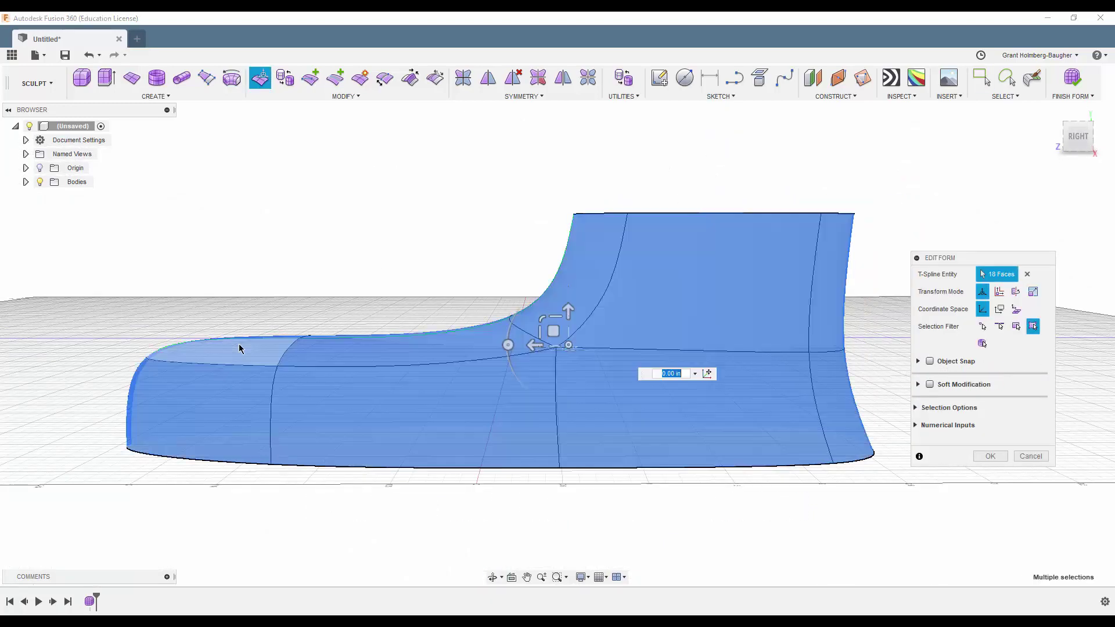
pyautogui.keyDown('shift'); pyautogui.moveTo(239, 349); pyautogui.dragTo(568, 174, button='middle'); pyautogui.keyUp('shift')
# Step: Shift a toe face to round the toe and select the bottom edge loop
pyautogui.click(228, 283)
pyautogui.moveTo(227, 283); pyautogui.dragTo(263, 295)
pyautogui.doubleClick(176, 385)
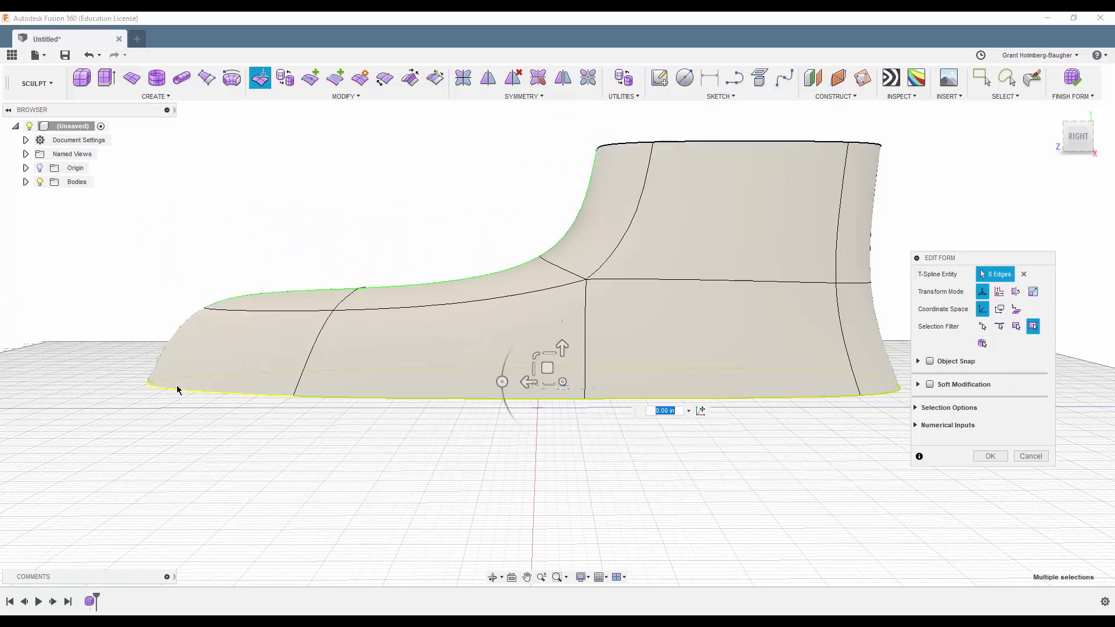
pyautogui.moveTo(535, 405)
pyautogui.keyDown('shift'); pyautogui.mouseDown(button='middle')
pyautogui.moveTo(270, 385)
pyautogui.moveTo(248, 366)
pyautogui.mouseUp(button='middle'); pyautogui.keyUp('shift')
# Step: Lower the sole outline vertices, then select two neighbouring toe faces
pyautogui.click(472, 347)
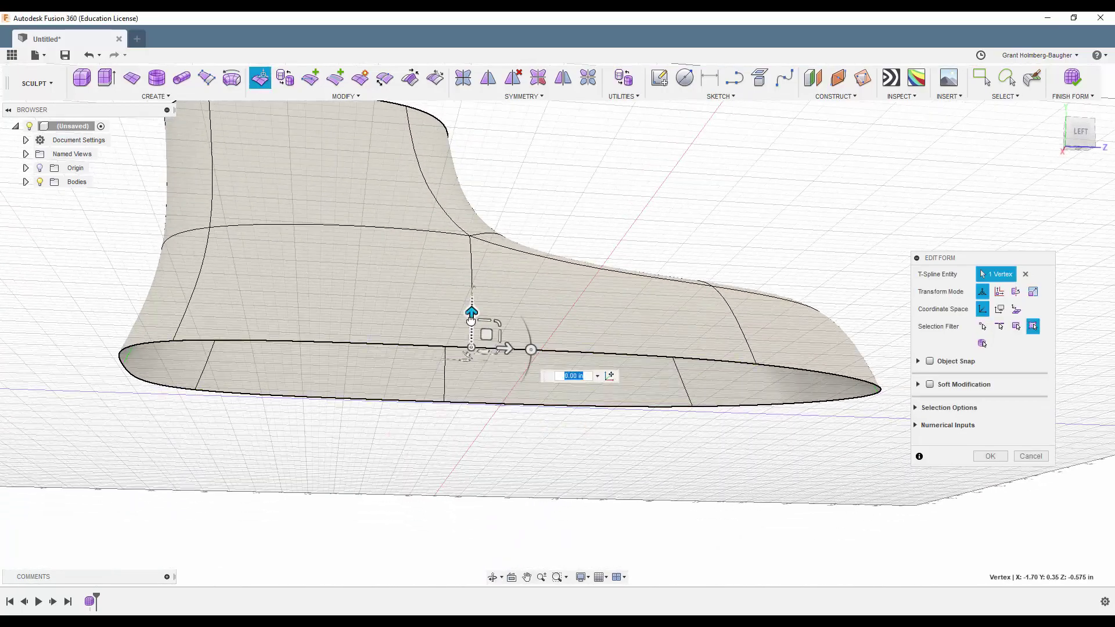
pyautogui.keyDown('shift'); pyautogui.click(756, 364); pyautogui.keyUp('shift')
pyautogui.moveTo(475, 319); pyautogui.dragTo(467, 387)
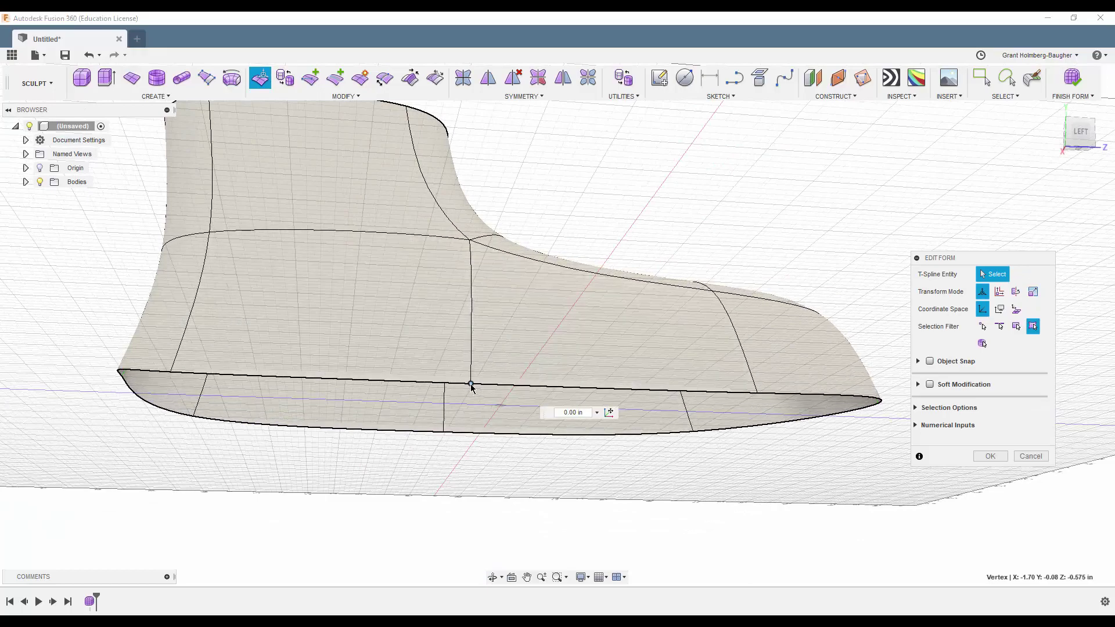
pyautogui.keyDown('shift'); pyautogui.moveTo(471, 387); pyautogui.dragTo(366, 353, button='middle'); pyautogui.keyUp('shift')
pyautogui.click(279, 406)
pyautogui.keyDown('shift'); pyautogui.click(270, 349); pyautogui.keyUp('shift')
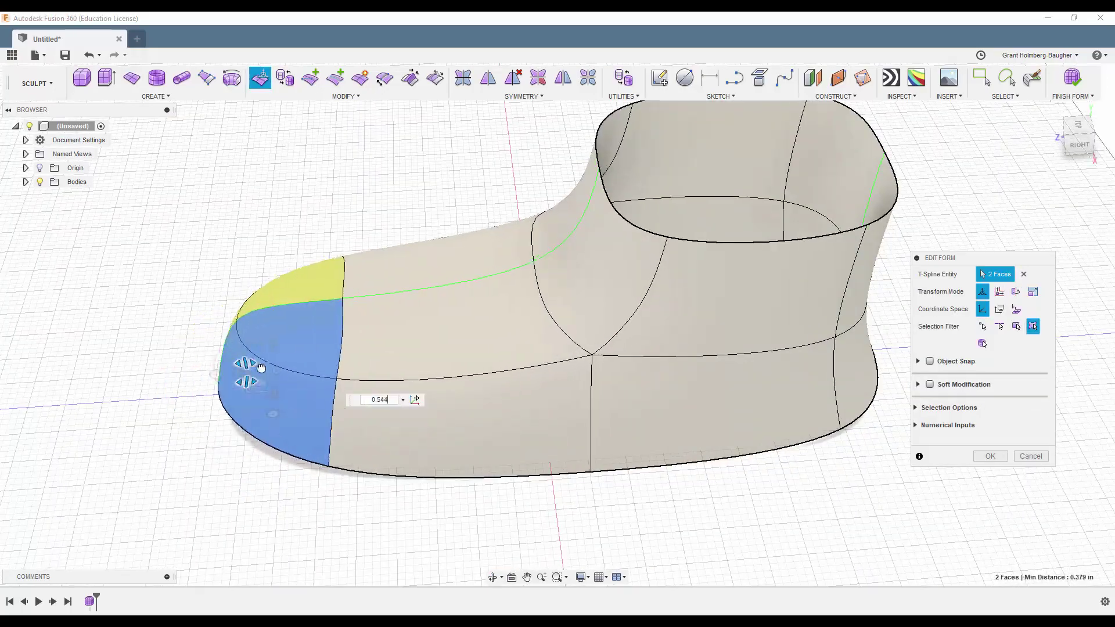
# Step: Select the ankle opening's rim loop and the toe's top face for refining
pyautogui.click(368, 194)
pyautogui.keyDown('shift'); pyautogui.moveTo(368, 194); pyautogui.dragTo(406, 458, button='middle'); pyautogui.keyUp('shift')
pyautogui.doubleClick(325, 406)
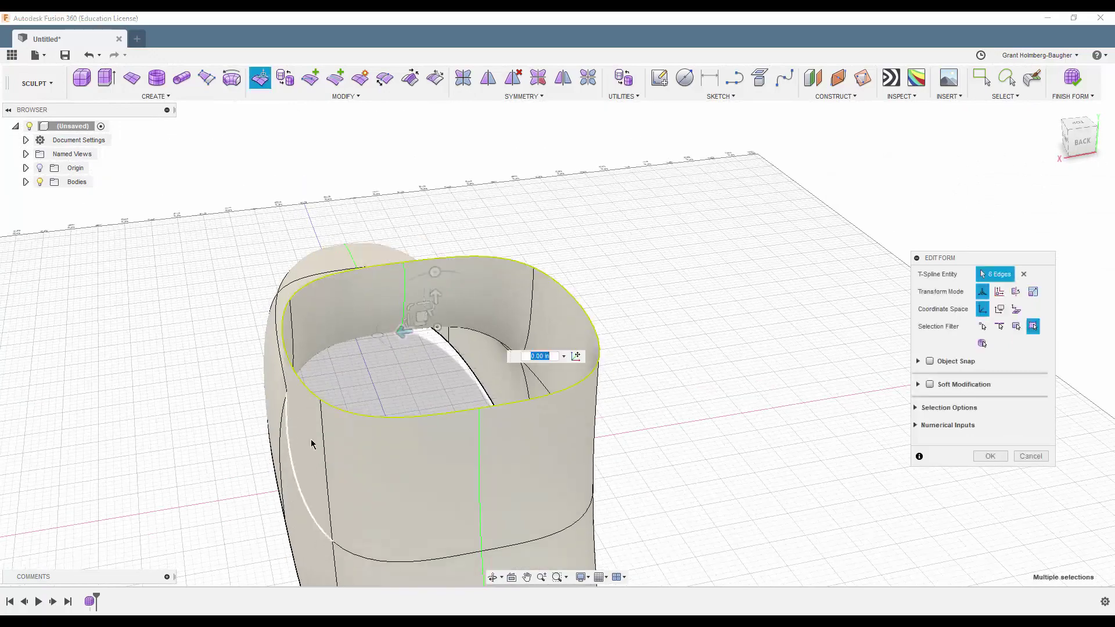
pyautogui.moveTo(269, 411)
pyautogui.keyDown('shift'); pyautogui.mouseDown(button='middle')
pyautogui.moveTo(532, 274)
pyautogui.moveTo(628, 252)
pyautogui.mouseUp(button='middle'); pyautogui.keyUp('shift')
pyautogui.click(246, 392)
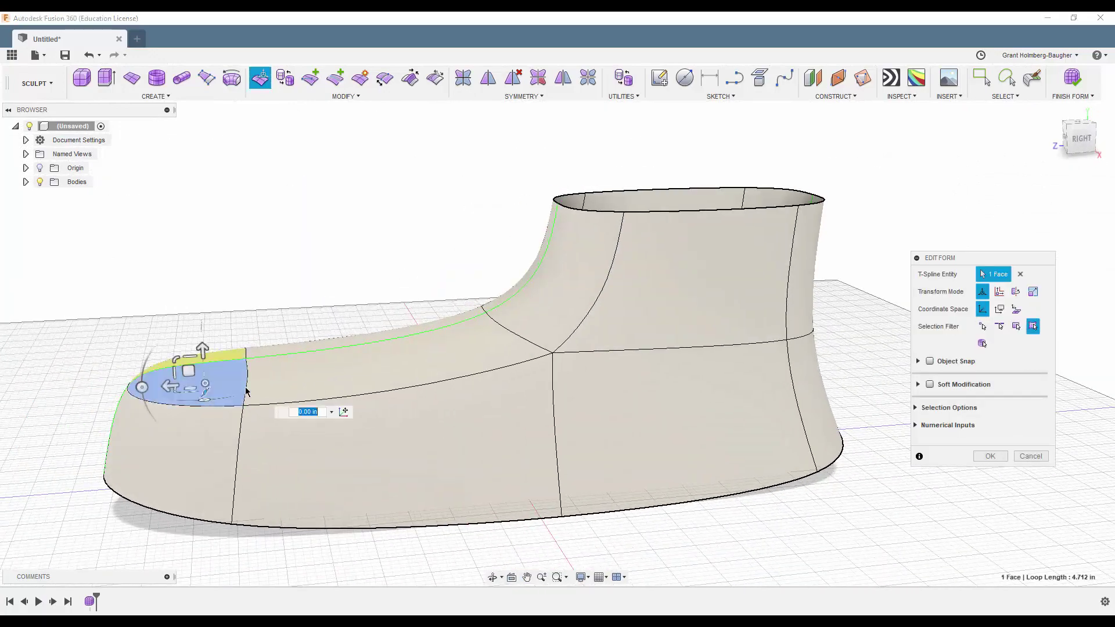
# Step: Select and adjust edges along the sole, toe and ankle rim
pyautogui.keyDown('shift'); pyautogui.moveTo(250, 275); pyautogui.dragTo(343, 221, button='middle'); pyautogui.keyUp('shift')
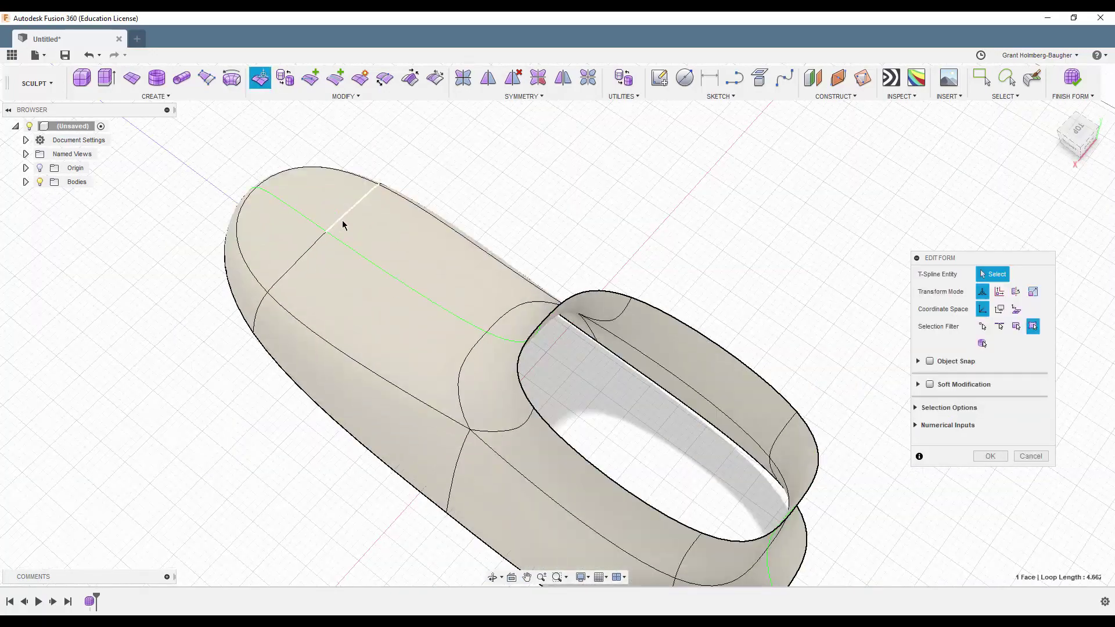
pyautogui.click(294, 250)
pyautogui.click(683, 511)
pyautogui.moveTo(678, 535)
pyautogui.keyDown('shift'); pyautogui.mouseDown(button='middle')
pyautogui.moveTo(650, 526)
pyautogui.moveTo(663, 219)
pyautogui.moveTo(403, 239)
pyautogui.moveTo(544, 376)
pyautogui.mouseUp(button='middle'); pyautogui.keyUp('shift')
pyautogui.click(648, 526)
pyautogui.click(544, 375)
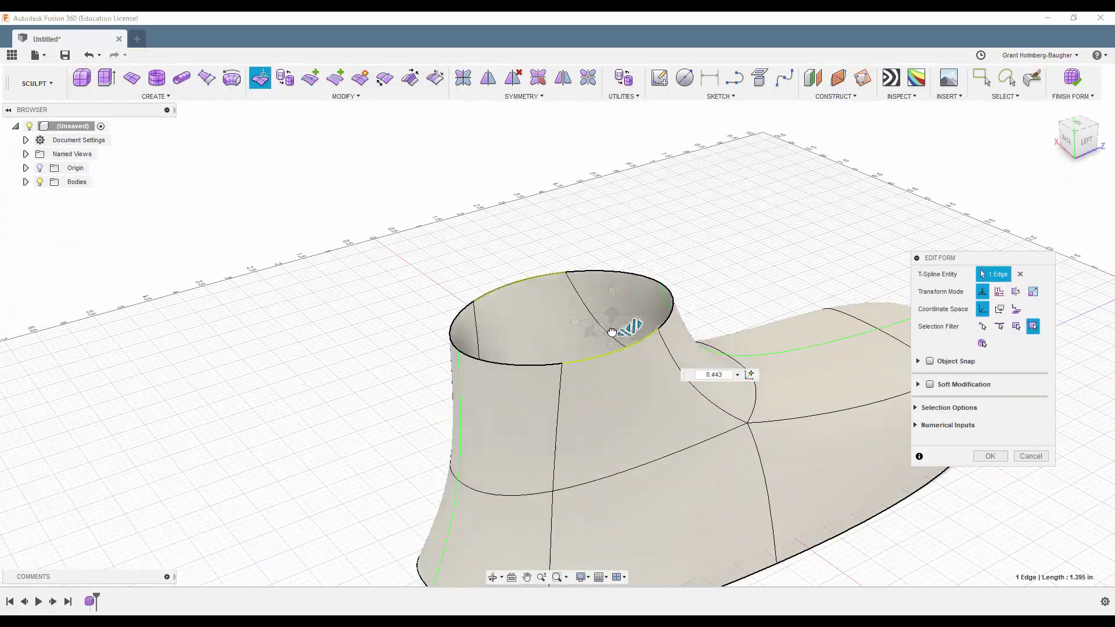
pyautogui.click(616, 395)
# Step: Select toe and body faces from the front to tilt the toe tip
pyautogui.moveTo(618, 407)
pyautogui.keyDown('shift'); pyautogui.mouseDown(button='middle')
pyautogui.moveTo(529, 218)
pyautogui.moveTo(361, 336)
pyautogui.mouseUp(button='middle'); pyautogui.keyUp('shift')
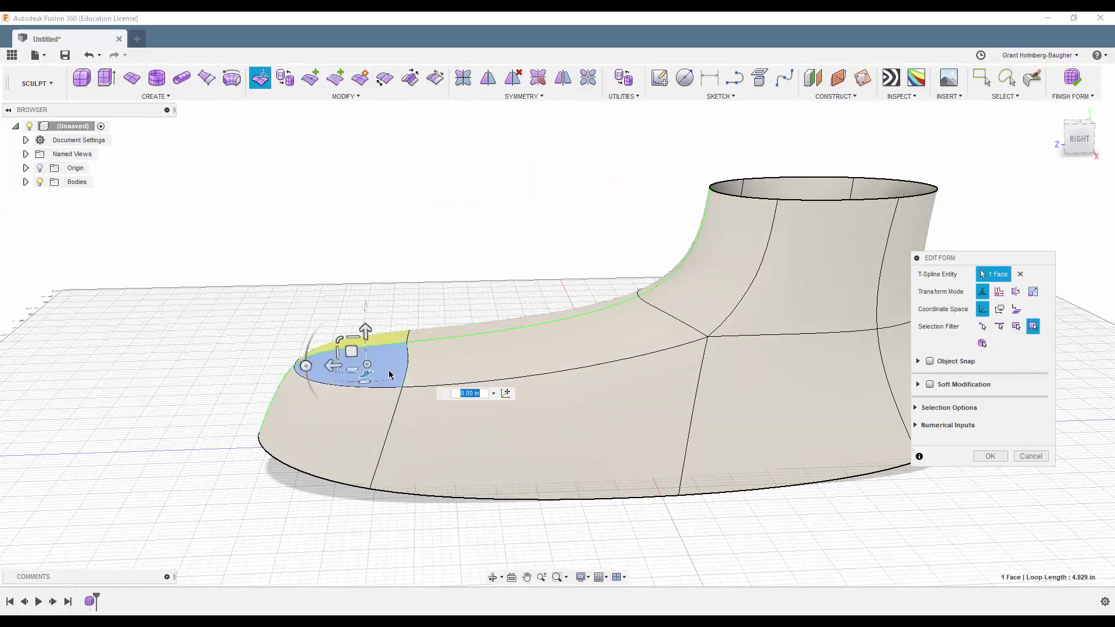
pyautogui.click(341, 399)
pyautogui.moveTo(341, 399)
pyautogui.keyDown('shift'); pyautogui.mouseDown(button='middle')
pyautogui.moveTo(316, 287)
pyautogui.moveTo(517, 261)
pyautogui.moveTo(511, 372)
pyautogui.moveTo(348, 349)
pyautogui.moveTo(424, 249)
pyautogui.mouseUp(button='middle'); pyautogui.keyUp('shift')
pyautogui.click(511, 371)
# Step: Select all faces, raise the whole body above the ground and finish Edit Form
pyautogui.hotkey('ctrl', 'a')
pyautogui.moveTo(531, 317); pyautogui.dragTo(531, 272)
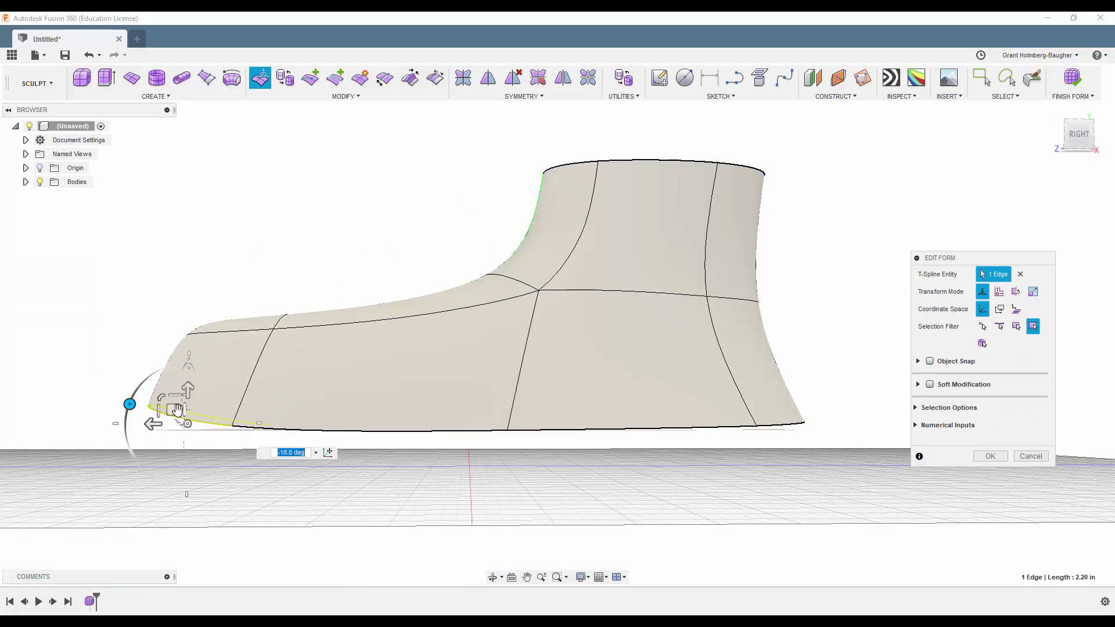
pyautogui.moveTo(187, 395)
pyautogui.keyDown('shift'); pyautogui.mouseDown(button='middle')
pyautogui.moveTo(319, 269)
pyautogui.moveTo(434, 281)
pyautogui.moveTo(340, 430)
pyautogui.mouseUp(button='middle'); pyautogui.keyUp('shift')
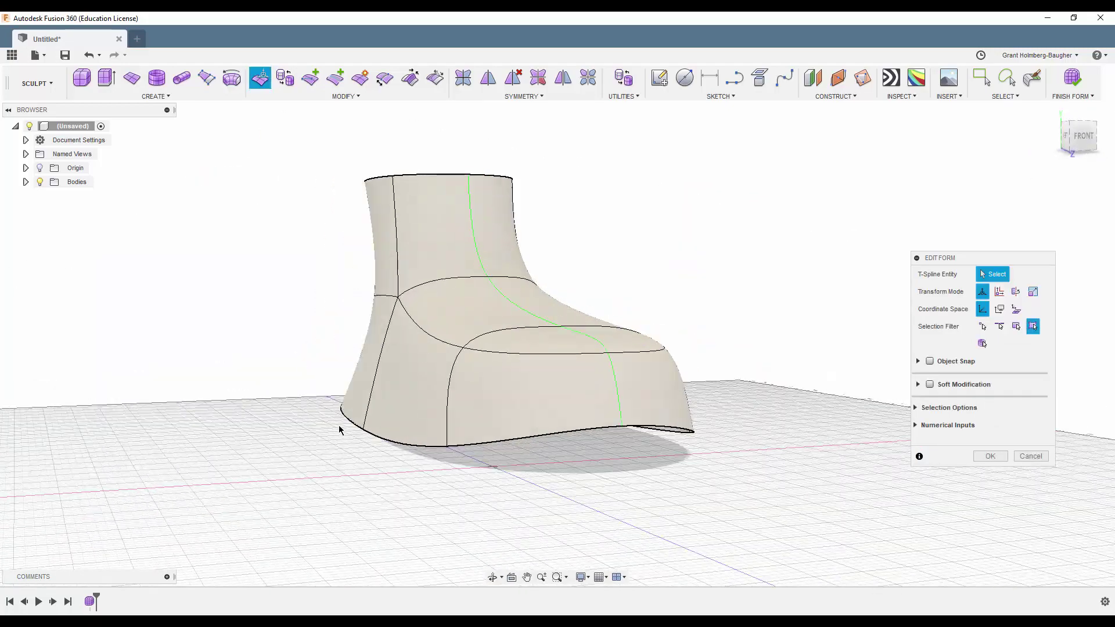
pyautogui.keyDown('shift'); pyautogui.moveTo(484, 415); pyautogui.dragTo(563, 411, button='middle'); pyautogui.keyUp('shift')
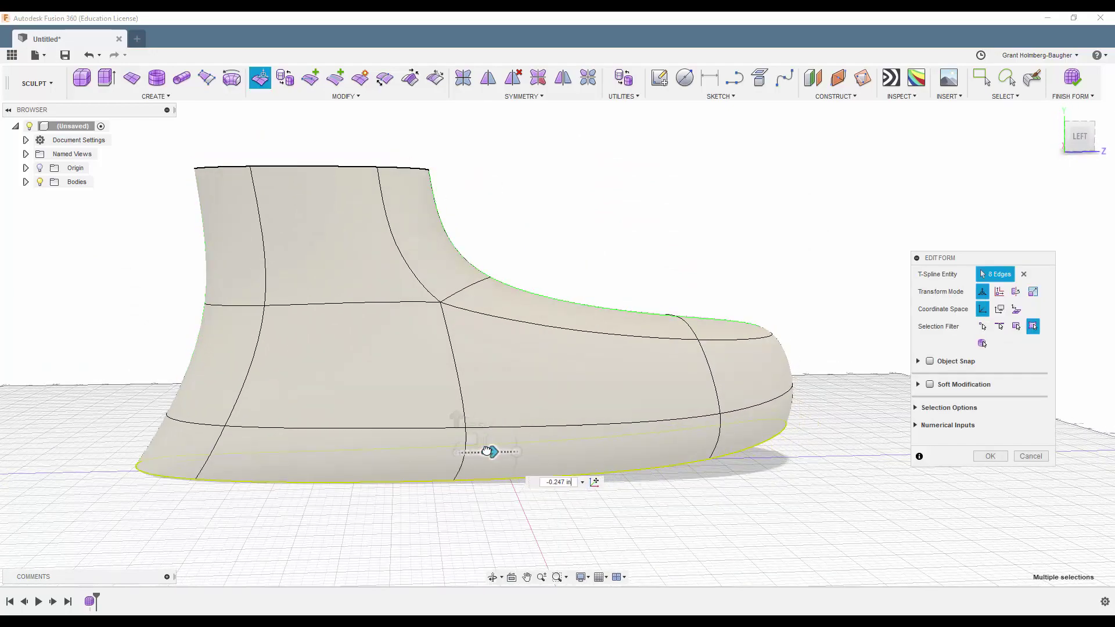
pyautogui.keyDown('shift'); pyautogui.moveTo(511, 448); pyautogui.dragTo(458, 313, button='middle'); pyautogui.keyUp('shift')
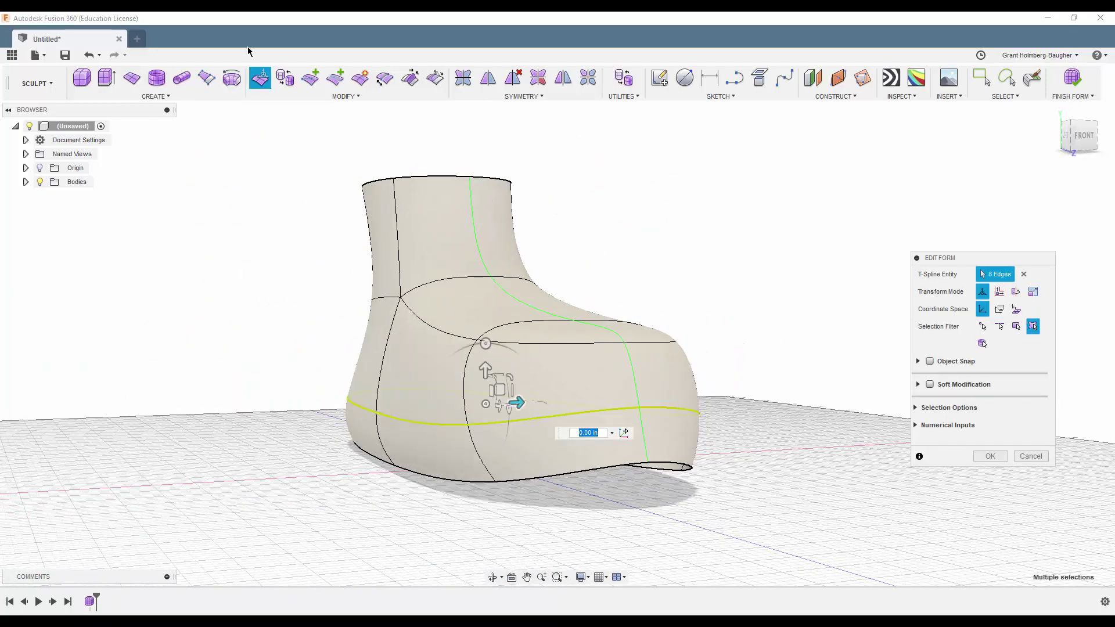
pyautogui.moveTo(569, 244)
pyautogui.keyDown('shift'); pyautogui.mouseDown(button='middle')
pyautogui.moveTo(597, 174)
pyautogui.moveTo(615, 206)
pyautogui.mouseUp(button='middle'); pyautogui.keyUp('shift')
pyautogui.press('Escape')
# Step: Select and nudge the boot's bottom ring of faces
pyautogui.click(486, 459)
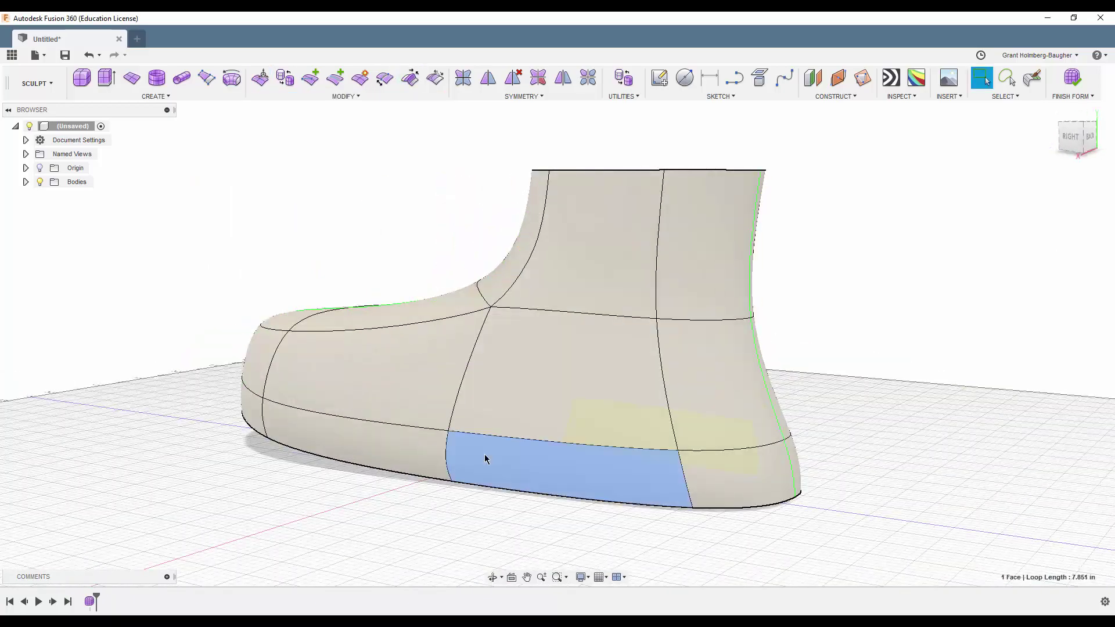
pyautogui.doubleClick(486, 459)
pyautogui.moveTo(486, 459); pyautogui.dragTo(492, 384, button='right')
pyautogui.click(349, 219)
pyautogui.keyDown('shift'); pyautogui.moveTo(348, 219); pyautogui.dragTo(398, 229, button='middle'); pyautogui.keyUp('shift')
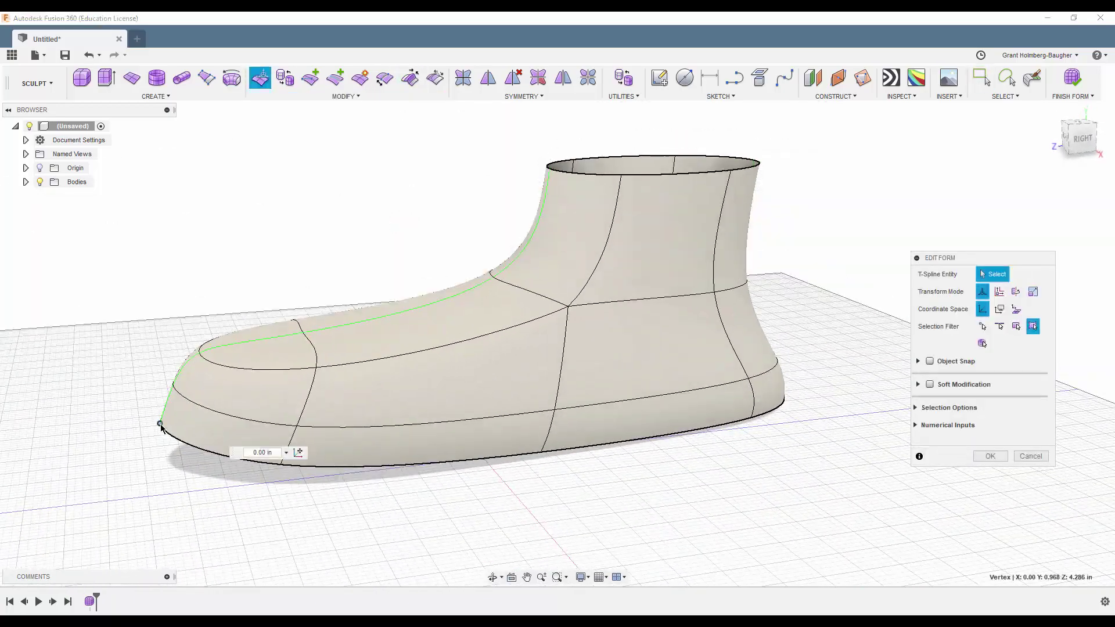
pyautogui.keyDown('shift'); pyautogui.moveTo(224, 303); pyautogui.dragTo(341, 259, button='middle'); pyautogui.keyUp('shift')
# Step: Raise the ankle opening's rim loop higher and reshape the instep edge
pyautogui.doubleClick(424, 340)
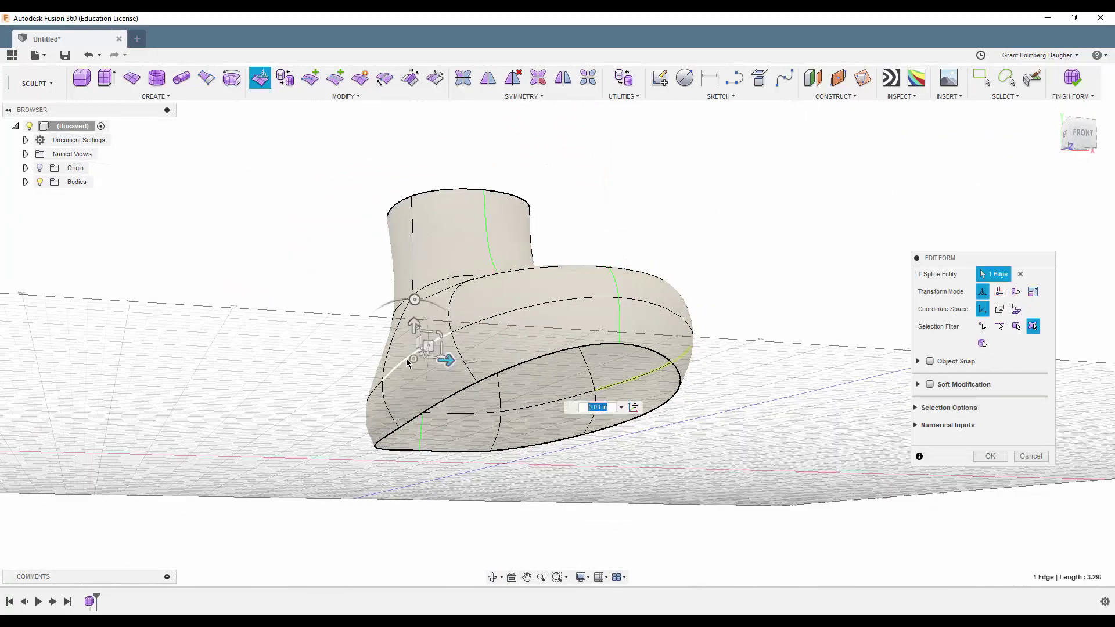
pyautogui.moveTo(424, 340)
pyautogui.keyDown('shift'); pyautogui.mouseDown(button='middle')
pyautogui.moveTo(527, 366)
pyautogui.moveTo(651, 177)
pyautogui.moveTo(585, 255)
pyautogui.mouseUp(button='middle'); pyautogui.keyUp('shift')
pyautogui.doubleClick(651, 178)
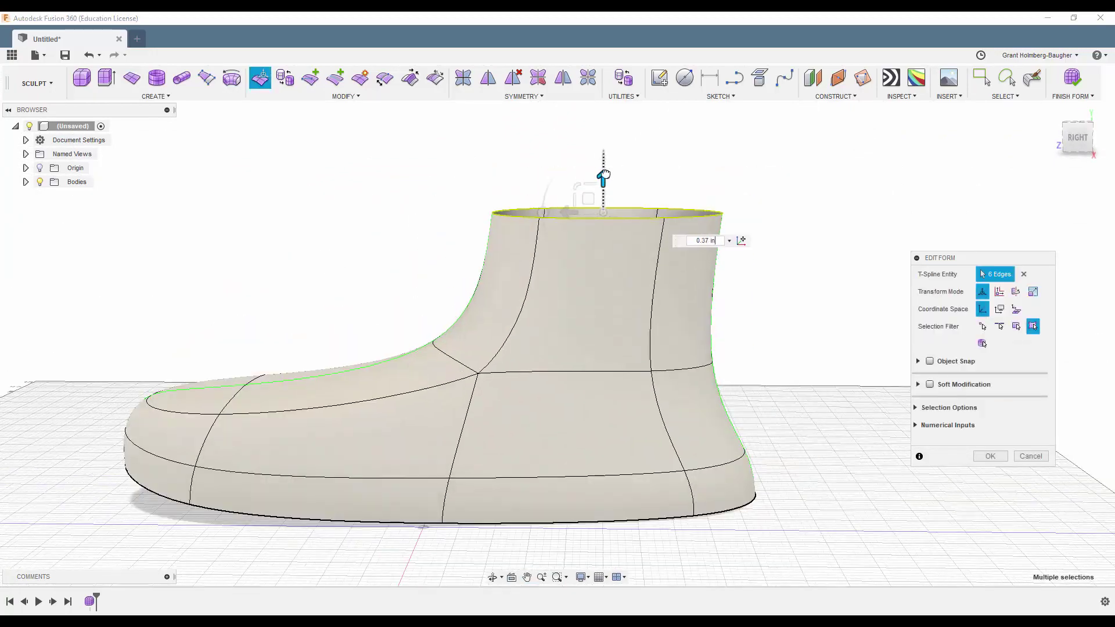
pyautogui.moveTo(585, 255); pyautogui.dragTo(585, 208)
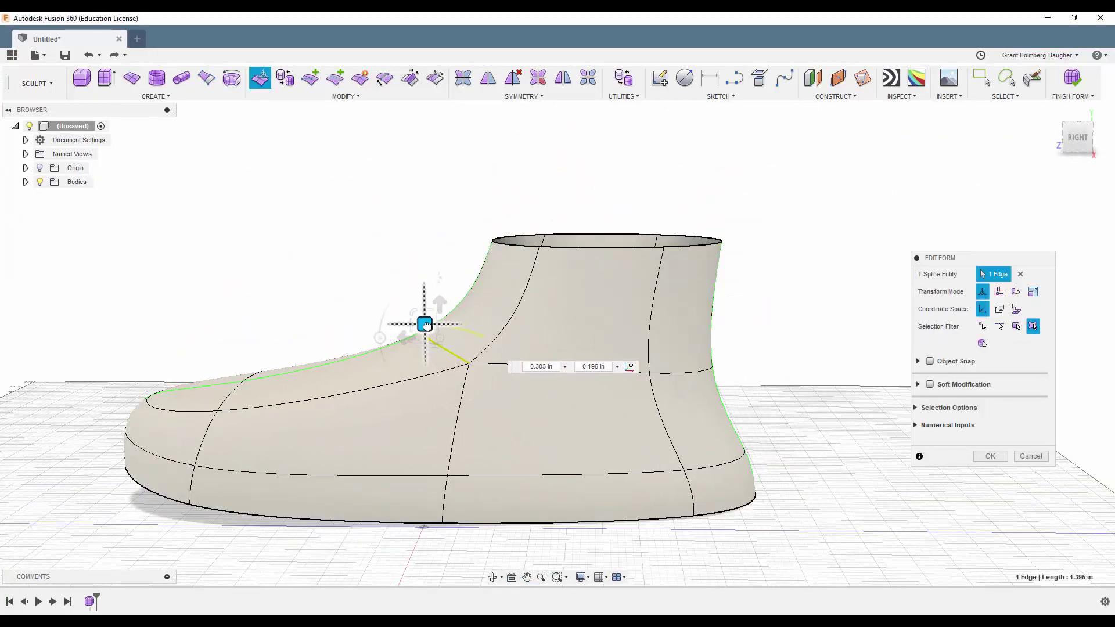
pyautogui.moveTo(426, 326)
pyautogui.mouseDown()
pyautogui.moveTo(369, 341)
pyautogui.moveTo(418, 312)
pyautogui.mouseUp()
# Step: Lower the bottom edge loop by 0.299 in
pyautogui.moveTo(419, 312)
pyautogui.keyDown('shift'); pyautogui.mouseDown(button='middle')
pyautogui.moveTo(565, 236)
pyautogui.moveTo(622, 233)
pyautogui.moveTo(536, 219)
pyautogui.moveTo(311, 491)
pyautogui.mouseUp(button='middle'); pyautogui.keyUp('shift')
pyautogui.doubleClick(311, 491)
pyautogui.moveTo(446, 465); pyautogui.dragTo(445, 478)
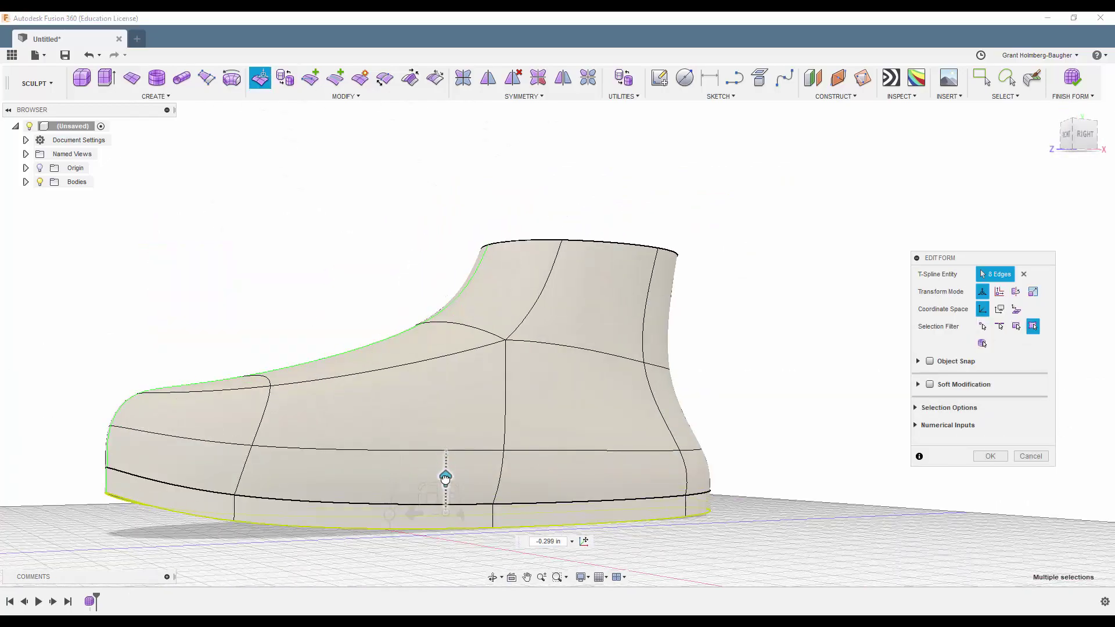
pyautogui.moveTo(446, 478)
pyautogui.keyDown('shift'); pyautogui.mouseDown(button='middle')
pyautogui.moveTo(459, 503)
pyautogui.moveTo(273, 506)
pyautogui.moveTo(462, 467)
pyautogui.moveTo(373, 461)
pyautogui.moveTo(267, 229)
pyautogui.moveTo(277, 217)
pyautogui.mouseUp(button='middle'); pyautogui.keyUp('shift')
# Step: Subdivide the toe-top faces with Exact insert mode
pyautogui.moveTo(445, 485)
pyautogui.keyDown('shift'); pyautogui.mouseDown(button='middle')
pyautogui.moveTo(292, 376)
pyautogui.moveTo(244, 244)
pyautogui.moveTo(102, 244)
pyautogui.moveTo(159, 244)
pyautogui.moveTo(334, 192)
pyautogui.mouseUp(button='middle'); pyautogui.keyUp('shift')
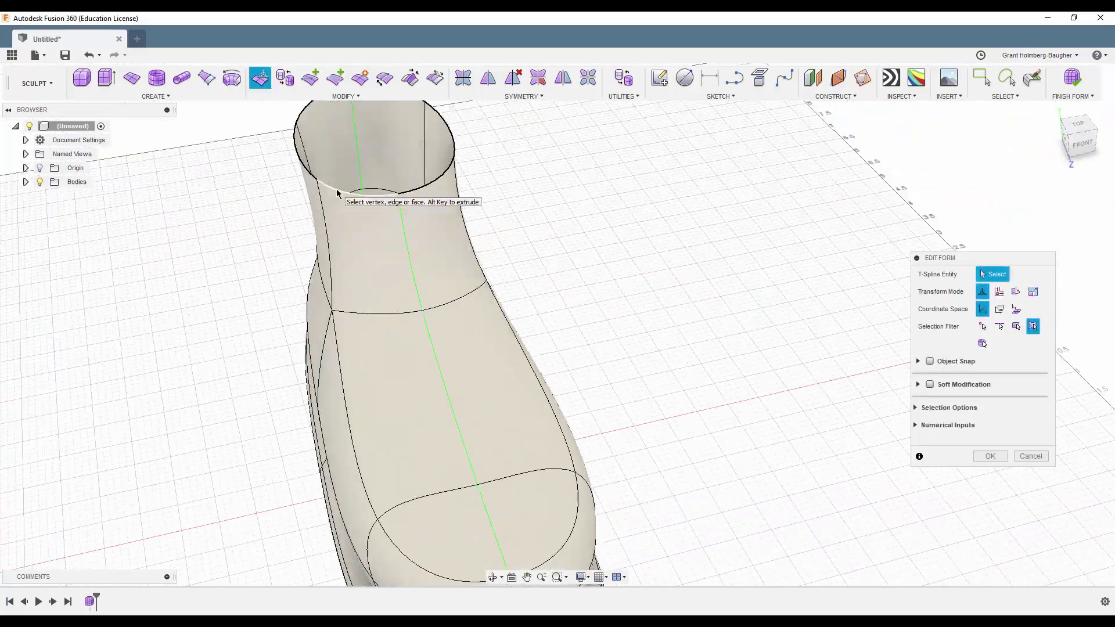
pyautogui.click(334, 191)
pyautogui.moveTo(395, 223)
pyautogui.keyDown('shift'); pyautogui.mouseDown(button='middle')
pyautogui.moveTo(447, 159)
pyautogui.moveTo(436, 164)
pyautogui.mouseUp(button='middle'); pyautogui.keyUp('shift')
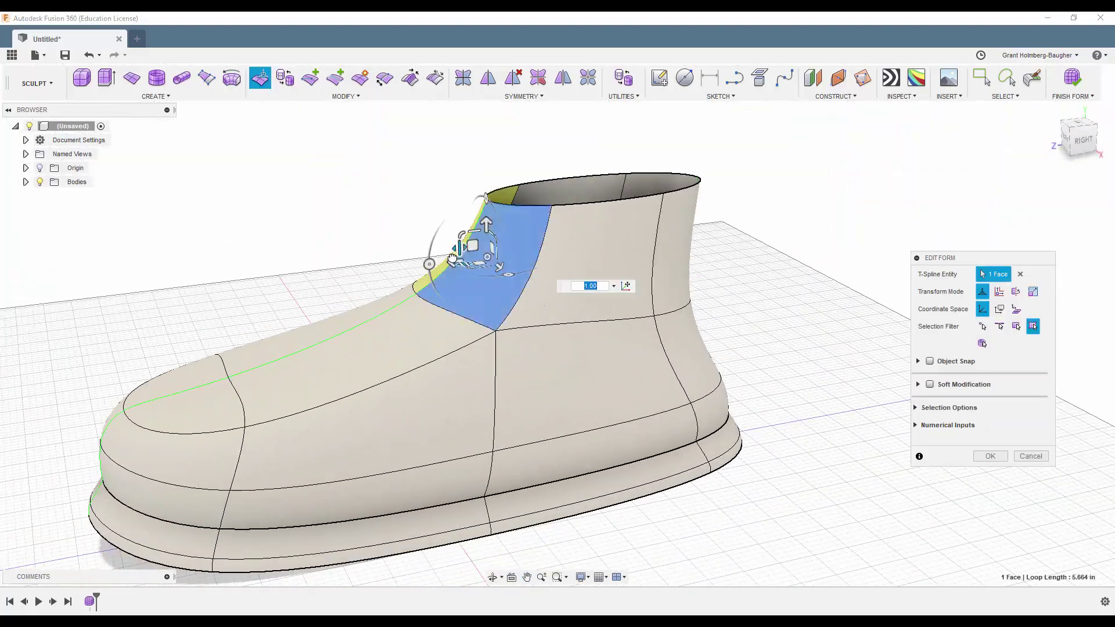
pyautogui.keyDown('shift'); pyautogui.moveTo(448, 249); pyautogui.dragTo(306, 237, button='middle'); pyautogui.keyUp('shift')
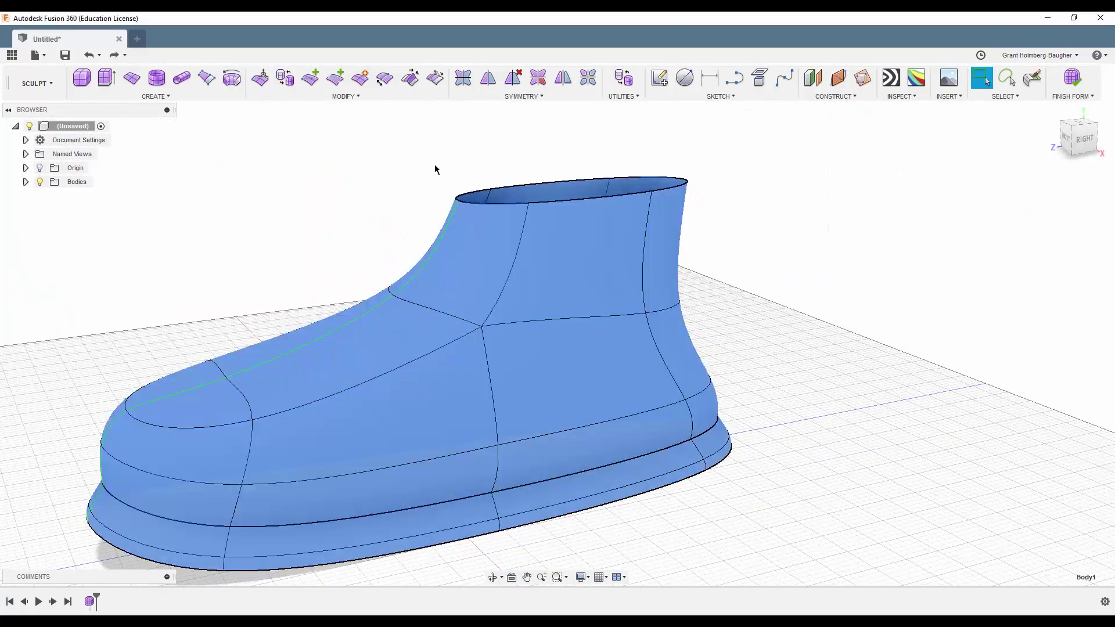
pyautogui.click(987, 321)
pyautogui.click(329, 461)
pyautogui.click(371, 494)
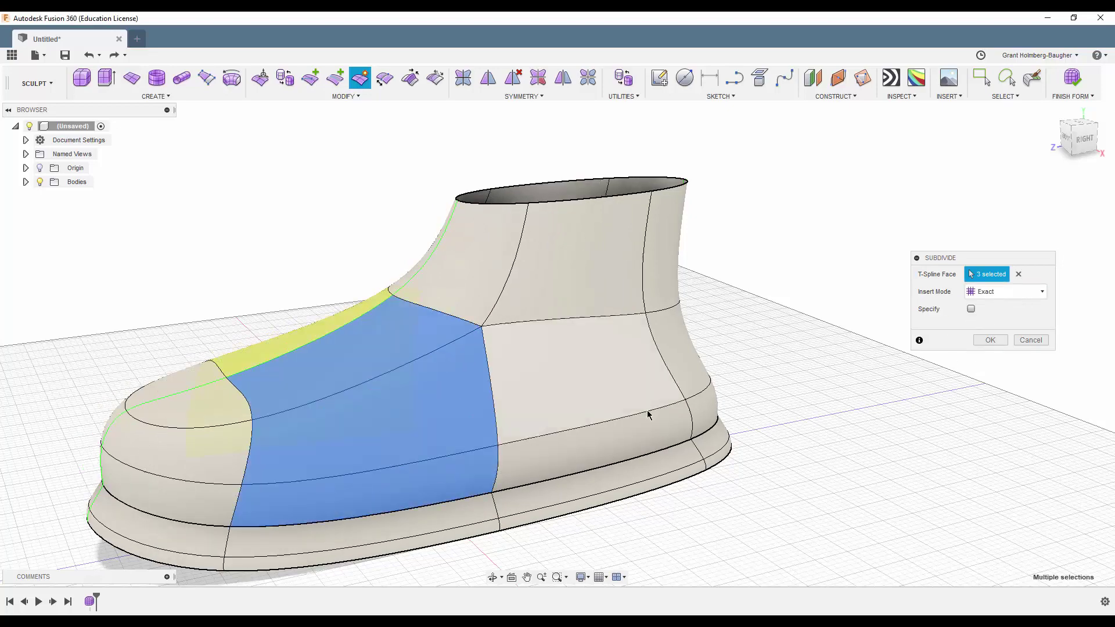
pyautogui.press('Return')
pyautogui.keyDown('shift'); pyautogui.moveTo(528, 358); pyautogui.dragTo(343, 501, button='middle'); pyautogui.keyUp('shift')
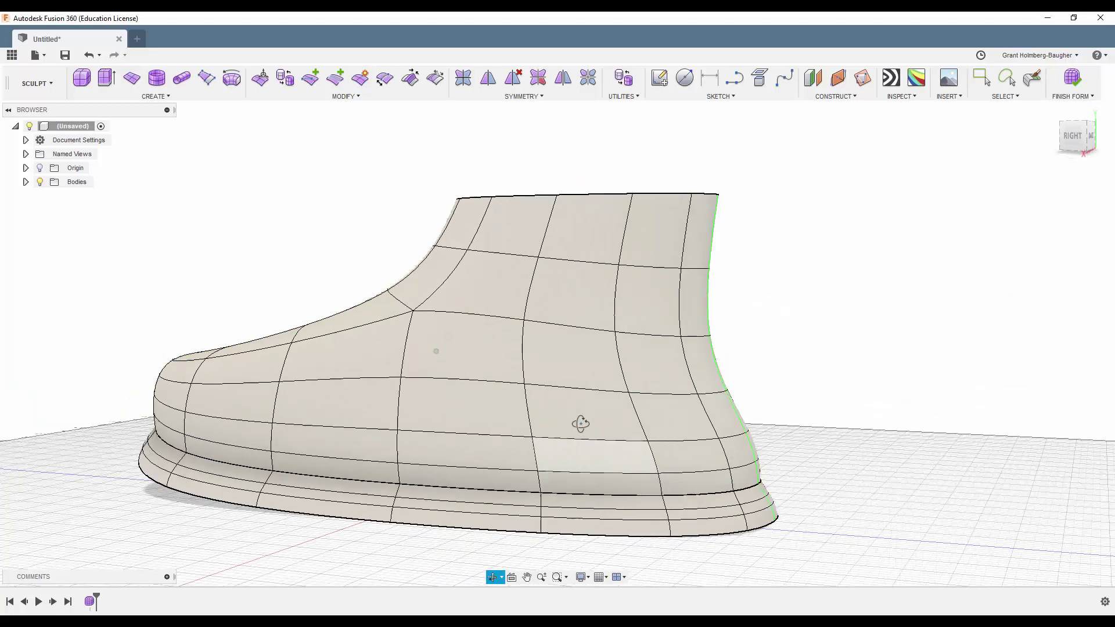
pyautogui.moveTo(282, 243)
pyautogui.keyDown('shift'); pyautogui.mouseDown(button='middle')
pyautogui.moveTo(319, 259)
pyautogui.moveTo(257, 314)
pyautogui.mouseUp(button='middle'); pyautogui.keyUp('shift')
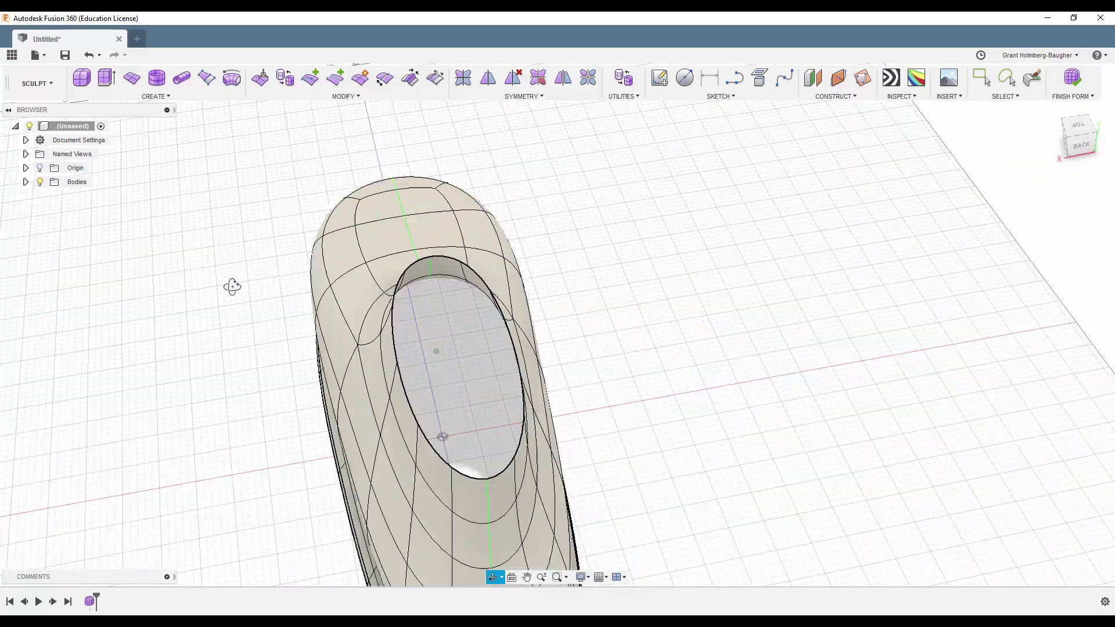
# Step: Turn off Soft Modification and drag the upper's top strip to stretch the opening toward the toe
pyautogui.click(265, 88)
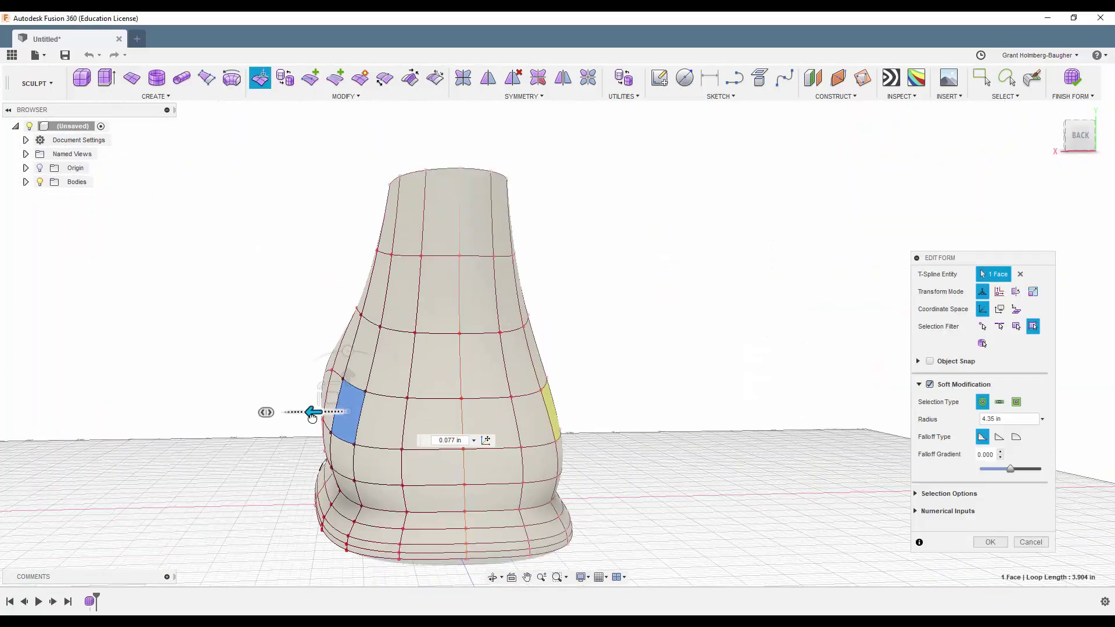
pyautogui.keyDown('shift'); pyautogui.moveTo(320, 411); pyautogui.dragTo(465, 418, button='middle'); pyautogui.keyUp('shift')
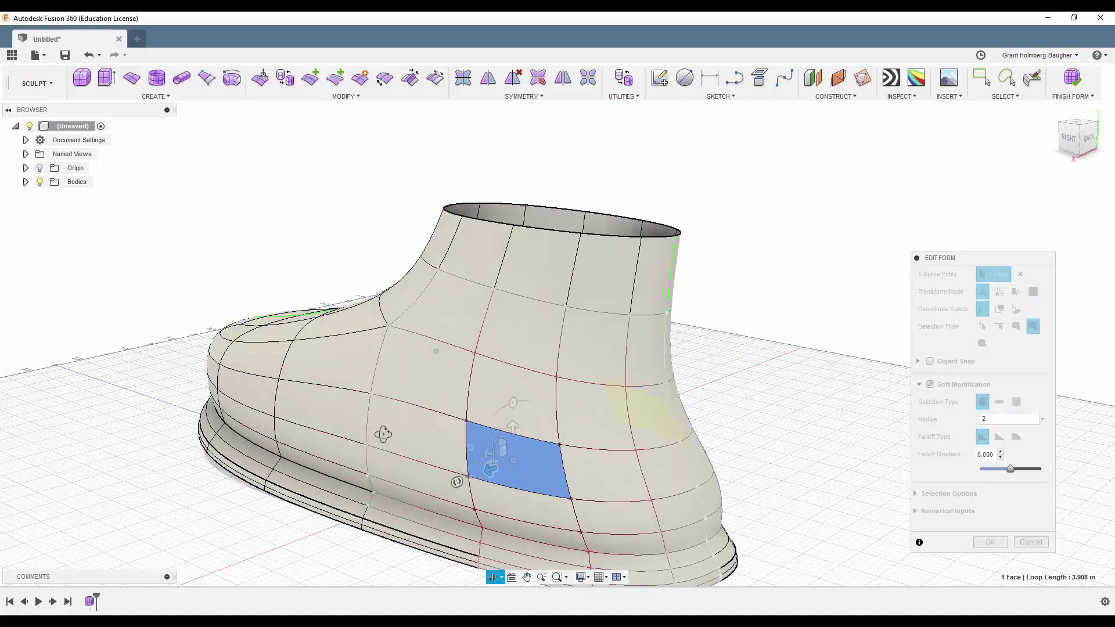
pyautogui.click(931, 384)
pyautogui.moveTo(639, 349)
pyautogui.keyDown('shift'); pyautogui.mouseDown(button='middle')
pyautogui.moveTo(609, 214)
pyautogui.moveTo(719, 176)
pyautogui.mouseUp(button='middle'); pyautogui.keyUp('shift')
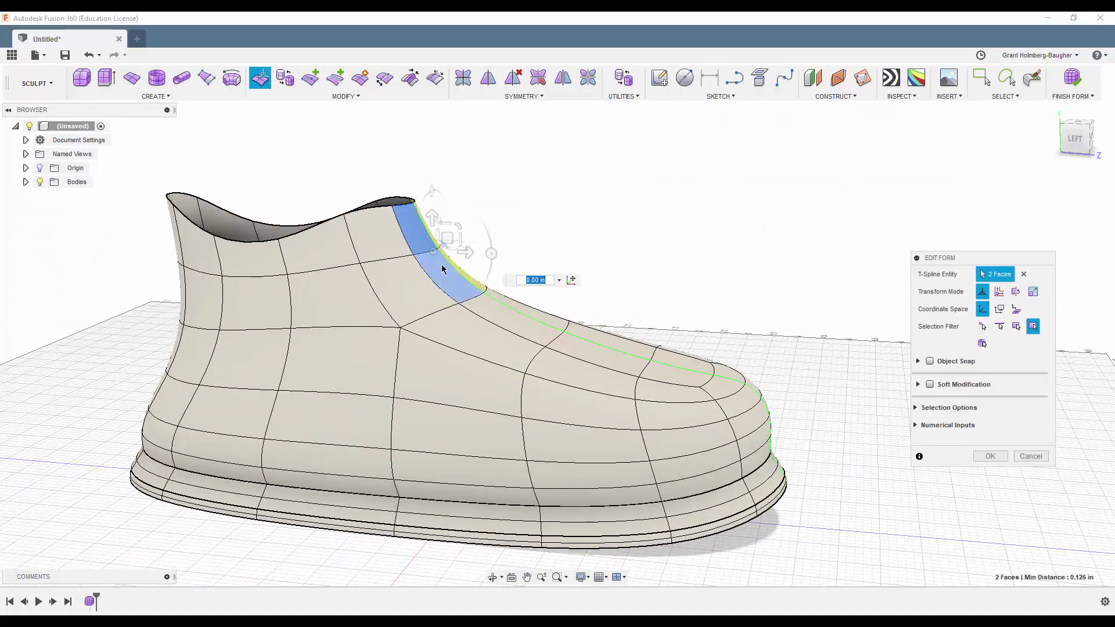
pyautogui.moveTo(441, 268)
pyautogui.keyDown('shift'); pyautogui.mouseDown(button='middle')
pyautogui.moveTo(440, 238)
pyautogui.moveTo(478, 187)
pyautogui.moveTo(485, 198)
pyautogui.mouseUp(button='middle'); pyautogui.keyUp('shift')
pyautogui.moveTo(202, 385)
pyautogui.keyDown('shift'); pyautogui.mouseDown(button='middle')
pyautogui.moveTo(336, 337)
pyautogui.moveTo(423, 229)
pyautogui.moveTo(451, 263)
pyautogui.mouseUp(button='middle'); pyautogui.keyUp('shift')
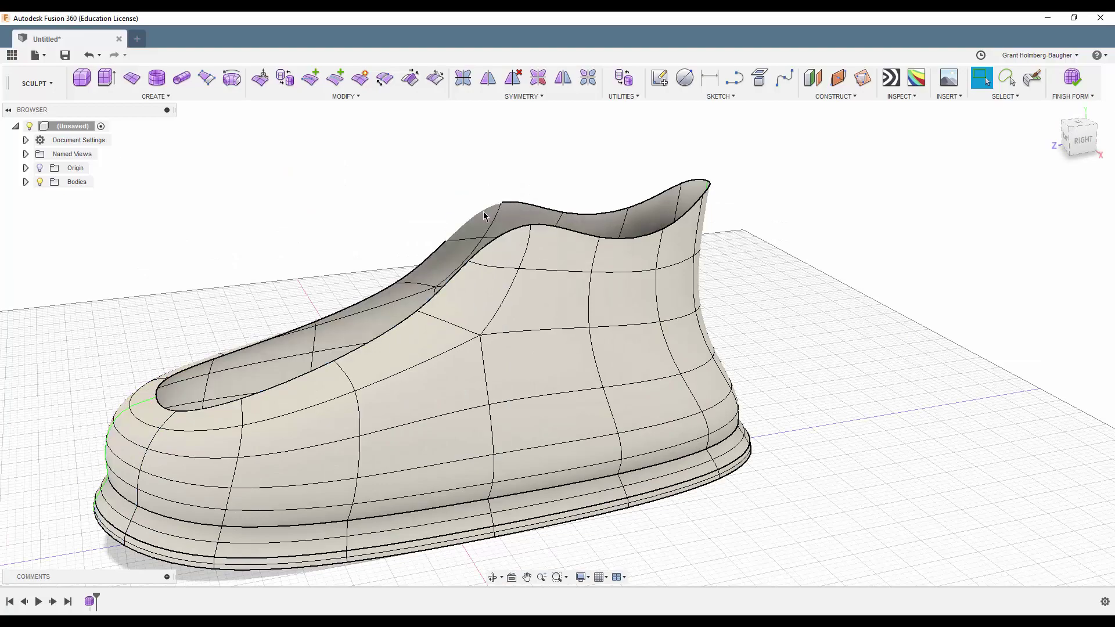
# Step: Select the opening's toe edges and a vertex to start shaping the tongue
pyautogui.keyDown('shift'); pyautogui.moveTo(484, 216); pyautogui.dragTo(569, 205, button='middle'); pyautogui.keyUp('shift')
pyautogui.keyDown('shift'); pyautogui.moveTo(186, 211); pyautogui.dragTo(327, 211, button='middle'); pyautogui.keyUp('shift')
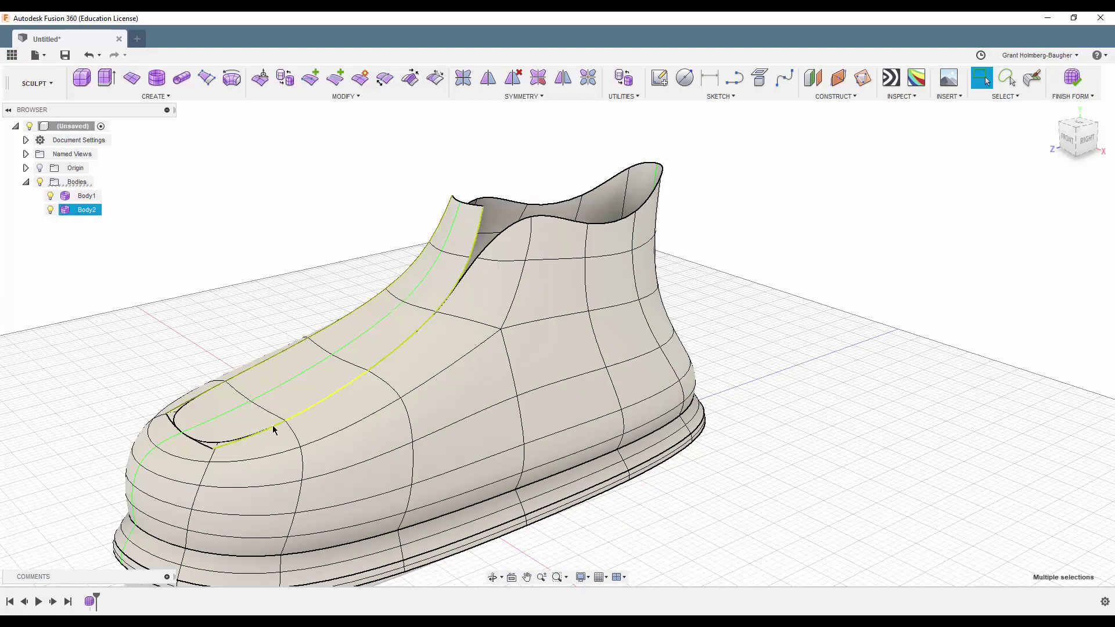
pyautogui.doubleClick(212, 443)
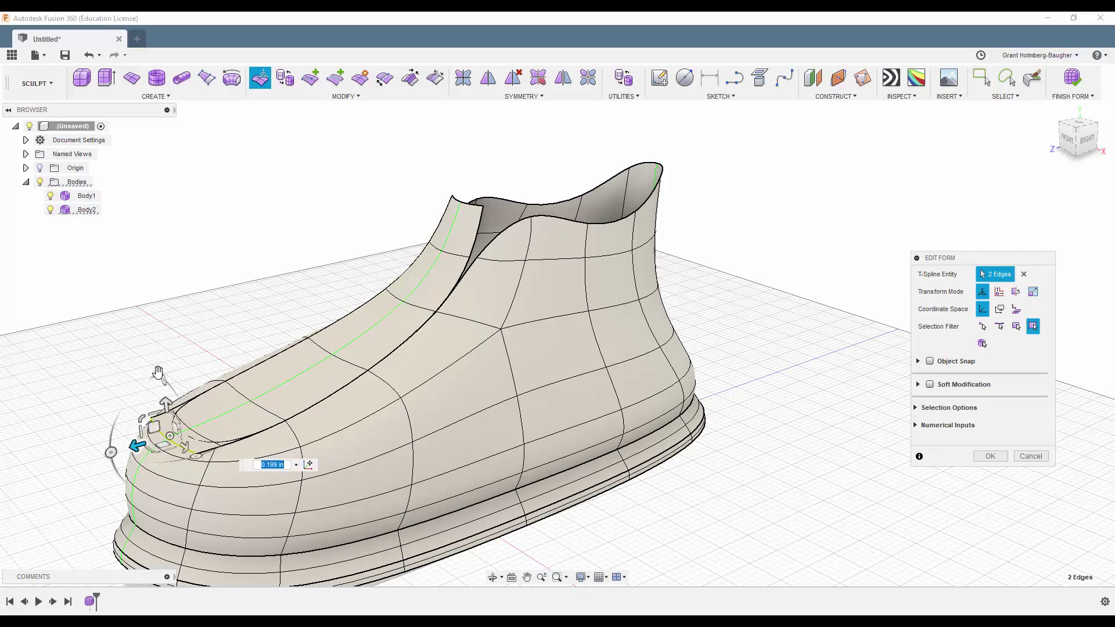
pyautogui.press('Escape')
pyautogui.click(232, 425)
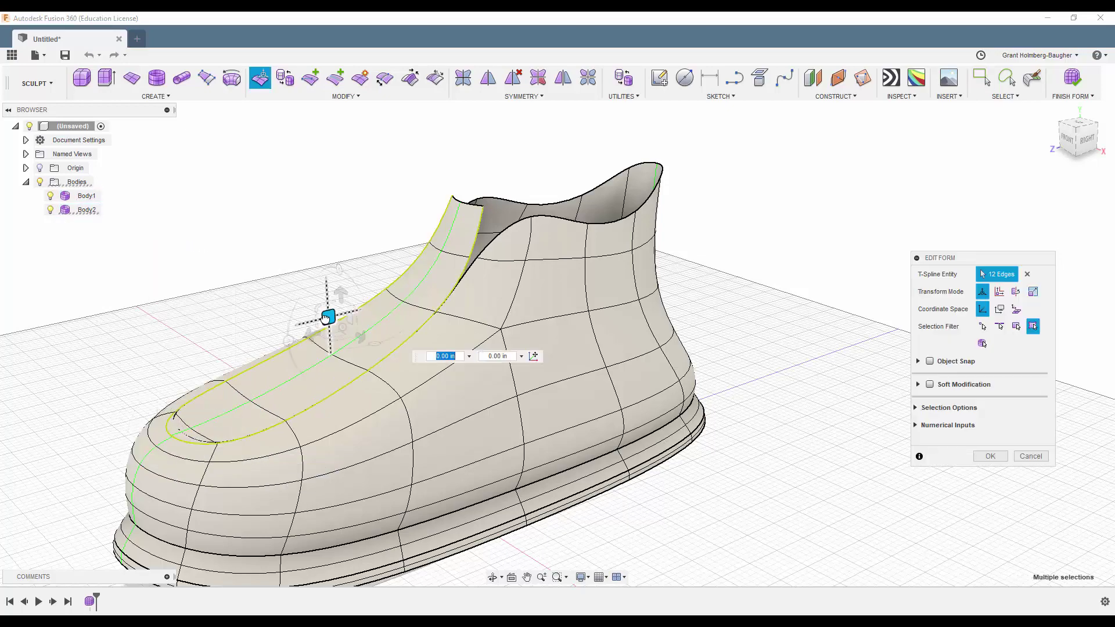
pyautogui.moveTo(334, 321)
pyautogui.keyDown('shift'); pyautogui.mouseDown(button='middle')
pyautogui.moveTo(303, 219)
pyautogui.moveTo(385, 169)
pyautogui.moveTo(399, 380)
pyautogui.moveTo(368, 179)
pyautogui.moveTo(229, 150)
pyautogui.moveTo(264, 149)
pyautogui.moveTo(389, 326)
pyautogui.mouseUp(button='middle'); pyautogui.keyUp('shift')
pyautogui.click(400, 380)
# Step: Lift a collar point about 0.161 in
pyautogui.moveTo(461, 309)
pyautogui.keyDown('shift'); pyautogui.mouseDown(button='middle')
pyautogui.moveTo(460, 215)
pyautogui.moveTo(378, 258)
pyautogui.mouseUp(button='middle'); pyautogui.keyUp('shift')
pyautogui.click(461, 215)
pyautogui.moveTo(449, 207)
pyautogui.keyDown('shift'); pyautogui.mouseDown(button='middle')
pyautogui.moveTo(622, 162)
pyautogui.moveTo(722, 172)
pyautogui.moveTo(552, 172)
pyautogui.moveTo(564, 169)
pyautogui.moveTo(553, 180)
pyautogui.mouseUp(button='middle'); pyautogui.keyUp('shift')
pyautogui.click(450, 199)
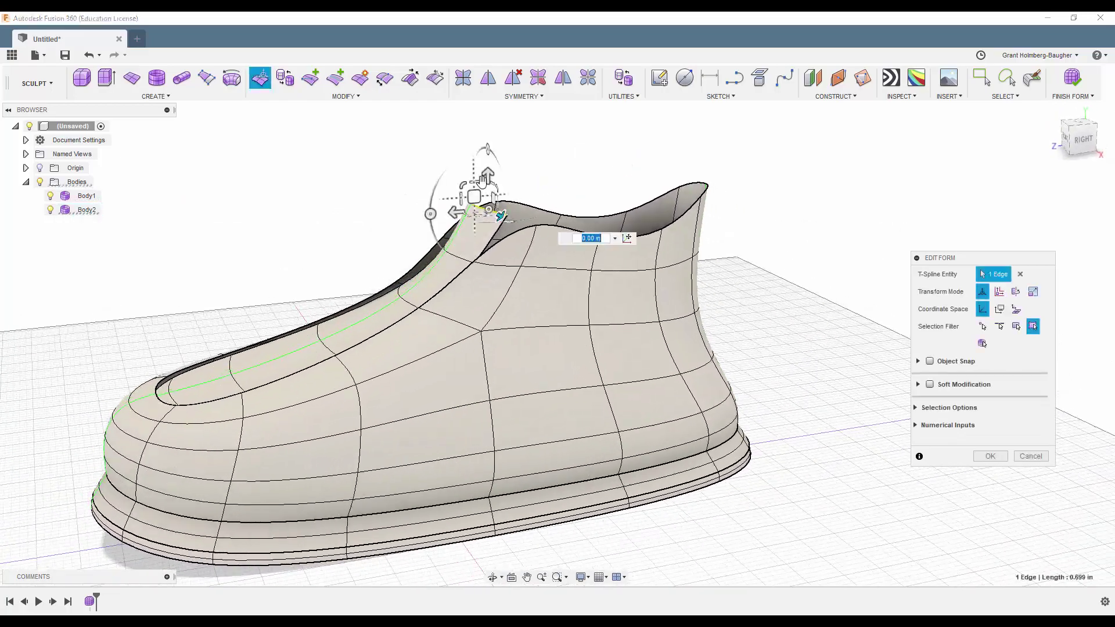
pyautogui.moveTo(442, 209)
pyautogui.keyDown('shift'); pyautogui.mouseDown(button='middle')
pyautogui.moveTo(450, 200)
pyautogui.moveTo(522, 204)
pyautogui.mouseUp(button='middle'); pyautogui.keyUp('shift')
pyautogui.moveTo(522, 204); pyautogui.dragTo(531, 203)
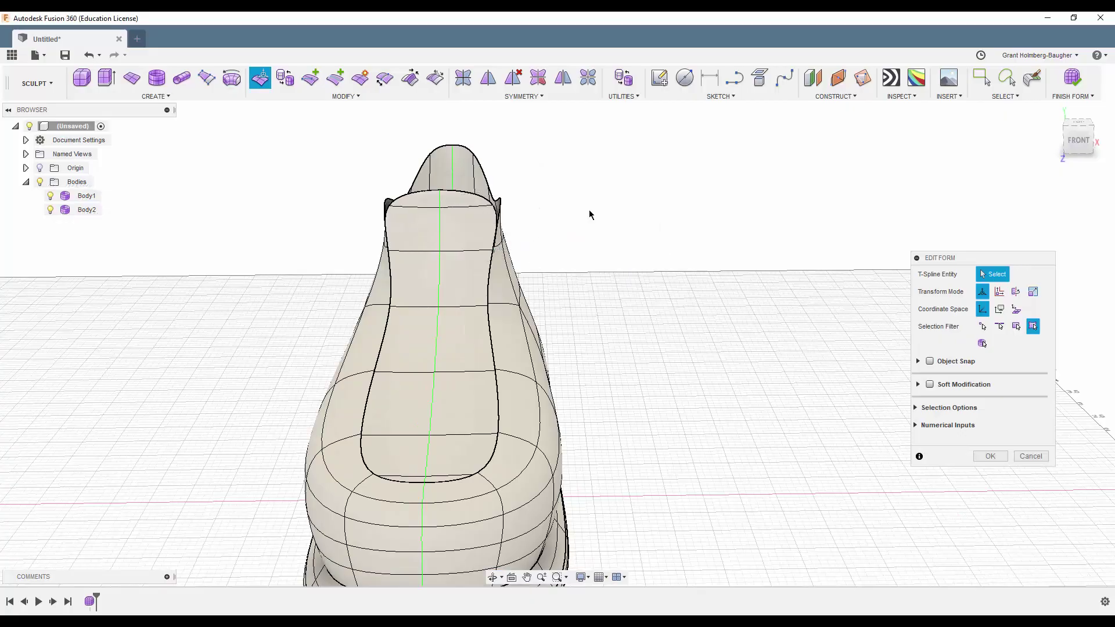
# Step: Select further collar edges from a top-front view
pyautogui.click(495, 244)
pyautogui.moveTo(453, 244)
pyautogui.keyDown('shift'); pyautogui.mouseDown(button='middle')
pyautogui.moveTo(540, 219)
pyautogui.moveTo(523, 164)
pyautogui.moveTo(510, 308)
pyautogui.mouseUp(button='middle'); pyautogui.keyUp('shift')
pyautogui.click(510, 309)
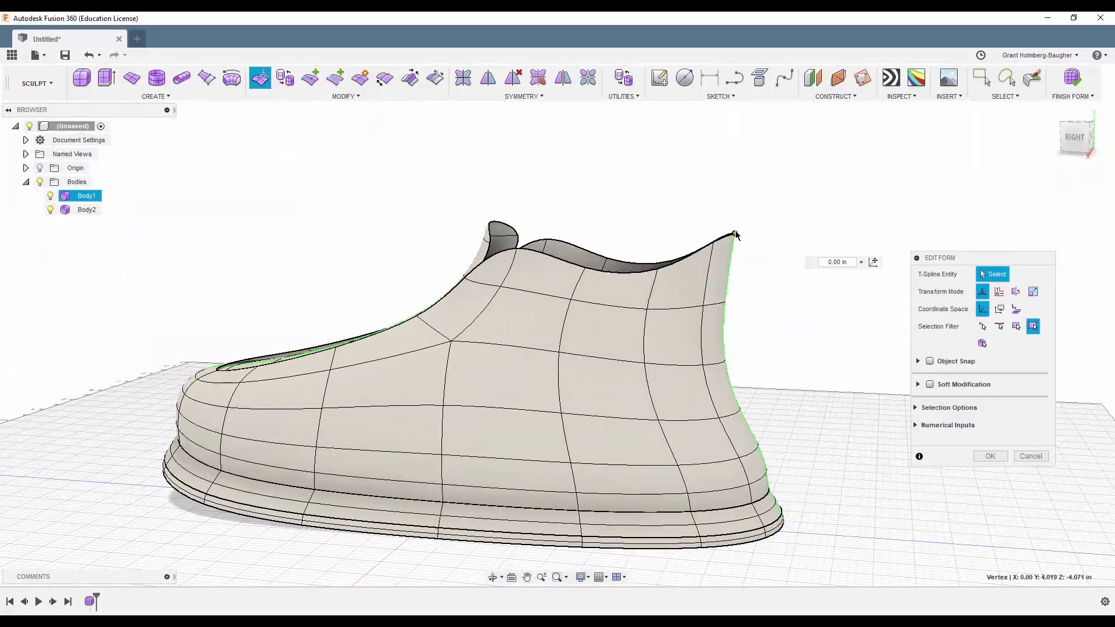
pyautogui.moveTo(732, 249)
pyautogui.keyDown('shift'); pyautogui.mouseDown(button='middle')
pyautogui.moveTo(747, 186)
pyautogui.moveTo(523, 191)
pyautogui.moveTo(378, 164)
pyautogui.moveTo(348, 349)
pyautogui.mouseUp(button='middle'); pyautogui.keyUp('shift')
pyautogui.click(383, 366)
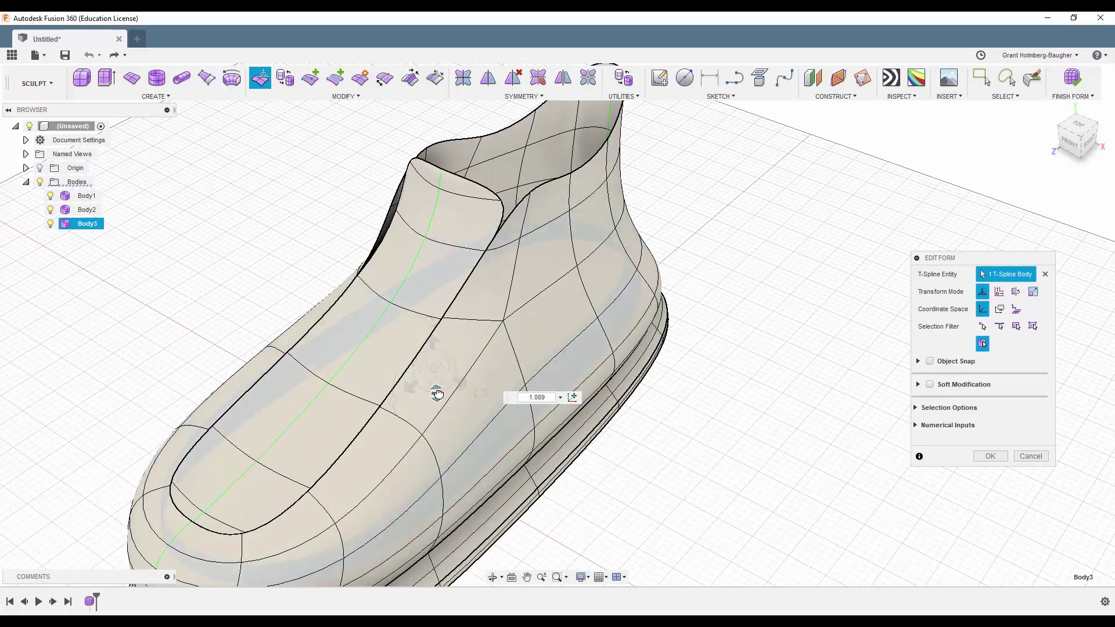
pyautogui.moveTo(440, 402); pyautogui.dragTo(644, 339)
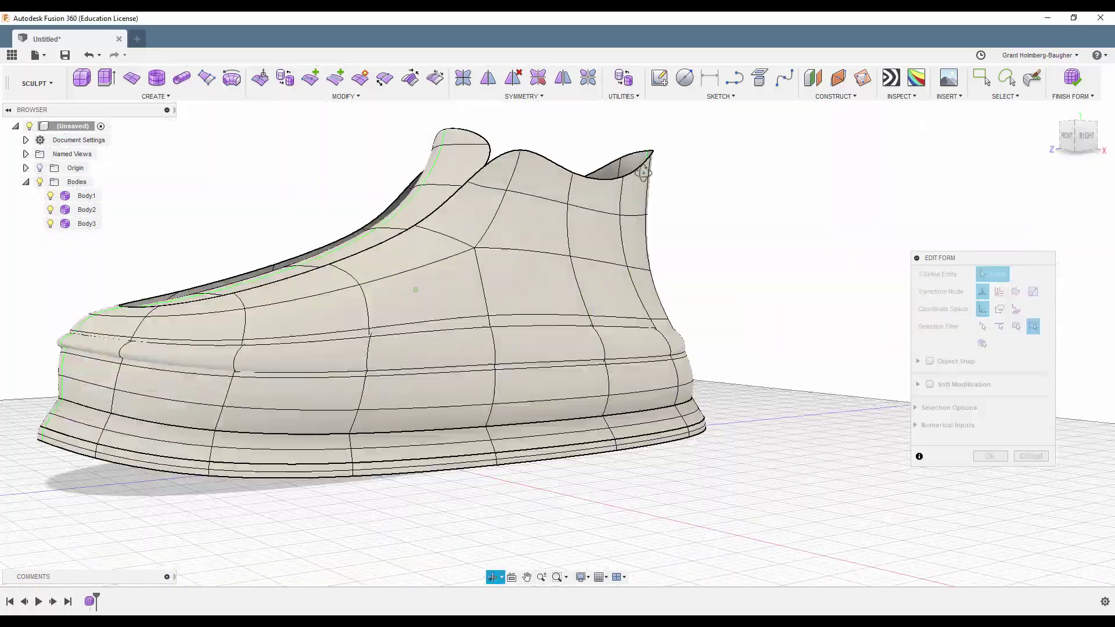
pyautogui.click(486, 343)
pyautogui.keyDown('shift'); pyautogui.moveTo(486, 344); pyautogui.dragTo(624, 163, button='middle'); pyautogui.keyUp('shift')
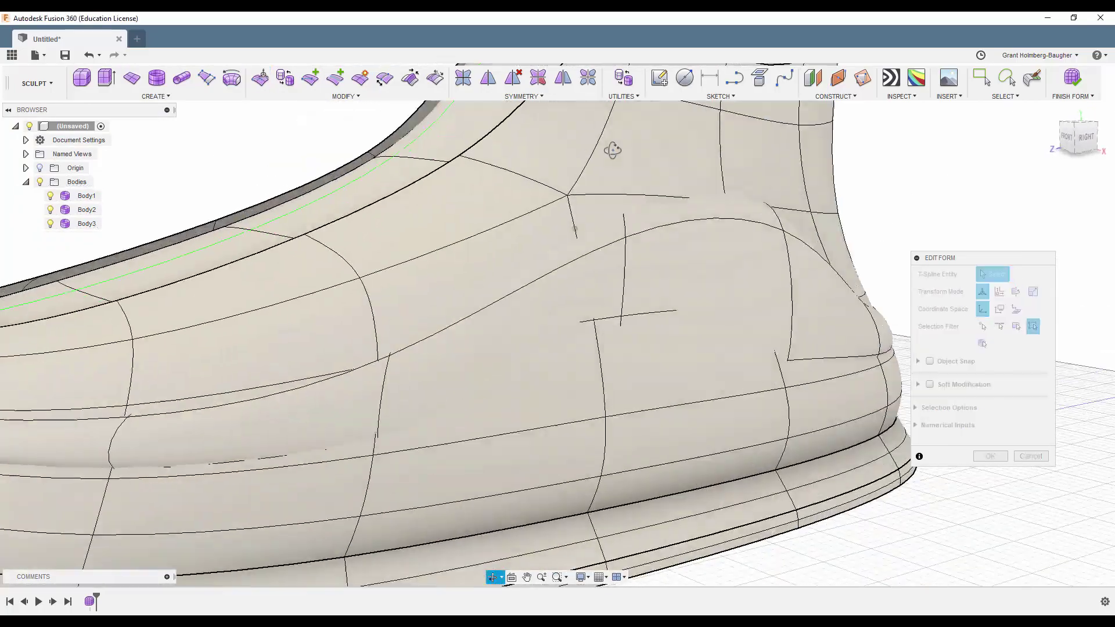
pyautogui.keyDown('shift'); pyautogui.moveTo(690, 289); pyautogui.dragTo(736, 168, button='middle'); pyautogui.keyUp('shift')
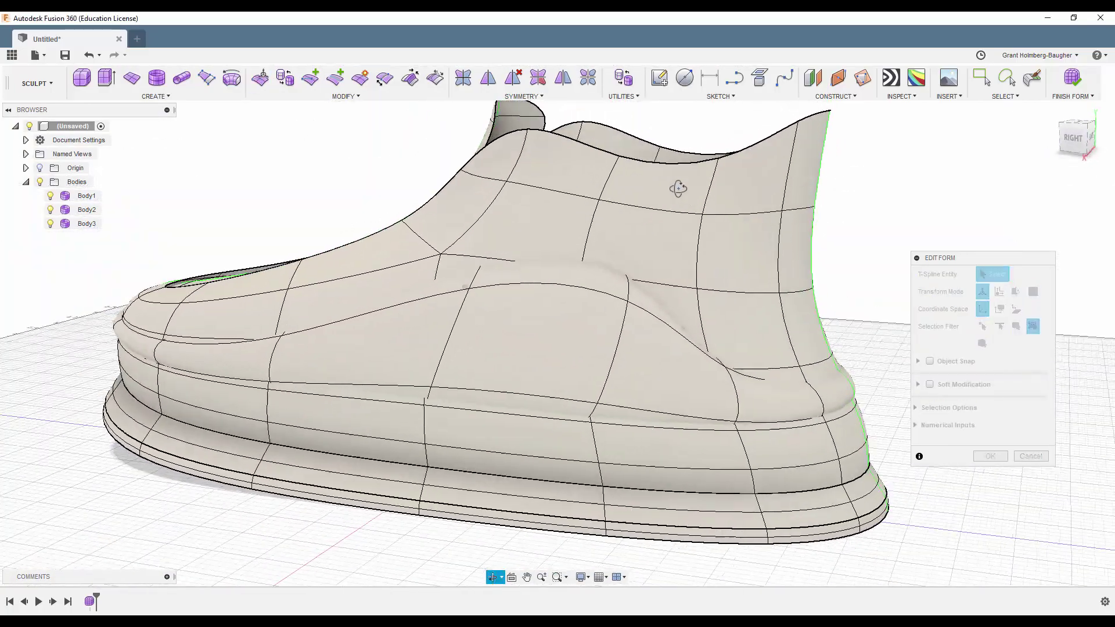
pyautogui.click(238, 194)
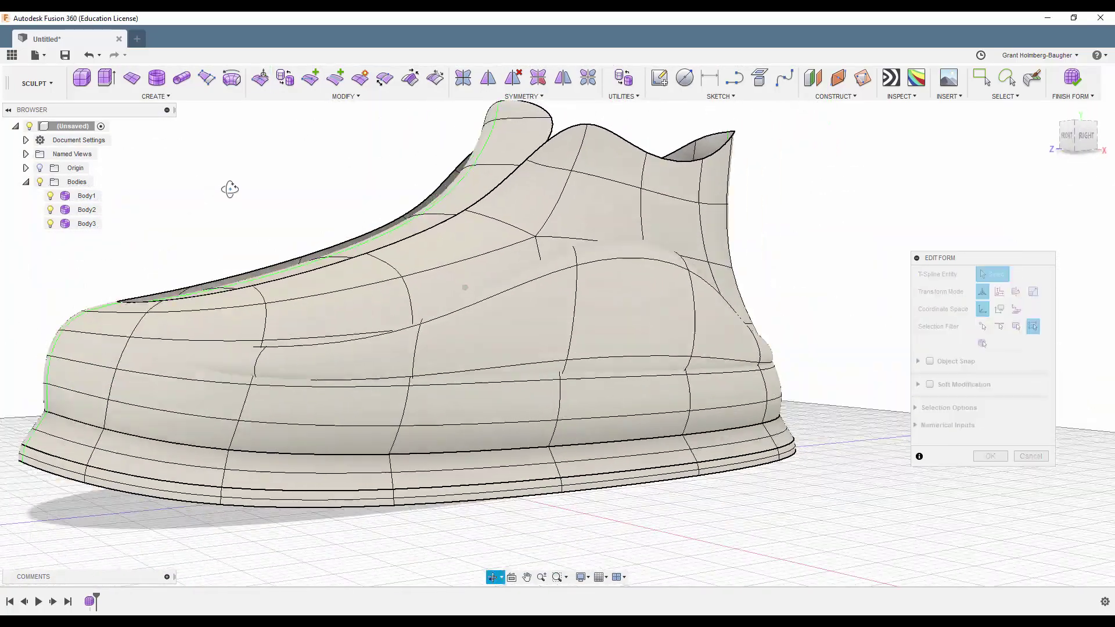
pyautogui.keyDown('shift'); pyautogui.moveTo(238, 195); pyautogui.dragTo(156, 357, button='middle'); pyautogui.keyUp('shift')
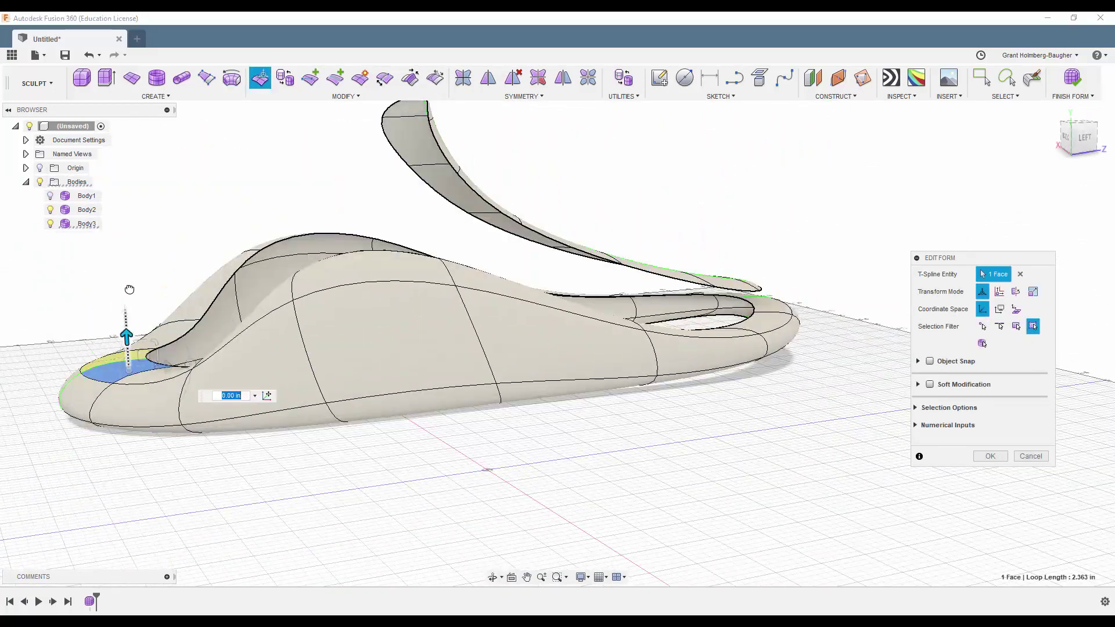
pyautogui.keyDown('shift'); pyautogui.moveTo(149, 145); pyautogui.dragTo(317, 170, button='middle'); pyautogui.keyUp('shift')
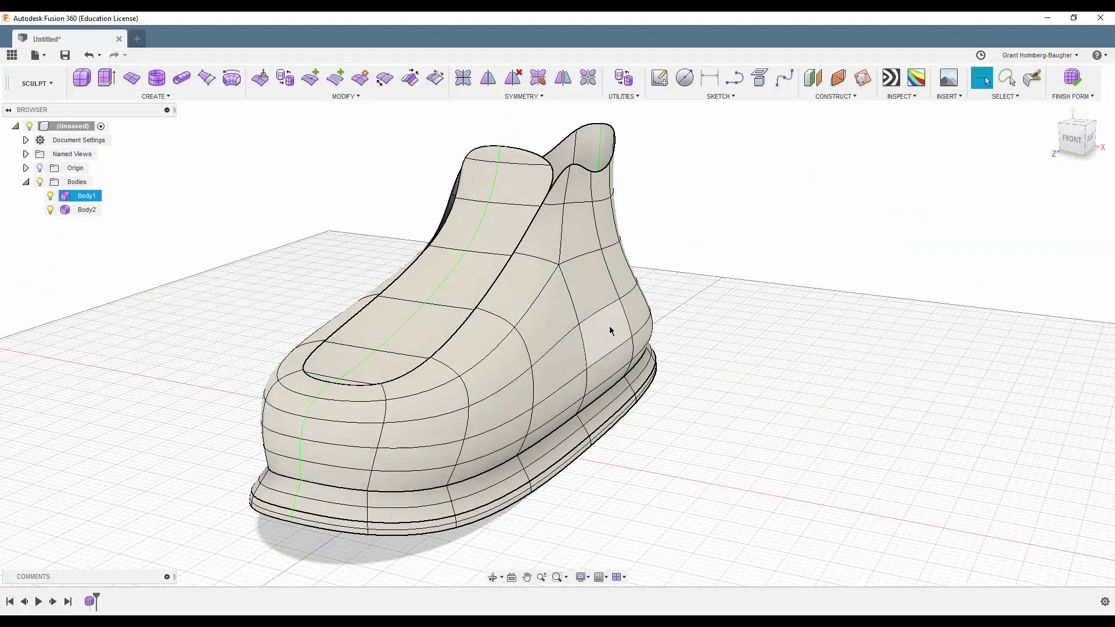
pyautogui.moveTo(610, 323)
pyautogui.keyDown('shift'); pyautogui.mouseDown(button='middle')
pyautogui.moveTo(550, 337)
pyautogui.moveTo(587, 288)
pyautogui.mouseUp(button='middle'); pyautogui.keyUp('shift')
# Step: Select the heel's ring of faces and move it, toggling Soft Modification
pyautogui.scroll(5, 588, 289)
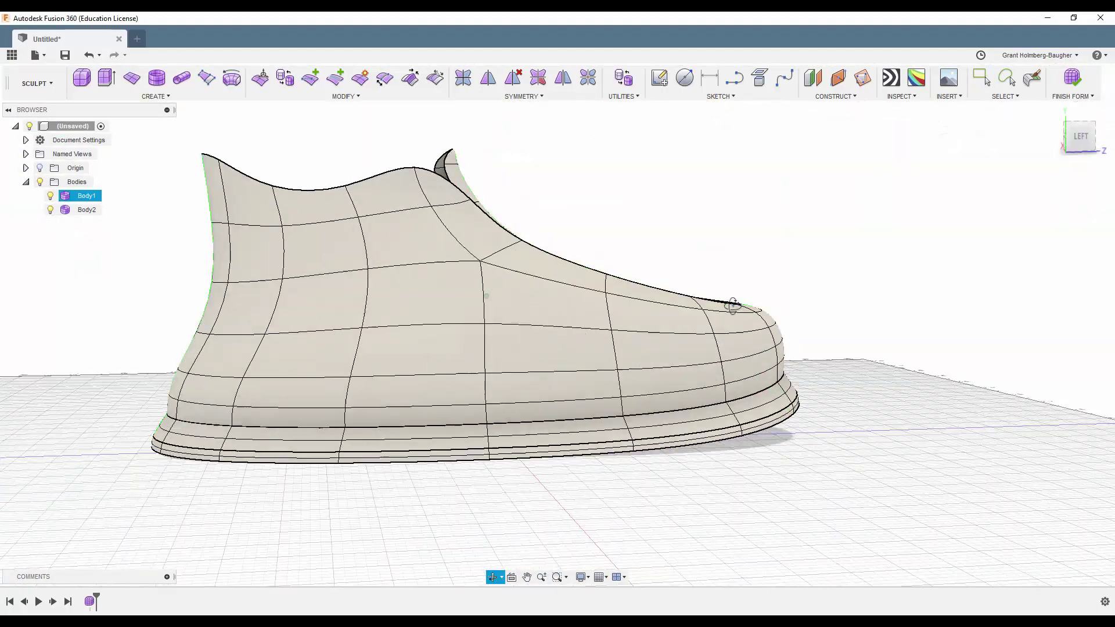
pyautogui.scroll(5, 588, 289)
pyautogui.keyDown('shift'); pyautogui.moveTo(391, 463); pyautogui.dragTo(310, 465, button='middle'); pyautogui.keyUp('shift')
pyautogui.doubleClick(311, 464)
pyautogui.press('e')
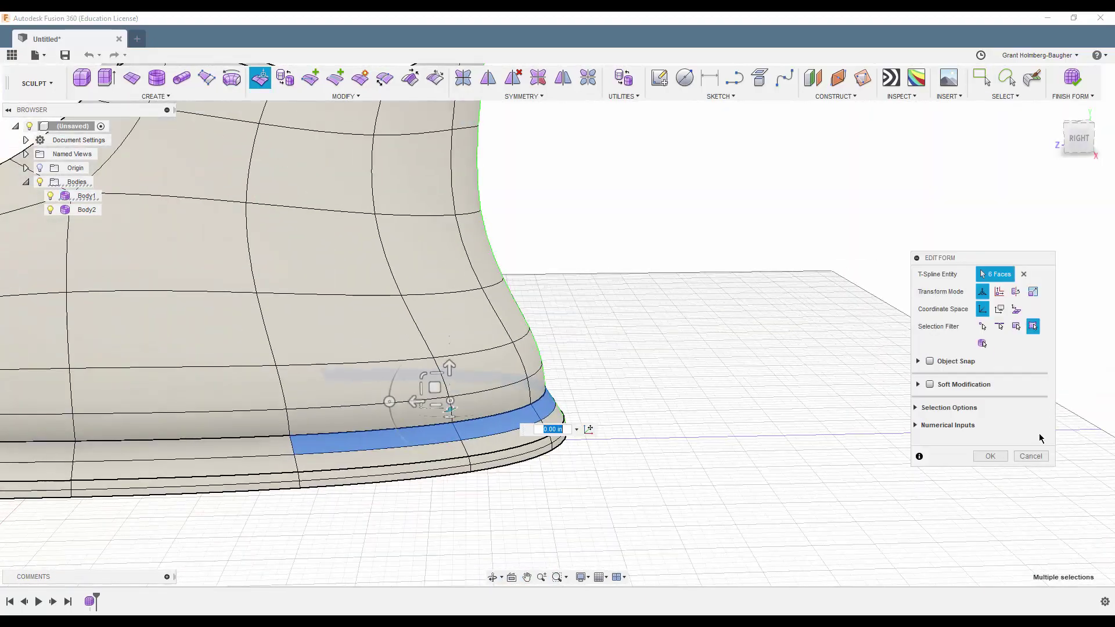
pyautogui.click(930, 385)
pyautogui.scroll(-5, 597, 412)
pyautogui.scroll(3, 597, 412)
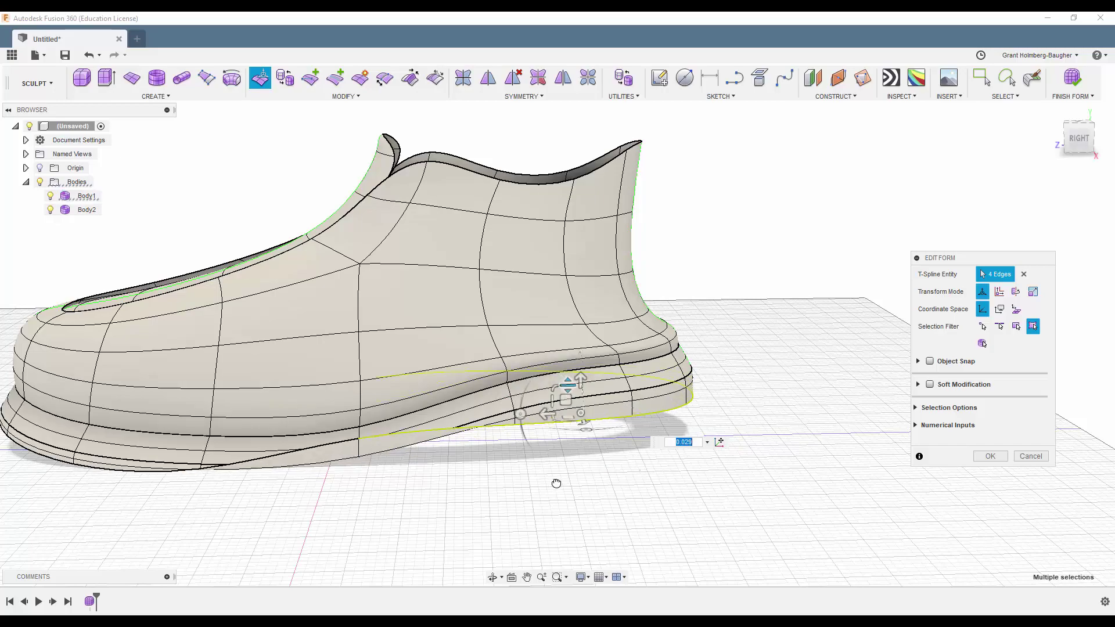
# Step: Inspect the heel and sole, selecting a sole edge and two heel faces, then finish the edit
pyautogui.keyDown('shift'); pyautogui.moveTo(576, 414); pyautogui.dragTo(754, 264, button='middle'); pyautogui.keyUp('shift')
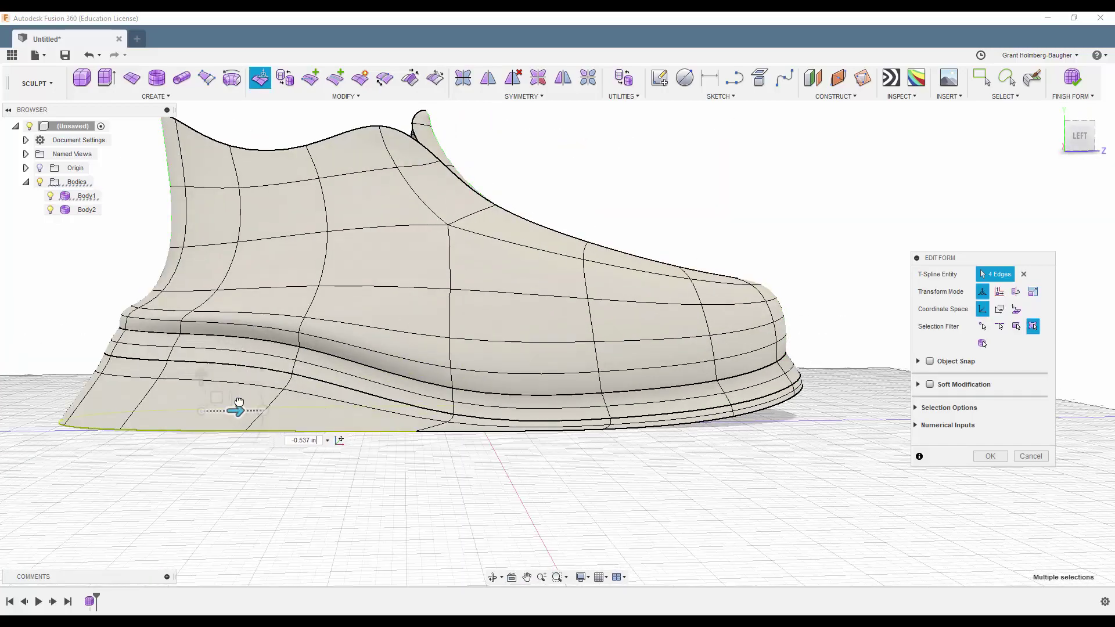
pyautogui.keyDown('shift'); pyautogui.moveTo(295, 403); pyautogui.dragTo(373, 369, button='middle'); pyautogui.keyUp('shift')
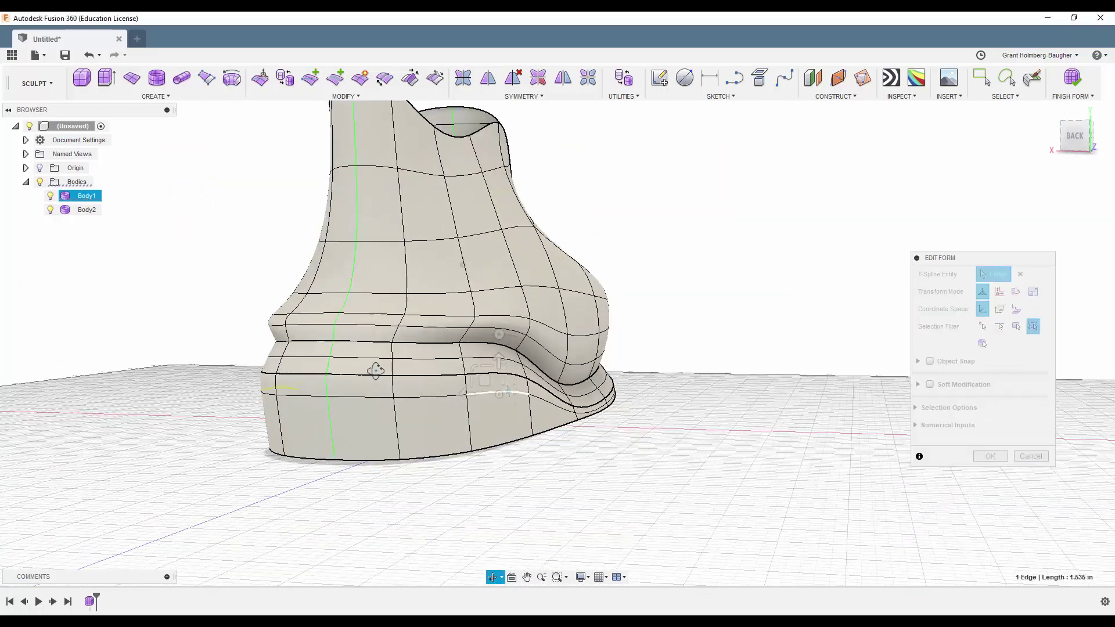
pyautogui.click(191, 373)
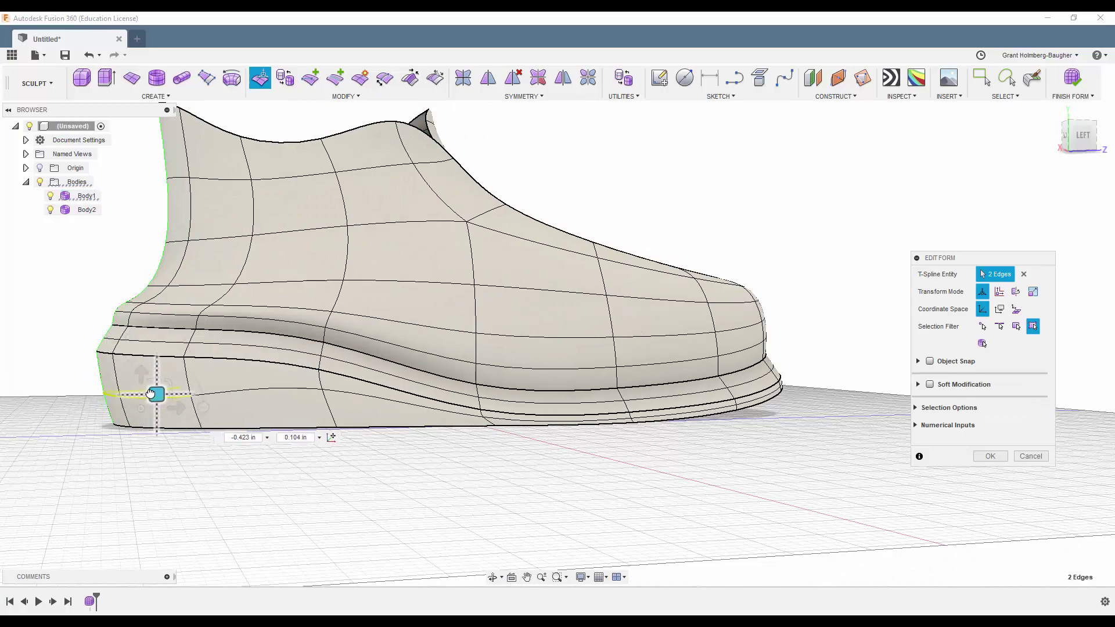
pyautogui.moveTo(610, 169)
pyautogui.keyDown('shift'); pyautogui.mouseDown(button='middle')
pyautogui.moveTo(510, 423)
pyautogui.moveTo(478, 464)
pyautogui.mouseUp(button='middle'); pyautogui.keyUp('shift')
pyautogui.click(510, 423)
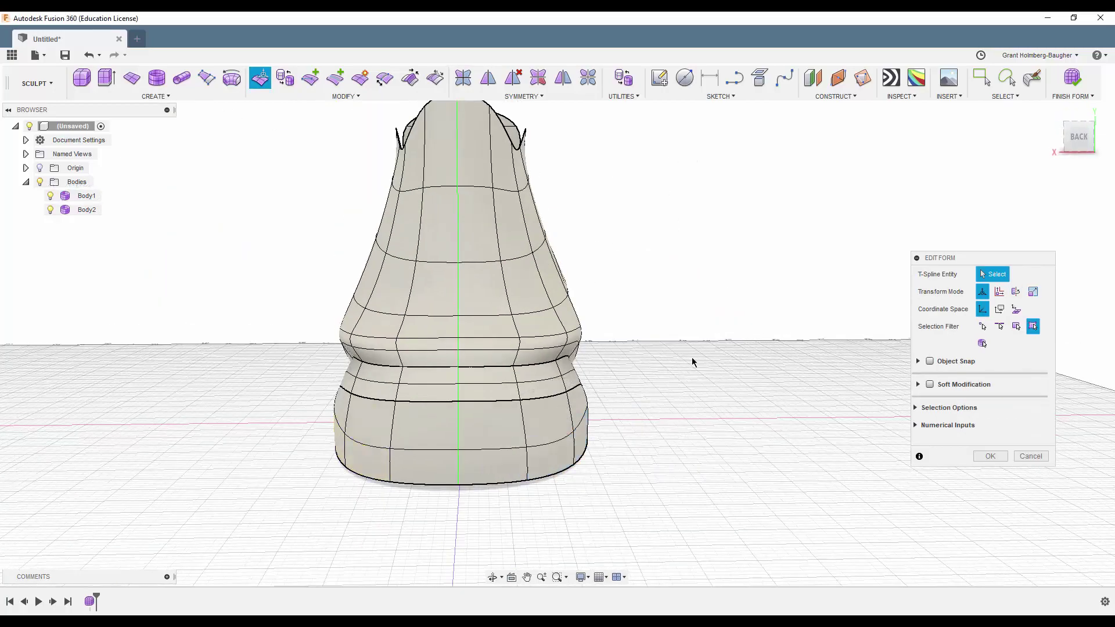
pyautogui.keyDown('shift'); pyautogui.moveTo(693, 362); pyautogui.dragTo(538, 324, button='middle'); pyautogui.keyUp('shift')
pyautogui.scroll(5, 360, 349)
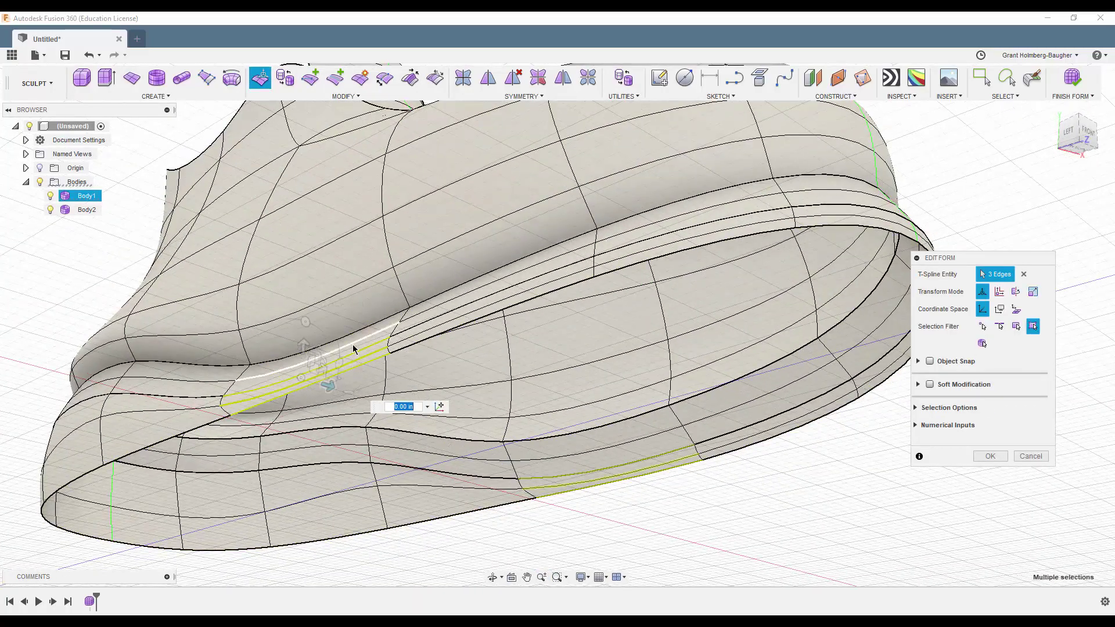
pyautogui.scroll(-5, 353, 366)
pyautogui.click(269, 318)
pyautogui.moveTo(269, 319)
pyautogui.keyDown('shift'); pyautogui.mouseDown(button='middle')
pyautogui.moveTo(615, 296)
pyautogui.moveTo(715, 387)
pyautogui.mouseUp(button='middle'); pyautogui.keyUp('shift')
pyautogui.press('Escape')
# Step: Select the upper's middle edge loop, then set the selection filter to Body
pyautogui.moveTo(740, 343)
pyautogui.keyDown('shift'); pyautogui.mouseDown(button='middle')
pyautogui.moveTo(709, 378)
pyautogui.moveTo(744, 346)
pyautogui.mouseUp(button='middle'); pyautogui.keyUp('shift')
pyautogui.doubleClick(510, 326)
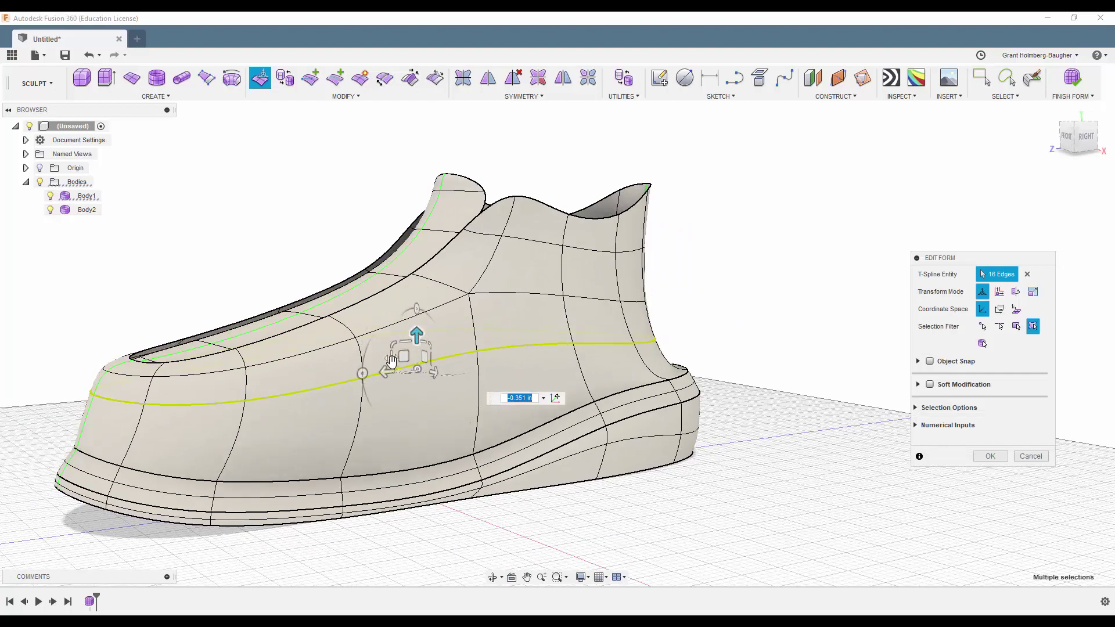
pyautogui.moveTo(391, 361)
pyautogui.keyDown('shift'); pyautogui.mouseDown(button='middle')
pyautogui.moveTo(718, 370)
pyautogui.moveTo(872, 242)
pyautogui.moveTo(722, 194)
pyautogui.moveTo(752, 229)
pyautogui.moveTo(744, 217)
pyautogui.moveTo(468, 376)
pyautogui.mouseUp(button='middle'); pyautogui.keyUp('shift')
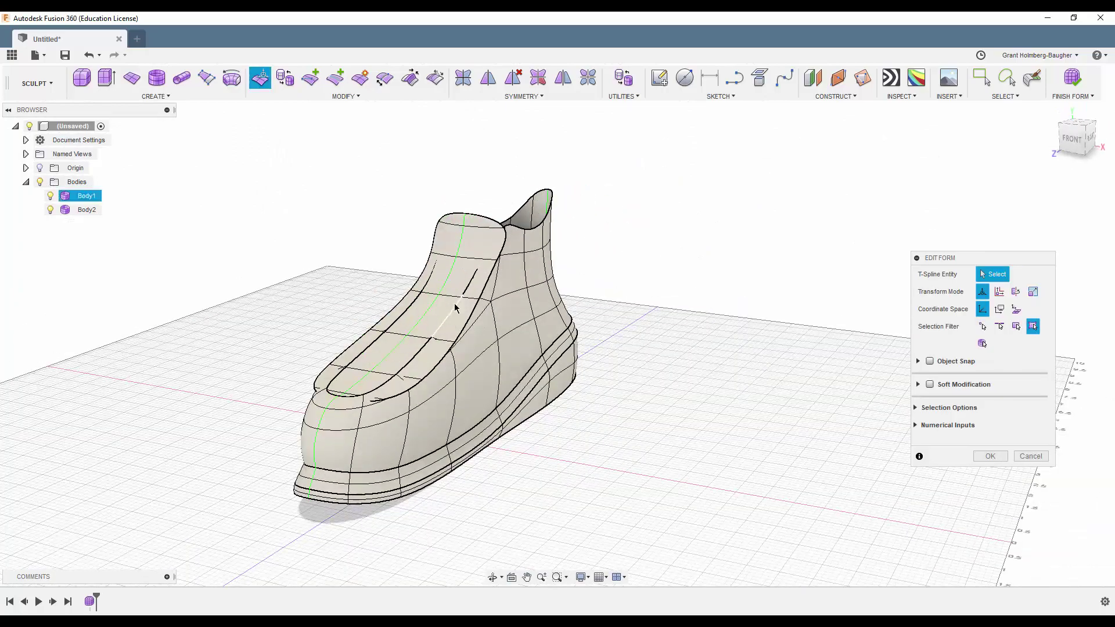
pyautogui.keyDown('shift'); pyautogui.moveTo(435, 302); pyautogui.dragTo(685, 235, button='middle'); pyautogui.keyUp('shift')
pyautogui.moveTo(750, 254)
pyautogui.keyDown('shift'); pyautogui.mouseDown(button='middle')
pyautogui.moveTo(675, 279)
pyautogui.moveTo(726, 273)
pyautogui.mouseUp(button='middle'); pyautogui.keyUp('shift')
pyautogui.click(983, 344)
# Step: Scale Body1 and Body2 together to 0.922, then inspect the shoe from side, back and front
pyautogui.click(513, 303)
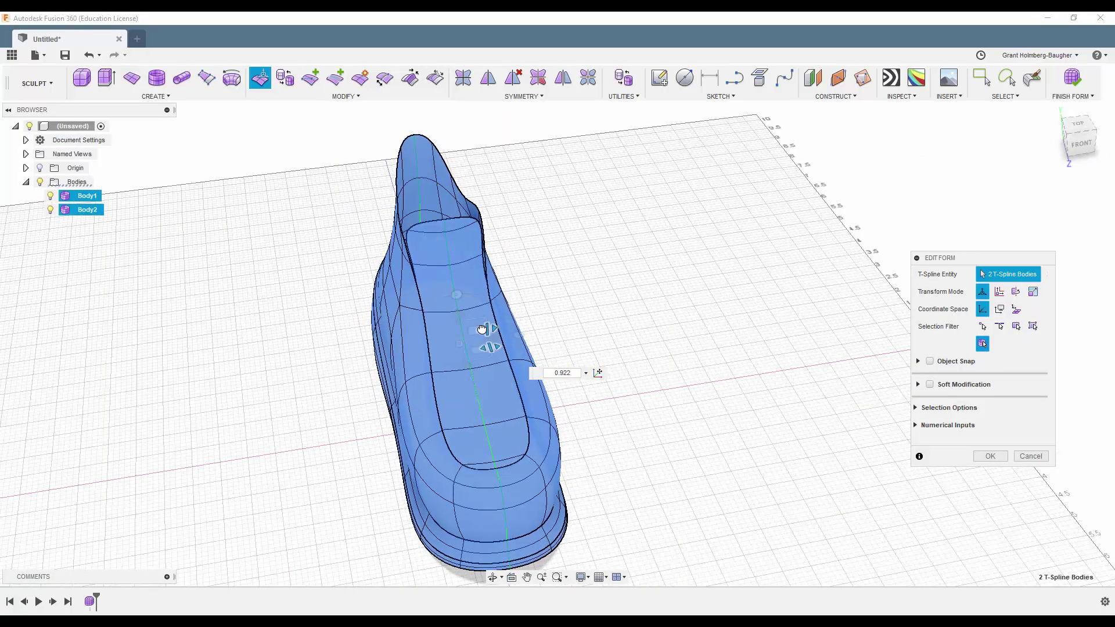
pyautogui.click(553, 276)
pyautogui.keyDown('shift'); pyautogui.moveTo(553, 277); pyautogui.dragTo(528, 340, button='middle'); pyautogui.keyUp('shift')
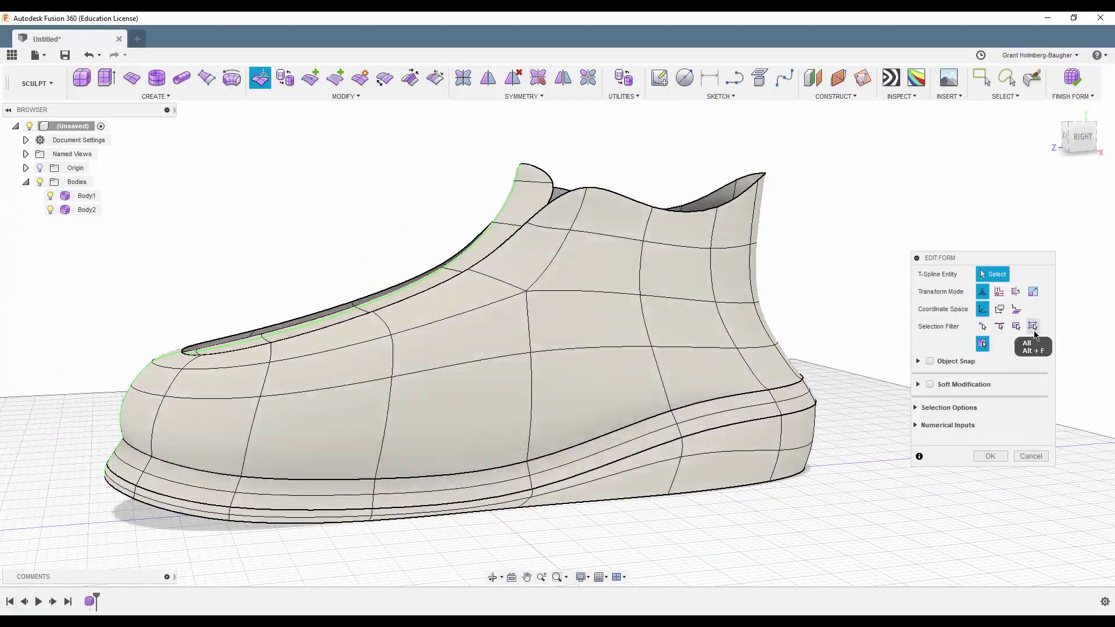
pyautogui.keyDown('shift'); pyautogui.moveTo(775, 401); pyautogui.dragTo(856, 266, button='middle'); pyautogui.keyUp('shift')
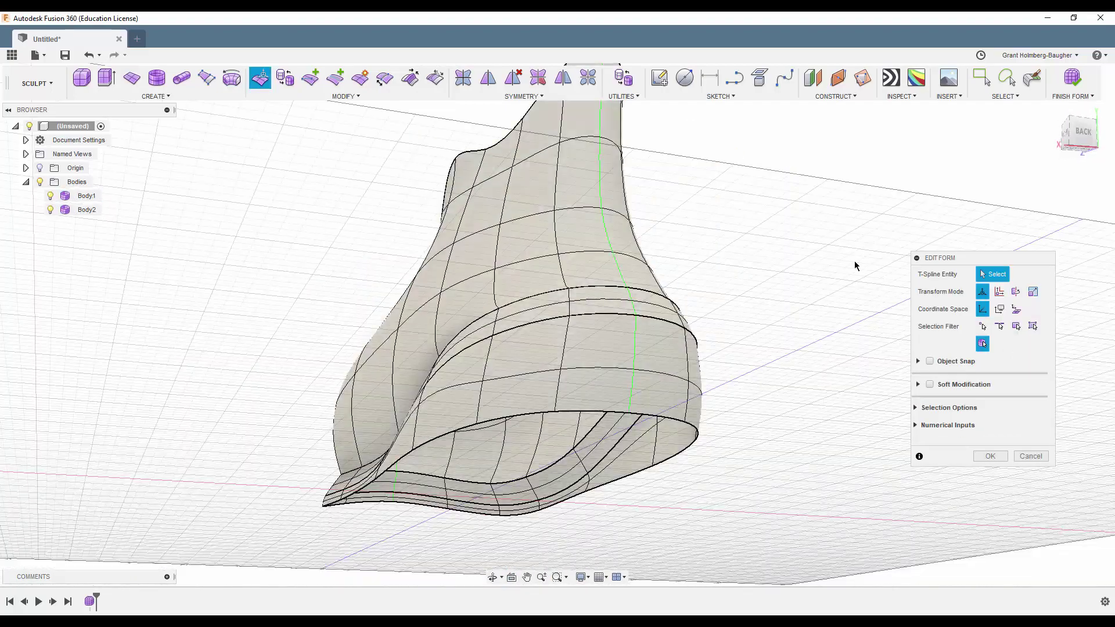
pyautogui.click(404, 464)
pyautogui.keyDown('shift'); pyautogui.moveTo(404, 464); pyautogui.dragTo(385, 495, button='middle'); pyautogui.keyUp('shift')
pyautogui.keyDown('shift'); pyautogui.moveTo(746, 330); pyautogui.dragTo(893, 309, button='middle'); pyautogui.keyUp('shift')
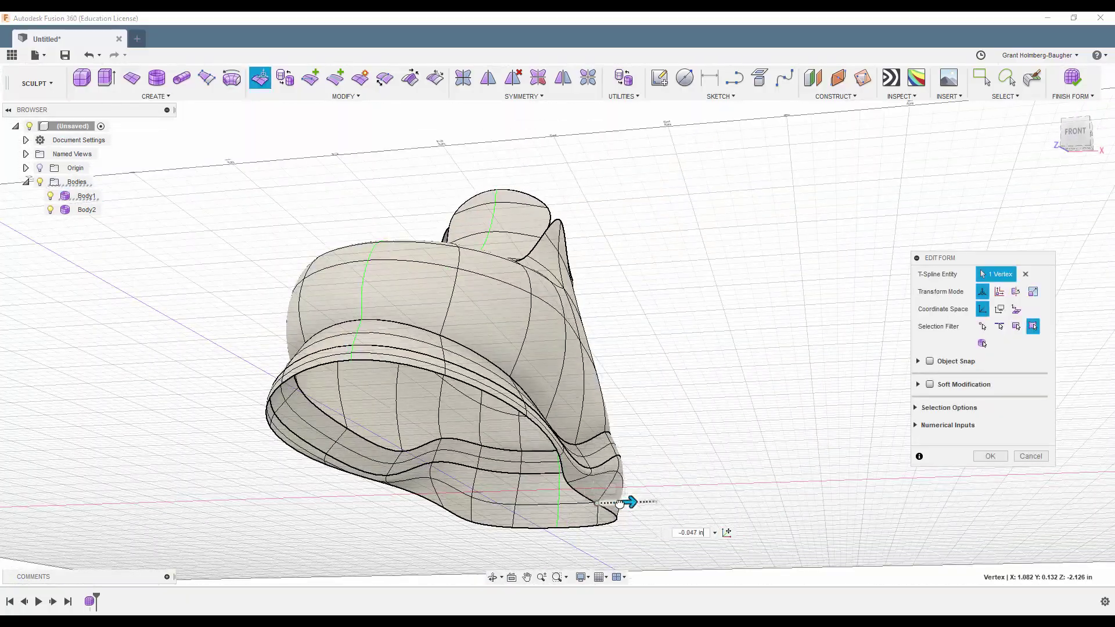
pyautogui.moveTo(620, 503)
pyautogui.keyDown('shift'); pyautogui.mouseDown(button='middle')
pyautogui.moveTo(405, 482)
pyautogui.moveTo(693, 314)
pyautogui.moveTo(651, 325)
pyautogui.mouseUp(button='middle'); pyautogui.keyUp('shift')
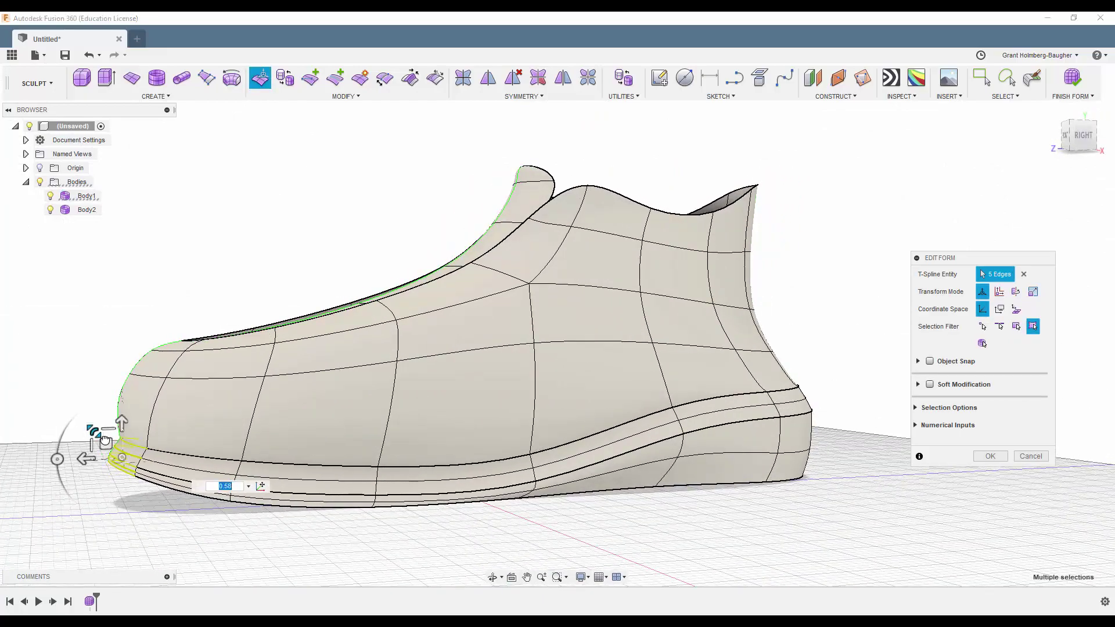
# Step: Move the face loop around the upper's side band to reshape it
pyautogui.moveTo(105, 439); pyautogui.dragTo(100, 429)
pyautogui.moveTo(99, 428)
pyautogui.keyDown('shift'); pyautogui.mouseDown(button='middle')
pyautogui.moveTo(232, 224)
pyautogui.moveTo(379, 224)
pyautogui.moveTo(116, 424)
pyautogui.mouseUp(button='middle'); pyautogui.keyUp('shift')
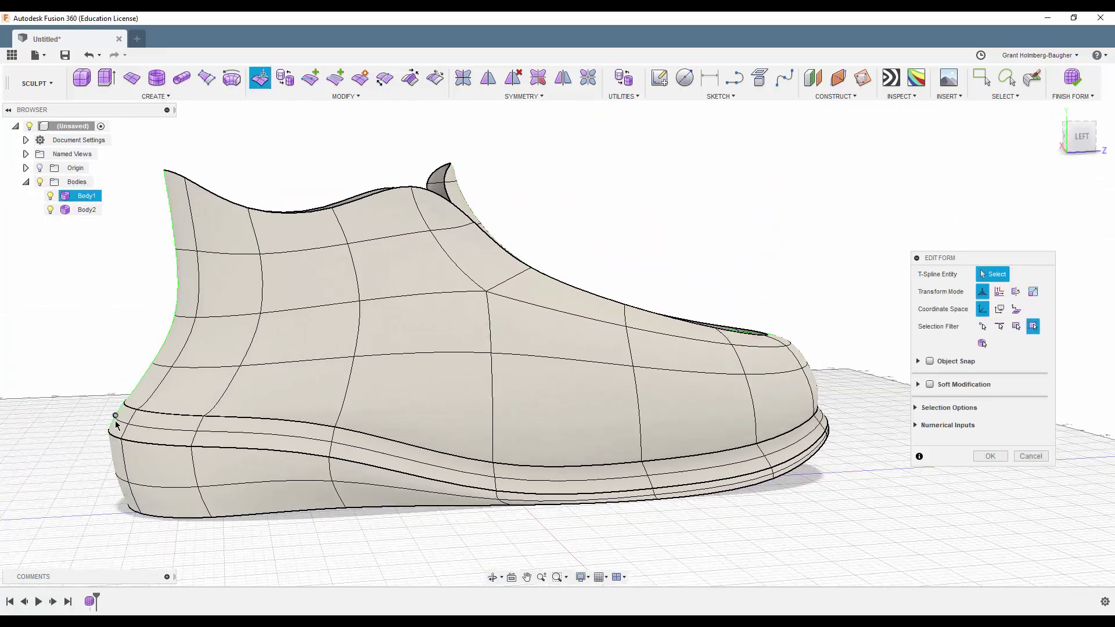
pyautogui.moveTo(129, 329)
pyautogui.keyDown('shift'); pyautogui.mouseDown(button='middle')
pyautogui.moveTo(10, 324)
pyautogui.moveTo(290, 384)
pyautogui.mouseUp(button='middle'); pyautogui.keyUp('shift')
pyautogui.click(290, 383)
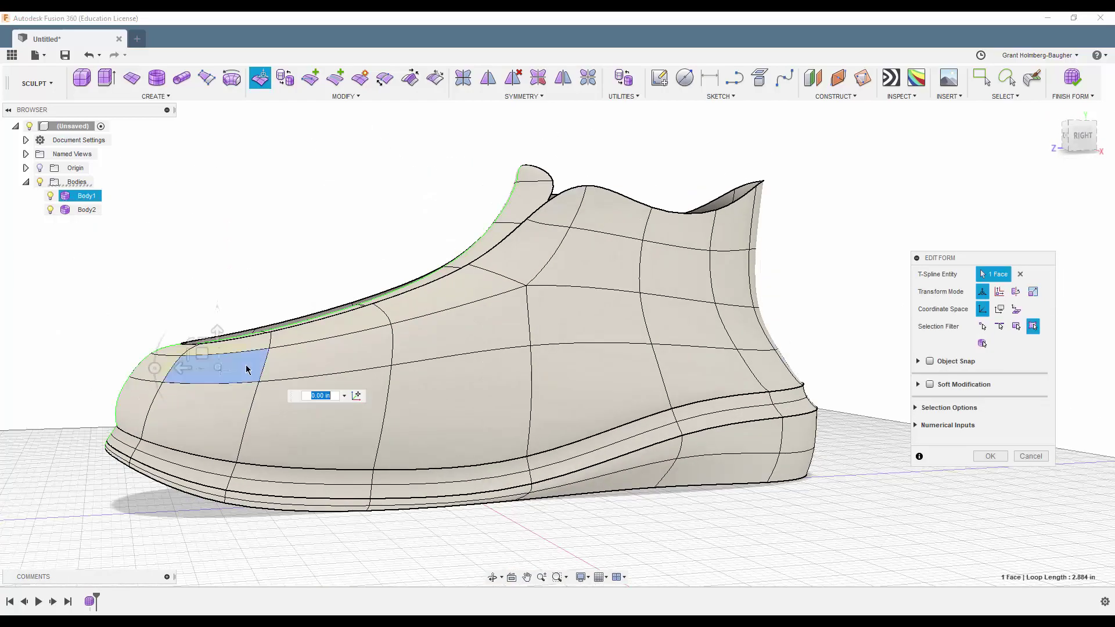
pyautogui.doubleClick(508, 324)
pyautogui.moveTo(463, 337); pyautogui.dragTo(356, 237)
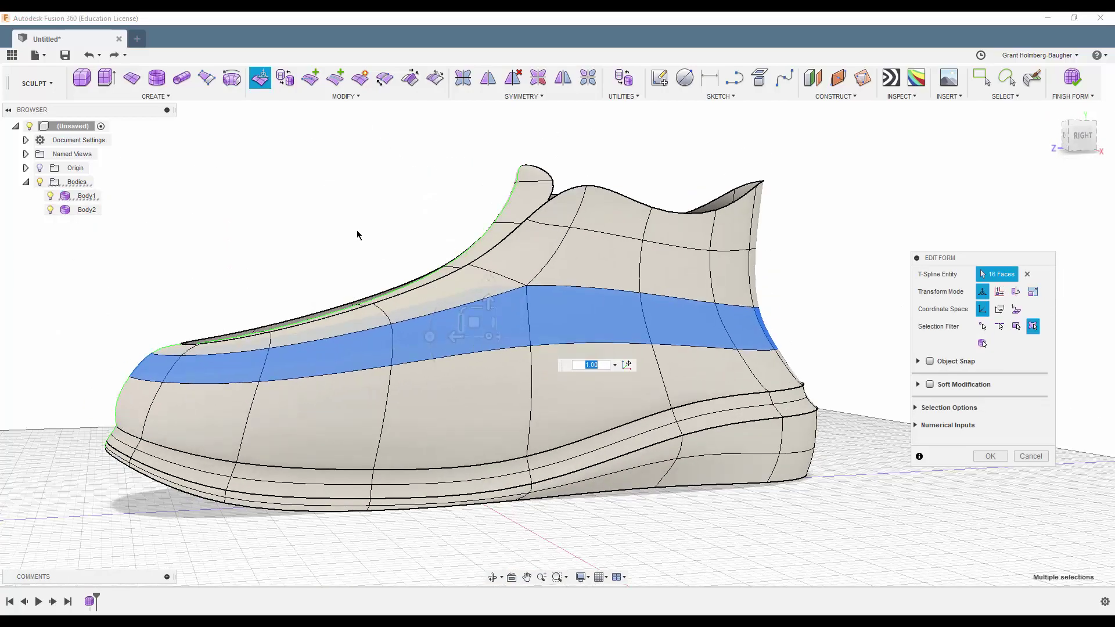
pyautogui.click(610, 493)
pyautogui.press('Return')
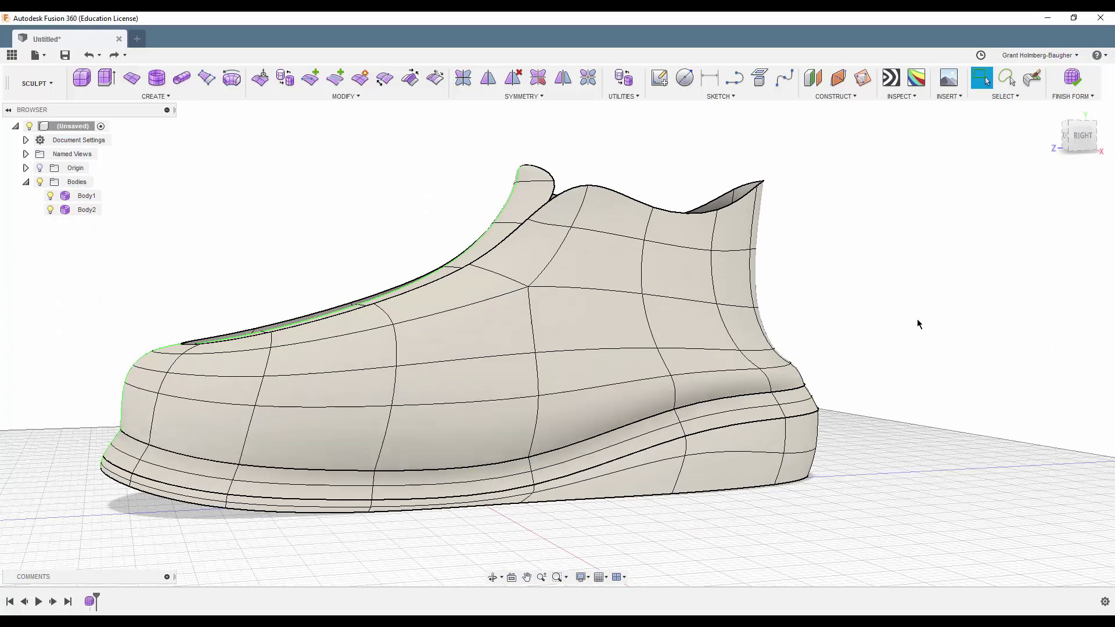
# Step: Drag the sole's heel face with Soft Modification on to bend the heel end
pyautogui.keyDown('shift'); pyautogui.moveTo(874, 337); pyautogui.dragTo(760, 423, button='middle'); pyautogui.keyUp('shift')
pyautogui.click(787, 493)
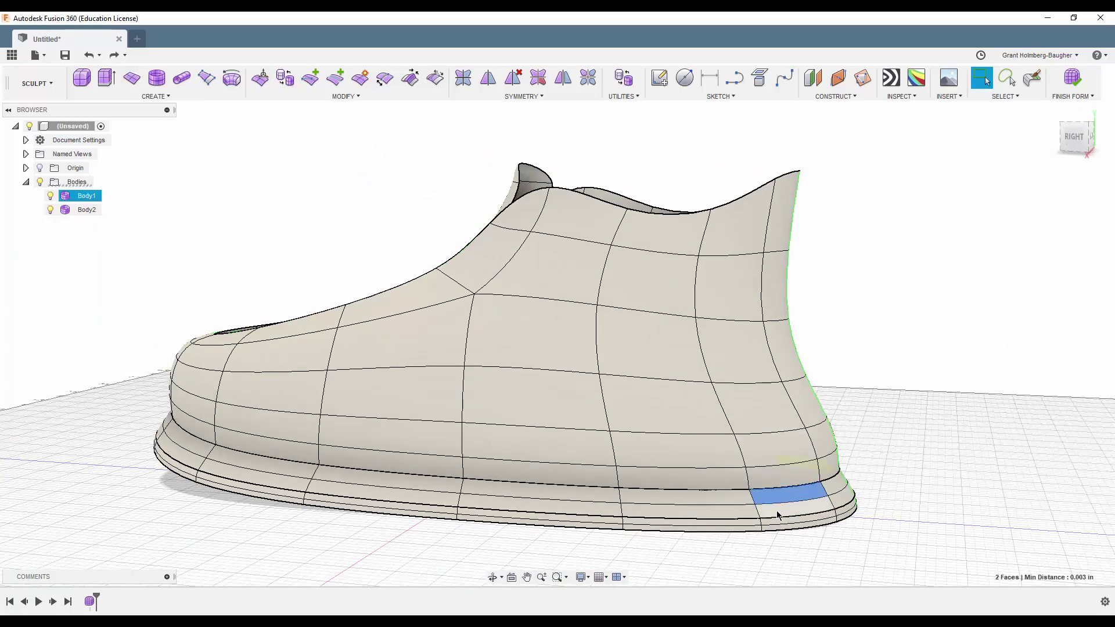
pyautogui.moveTo(785, 529); pyautogui.dragTo(1016, 342, button='right')
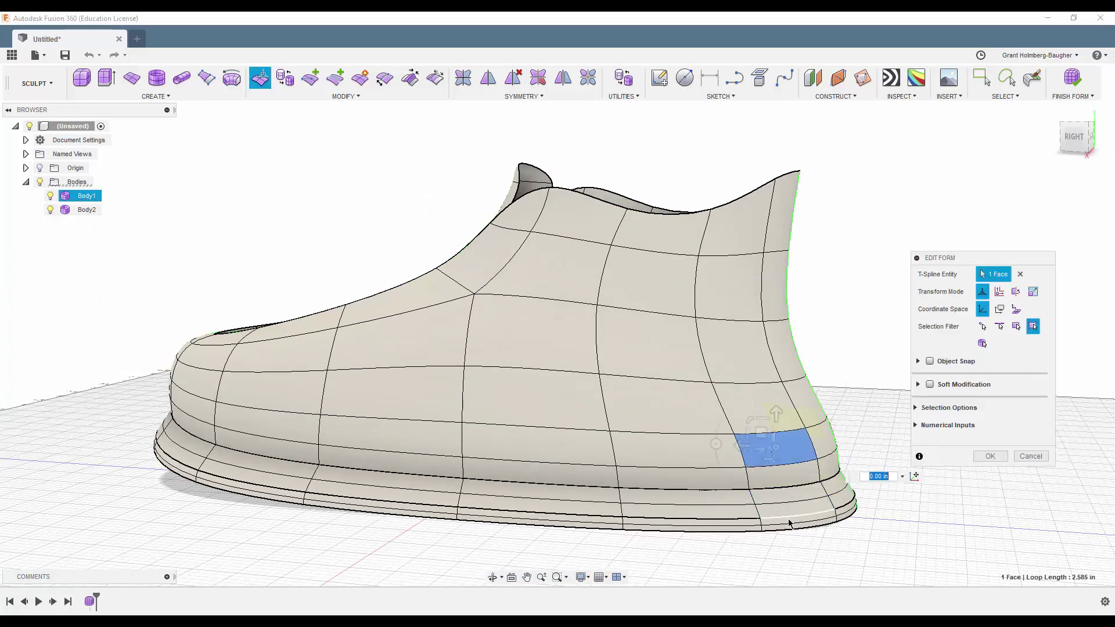
pyautogui.scroll(2, 692, 448)
pyautogui.scroll(5, 804, 416)
pyautogui.click(930, 384)
pyautogui.scroll(-3, 687, 339)
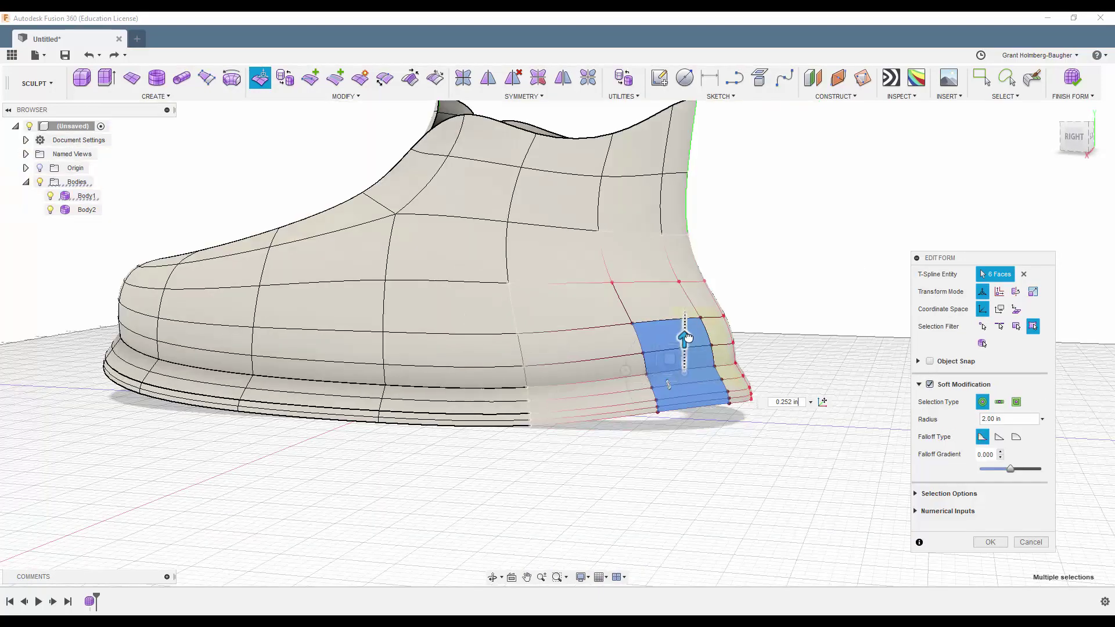
pyautogui.moveTo(688, 338); pyautogui.dragTo(747, 382)
pyautogui.write('5')
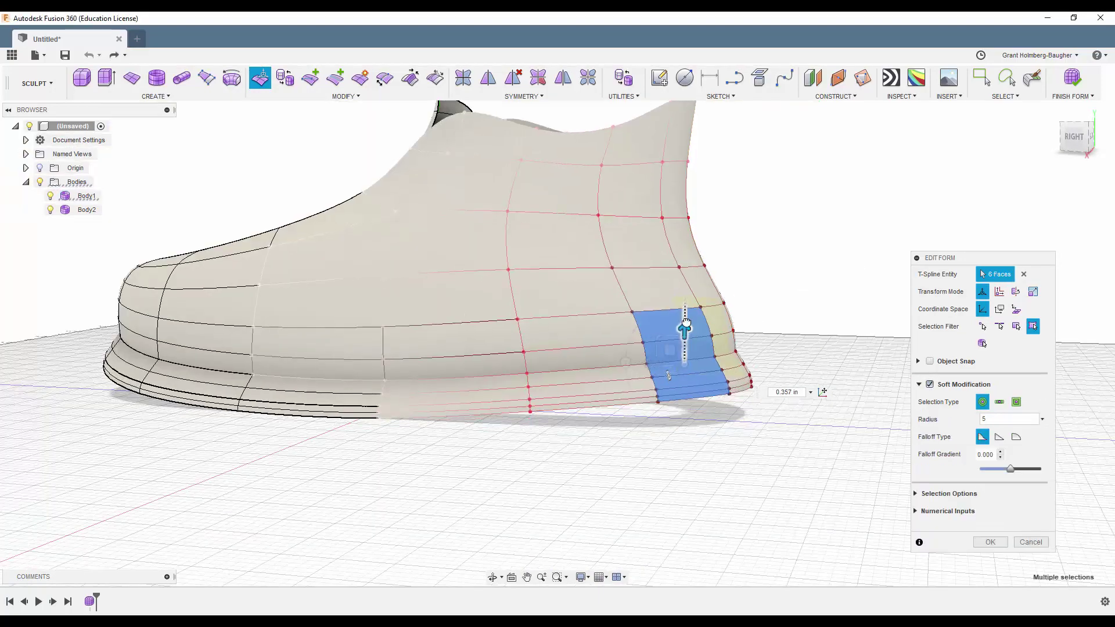
pyautogui.moveTo(661, 366); pyautogui.dragTo(677, 317)
pyautogui.scroll(4, 803, 385)
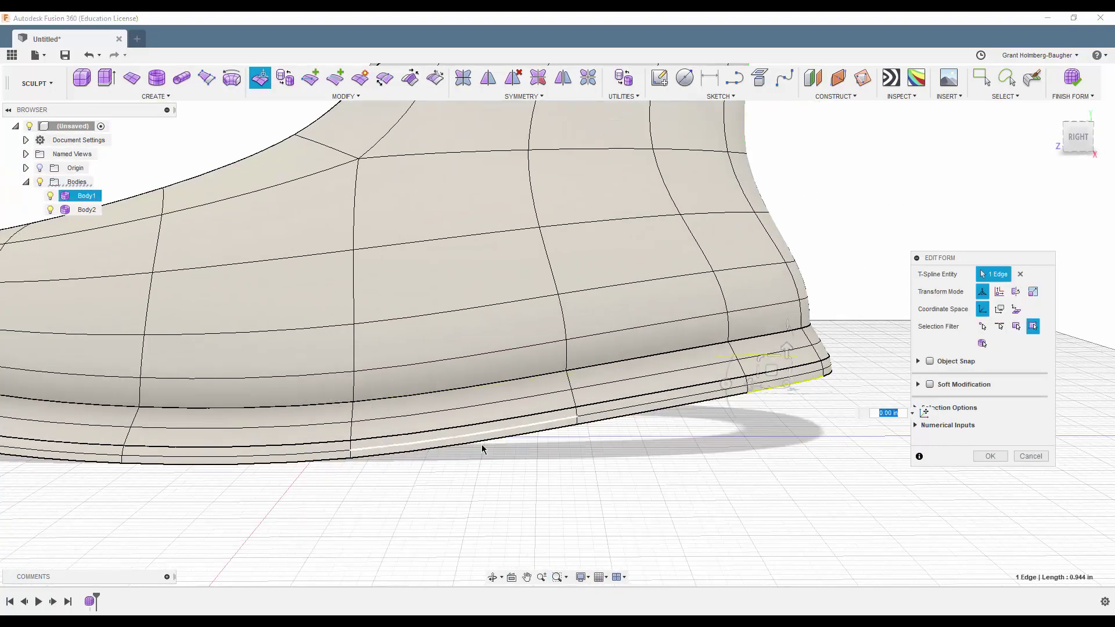
# Step: Lift the sole's toe face with soft falloff so the toe end bends upward
pyautogui.click(406, 454)
pyautogui.keyDown('shift'); pyautogui.moveTo(407, 454); pyautogui.dragTo(534, 508, button='middle'); pyautogui.keyUp('shift')
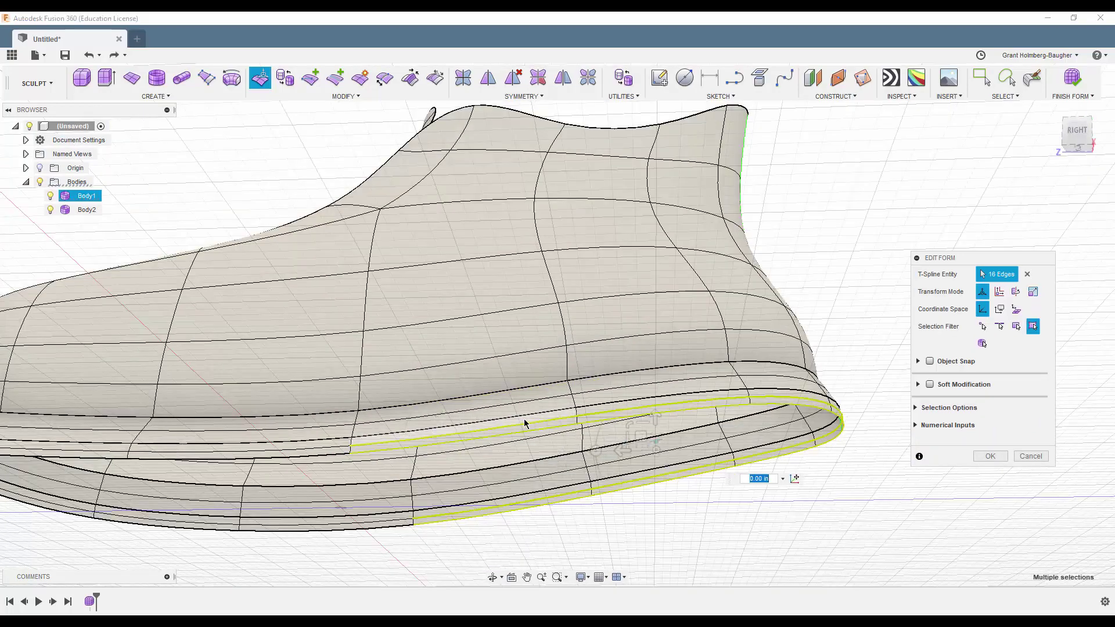
pyautogui.click(1077, 132)
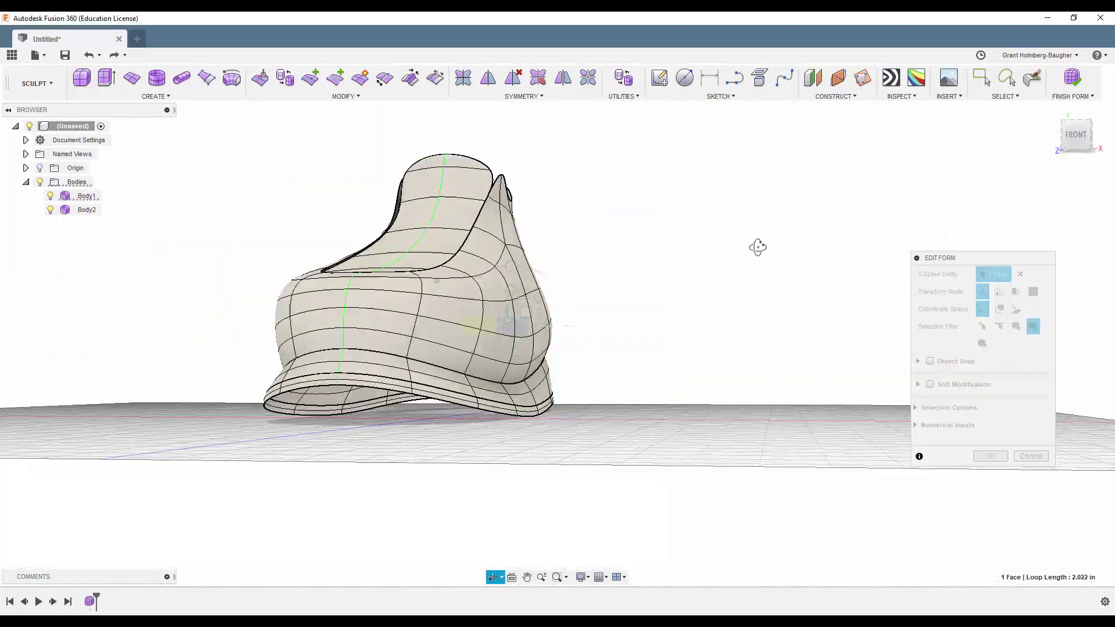
pyautogui.keyDown('shift'); pyautogui.moveTo(753, 317); pyautogui.dragTo(506, 204, button='middle'); pyautogui.keyUp('shift')
pyautogui.scroll(4, 104, 448)
pyautogui.click(105, 448)
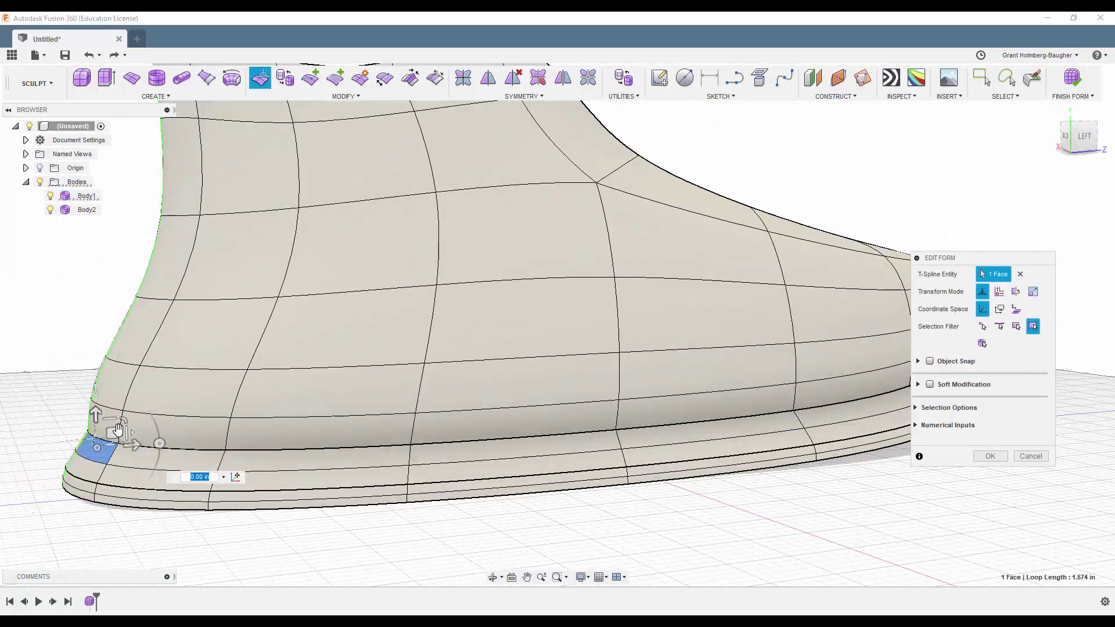
pyautogui.click(930, 385)
pyautogui.moveTo(112, 433); pyautogui.dragTo(125, 356)
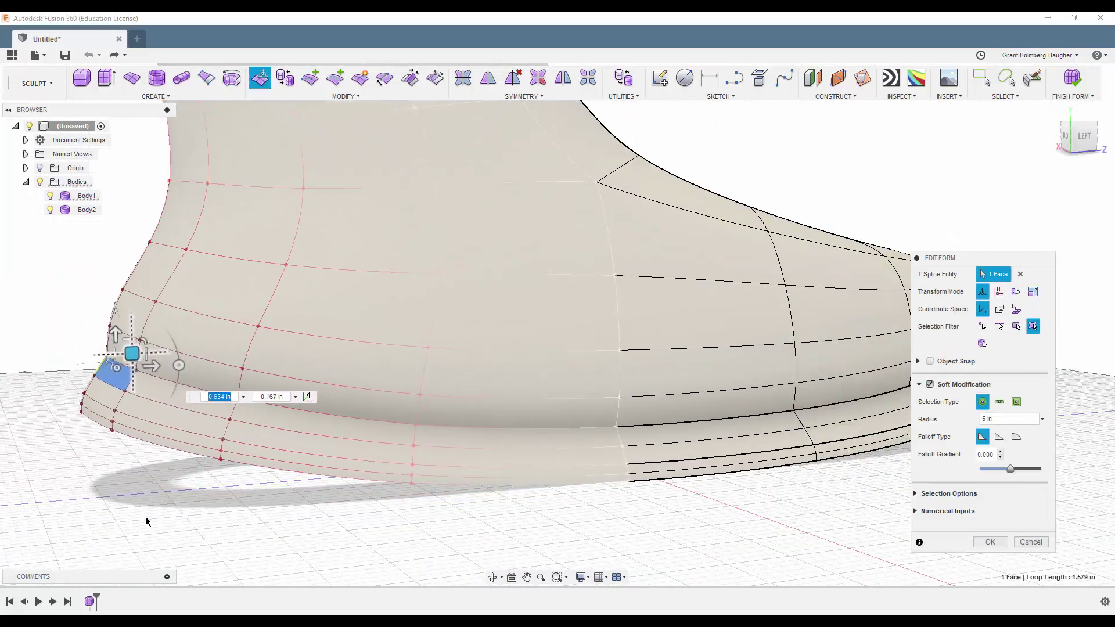
pyautogui.scroll(-3, 278, 386)
pyautogui.moveTo(145, 518)
pyautogui.keyDown('shift'); pyautogui.mouseDown(button='middle')
pyautogui.moveTo(279, 386)
pyautogui.moveTo(394, 197)
pyautogui.moveTo(381, 204)
pyautogui.mouseUp(button='middle'); pyautogui.keyUp('shift')
pyautogui.scroll(3, 142, 428)
pyautogui.click(134, 424)
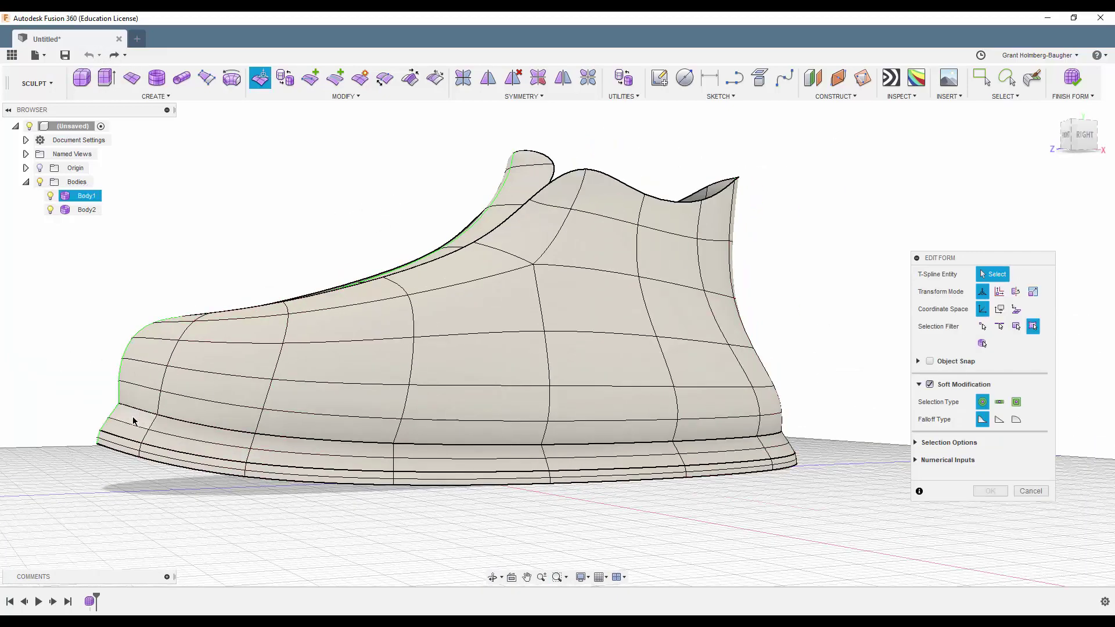
pyautogui.click(137, 422)
# Step: Raise two toe faces, with soft falloff off, to lift the toe tip
pyautogui.click(930, 384)
pyautogui.keyDown('shift'); pyautogui.click(111, 443); pyautogui.keyUp('shift')
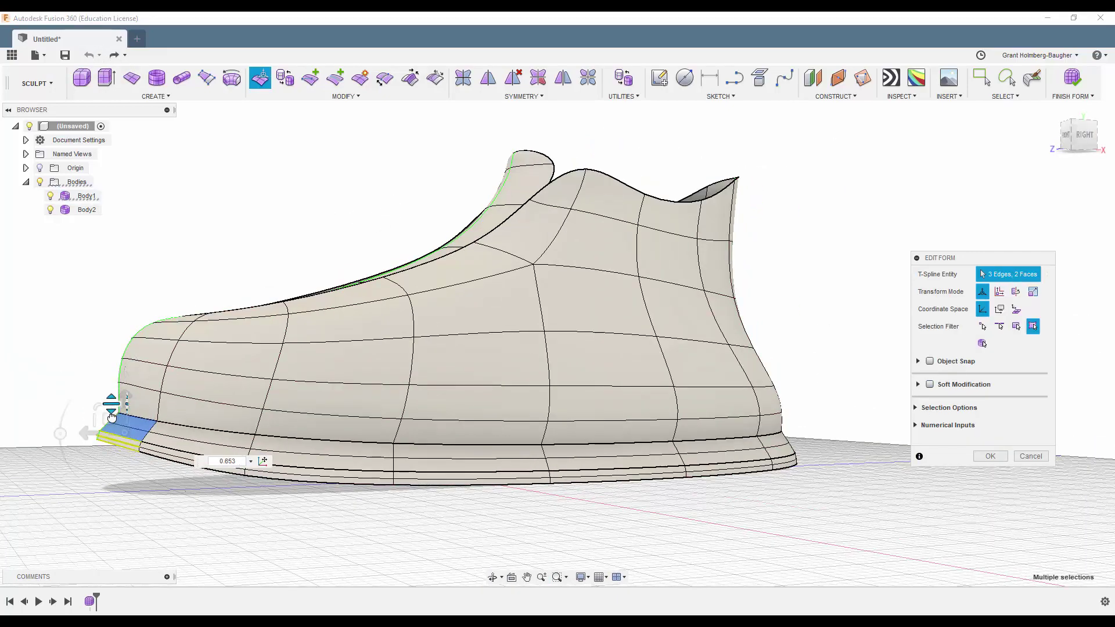
pyautogui.moveTo(111, 417); pyautogui.dragTo(105, 401)
pyautogui.click(169, 274)
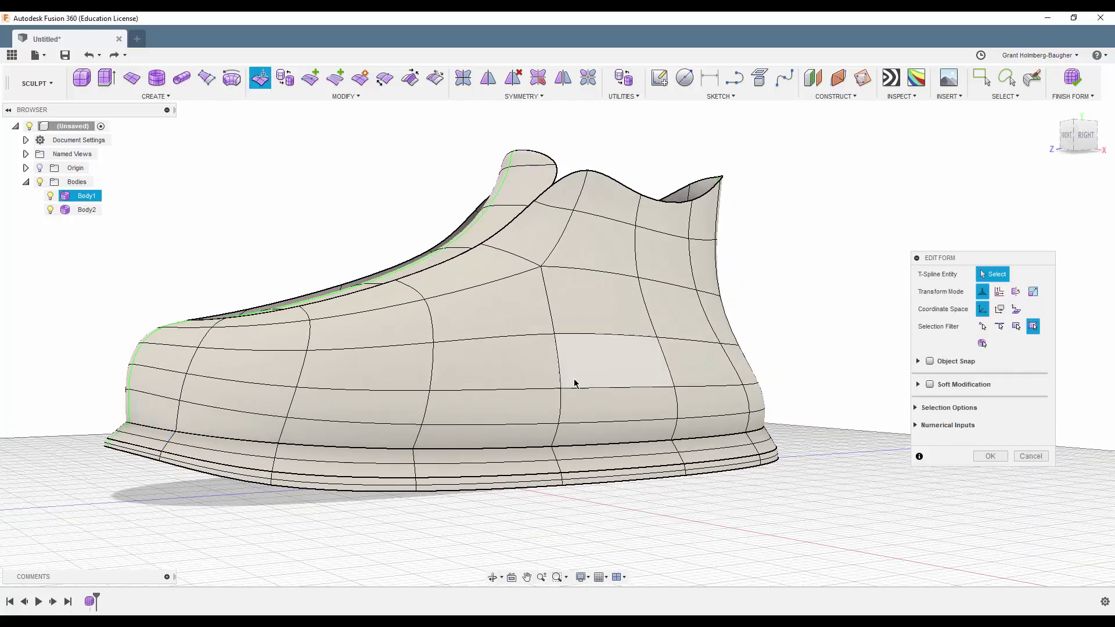
# Step: Slightly enlarge the edge loop running around the sole rim
pyautogui.moveTo(443, 294)
pyautogui.keyDown('shift'); pyautogui.mouseDown(button='middle')
pyautogui.moveTo(549, 215)
pyautogui.moveTo(575, 209)
pyautogui.mouseUp(button='middle'); pyautogui.keyUp('shift')
pyautogui.doubleClick(115, 476)
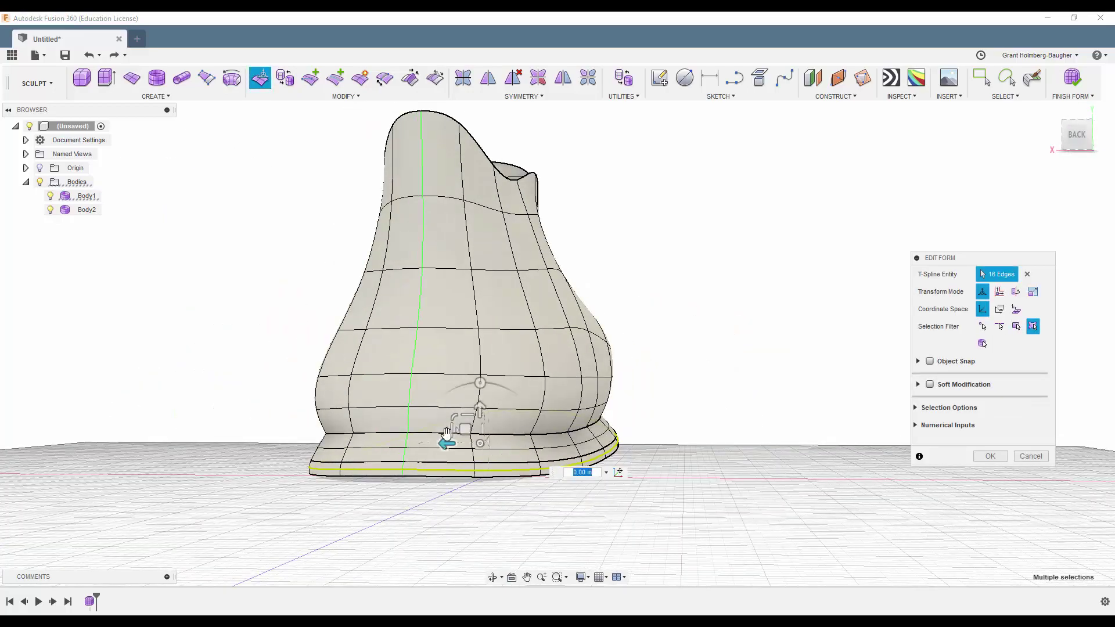
pyautogui.moveTo(448, 435)
pyautogui.keyDown('shift'); pyautogui.mouseDown(button='middle')
pyautogui.moveTo(456, 398)
pyautogui.moveTo(432, 401)
pyautogui.mouseUp(button='middle'); pyautogui.keyUp('shift')
pyautogui.write('99')
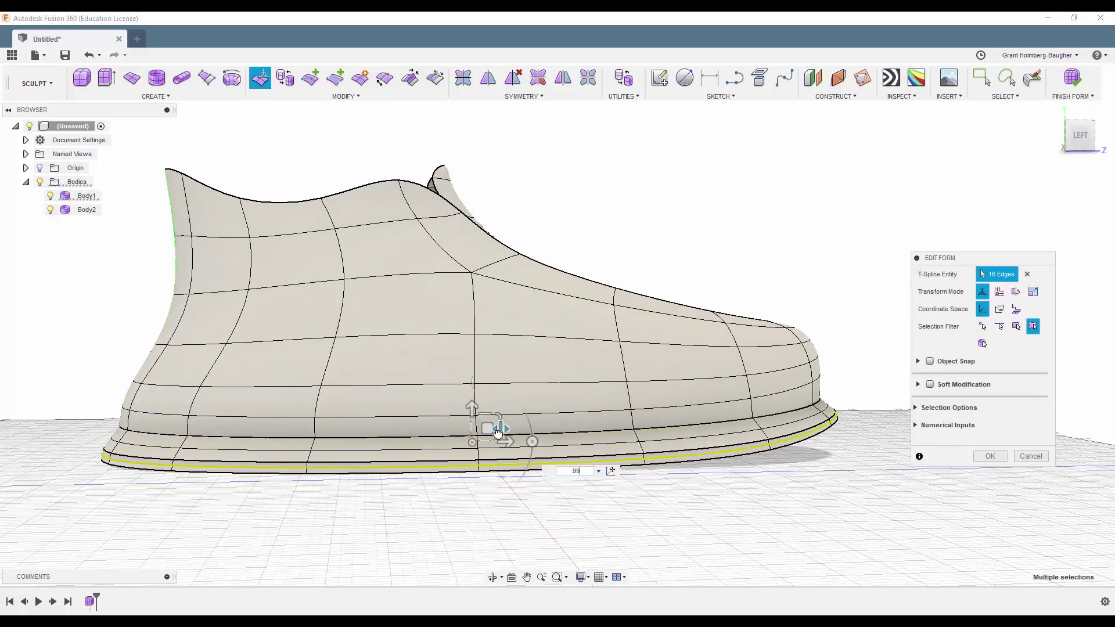
pyautogui.press('Return')
pyautogui.moveTo(496, 426)
pyautogui.keyDown('shift'); pyautogui.mouseDown(button='middle')
pyautogui.moveTo(707, 229)
pyautogui.moveTo(573, 241)
pyautogui.moveTo(643, 436)
pyautogui.moveTo(466, 416)
pyautogui.mouseUp(button='middle'); pyautogui.keyUp('shift')
pyautogui.doubleClick(643, 437)
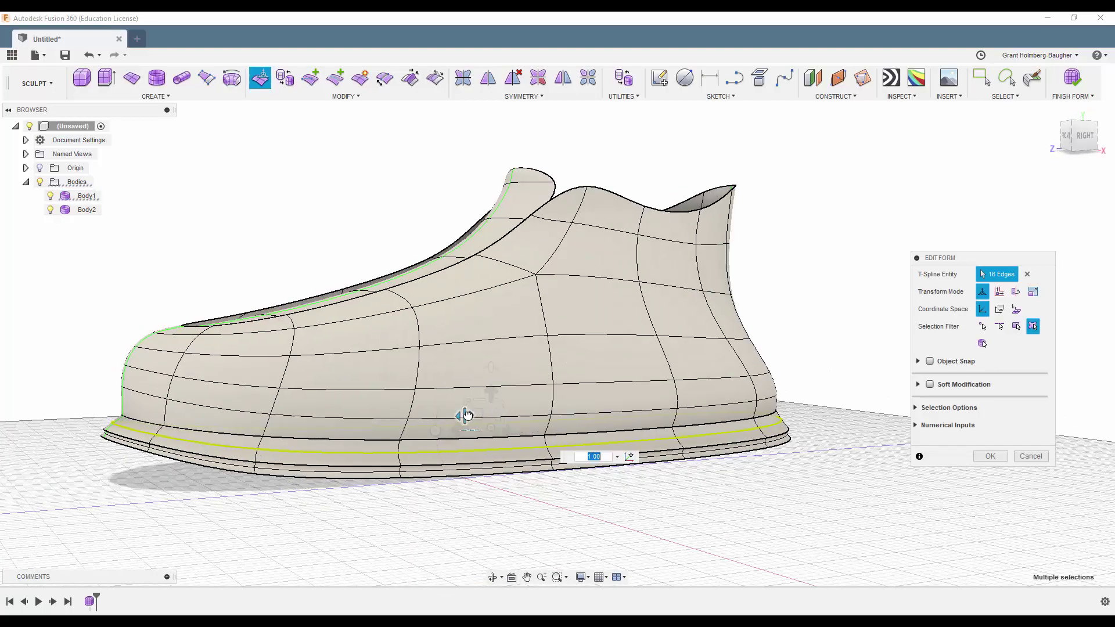
pyautogui.press('Return')
# Step: Reselect the sole base edge loop in Edit Form, then pick an edge at the toe tip
pyautogui.moveTo(859, 308)
pyautogui.keyDown('shift'); pyautogui.mouseDown(button='middle')
pyautogui.moveTo(896, 301)
pyautogui.moveTo(763, 336)
pyautogui.mouseUp(button='middle'); pyautogui.keyUp('shift')
pyautogui.doubleClick(704, 472)
pyautogui.rightClick(705, 472)
pyautogui.click(739, 455)
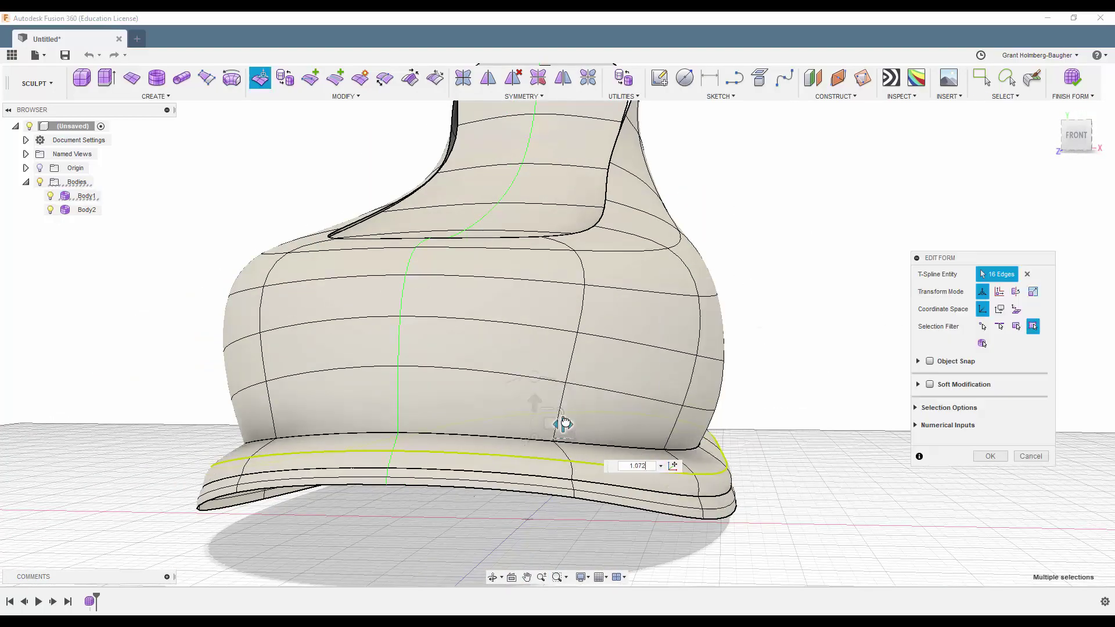
pyautogui.moveTo(535, 403)
pyautogui.keyDown('shift'); pyautogui.mouseDown(button='middle')
pyautogui.moveTo(480, 391)
pyautogui.moveTo(352, 247)
pyautogui.moveTo(279, 266)
pyautogui.mouseUp(button='middle'); pyautogui.keyUp('shift')
pyautogui.click(351, 247)
pyautogui.scroll(5, 279, 266)
pyautogui.click(437, 422)
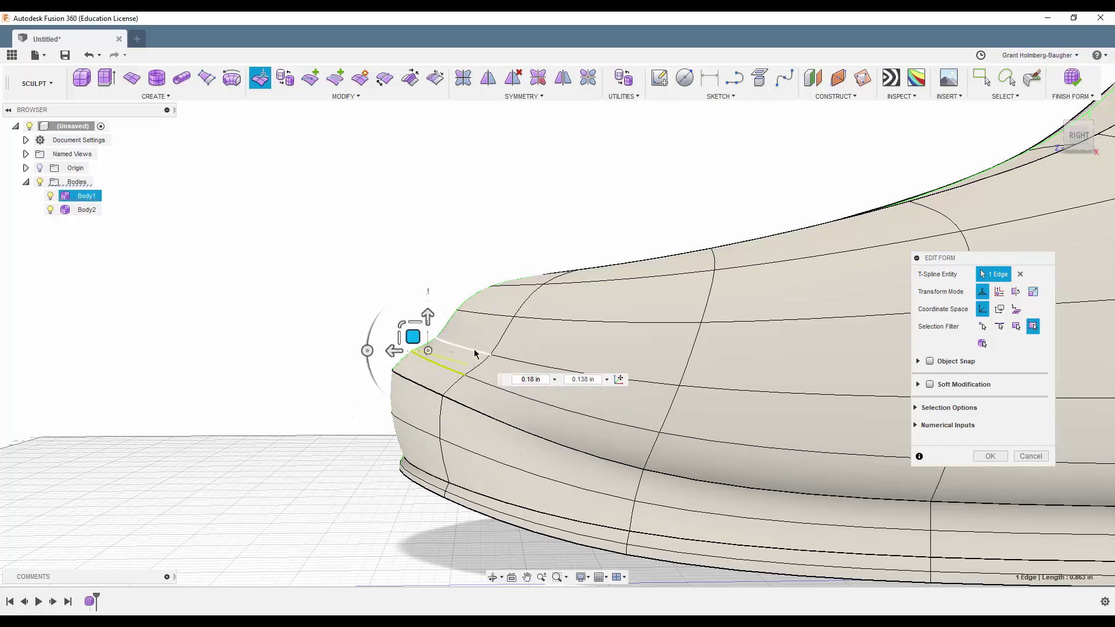
# Step: Select a toe face and nudge it with Edit Form
pyautogui.press('Escape')
pyautogui.scroll(-5, 505, 212)
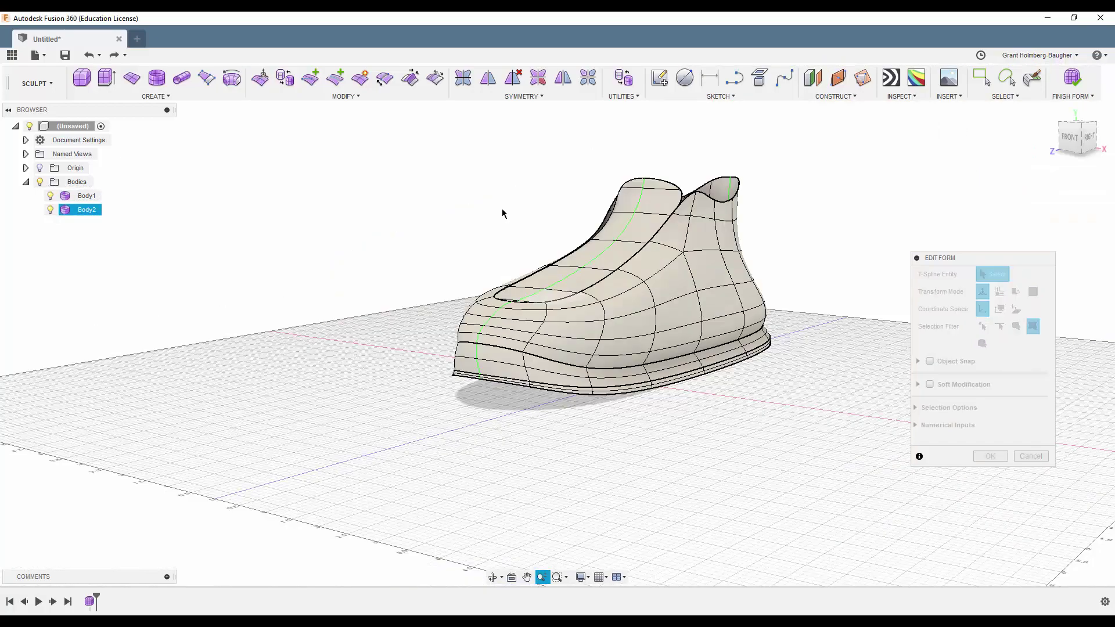
pyautogui.keyDown('shift'); pyautogui.moveTo(506, 211); pyautogui.dragTo(593, 291, button='middle'); pyautogui.keyUp('shift')
pyautogui.scroll(5, 593, 291)
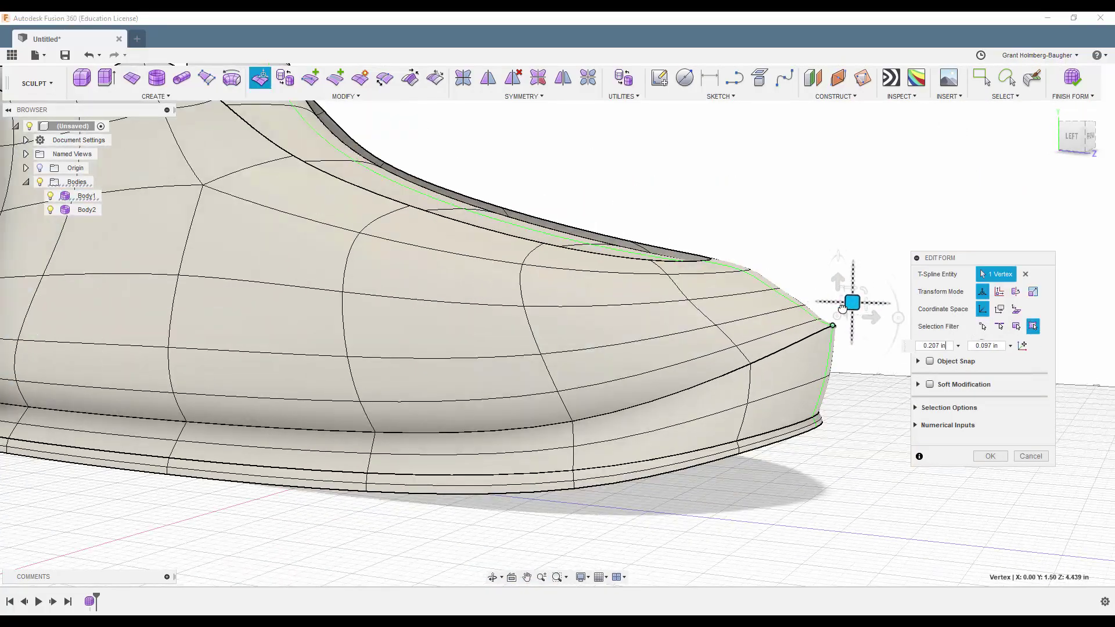
pyautogui.scroll(-5, 843, 308)
pyautogui.keyDown('shift'); pyautogui.moveTo(831, 207); pyautogui.dragTo(779, 311, button='middle'); pyautogui.keyUp('shift')
pyautogui.scroll(5, 779, 312)
pyautogui.press('Escape')
pyautogui.press('Escape')
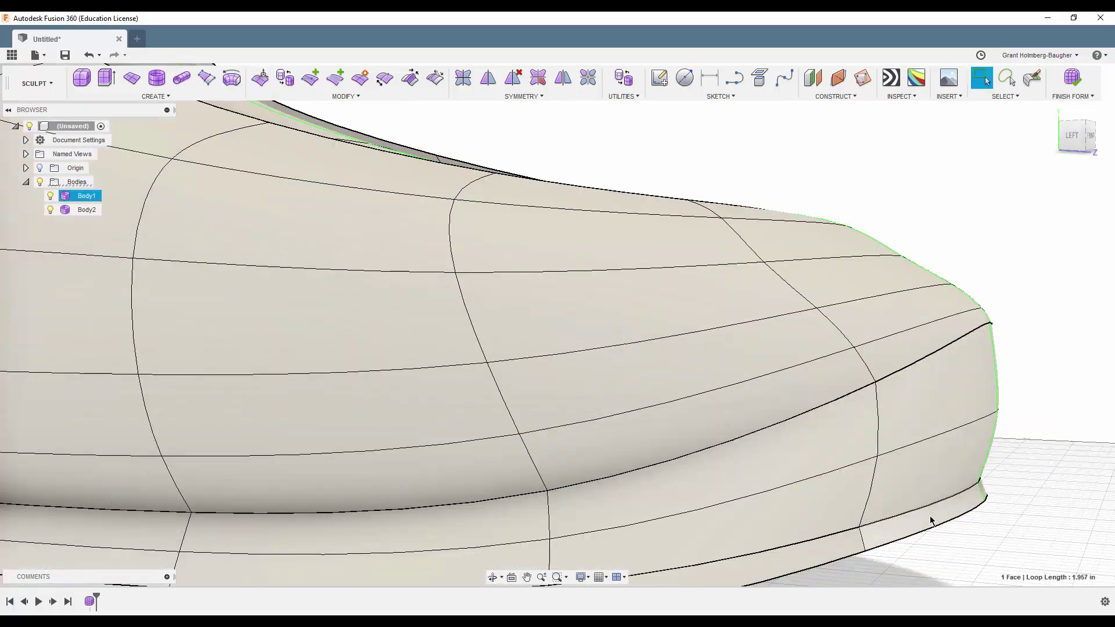
pyautogui.click(931, 522)
pyautogui.press('Return')
pyautogui.scroll(-5, 677, 443)
pyautogui.keyDown('shift'); pyautogui.moveTo(677, 444); pyautogui.dragTo(692, 331, button='middle'); pyautogui.keyUp('shift')
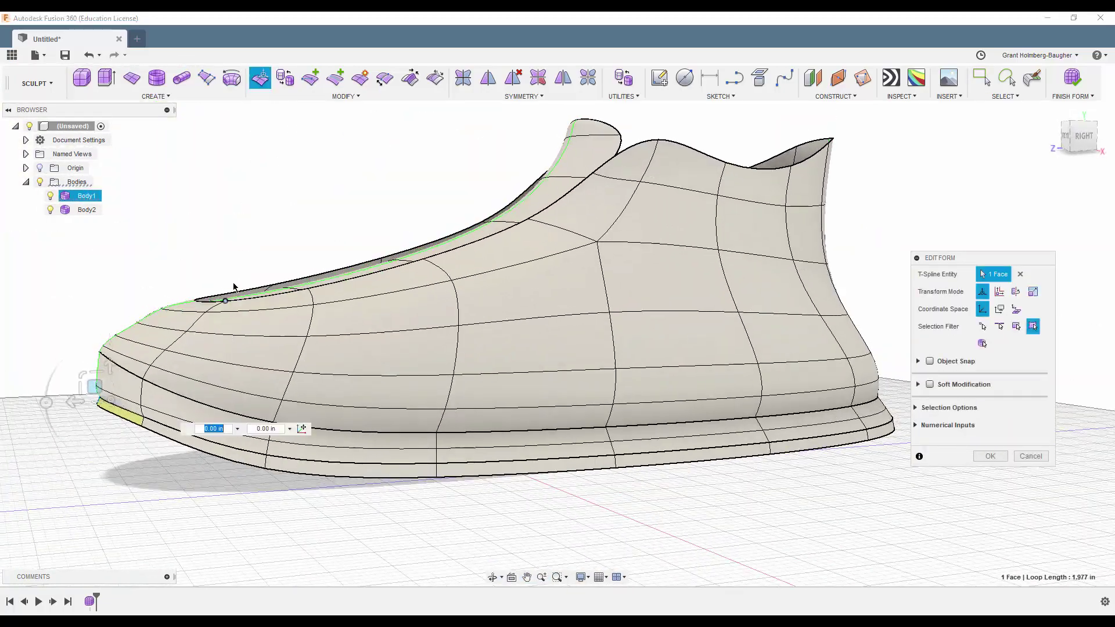
pyautogui.press('Escape')
# Step: Raise the tongue-tip vertex into a taller point above the collar
pyautogui.keyDown('shift'); pyautogui.moveTo(243, 208); pyautogui.dragTo(301, 222, button='middle'); pyautogui.keyUp('shift')
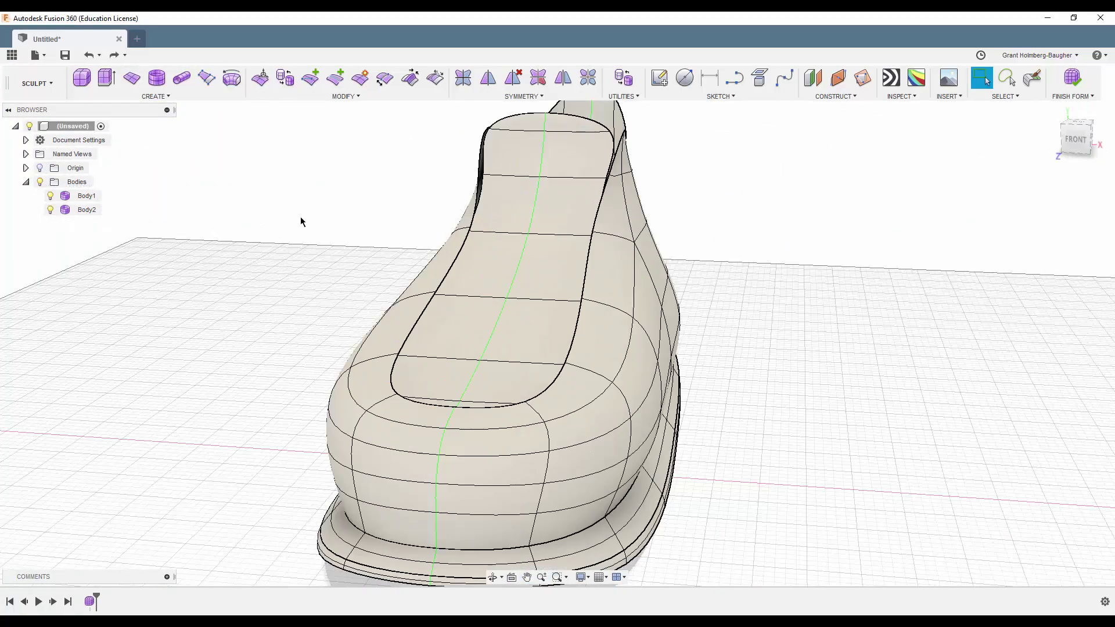
pyautogui.scroll(5, 603, 242)
pyautogui.press('Return')
pyautogui.keyDown('shift'); pyautogui.moveTo(463, 168); pyautogui.dragTo(376, 225, button='middle'); pyautogui.keyUp('shift')
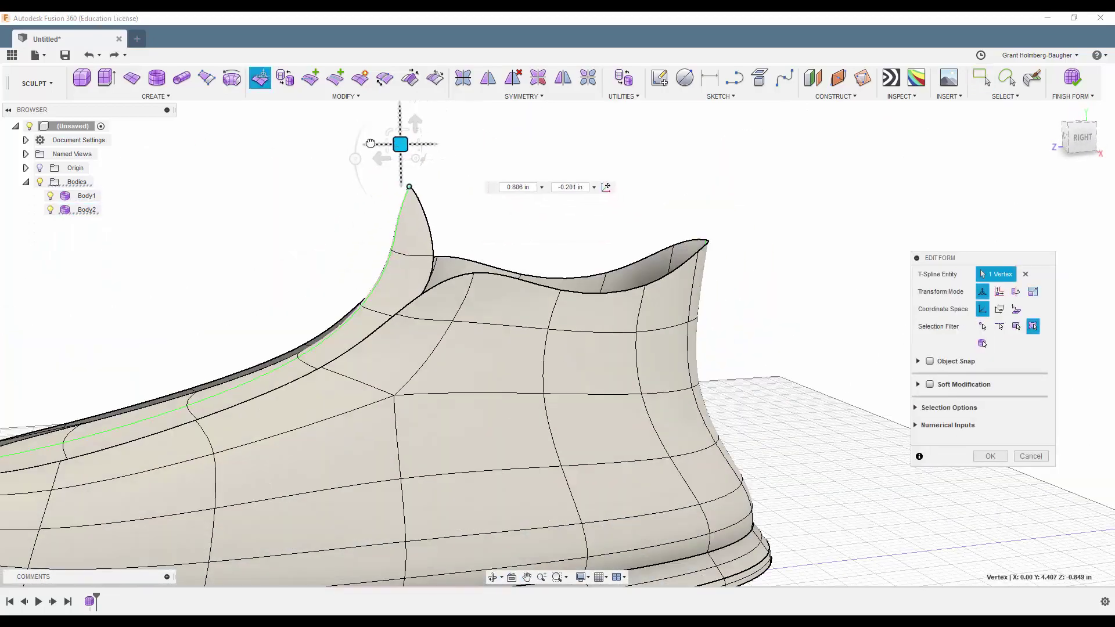
pyautogui.moveTo(371, 143)
pyautogui.keyDown('shift'); pyautogui.mouseDown(button='middle')
pyautogui.moveTo(269, 326)
pyautogui.moveTo(323, 327)
pyautogui.moveTo(373, 349)
pyautogui.moveTo(301, 395)
pyautogui.moveTo(459, 247)
pyautogui.moveTo(672, 180)
pyautogui.moveTo(691, 268)
pyautogui.mouseUp(button='middle'); pyautogui.keyUp('shift')
pyautogui.press('Escape')
pyautogui.scroll(5, 323, 327)
# Step: Scale an edge across the middle of the tongue to 0.92 to narrow it
pyautogui.click(374, 349)
pyautogui.press('Return')
pyautogui.click(691, 267)
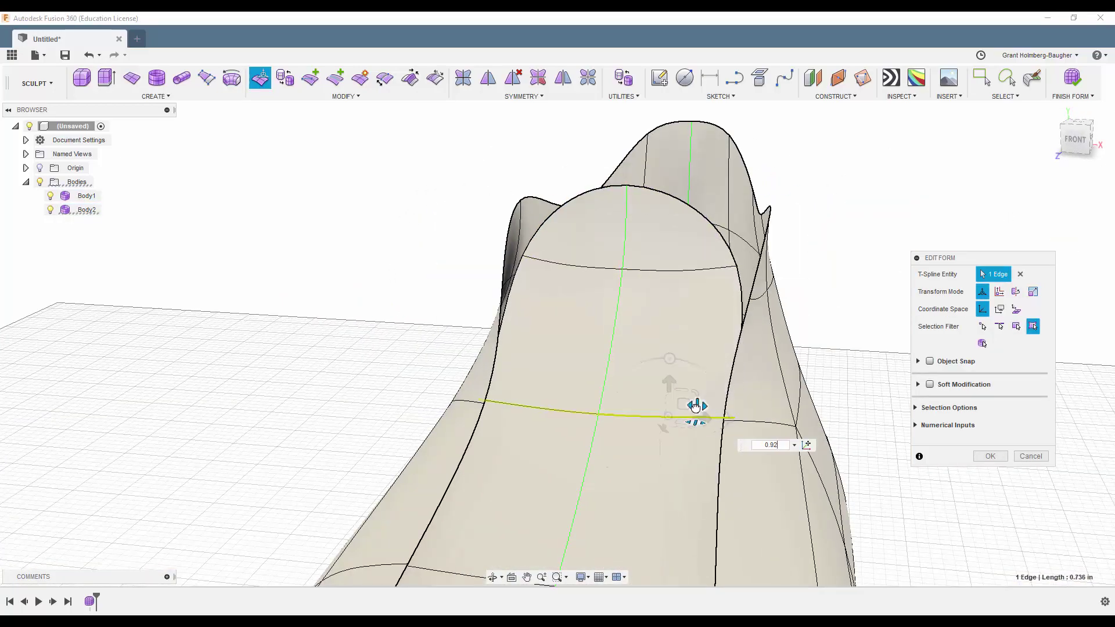
pyautogui.click(691, 249)
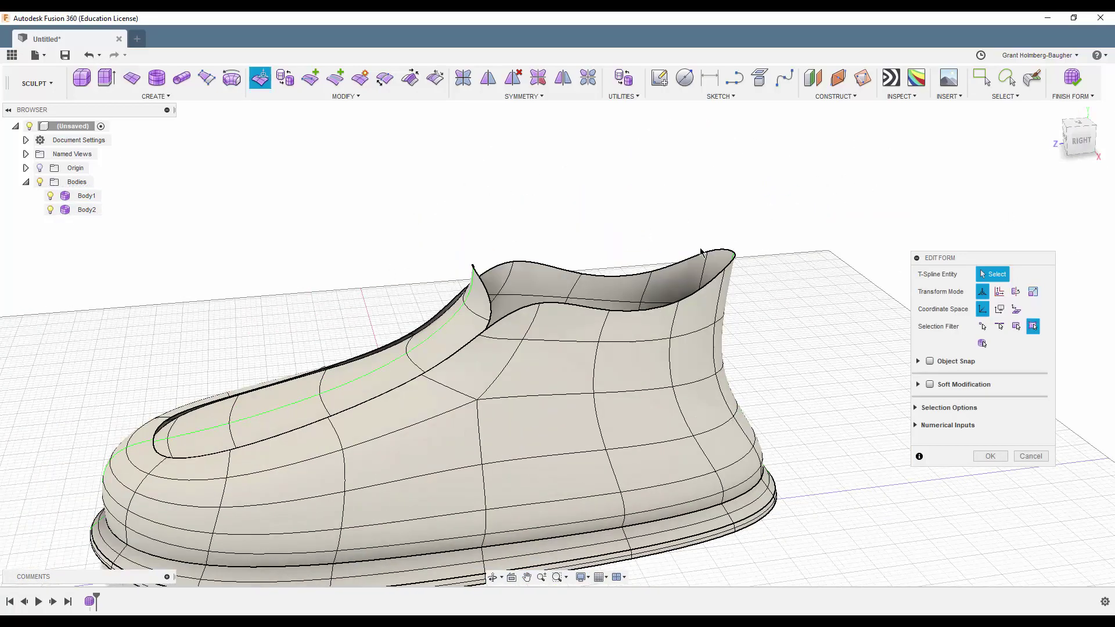
pyautogui.moveTo(876, 190)
pyautogui.keyDown('shift'); pyautogui.mouseDown(button='middle')
pyautogui.moveTo(488, 144)
pyautogui.moveTo(470, 159)
pyautogui.mouseUp(button='middle'); pyautogui.keyUp('shift')
# Step: Select the heel face loops and bounding edge to define the seam around the heel panel
pyautogui.click(469, 278)
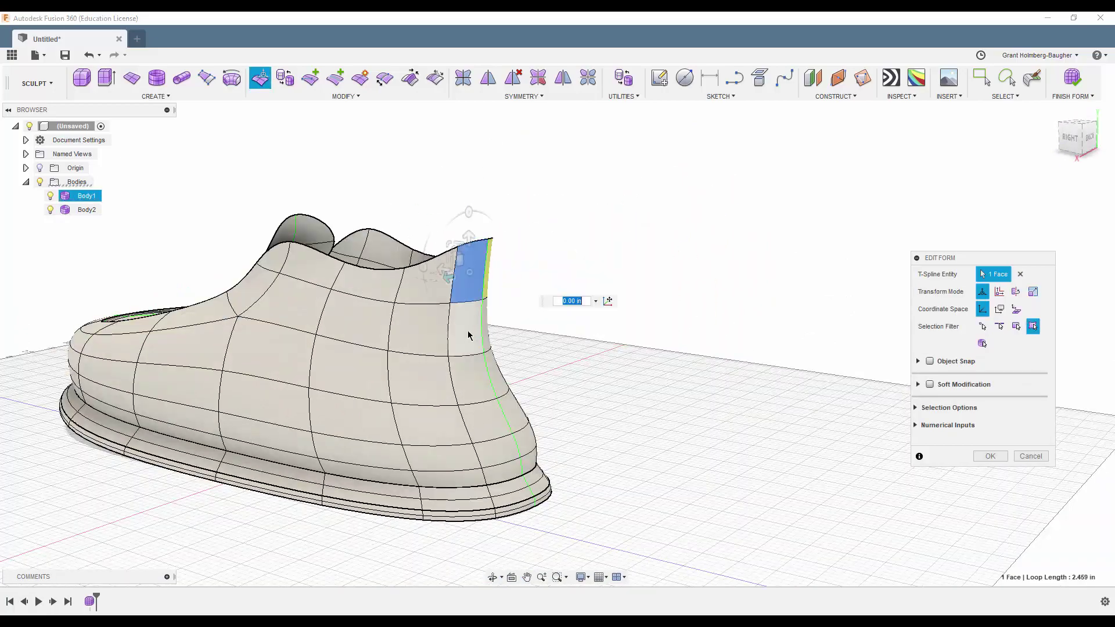
pyautogui.doubleClick(349, 462)
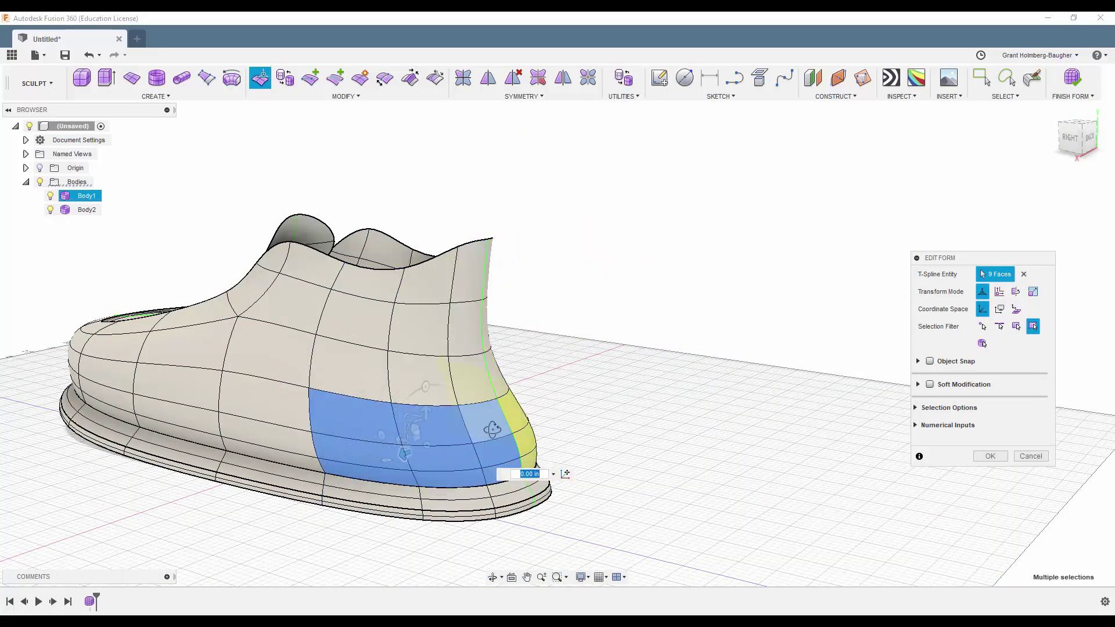
pyautogui.keyDown('shift'); pyautogui.moveTo(493, 430); pyautogui.dragTo(457, 453, button='middle'); pyautogui.keyUp('shift')
pyautogui.click(457, 453)
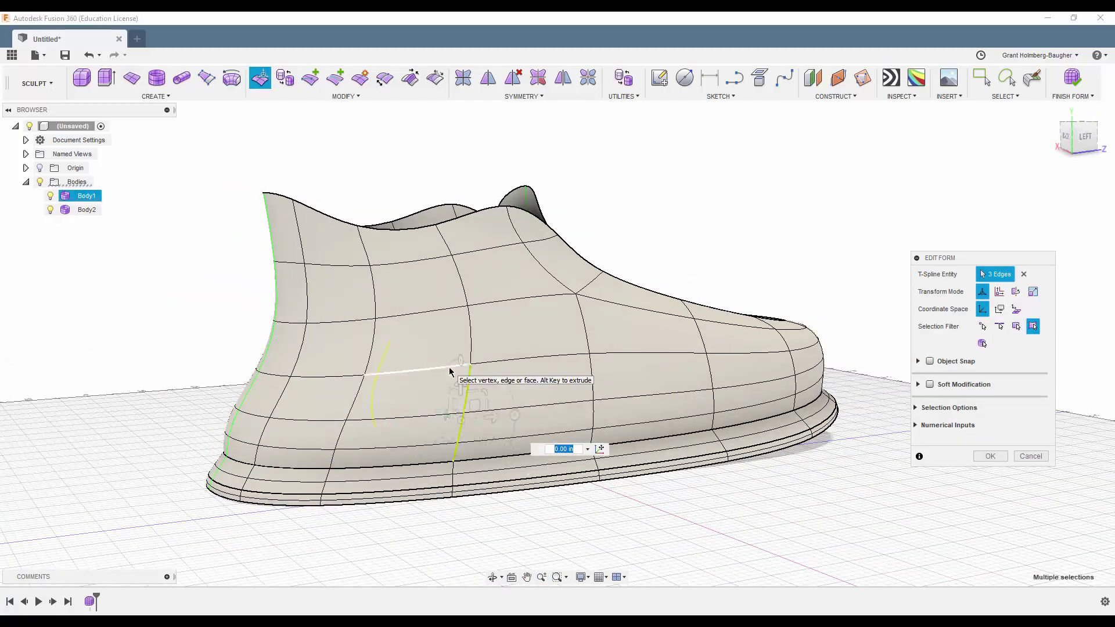
pyautogui.press('Escape')
pyautogui.press('Escape')
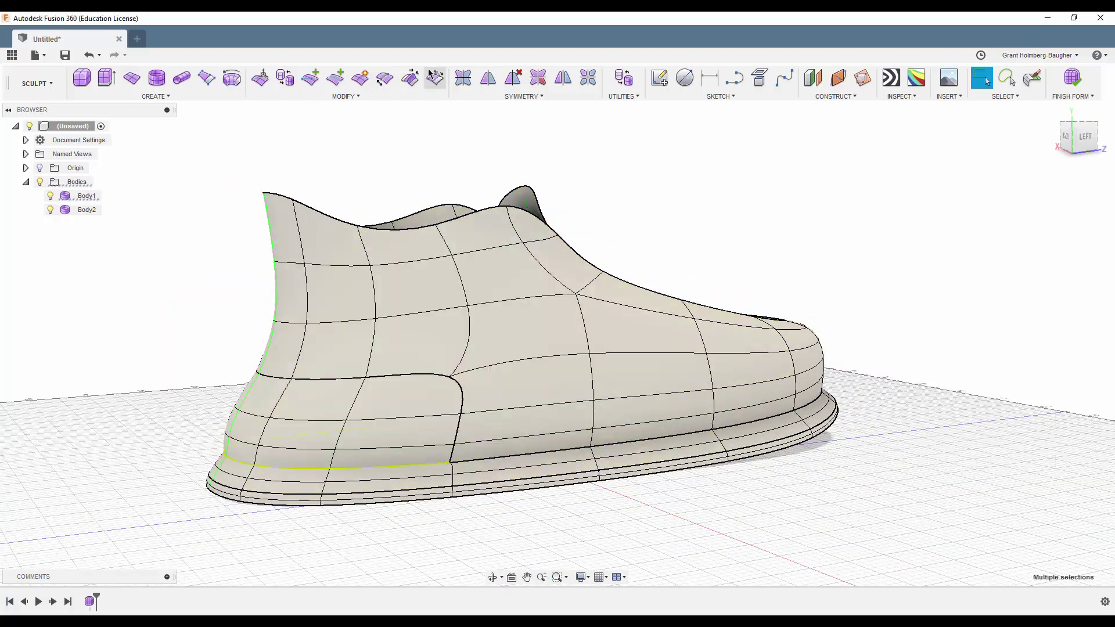
# Step: Edit Form the heel panel, shifting its lower front corner vertex about 0.554 in
pyautogui.scroll(5, 393, 201)
pyautogui.keyDown('shift'); pyautogui.moveTo(393, 201); pyautogui.dragTo(618, 274, button='middle'); pyautogui.keyUp('shift')
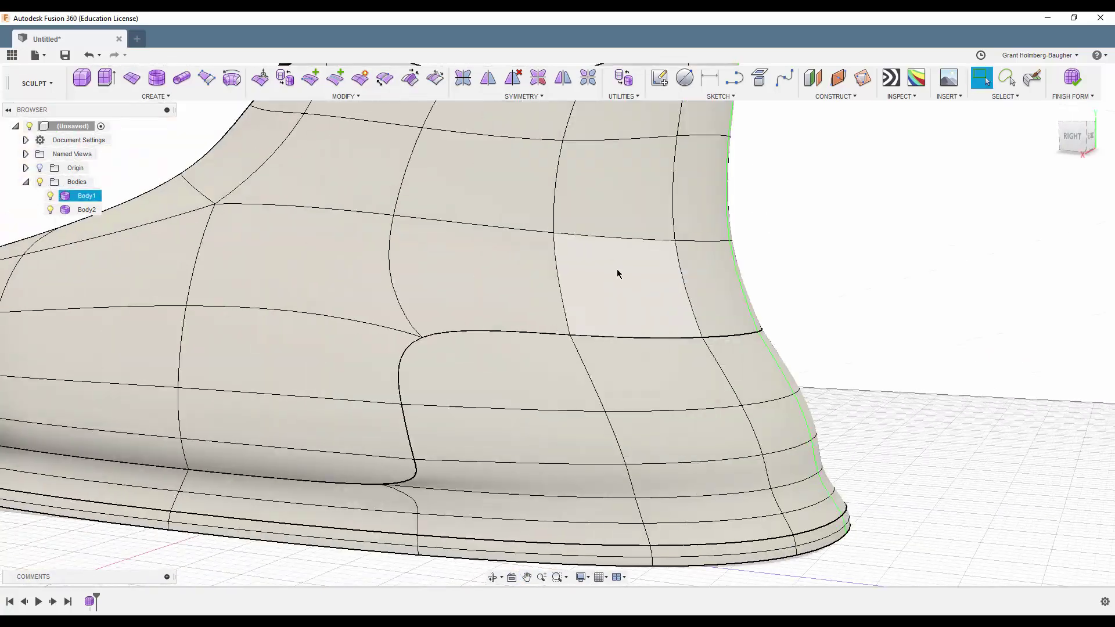
pyautogui.scroll(-5, 640, 281)
pyautogui.moveTo(705, 294)
pyautogui.keyDown('shift'); pyautogui.mouseDown(button='middle')
pyautogui.moveTo(867, 299)
pyautogui.moveTo(768, 322)
pyautogui.moveTo(422, 137)
pyautogui.moveTo(398, 195)
pyautogui.moveTo(419, 232)
pyautogui.mouseUp(button='middle'); pyautogui.keyUp('shift')
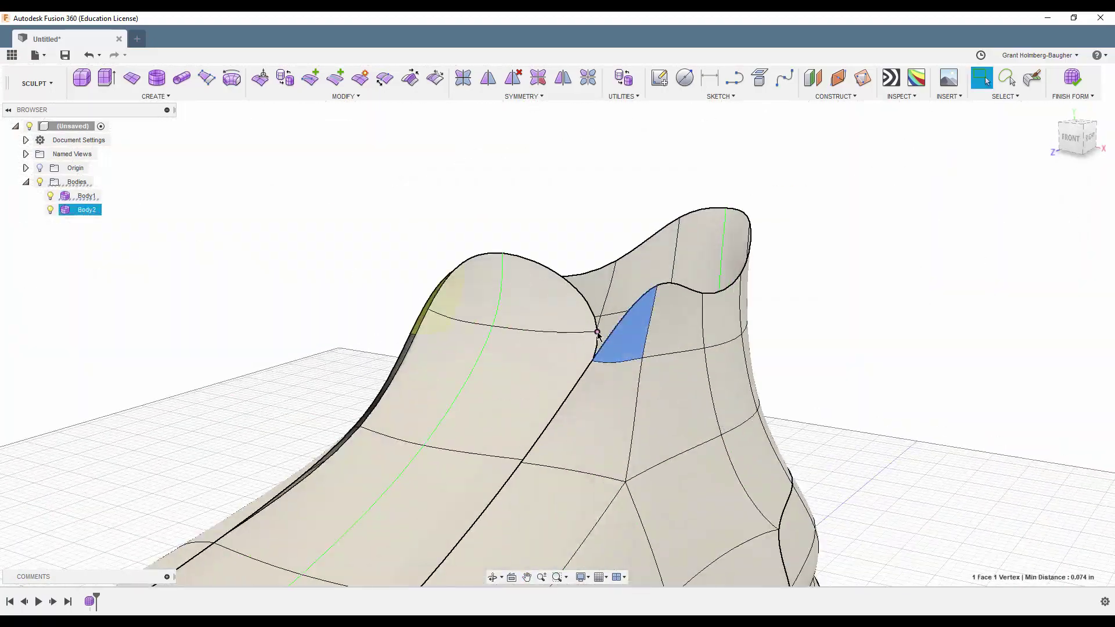
pyautogui.press('e')
pyautogui.scroll(-3, 797, 282)
pyautogui.moveTo(838, 200)
pyautogui.keyDown('shift'); pyautogui.mouseDown(button='middle')
pyautogui.moveTo(721, 259)
pyautogui.moveTo(801, 167)
pyautogui.moveTo(782, 176)
pyautogui.moveTo(791, 157)
pyautogui.mouseUp(button='middle'); pyautogui.keyUp('shift')
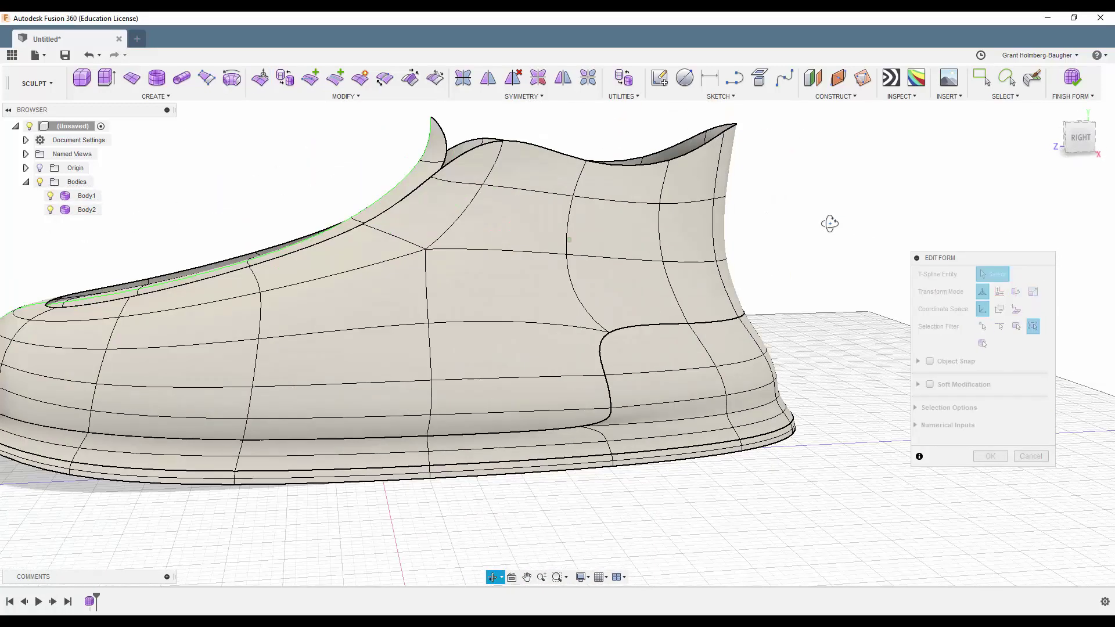
# Step: Finish the sculpt form and return to the solid Model workspace
pyautogui.click(1022, 461)
pyautogui.keyDown('shift'); pyautogui.moveTo(987, 430); pyautogui.dragTo(886, 335, button='middle'); pyautogui.keyUp('shift')
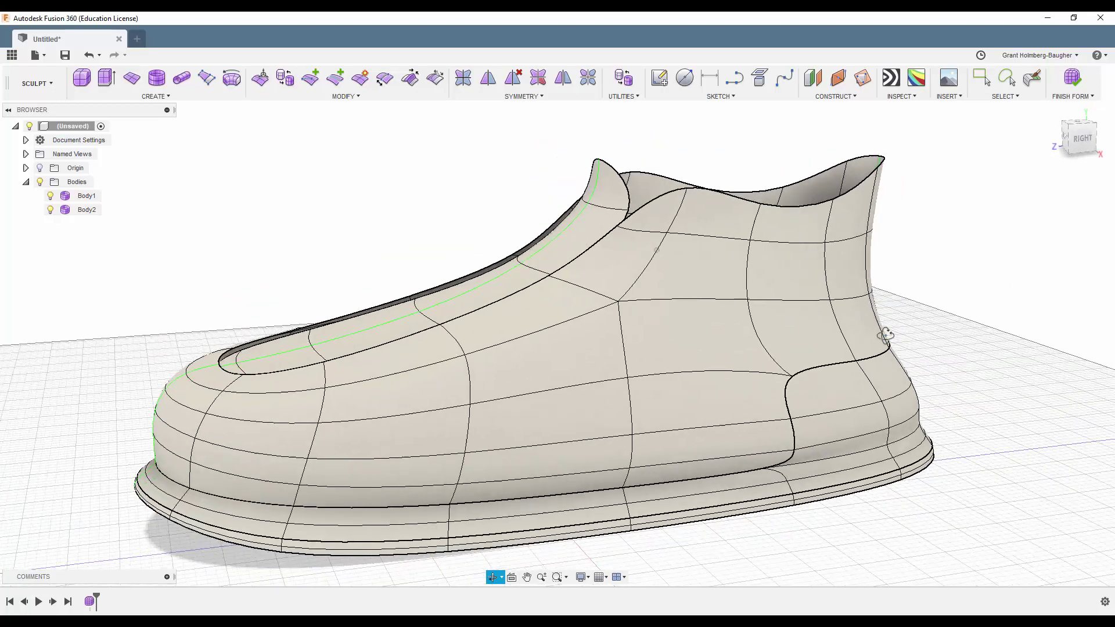
pyautogui.moveTo(578, 140)
pyautogui.keyDown('shift'); pyautogui.mouseDown(button='middle')
pyautogui.moveTo(423, 174)
pyautogui.moveTo(512, 179)
pyautogui.mouseUp(button='middle'); pyautogui.keyUp('shift')
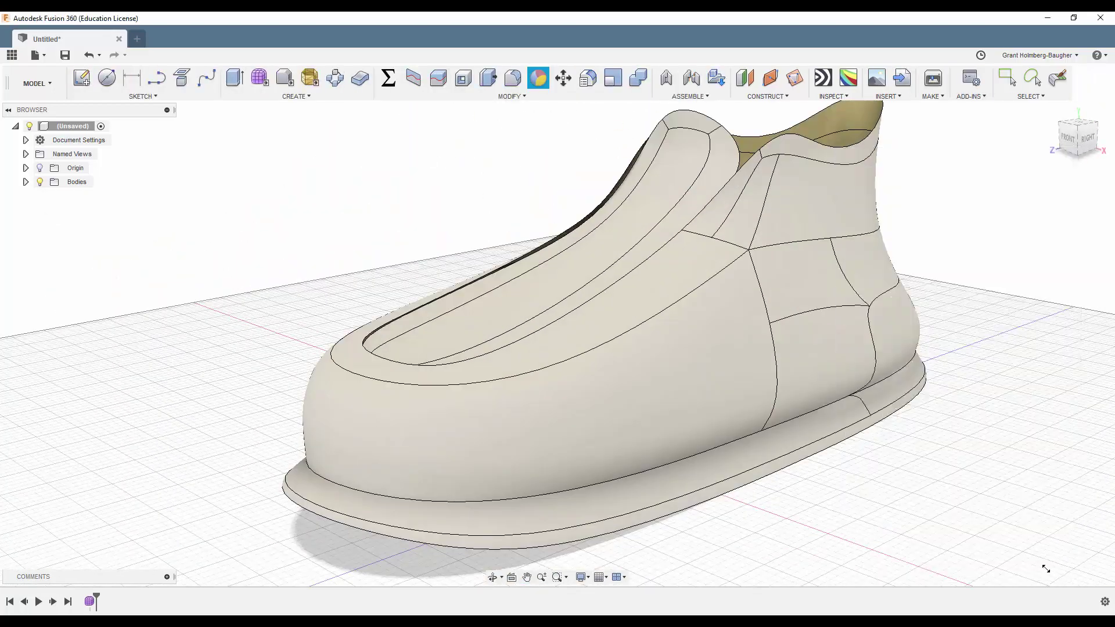
# Step: Convert Body2 from T-Splines to BRep, keeping its four cross edges
pyautogui.click(442, 96)
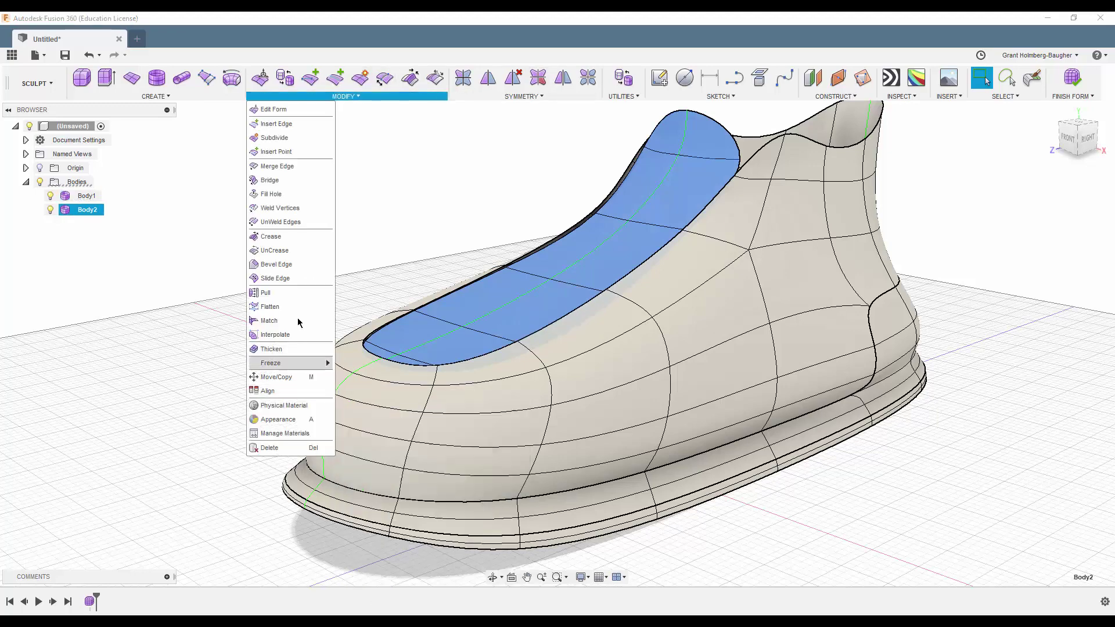
pyautogui.click(624, 96)
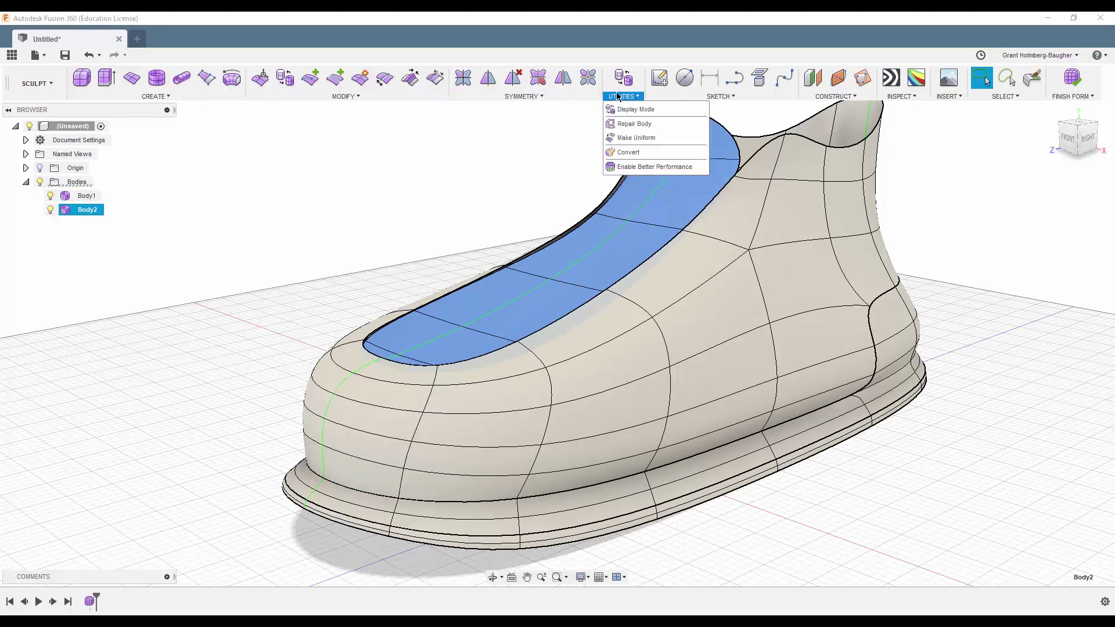
pyautogui.click(636, 154)
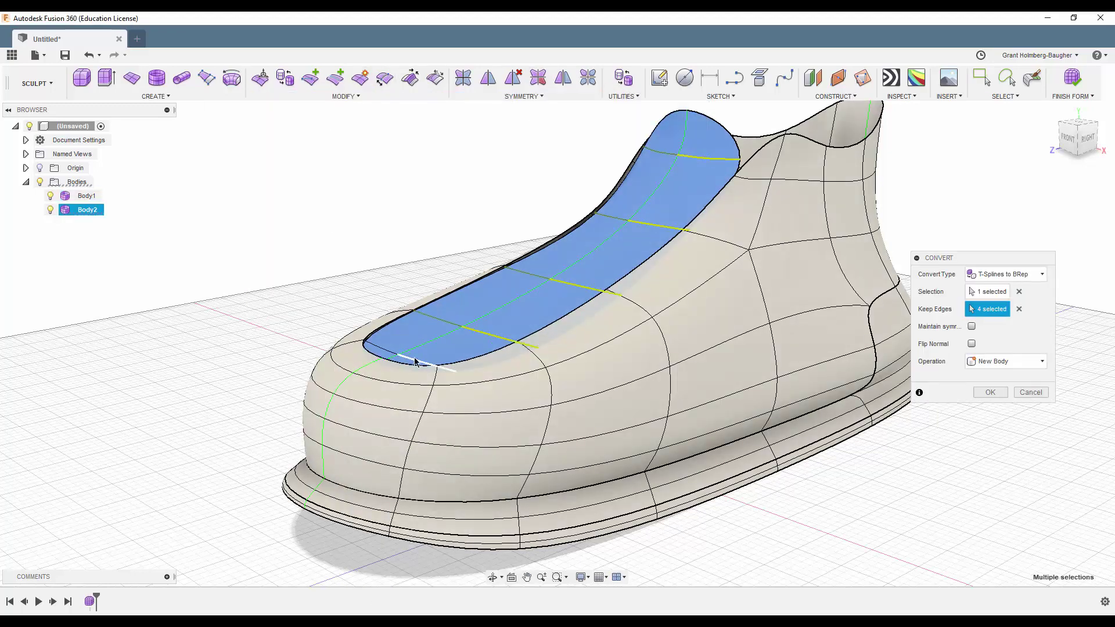
pyautogui.click(990, 392)
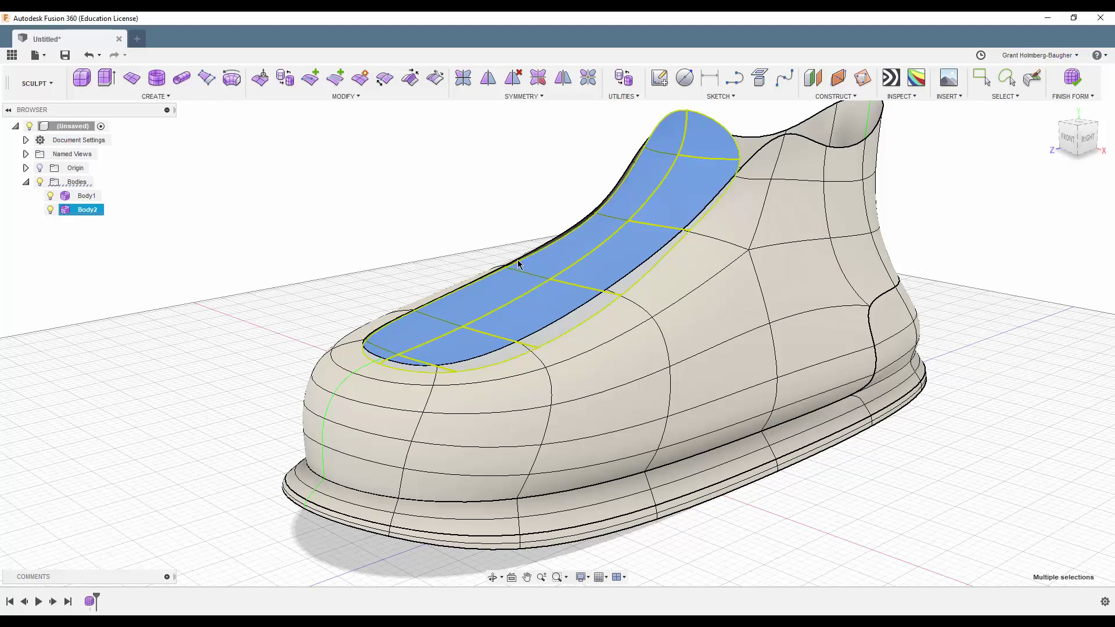
pyautogui.keyDown('shift'); pyautogui.moveTo(560, 293); pyautogui.dragTo(443, 217, button='middle'); pyautogui.keyUp('shift')
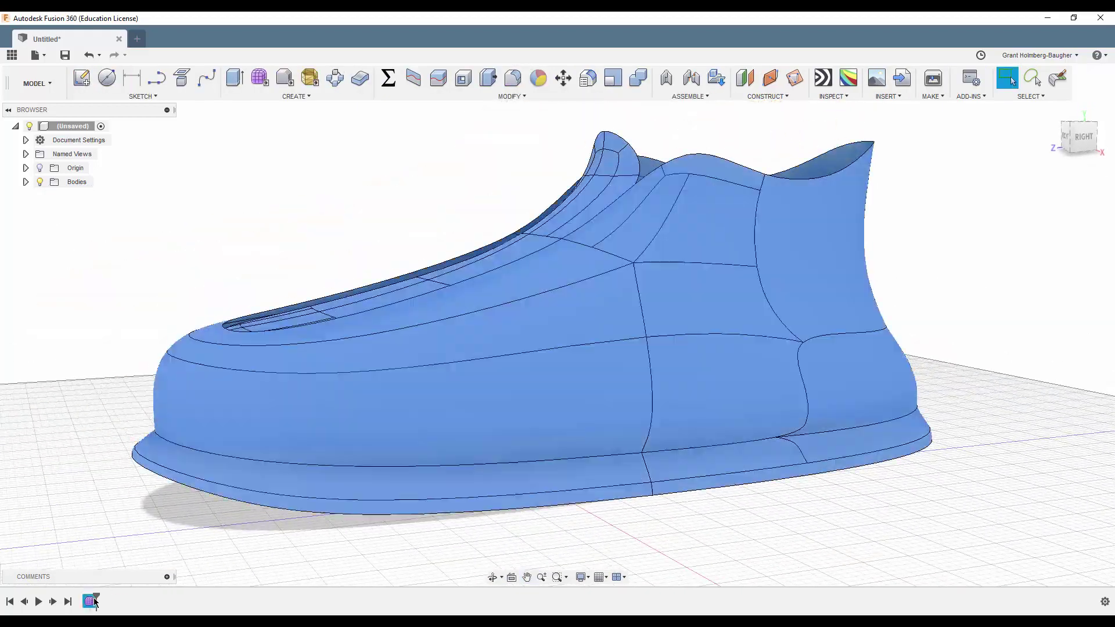
# Step: Zoom and orbit around the shoe to inspect the toe from both sides
pyautogui.scroll(3, 134, 426)
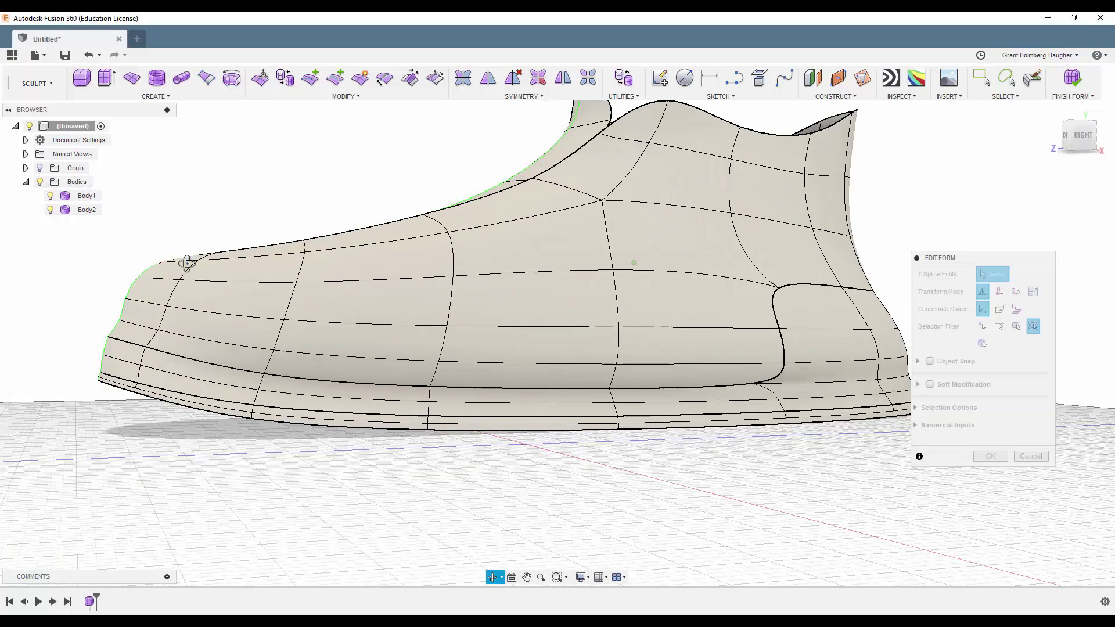
pyautogui.scroll(2, 157, 412)
pyautogui.scroll(2, 180, 401)
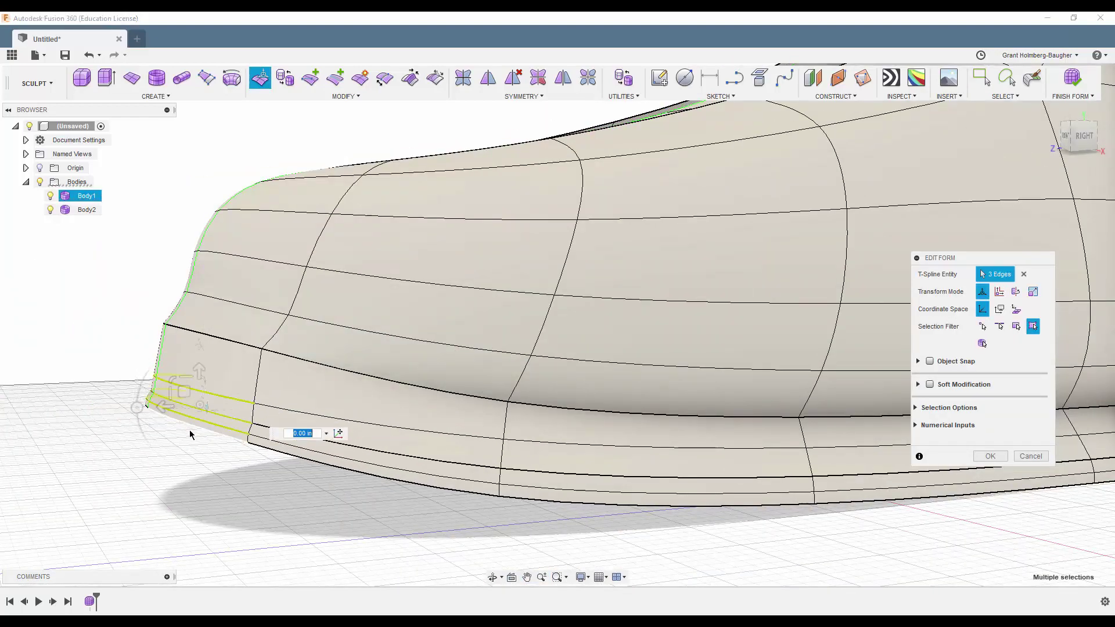
pyautogui.scroll(-10, 174, 262)
pyautogui.keyDown('shift'); pyautogui.moveTo(169, 209); pyautogui.dragTo(374, 247, button='middle'); pyautogui.keyUp('shift')
pyautogui.scroll(5, 360, 238)
pyautogui.scroll(2, 523, 297)
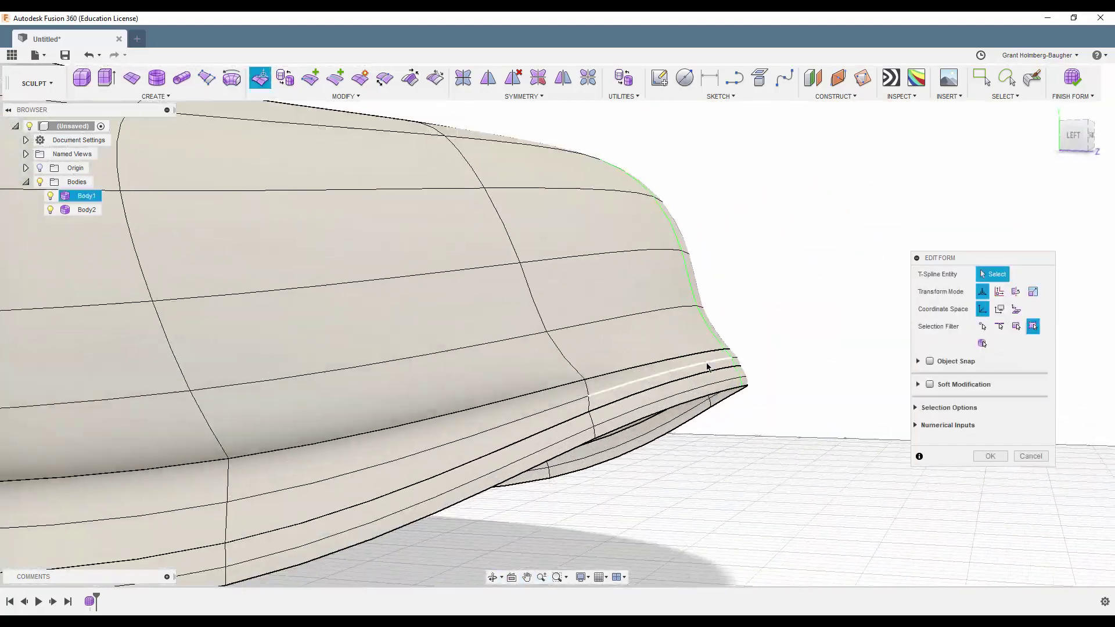
pyautogui.scroll(-10, 674, 320)
pyautogui.keyDown('shift'); pyautogui.moveTo(673, 266); pyautogui.dragTo(461, 309, button='middle'); pyautogui.keyUp('shift')
pyautogui.scroll(3, 349, 317)
pyautogui.scroll(5, 371, 291)
# Step: Rotate the toe's lower band edges by -15 degrees
pyautogui.click(201, 409)
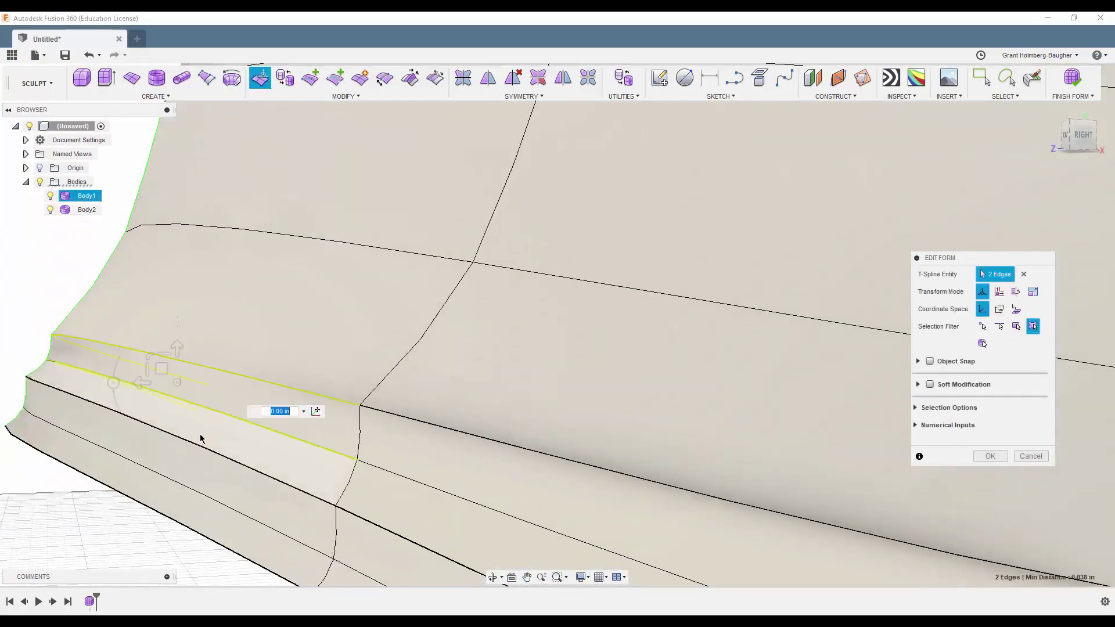
pyautogui.scroll(-5, 131, 535)
pyautogui.keyDown('shift'); pyautogui.moveTo(130, 535); pyautogui.dragTo(160, 446, button='middle'); pyautogui.keyUp('shift')
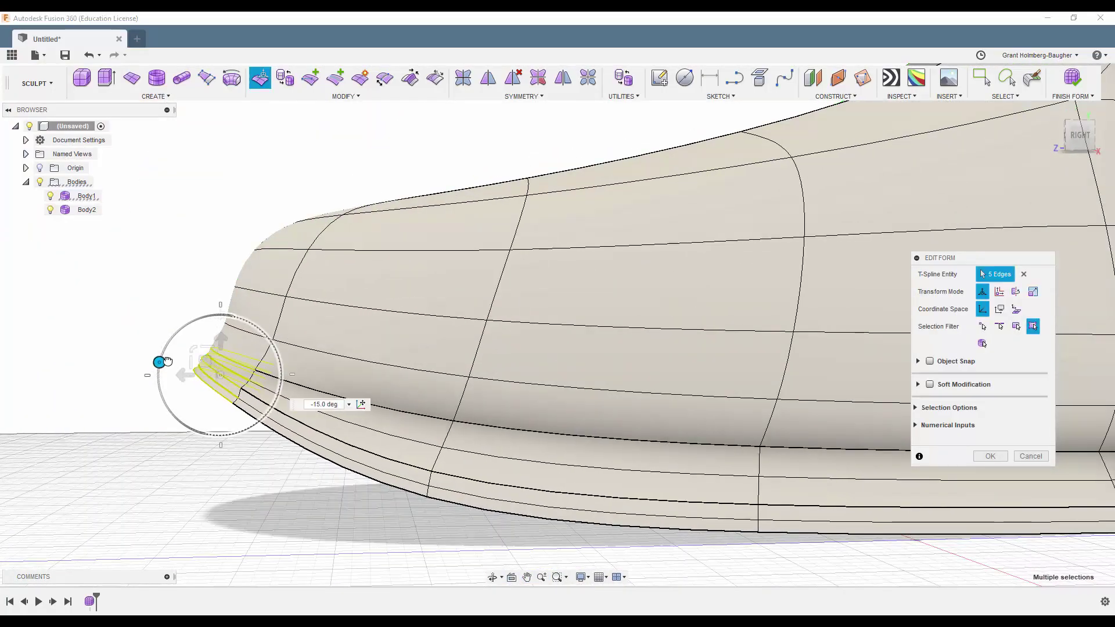
pyautogui.scroll(-10, 328, 202)
pyautogui.scroll(3, 448, 242)
pyautogui.moveTo(494, 187)
pyautogui.keyDown('shift'); pyautogui.mouseDown(button='middle')
pyautogui.moveTo(448, 241)
pyautogui.moveTo(619, 205)
pyautogui.mouseUp(button='middle'); pyautogui.keyUp('shift')
pyautogui.click(116, 450)
pyautogui.moveTo(224, 462)
pyautogui.keyDown('shift'); pyautogui.mouseDown(button='middle')
pyautogui.moveTo(244, 406)
pyautogui.moveTo(202, 330)
pyautogui.moveTo(427, 361)
pyautogui.moveTo(381, 370)
pyautogui.moveTo(548, 363)
pyautogui.moveTo(817, 219)
pyautogui.moveTo(398, 361)
pyautogui.mouseUp(button='middle'); pyautogui.keyUp('shift')
pyautogui.press('Escape')
pyautogui.press('Escape')
pyautogui.scroll(3, 399, 361)
pyautogui.click(346, 96)
# Step: UnWeld the heel panel edges, then pull its vertex and flap edge up toward the collar
pyautogui.click(280, 221)
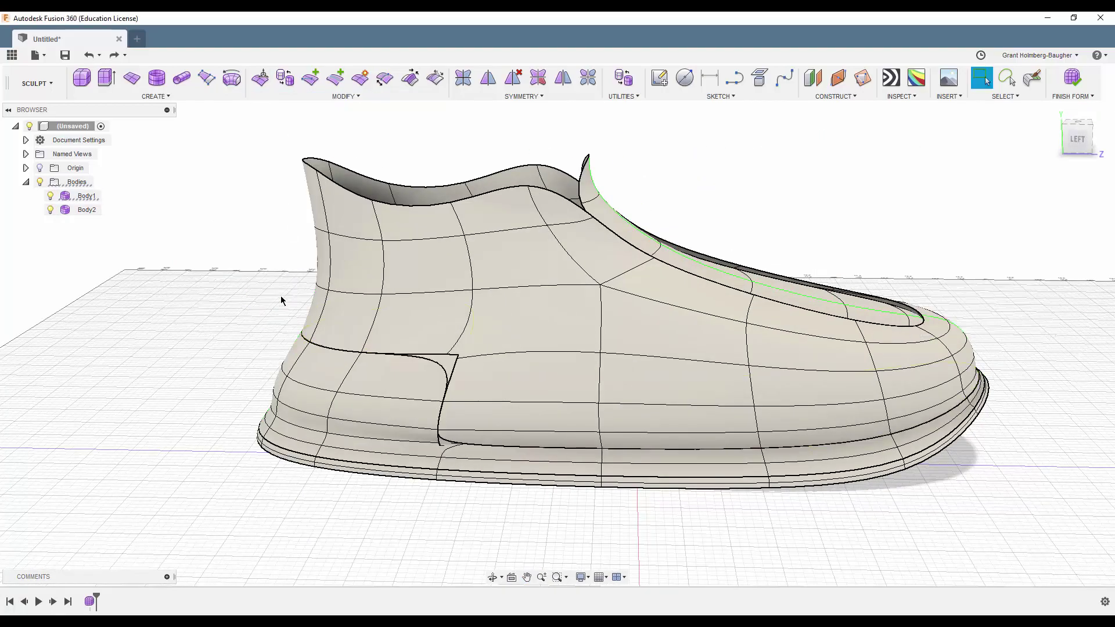
pyautogui.rightClick(459, 362)
pyautogui.click(452, 365)
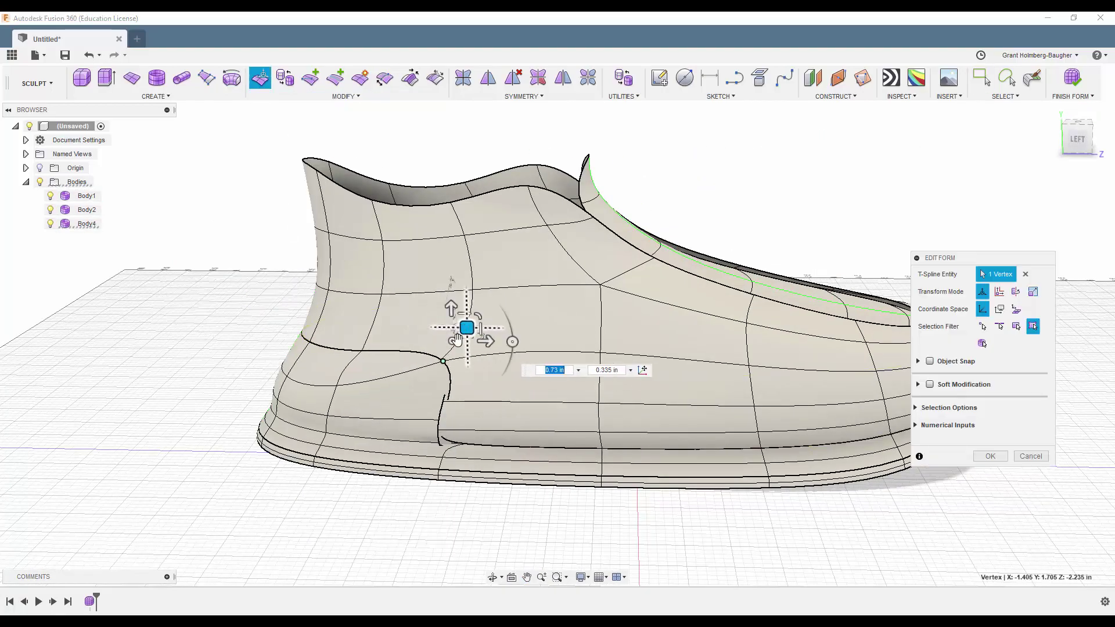
pyautogui.keyDown('shift'); pyautogui.moveTo(457, 340); pyautogui.dragTo(477, 446, button='middle'); pyautogui.keyUp('shift')
pyautogui.click(495, 508)
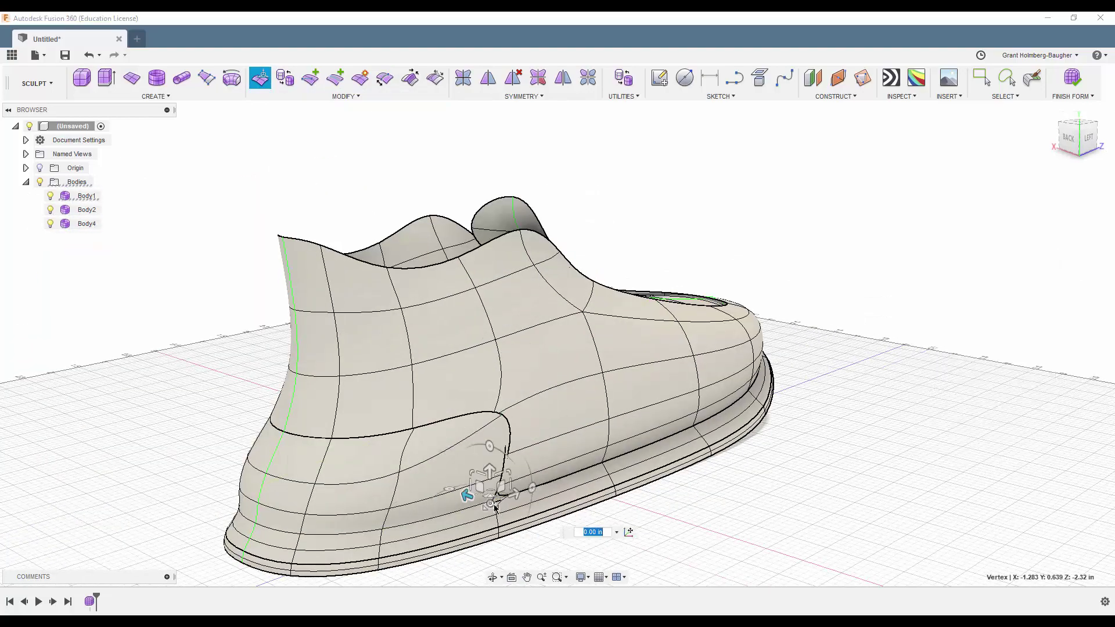
pyautogui.moveTo(742, 173)
pyautogui.keyDown('shift'); pyautogui.mouseDown(button='middle')
pyautogui.moveTo(498, 456)
pyautogui.moveTo(463, 337)
pyautogui.moveTo(635, 207)
pyautogui.moveTo(433, 369)
pyautogui.mouseUp(button='middle'); pyautogui.keyUp('shift')
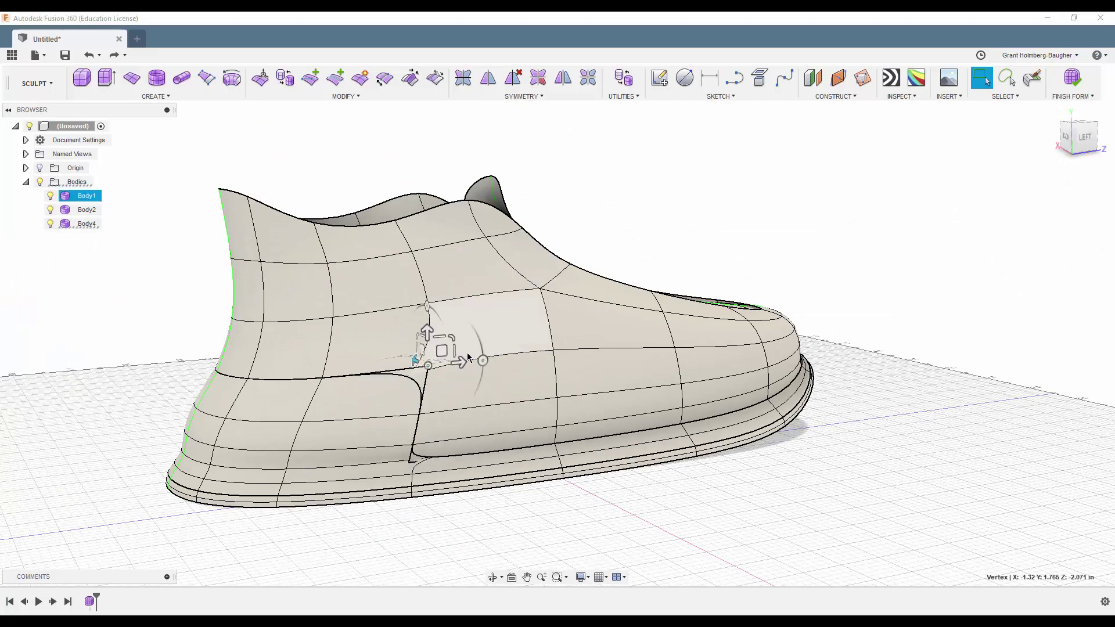
pyautogui.moveTo(419, 363); pyautogui.dragTo(395, 370)
pyautogui.moveTo(446, 321)
pyautogui.mouseDown()
pyautogui.moveTo(428, 306)
pyautogui.moveTo(603, 268)
pyautogui.mouseUp()
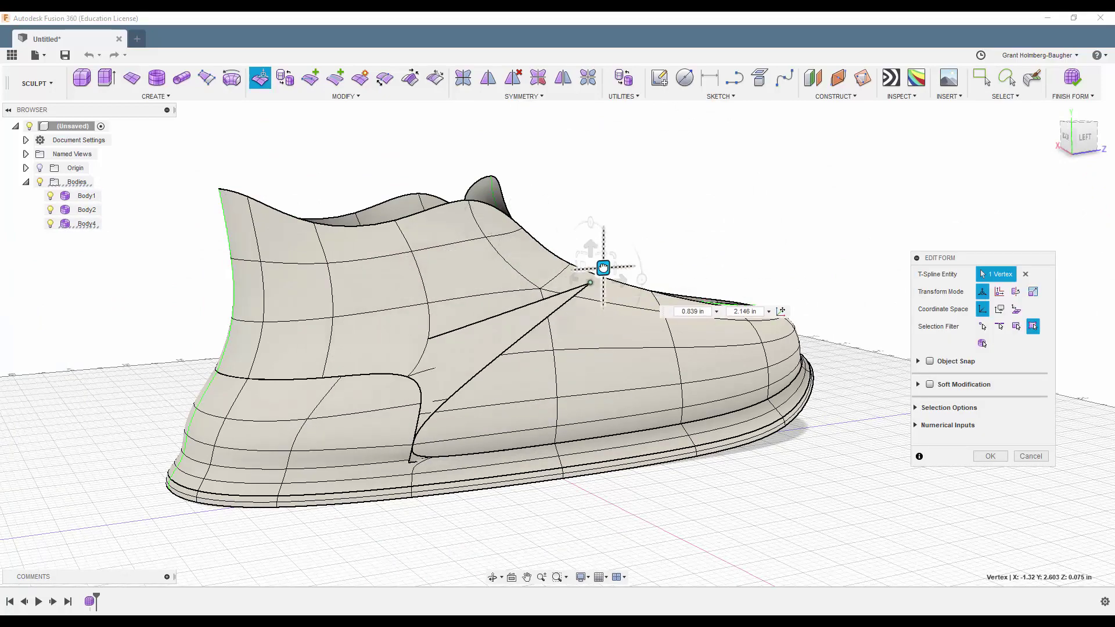
pyautogui.click(386, 334)
pyautogui.moveTo(387, 334); pyautogui.dragTo(509, 339)
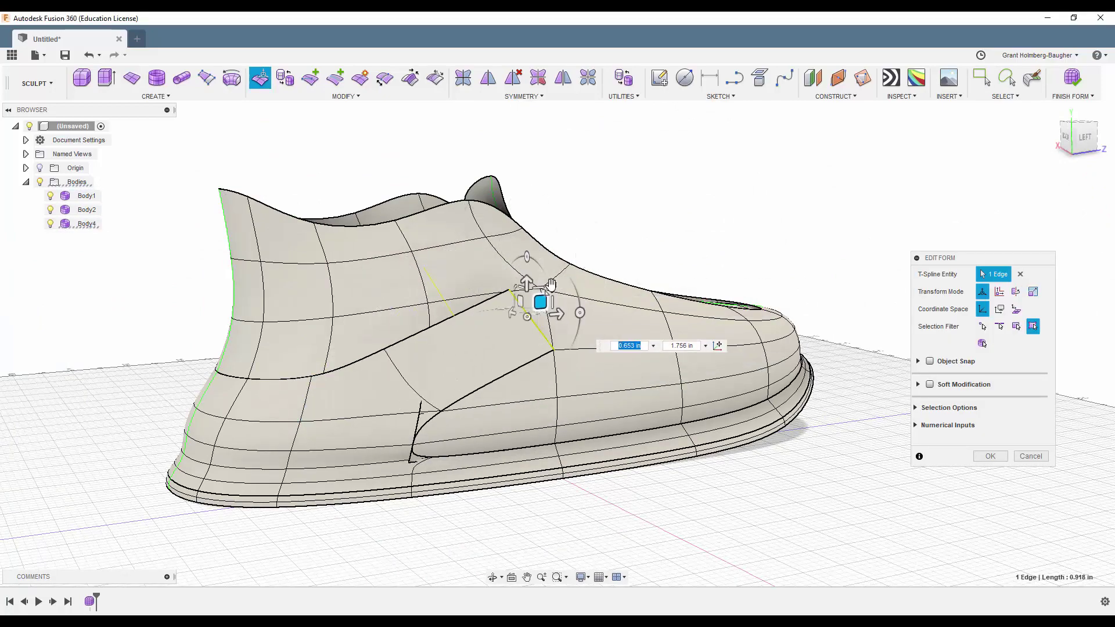
# Step: Drag the strap's end vertex and edge forward across the instep over the tongue
pyautogui.keyDown('shift'); pyautogui.moveTo(673, 288); pyautogui.dragTo(532, 269, button='middle'); pyautogui.keyUp('shift')
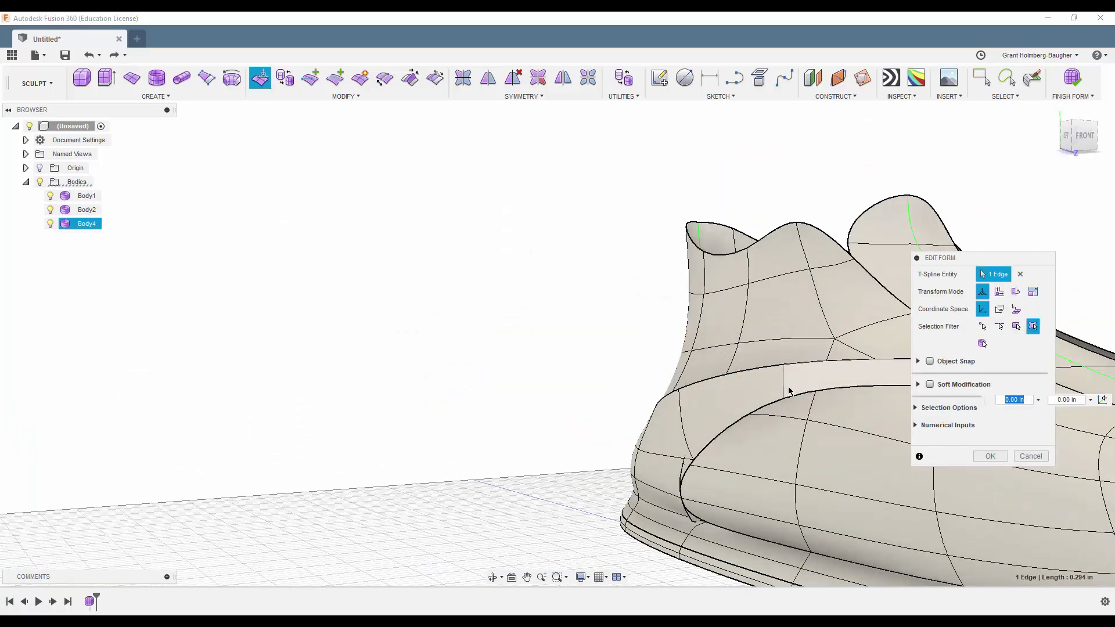
pyautogui.keyDown('shift'); pyautogui.moveTo(792, 385); pyautogui.dragTo(564, 395, button='middle'); pyautogui.keyUp('shift')
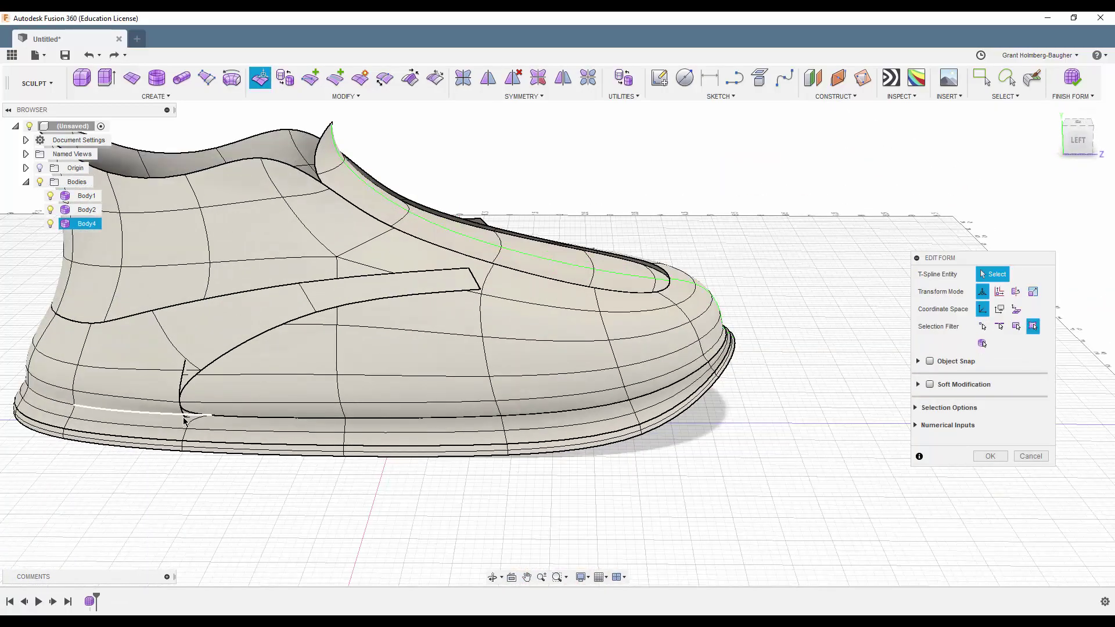
pyautogui.keyDown('shift'); pyautogui.moveTo(187, 423); pyautogui.dragTo(219, 528, button='middle'); pyautogui.keyUp('shift')
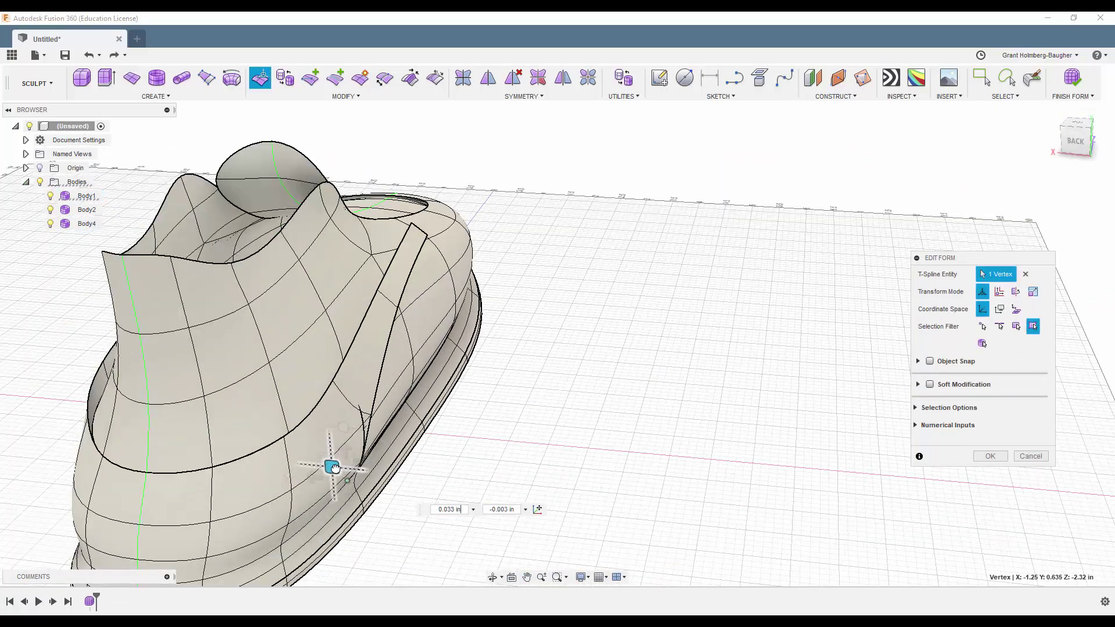
pyautogui.keyDown('shift'); pyautogui.moveTo(332, 463); pyautogui.dragTo(361, 463, button='middle'); pyautogui.keyUp('shift')
pyautogui.click(433, 425)
pyautogui.keyDown('shift'); pyautogui.moveTo(417, 402); pyautogui.dragTo(361, 184, button='middle'); pyautogui.keyUp('shift')
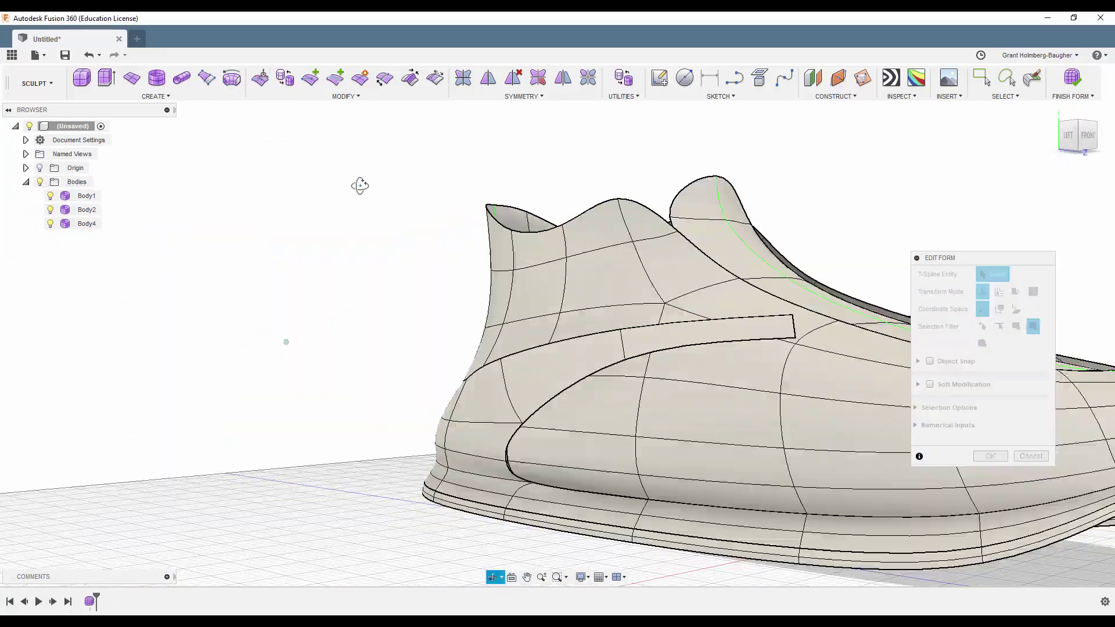
pyautogui.click(651, 287)
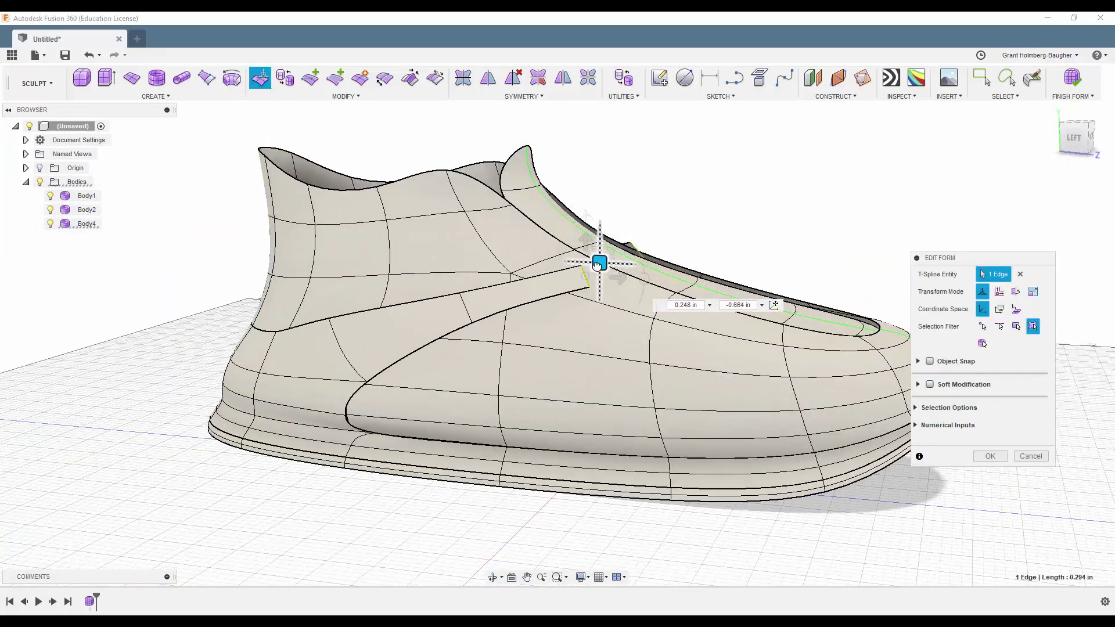
pyautogui.moveTo(597, 266)
pyautogui.keyDown('shift'); pyautogui.mouseDown(button='middle')
pyautogui.moveTo(535, 217)
pyautogui.moveTo(491, 257)
pyautogui.moveTo(553, 381)
pyautogui.moveTo(573, 390)
pyautogui.moveTo(552, 438)
pyautogui.moveTo(557, 332)
pyautogui.moveTo(491, 332)
pyautogui.mouseUp(button='middle'); pyautogui.keyUp('shift')
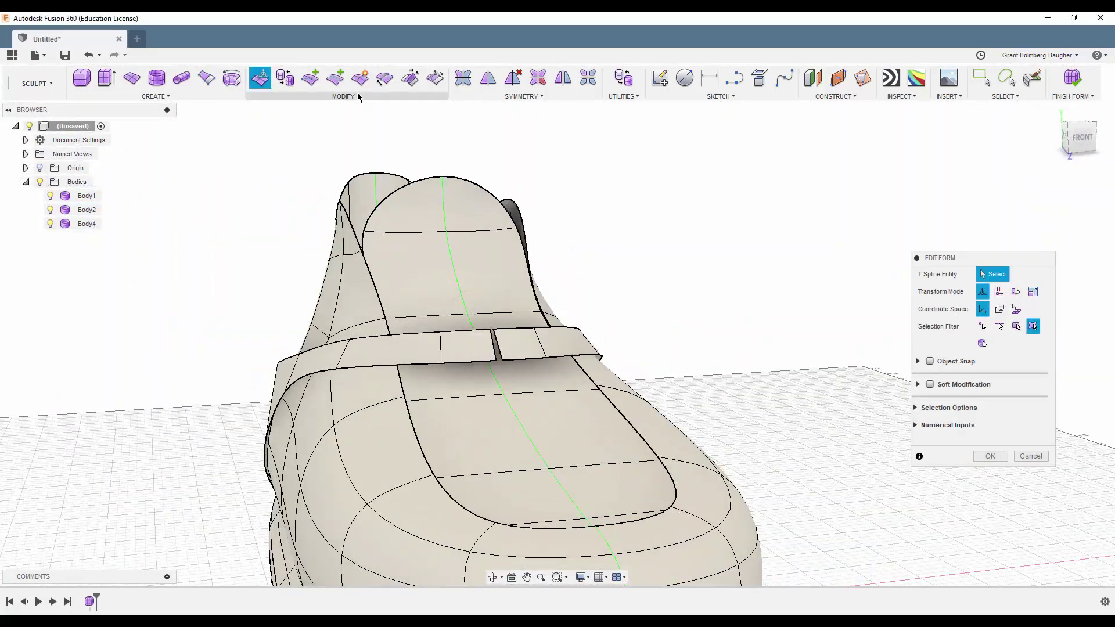
# Step: Try Merge Edge on the first strap edge, then cancel it
pyautogui.click(383, 83)
pyautogui.click(346, 96)
pyautogui.click(273, 168)
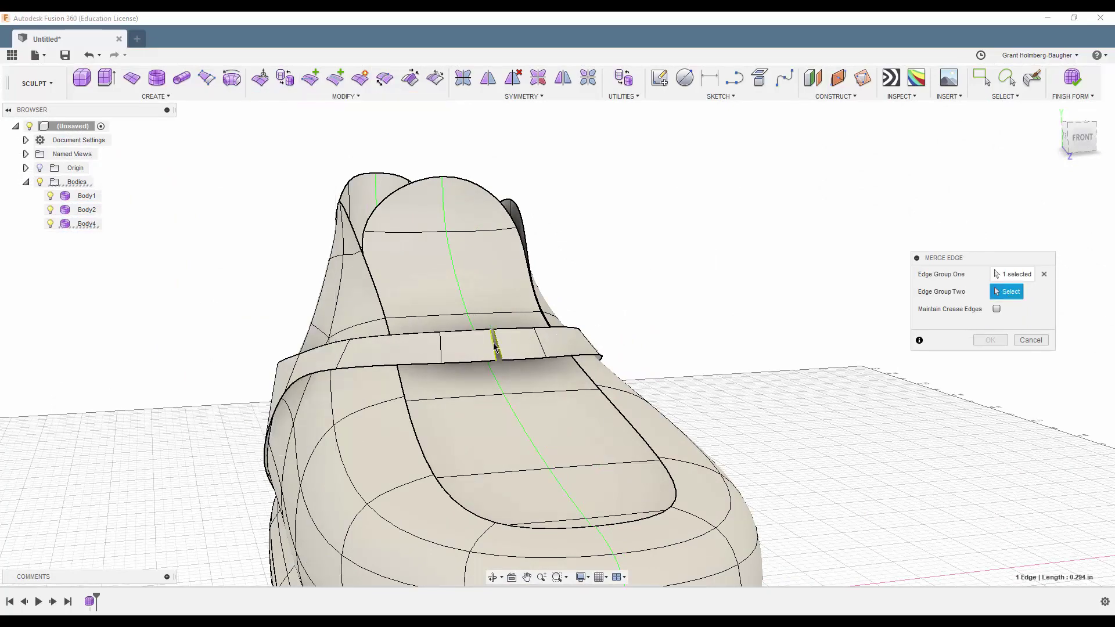
pyautogui.click(1031, 340)
# Step: Edit Form on the shoe body and select the heel panel edge loop
pyautogui.keyDown('shift'); pyautogui.moveTo(493, 344); pyautogui.dragTo(590, 314, button='middle'); pyautogui.keyUp('shift')
pyautogui.rightClick(535, 298)
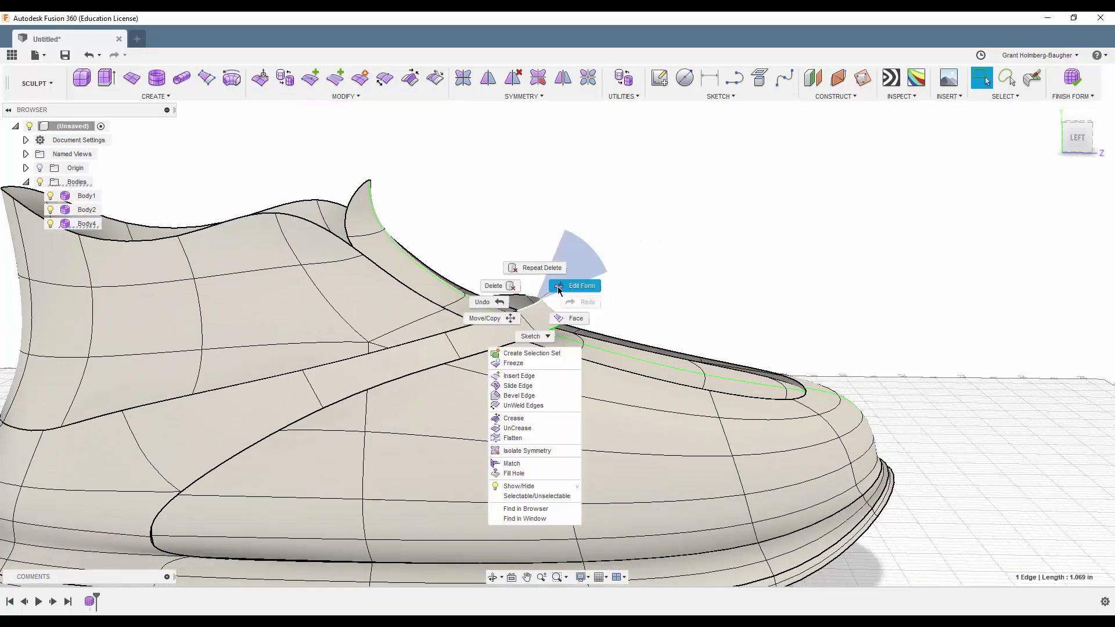
pyautogui.click(580, 284)
pyautogui.moveTo(491, 311)
pyautogui.keyDown('shift'); pyautogui.mouseDown(button='middle')
pyautogui.moveTo(506, 233)
pyautogui.moveTo(590, 159)
pyautogui.moveTo(553, 413)
pyautogui.mouseUp(button='middle'); pyautogui.keyUp('shift')
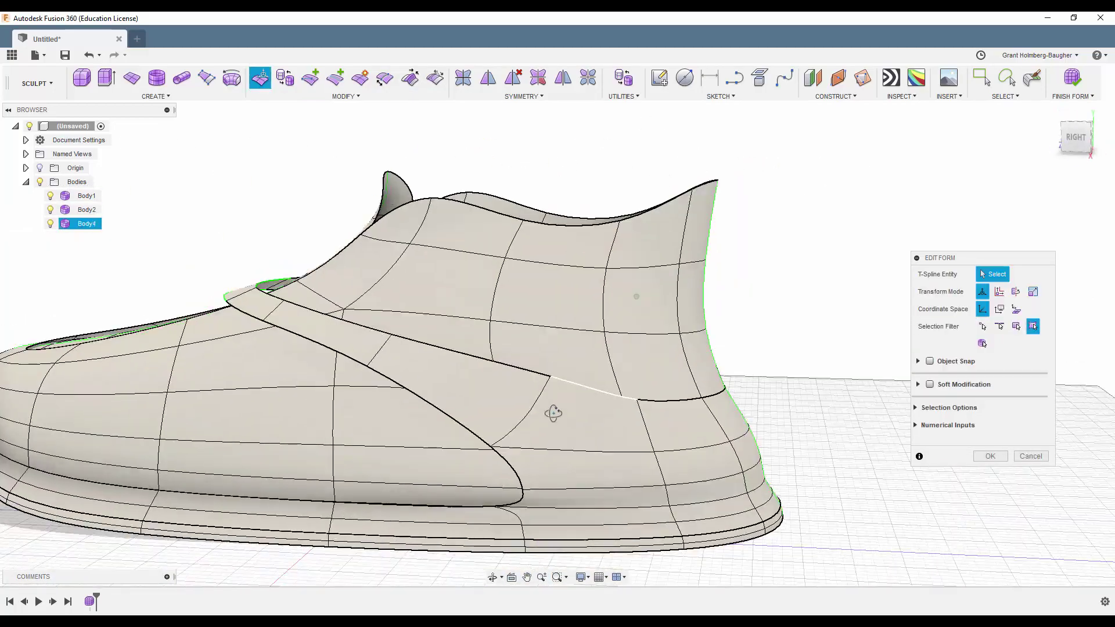
pyautogui.doubleClick(535, 386)
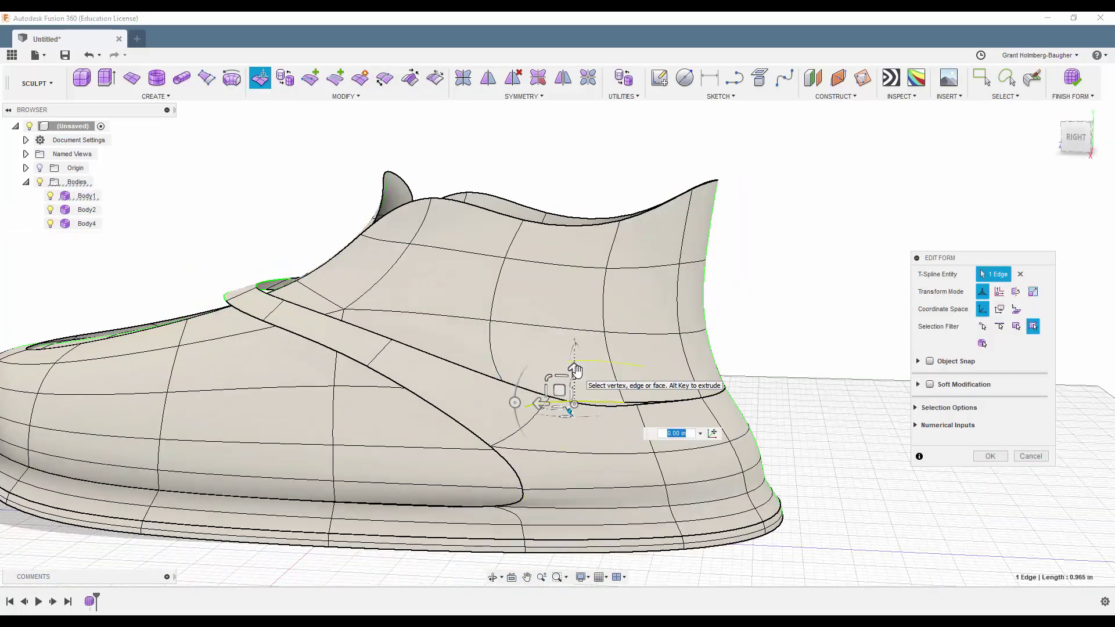
pyautogui.moveTo(575, 370)
pyautogui.keyDown('shift'); pyautogui.mouseDown(button='middle')
pyautogui.moveTo(747, 301)
pyautogui.moveTo(704, 284)
pyautogui.mouseUp(button='middle'); pyautogui.keyUp('shift')
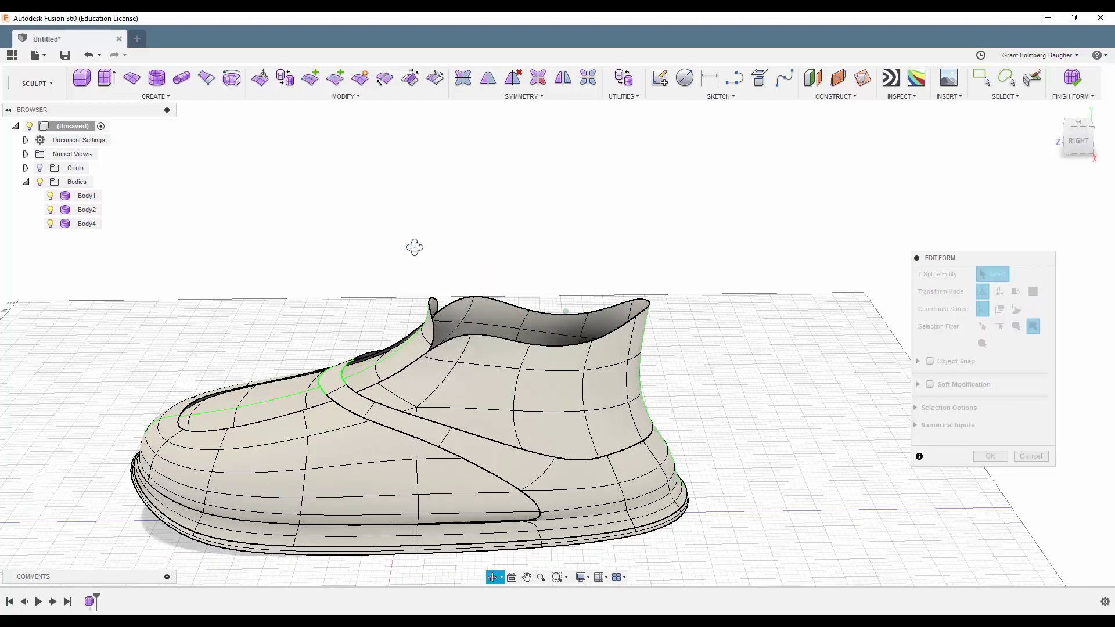
pyautogui.scroll(3, 418, 242)
pyautogui.click(990, 457)
# Step: Raise the heel collar edge up and back
pyautogui.keyDown('shift'); pyautogui.moveTo(992, 461); pyautogui.dragTo(639, 395, button='middle'); pyautogui.keyUp('shift')
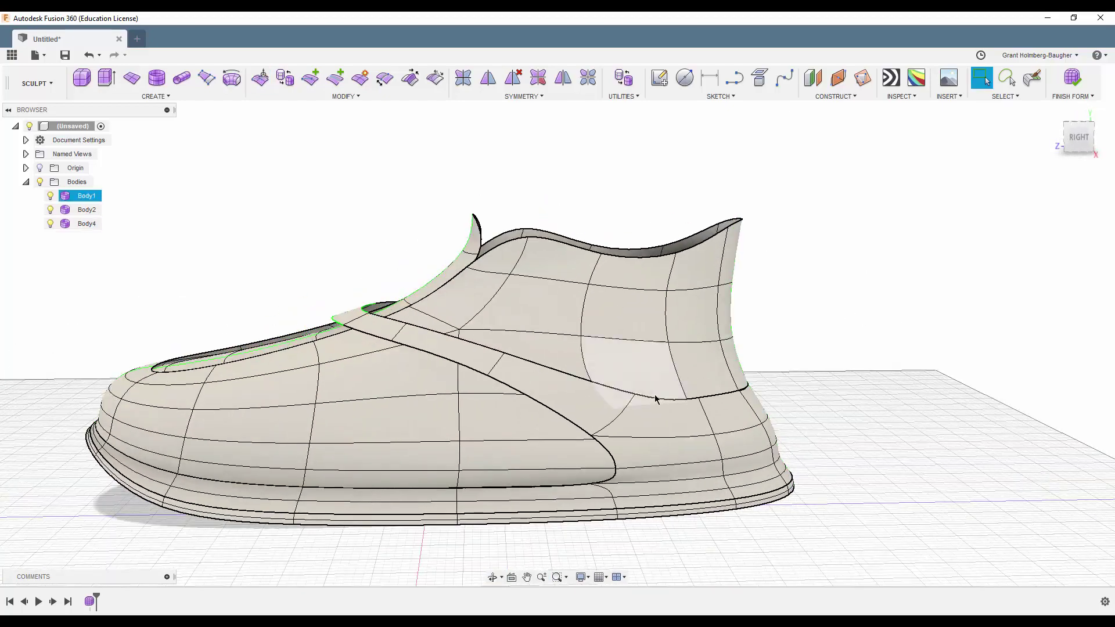
pyautogui.click(635, 394)
pyautogui.moveTo(736, 373); pyautogui.dragTo(729, 335)
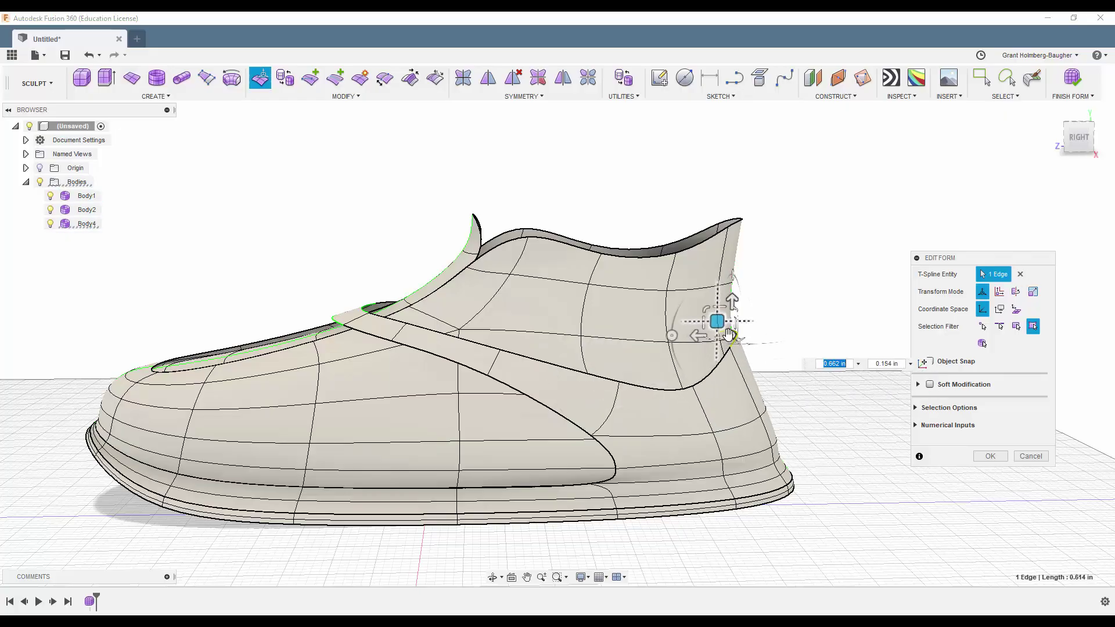
pyautogui.scroll(-3, 755, 279)
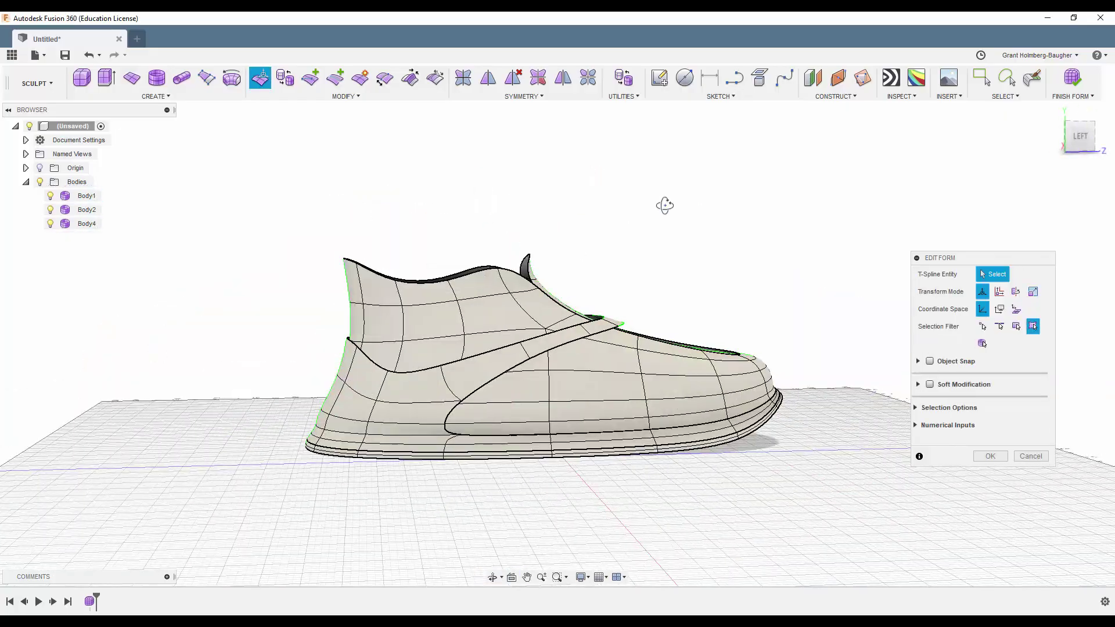
# Step: Adjust a heel-side vertex and the side panel's front edge loop, then commit the edits
pyautogui.moveTo(665, 205)
pyautogui.keyDown('shift'); pyautogui.mouseDown(button='middle')
pyautogui.moveTo(497, 190)
pyautogui.moveTo(511, 291)
pyautogui.moveTo(386, 232)
pyautogui.mouseUp(button='middle'); pyautogui.keyUp('shift')
pyautogui.click(552, 355)
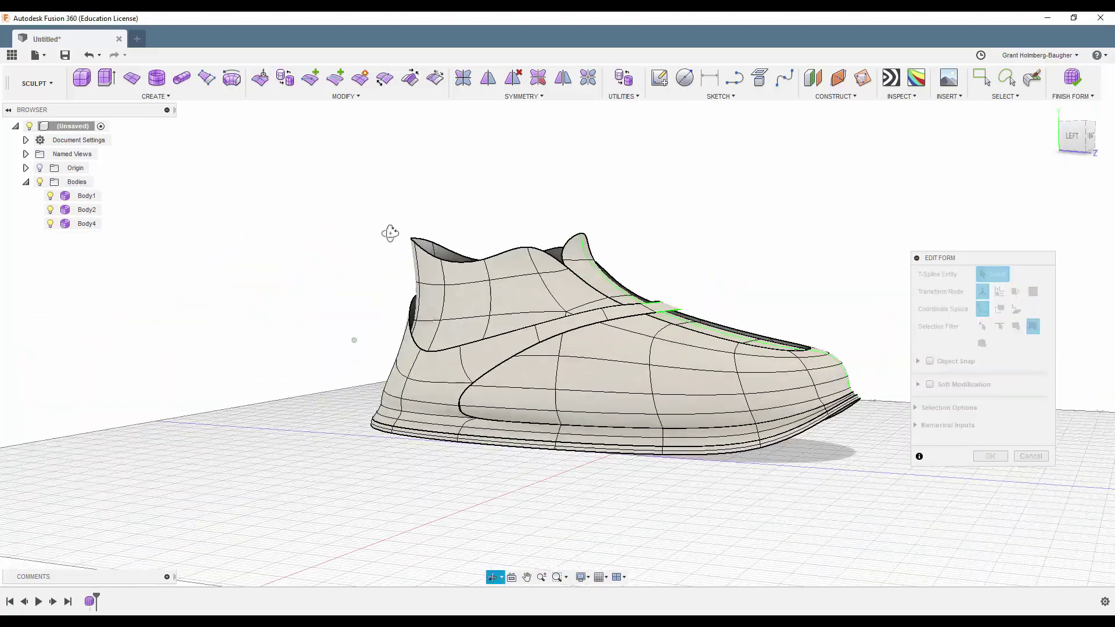
pyautogui.scroll(3, 364, 406)
pyautogui.scroll(3, 499, 430)
pyautogui.scroll(-3, 511, 442)
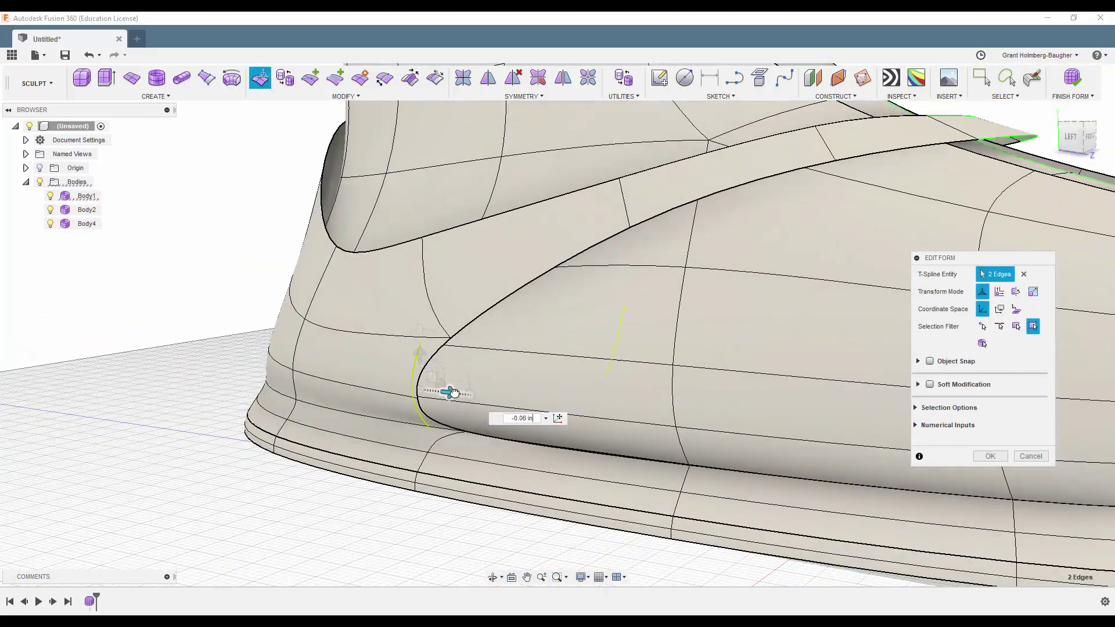
pyautogui.moveTo(451, 391)
pyautogui.keyDown('shift'); pyautogui.mouseDown(button='middle')
pyautogui.moveTo(543, 451)
pyautogui.moveTo(455, 374)
pyautogui.mouseUp(button='middle'); pyautogui.keyUp('shift')
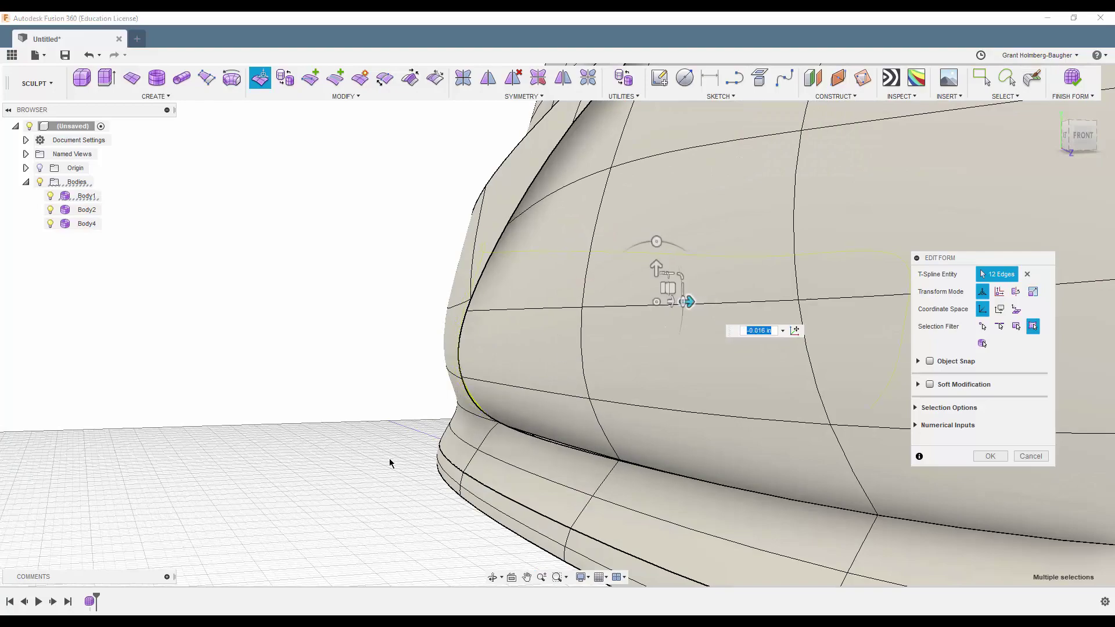
pyautogui.keyDown('shift'); pyautogui.doubleClick(453, 441); pyautogui.keyUp('shift')
pyautogui.moveTo(453, 442)
pyautogui.keyDown('shift'); pyautogui.mouseDown(button='middle')
pyautogui.moveTo(668, 393)
pyautogui.moveTo(545, 446)
pyautogui.moveTo(294, 373)
pyautogui.moveTo(556, 414)
pyautogui.moveTo(463, 189)
pyautogui.moveTo(516, 369)
pyautogui.mouseUp(button='middle'); pyautogui.keyUp('shift')
pyautogui.scroll(-5, 584, 420)
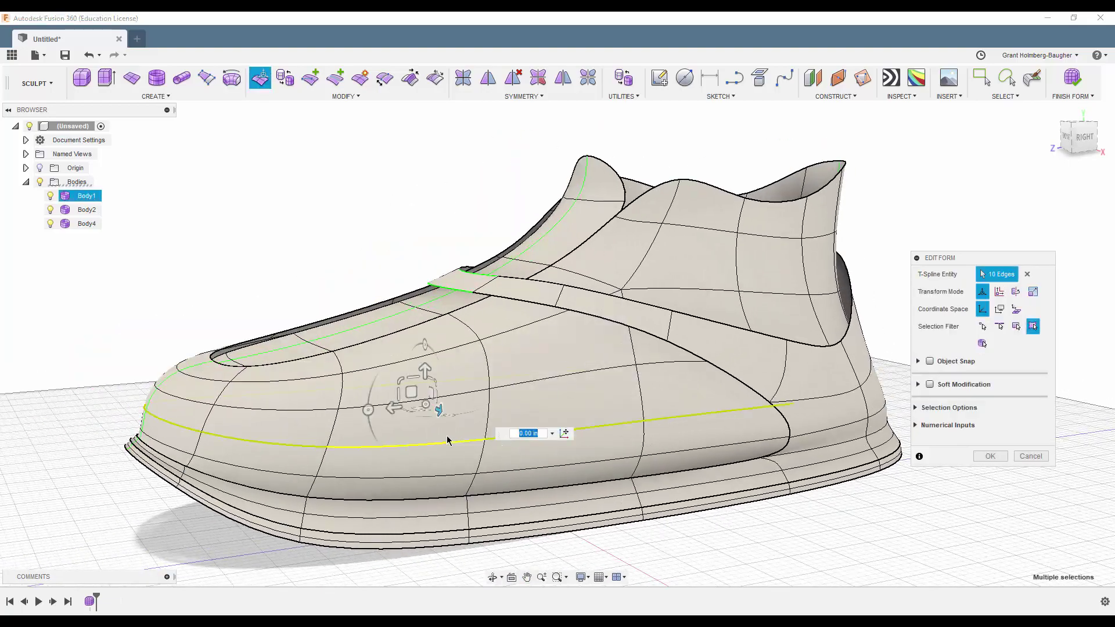
pyautogui.press('Escape')
pyautogui.press('Escape')
# Step: Select and adjust an edge along the upper's top line
pyautogui.moveTo(411, 157)
pyautogui.keyDown('shift'); pyautogui.mouseDown(button='middle')
pyautogui.moveTo(496, 146)
pyautogui.moveTo(323, 241)
pyautogui.mouseUp(button='middle'); pyautogui.keyUp('shift')
pyautogui.scroll(3, 324, 242)
pyautogui.click(663, 287)
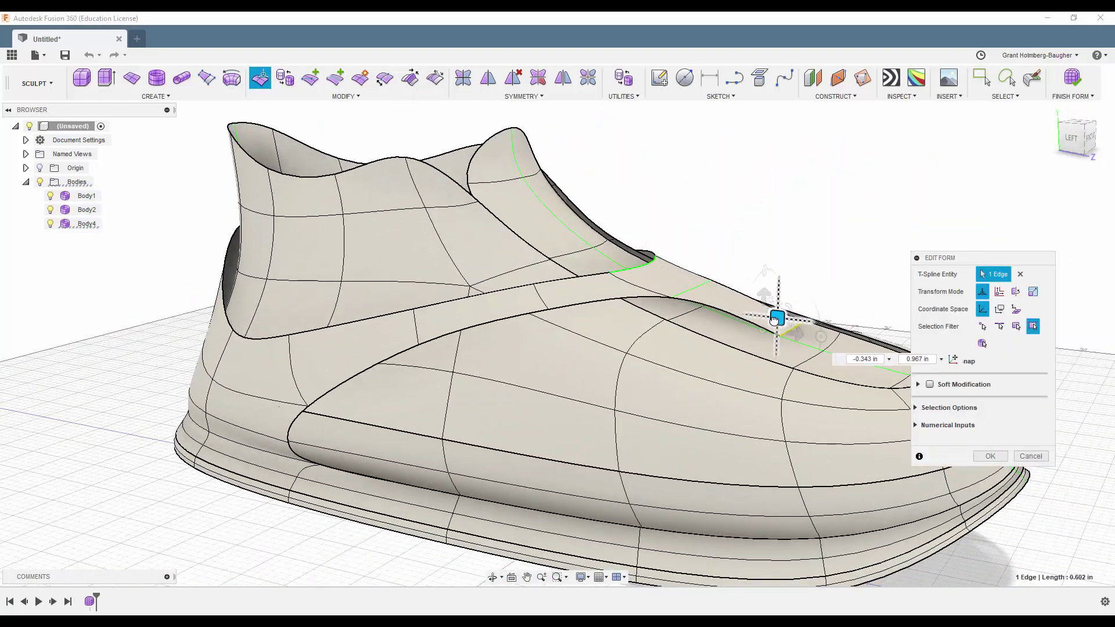
pyautogui.keyDown('shift'); pyautogui.moveTo(903, 357); pyautogui.dragTo(312, 234, button='middle'); pyautogui.keyUp('shift')
pyautogui.scroll(5, 561, 241)
pyautogui.click(166, 328)
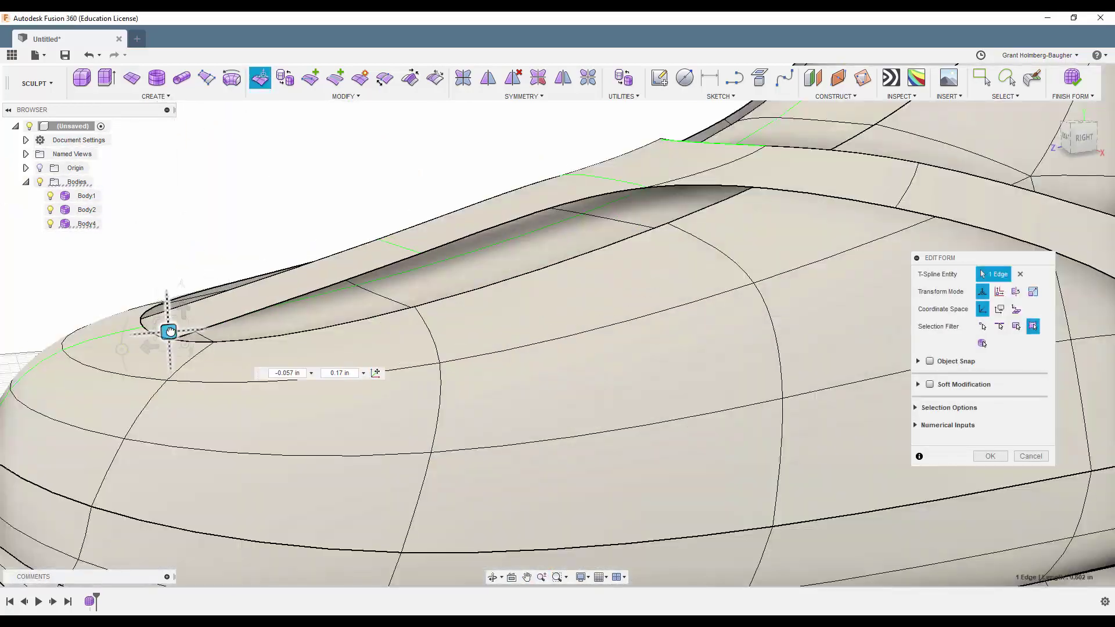
# Step: Nudge the toe opening's tip edge and a face along its rim
pyautogui.keyDown('shift'); pyautogui.moveTo(166, 329); pyautogui.dragTo(341, 143, button='middle'); pyautogui.keyUp('shift')
pyautogui.click(341, 143)
pyautogui.scroll(-3, 342, 143)
pyautogui.click(360, 203)
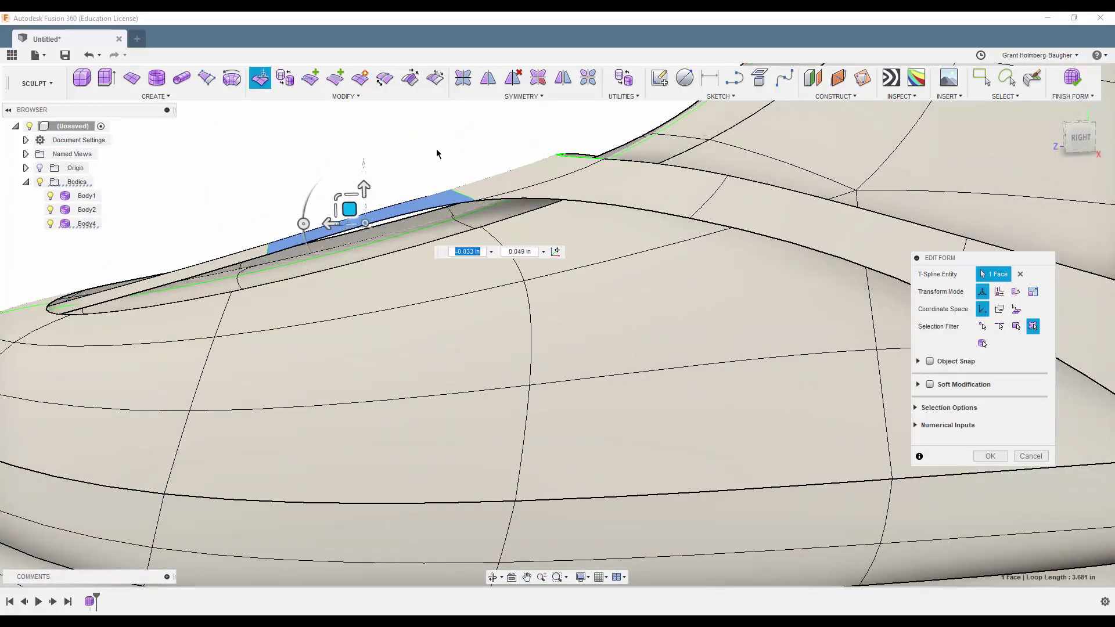
pyautogui.scroll(-5, 360, 203)
pyautogui.moveTo(361, 203)
pyautogui.keyDown('shift'); pyautogui.mouseDown(button='middle')
pyautogui.moveTo(569, 149)
pyautogui.moveTo(597, 194)
pyautogui.moveTo(578, 385)
pyautogui.moveTo(377, 288)
pyautogui.moveTo(286, 379)
pyautogui.moveTo(404, 242)
pyautogui.moveTo(302, 336)
pyautogui.mouseUp(button='middle'); pyautogui.keyUp('shift')
# Step: Adjust the heel face and vertex, finish editing, and start Modify > Subdivide
pyautogui.scroll(3, 303, 336)
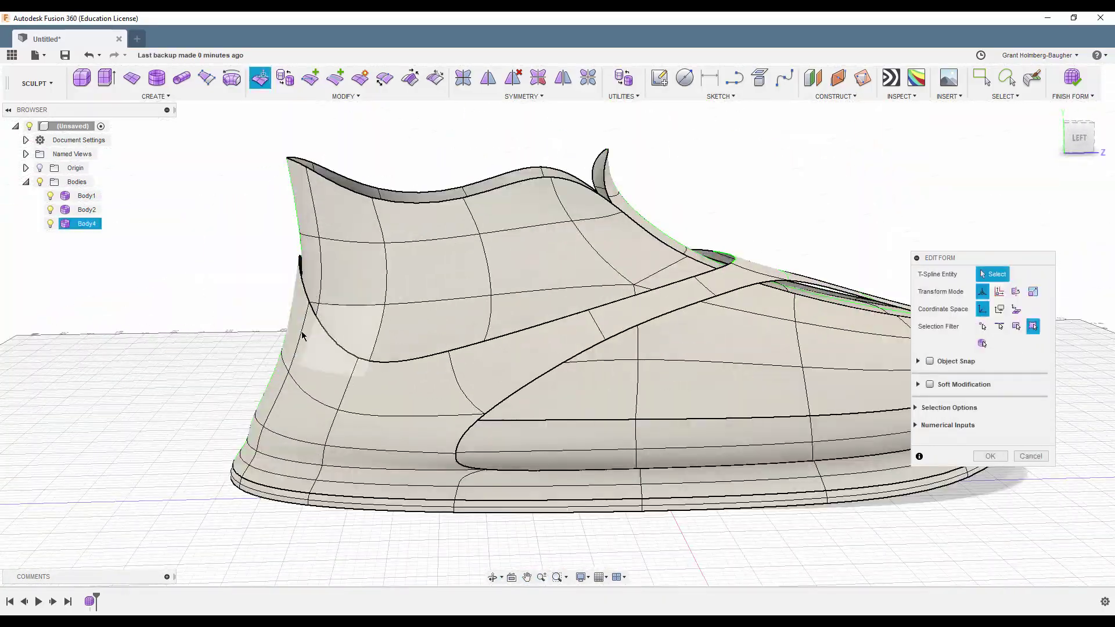
pyautogui.click(342, 340)
pyautogui.moveTo(372, 331)
pyautogui.keyDown('shift'); pyautogui.mouseDown(button='middle')
pyautogui.moveTo(181, 301)
pyautogui.moveTo(185, 318)
pyautogui.moveTo(593, 274)
pyautogui.mouseUp(button='middle'); pyautogui.keyUp('shift')
pyautogui.scroll(-3, 559, 436)
pyautogui.moveTo(600, 409)
pyautogui.keyDown('shift'); pyautogui.mouseDown(button='middle')
pyautogui.moveTo(559, 437)
pyautogui.moveTo(201, 470)
pyautogui.mouseUp(button='middle'); pyautogui.keyUp('shift')
pyautogui.click(559, 436)
pyautogui.click(457, 282)
pyautogui.scroll(-3, 413, 227)
pyautogui.moveTo(457, 282)
pyautogui.keyDown('shift'); pyautogui.mouseDown(button='middle')
pyautogui.moveTo(413, 227)
pyautogui.moveTo(323, 231)
pyautogui.moveTo(501, 151)
pyautogui.moveTo(378, 111)
pyautogui.mouseUp(button='middle'); pyautogui.keyUp('shift')
pyautogui.press('Escape')
pyautogui.click(360, 77)
pyautogui.click(345, 96)
# Step: Pull a group of the shoe's vertices onto the surface
pyautogui.click(270, 293)
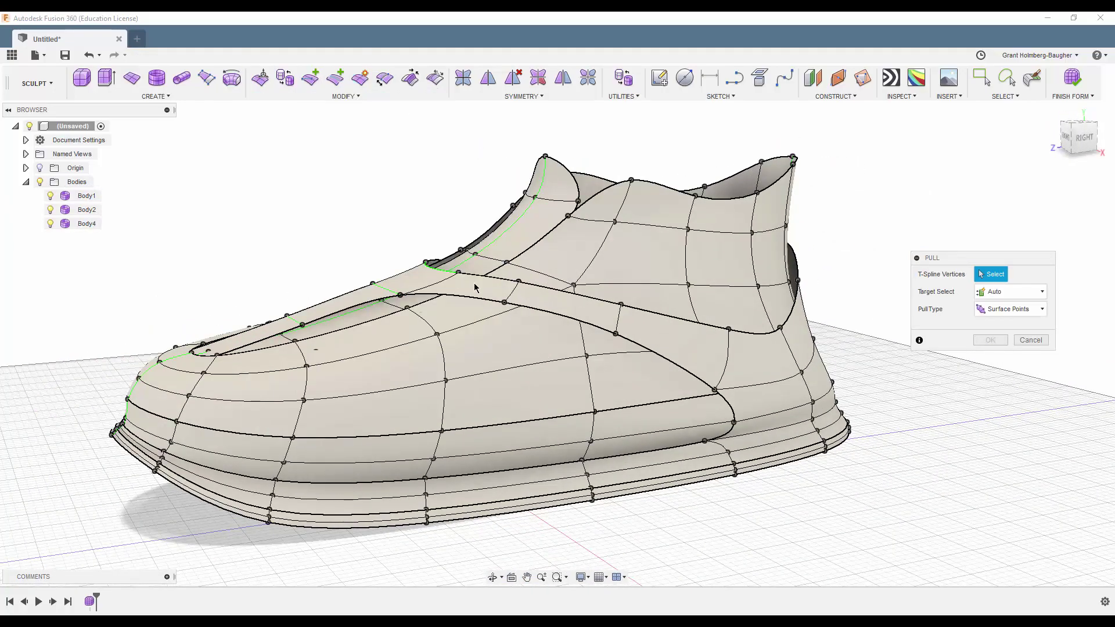
pyautogui.click(1003, 293)
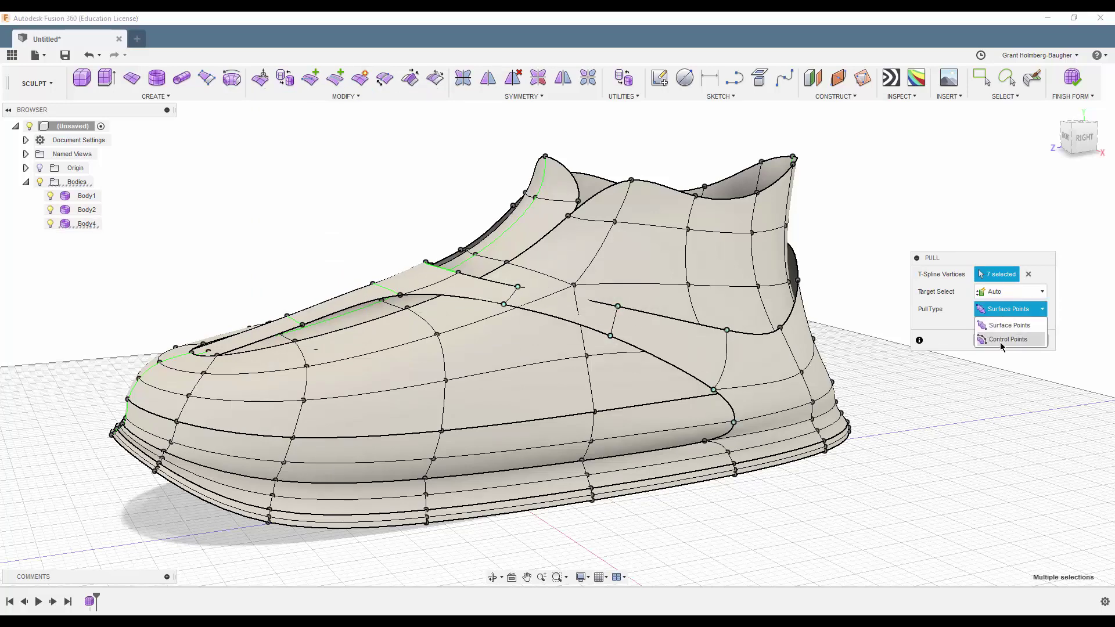
pyautogui.keyDown('shift'); pyautogui.moveTo(1001, 347); pyautogui.dragTo(593, 278, button='middle'); pyautogui.keyUp('shift')
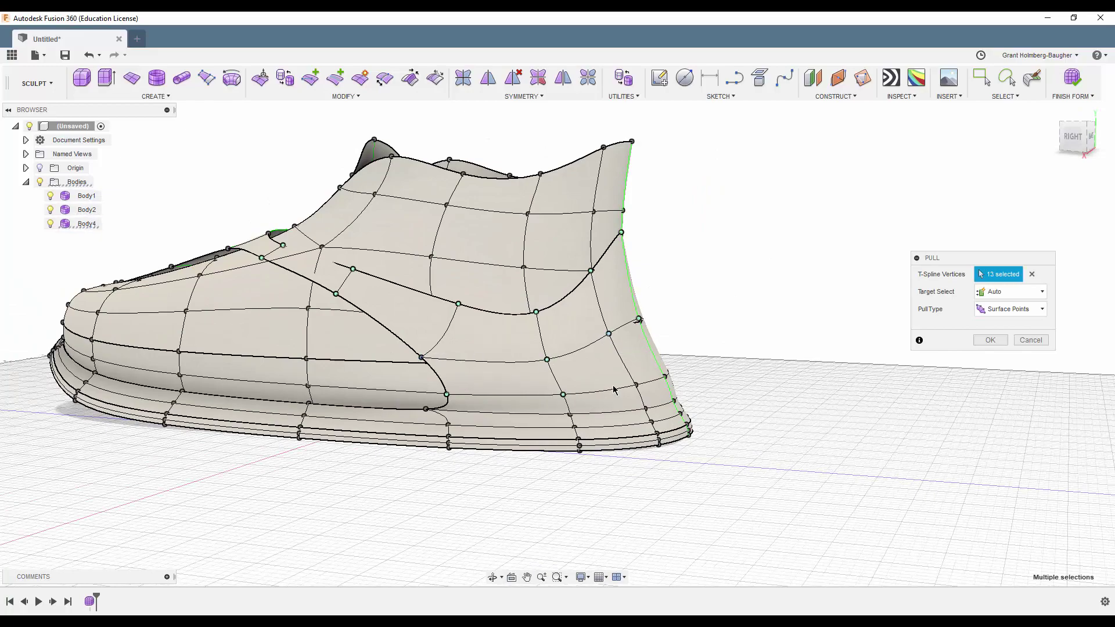
pyautogui.keyDown('shift'); pyautogui.moveTo(535, 390); pyautogui.dragTo(372, 349, button='middle'); pyautogui.keyUp('shift')
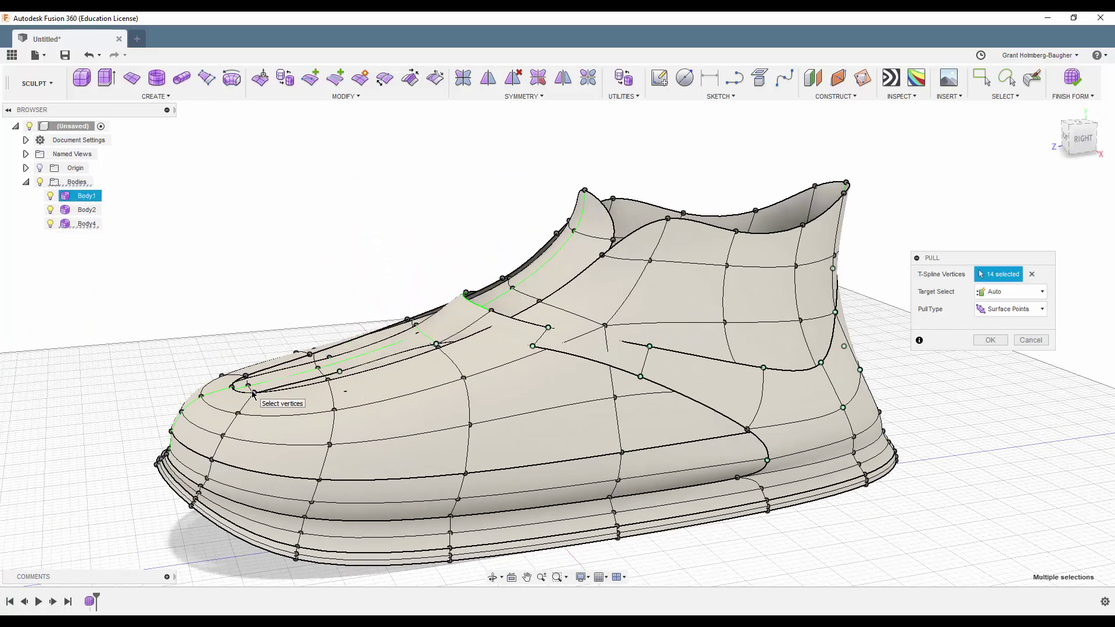
pyautogui.scroll(2, 491, 317)
pyautogui.rightClick(395, 206)
pyautogui.click(426, 205)
# Step: Lift the strap edge loop slightly and finish the form edit
pyautogui.scroll(2, 546, 343)
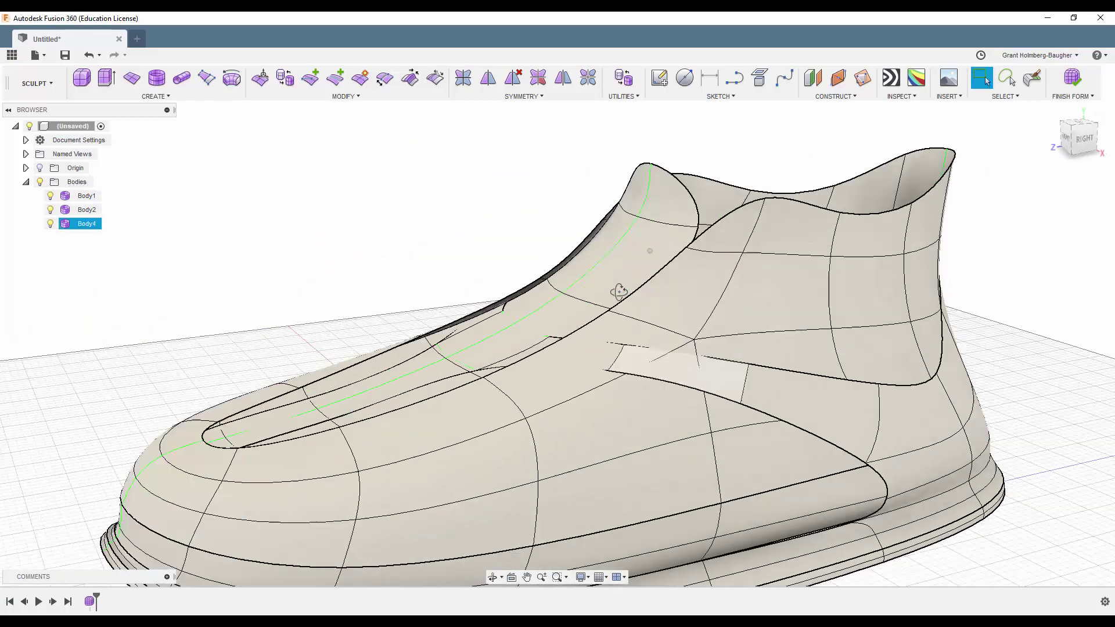
pyautogui.doubleClick(477, 325)
pyautogui.moveTo(401, 256); pyautogui.dragTo(523, 313)
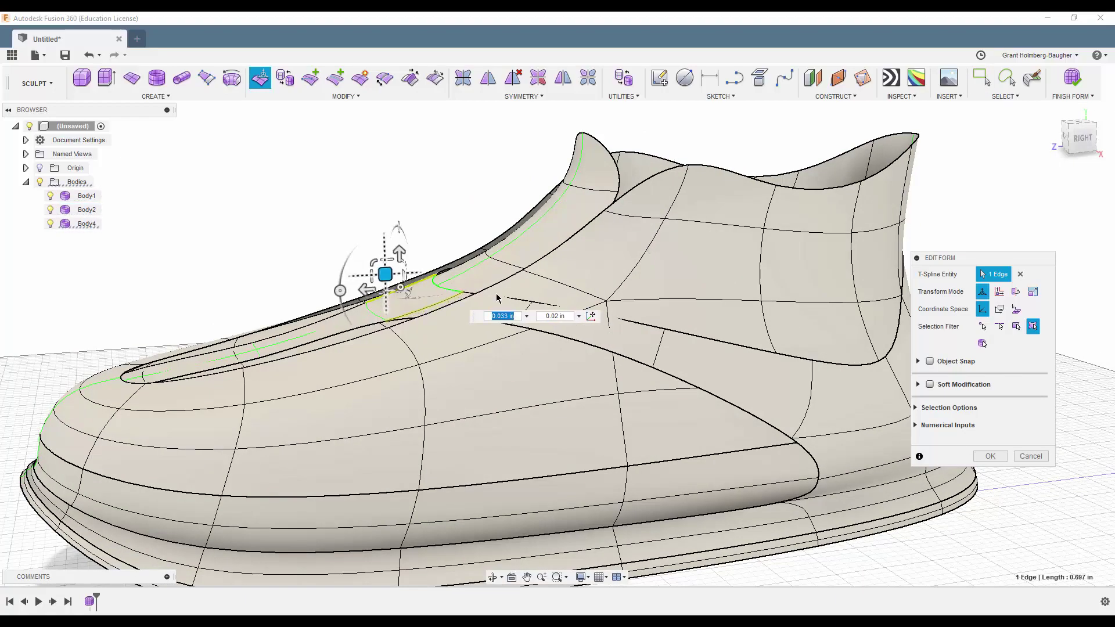
pyautogui.press('Return')
pyautogui.keyDown('shift'); pyautogui.moveTo(449, 212); pyautogui.dragTo(462, 197, button='middle'); pyautogui.keyUp('shift')
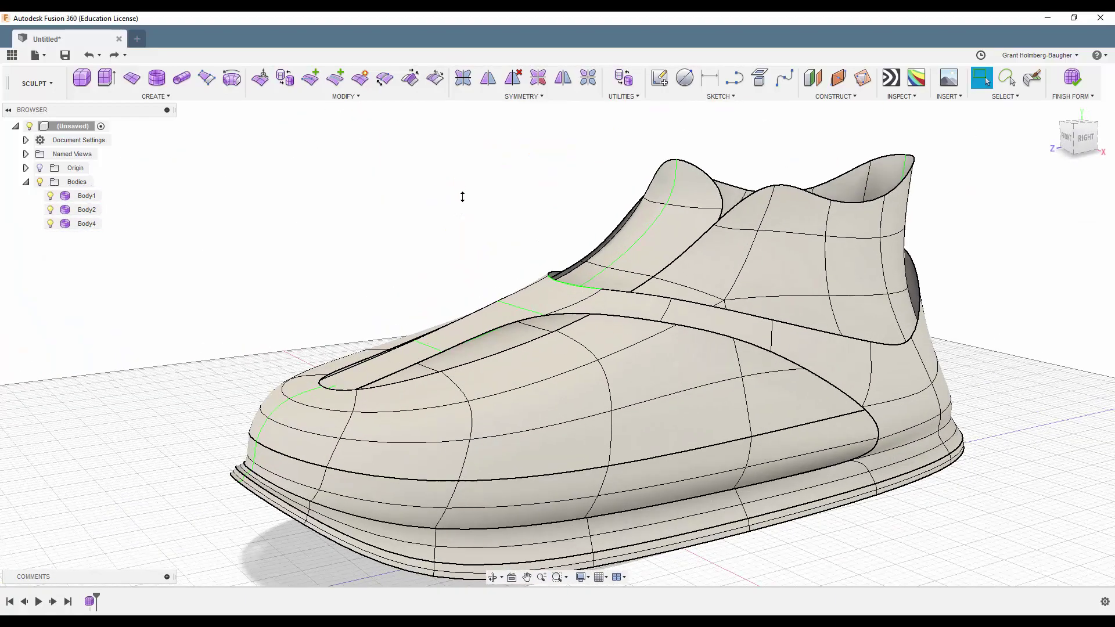
pyautogui.click(1073, 79)
pyautogui.hotkey('ctrl', 'z')
# Step: Convert Body1 to a solid, then hide Body1 and Body2 leaving Body3 visible
pyautogui.click(623, 96)
pyautogui.click(628, 152)
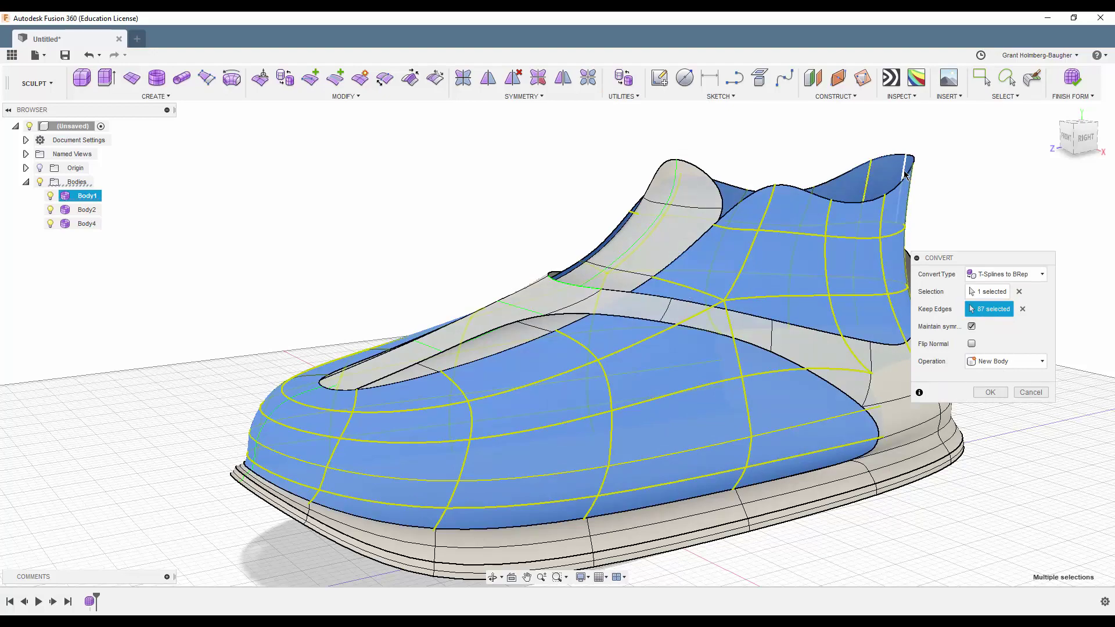
pyautogui.click(989, 393)
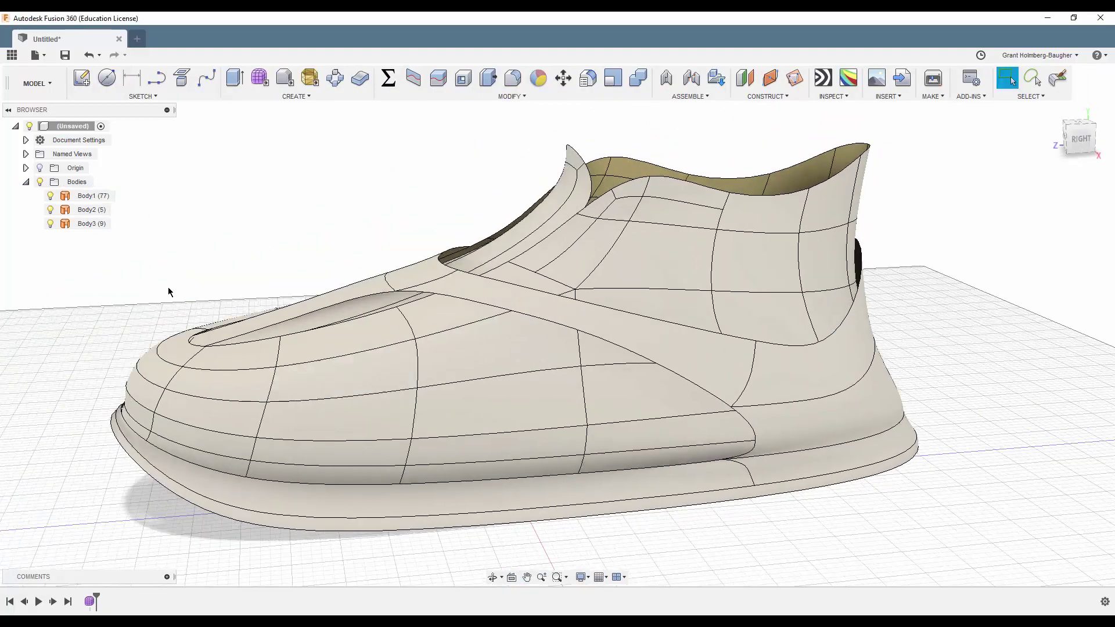
pyautogui.click(51, 196)
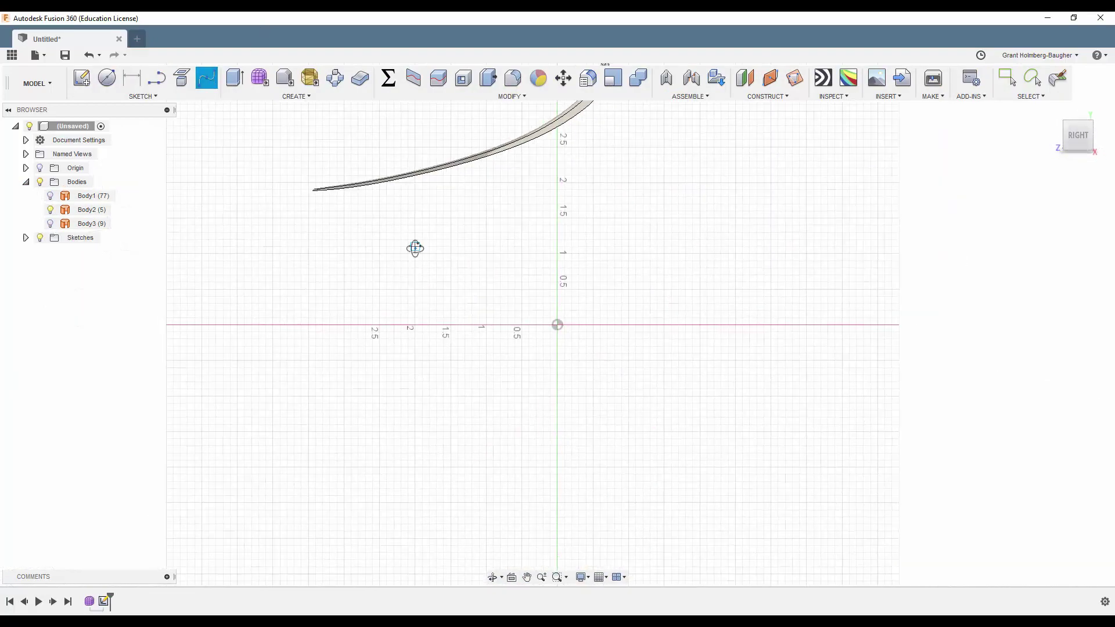
# Step: Draw a spline spiralling around the body from its lower edge and start a Pipe along it
pyautogui.keyDown('shift'); pyautogui.moveTo(415, 248); pyautogui.dragTo(476, 509, button='middle'); pyautogui.keyUp('shift')
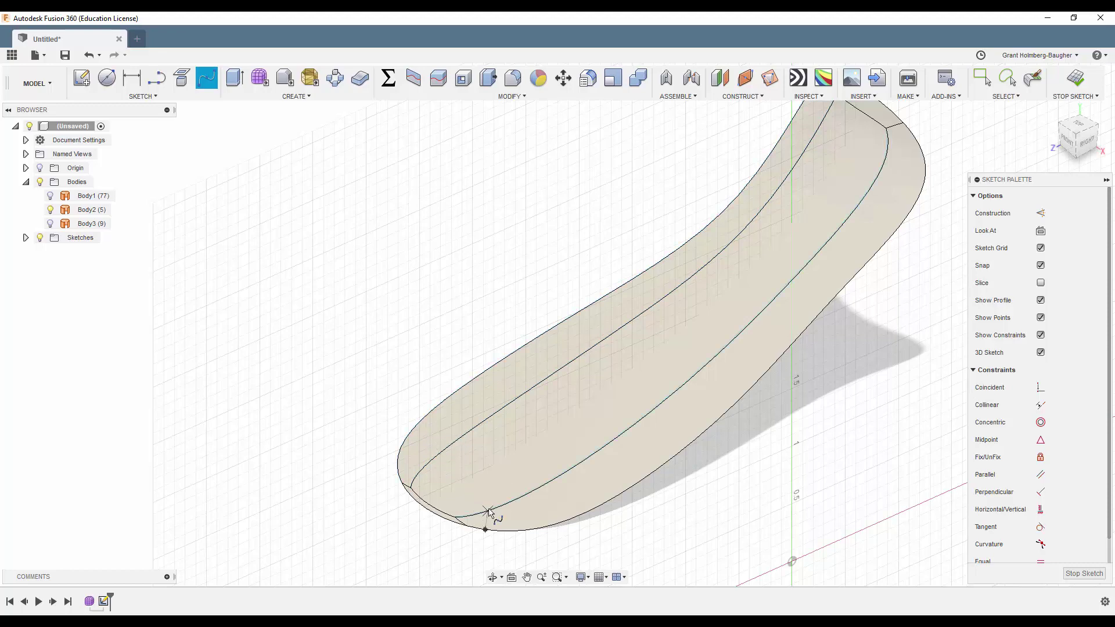
pyautogui.keyDown('shift'); pyautogui.moveTo(440, 457); pyautogui.dragTo(242, 281, button='middle'); pyautogui.keyUp('shift')
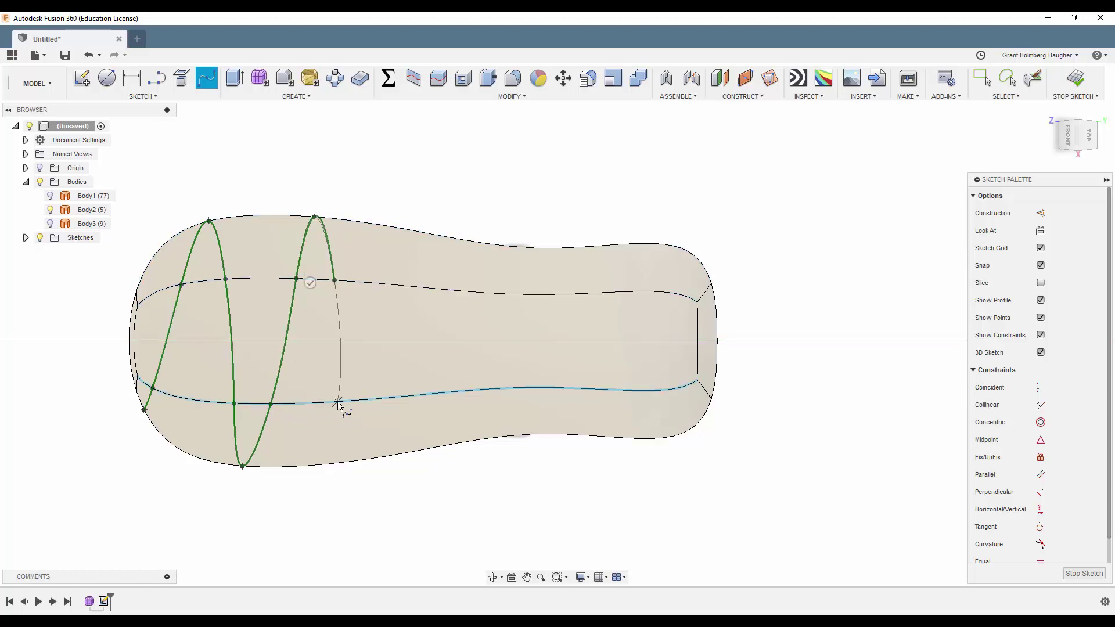
pyautogui.click(338, 402)
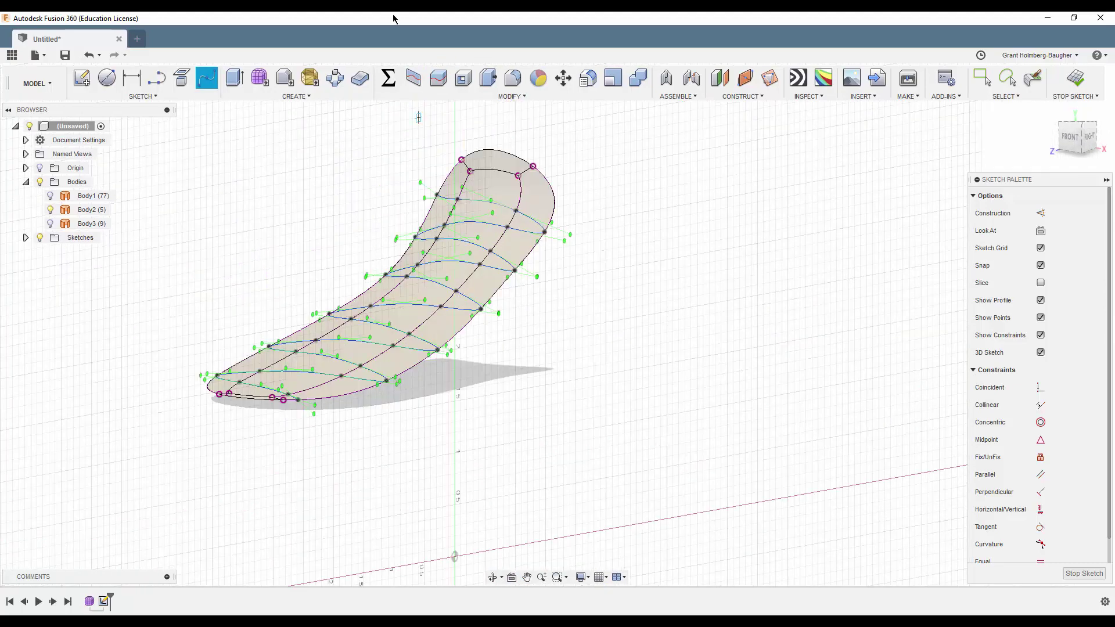
pyautogui.click(181, 80)
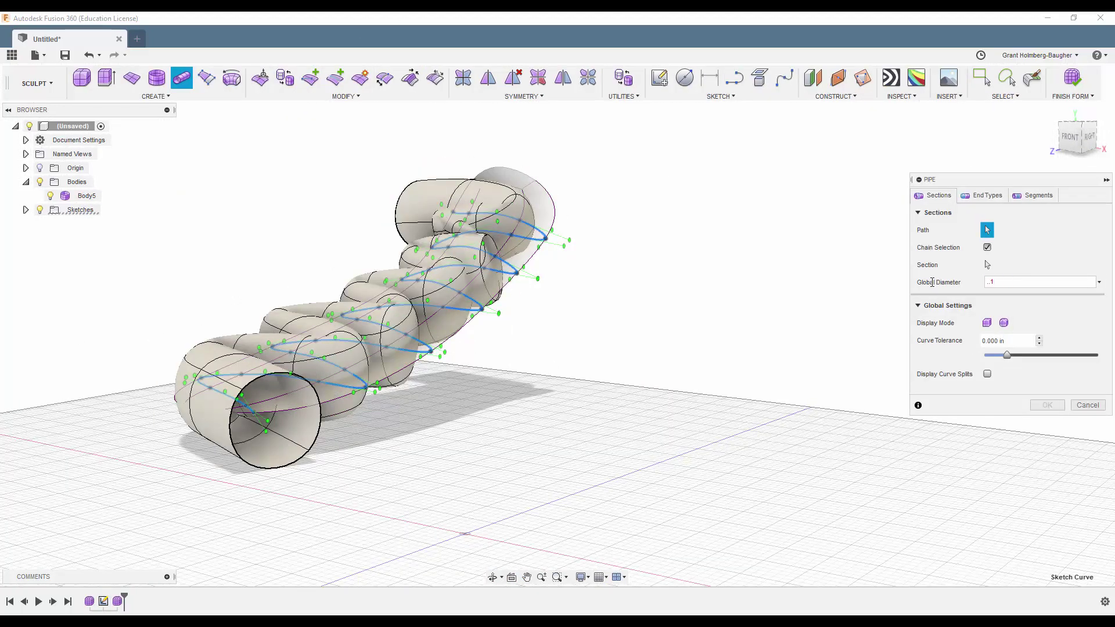
# Step: Make the spiral pipe much thinner, change its end finish, and confirm it
pyautogui.press('Return')
pyautogui.keyDown('shift'); pyautogui.moveTo(346, 249); pyautogui.dragTo(404, 279, button='middle'); pyautogui.keyUp('shift')
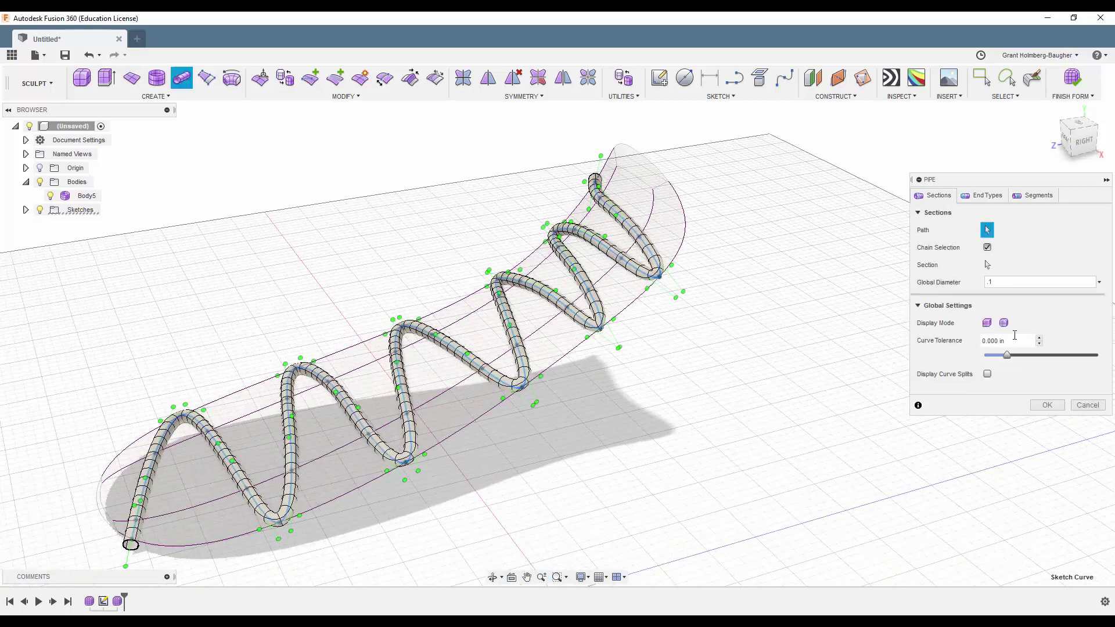
pyautogui.click(982, 195)
pyautogui.click(1040, 246)
pyautogui.click(1020, 267)
pyautogui.click(1030, 387)
# Step: Mirror the pipe form internally into a double helix
pyautogui.click(488, 78)
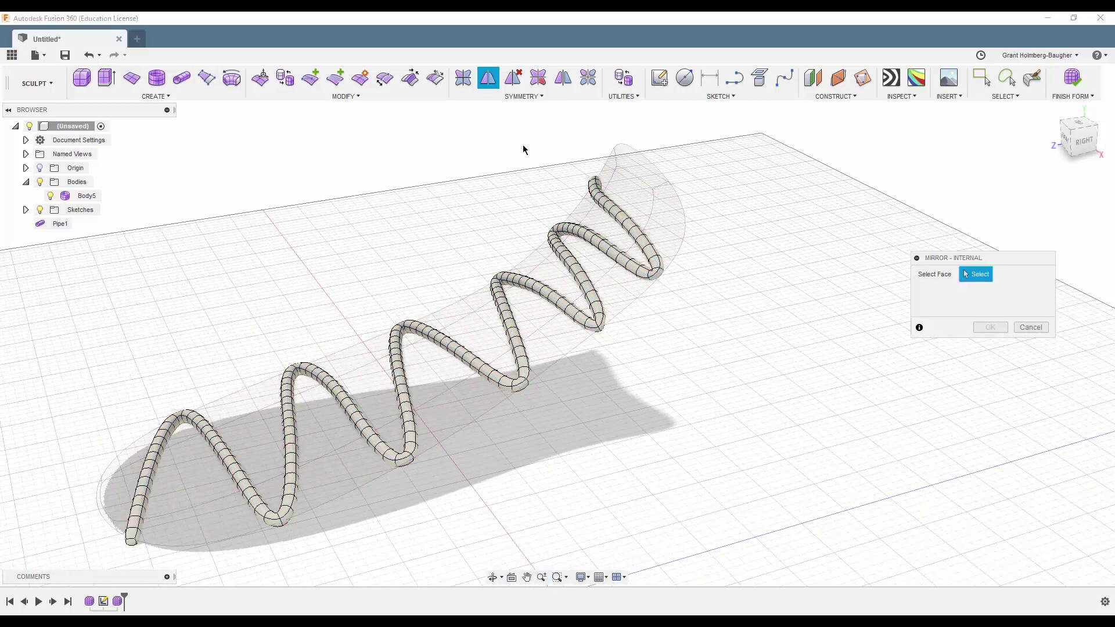
pyautogui.click(515, 380)
pyautogui.rightClick(590, 434)
pyautogui.click(590, 400)
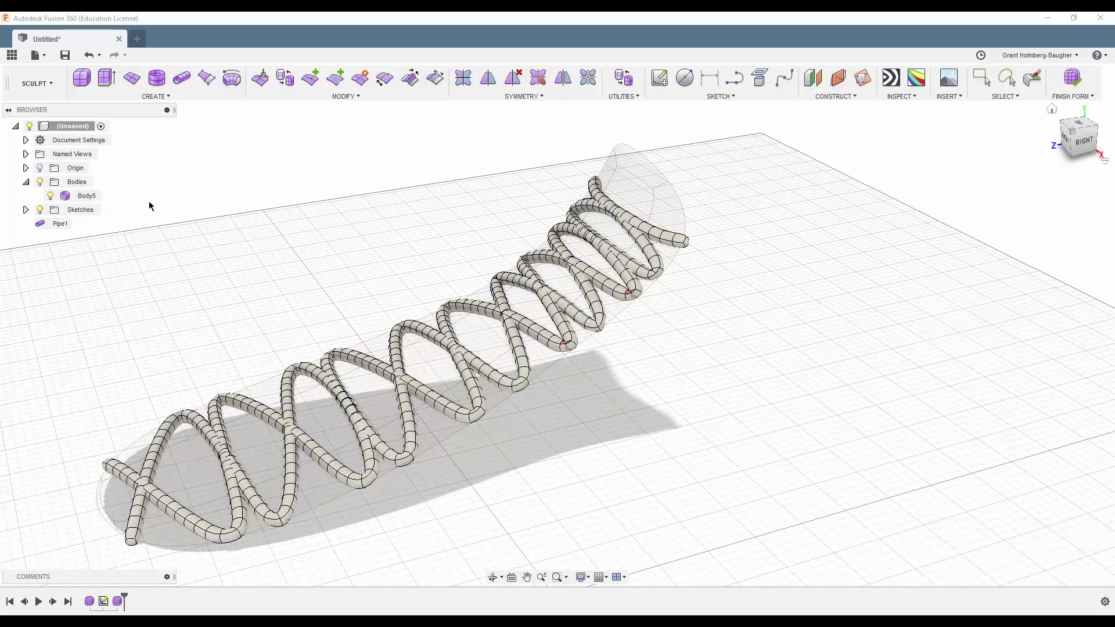
# Step: Re-edit Pipe1 with higher segment density and 0.07 diameter, then finish the form
pyautogui.rightClick(58, 223)
pyautogui.click(79, 252)
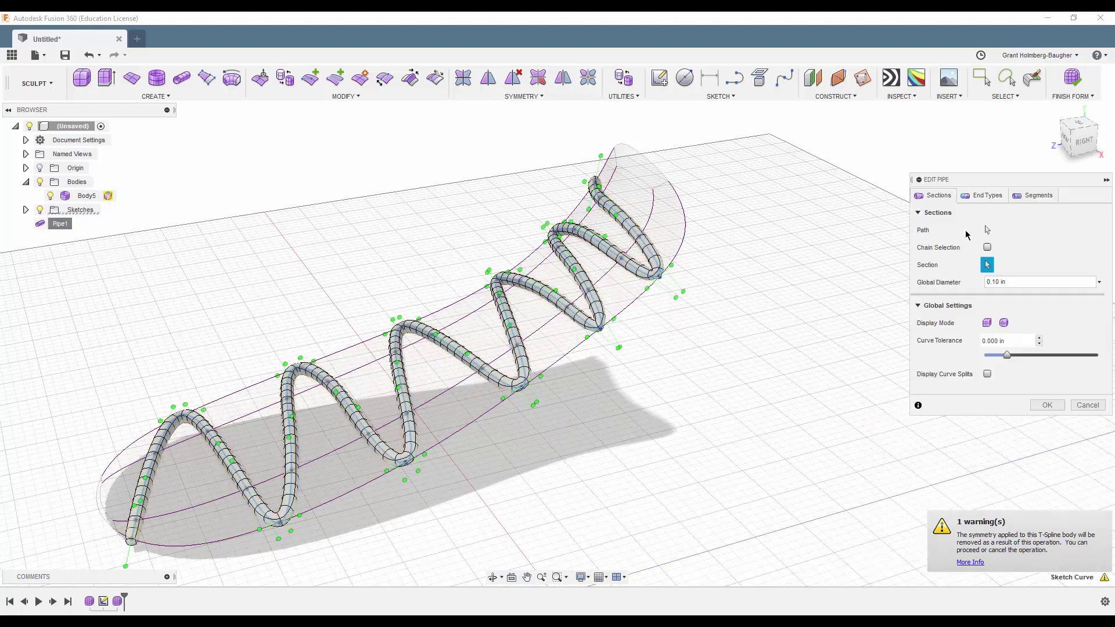
pyautogui.click(1037, 195)
pyautogui.moveTo(1078, 263); pyautogui.dragTo(1072, 264)
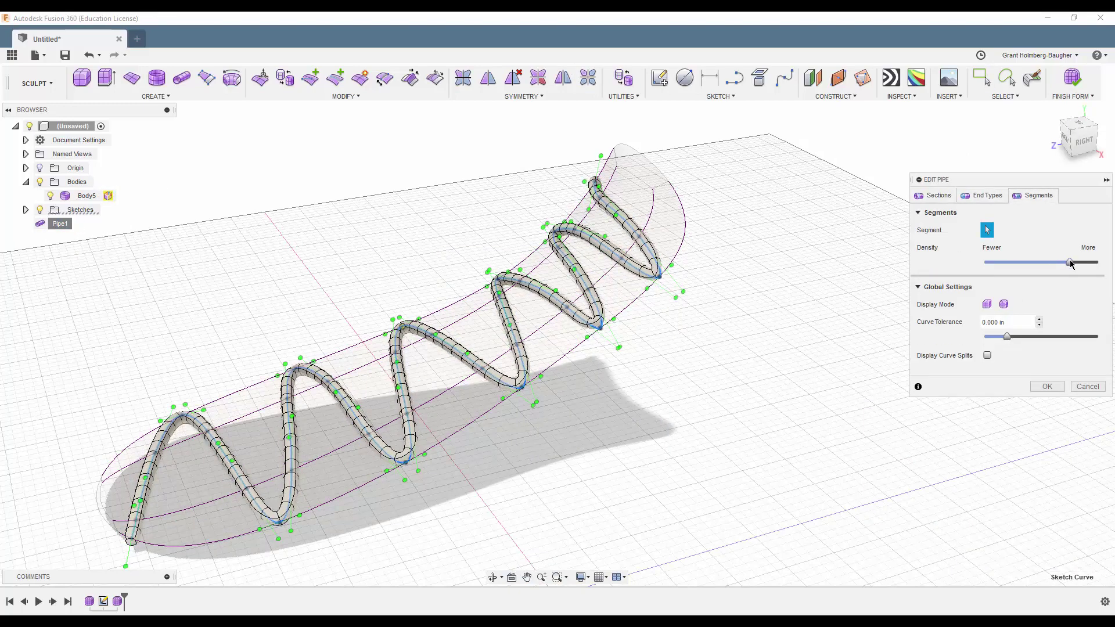
pyautogui.click(934, 195)
pyautogui.write('.07')
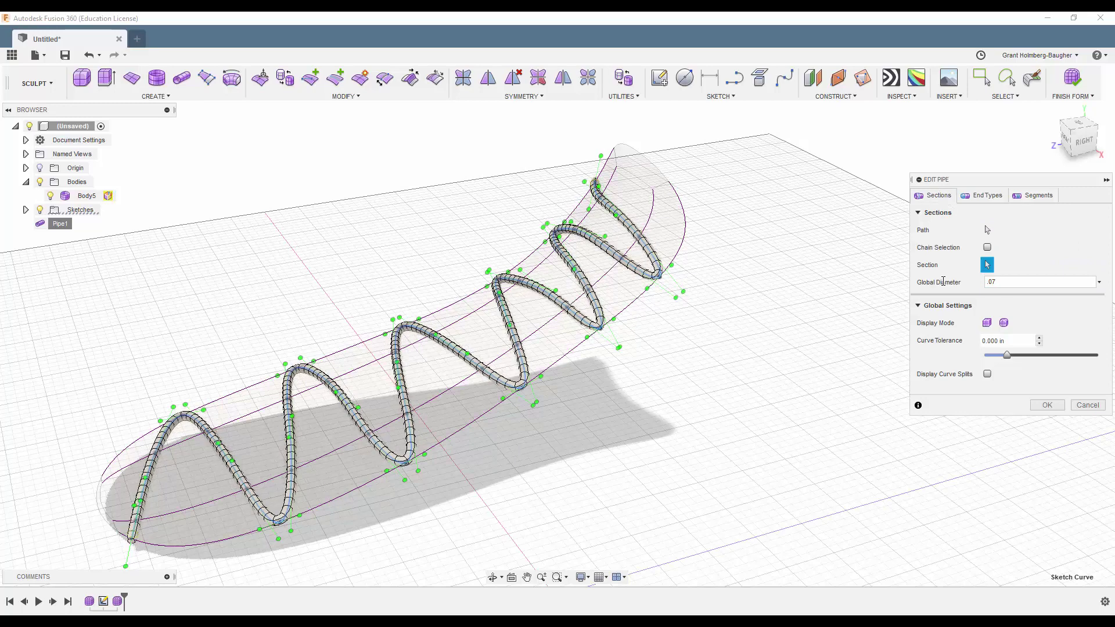
pyautogui.press('Return')
pyautogui.click(597, 325)
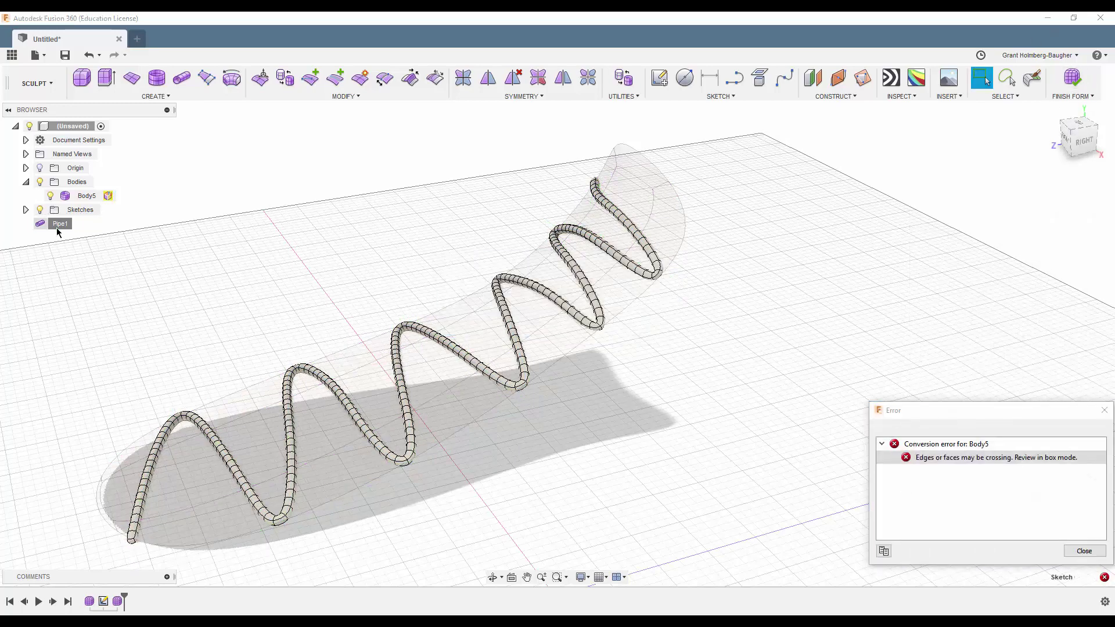
pyautogui.press('Return')
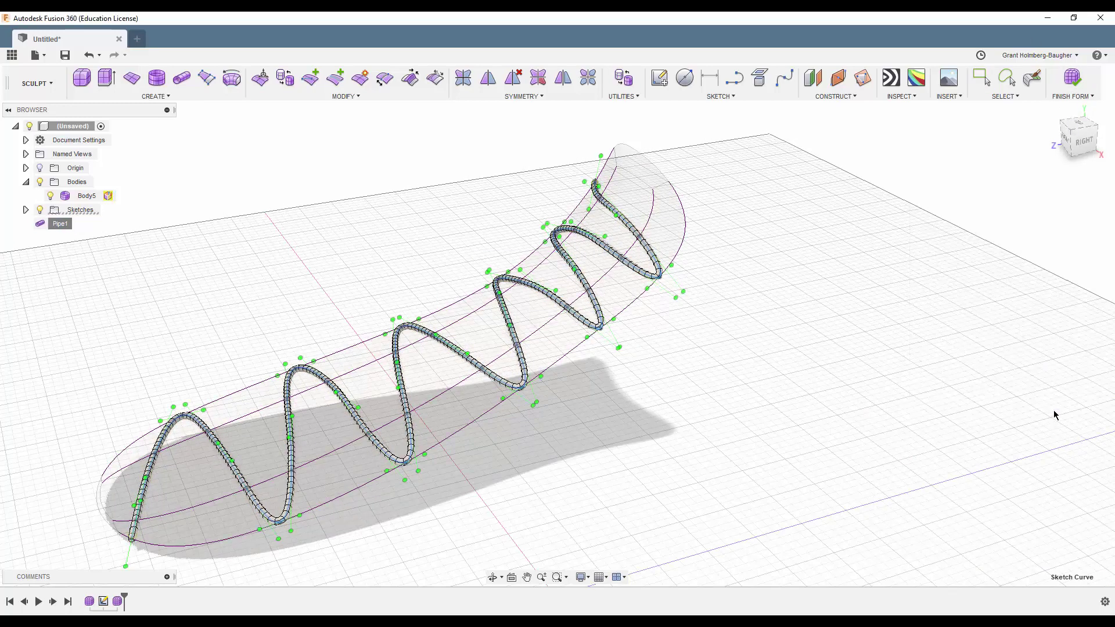
pyautogui.click(1073, 80)
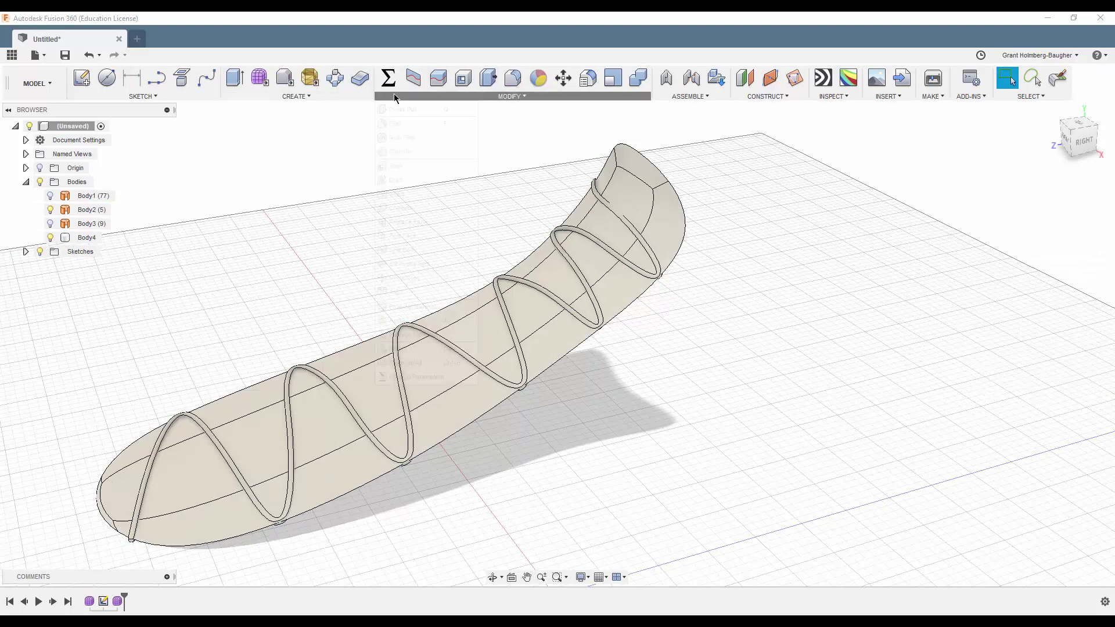
# Step: Mirror helix Body4 as a whole body across a plane to create Body5
pyautogui.moveTo(295, 96)
pyautogui.click(256, 347)
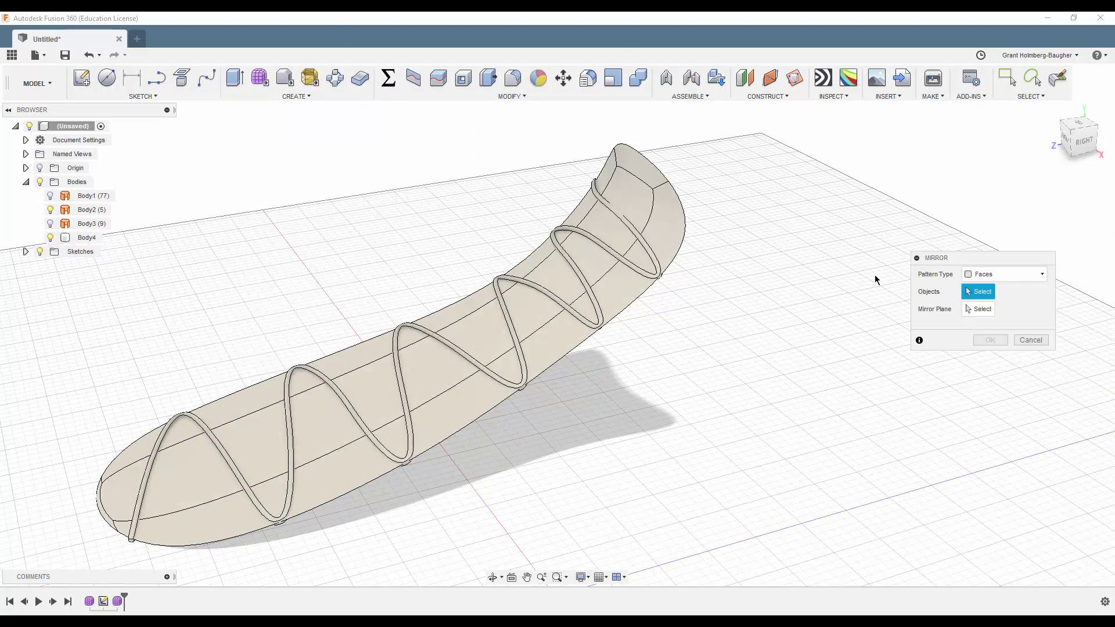
pyautogui.click(1003, 276)
pyautogui.click(986, 305)
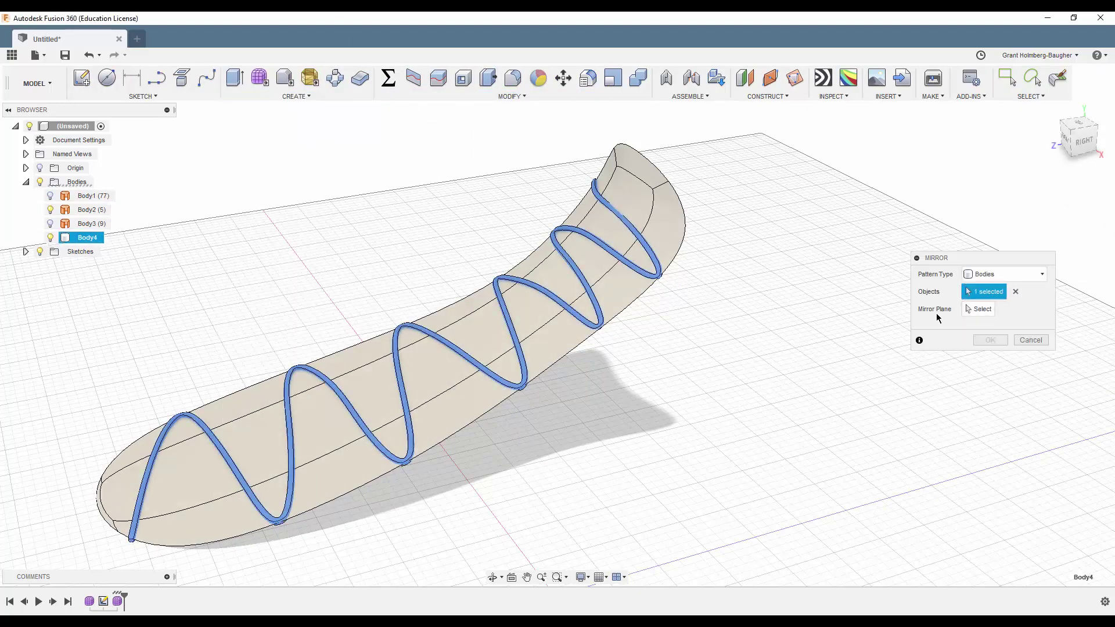
pyautogui.click(528, 562)
pyautogui.press('Return')
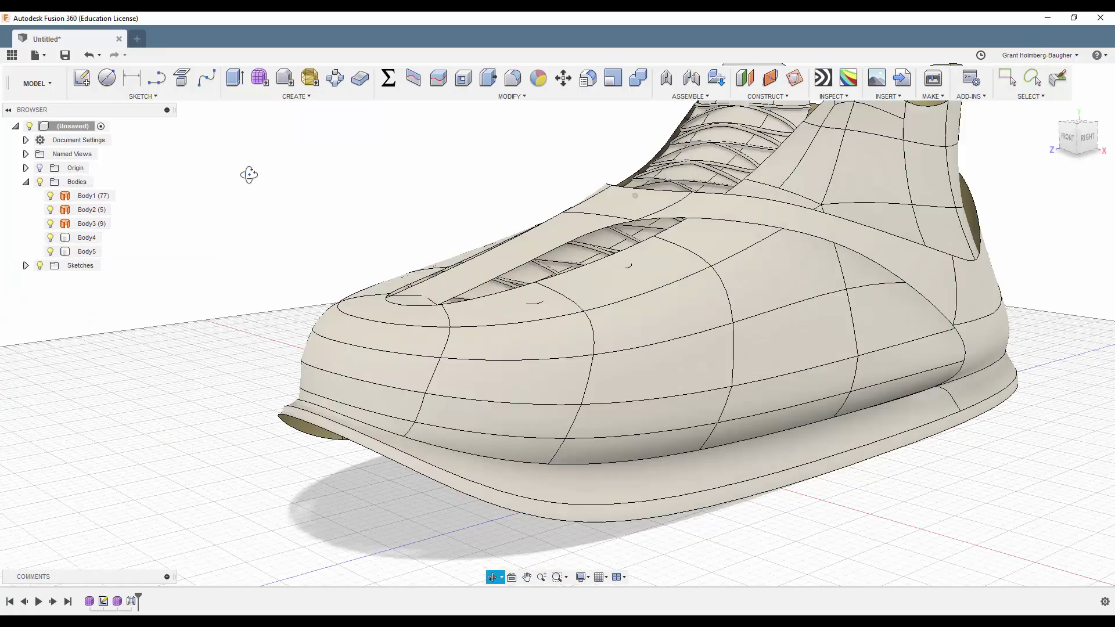
# Step: Move lace bodies Body4 and Body5 into place on the shoe
pyautogui.click(87, 237)
pyautogui.keyDown('shift'); pyautogui.click(87, 252); pyautogui.keyUp('shift')
pyautogui.rightClick(87, 251)
pyautogui.click(96, 269)
pyautogui.moveTo(511, 314)
pyautogui.keyDown('shift'); pyautogui.mouseDown(button='middle')
pyautogui.moveTo(674, 336)
pyautogui.moveTo(500, 194)
pyautogui.mouseUp(button='middle'); pyautogui.keyUp('shift')
pyautogui.press('Return')
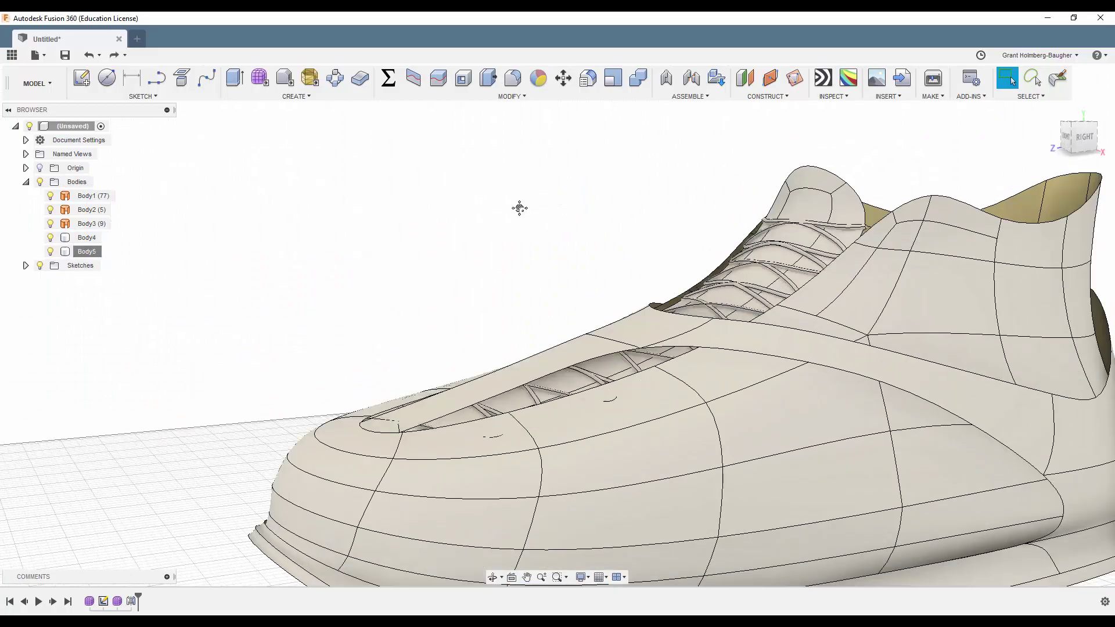
# Step: Nudge Body2 slightly lower into the shoe and fit the view
pyautogui.click(87, 209)
pyautogui.rightClick(87, 210)
pyautogui.click(96, 227)
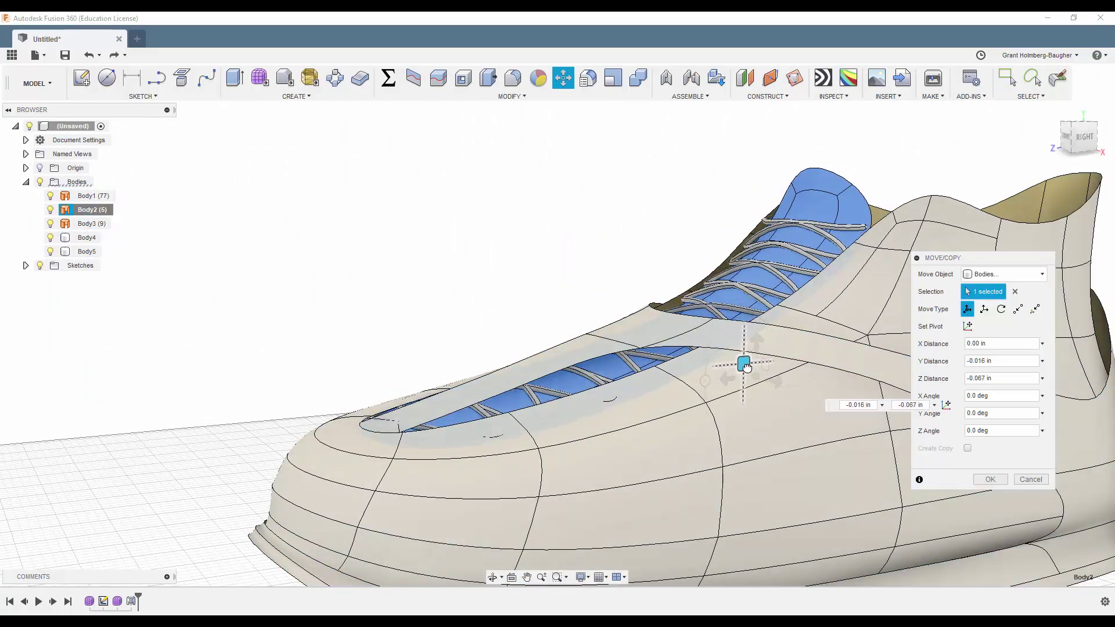
pyautogui.press('Return')
pyautogui.keyDown('shift'); pyautogui.moveTo(557, 244); pyautogui.dragTo(582, 215, button='middle'); pyautogui.keyUp('shift')
pyautogui.press('F6')
# Step: Start a form pipe along the sole outline, side, collar top and eyelet curves
pyautogui.click(259, 78)
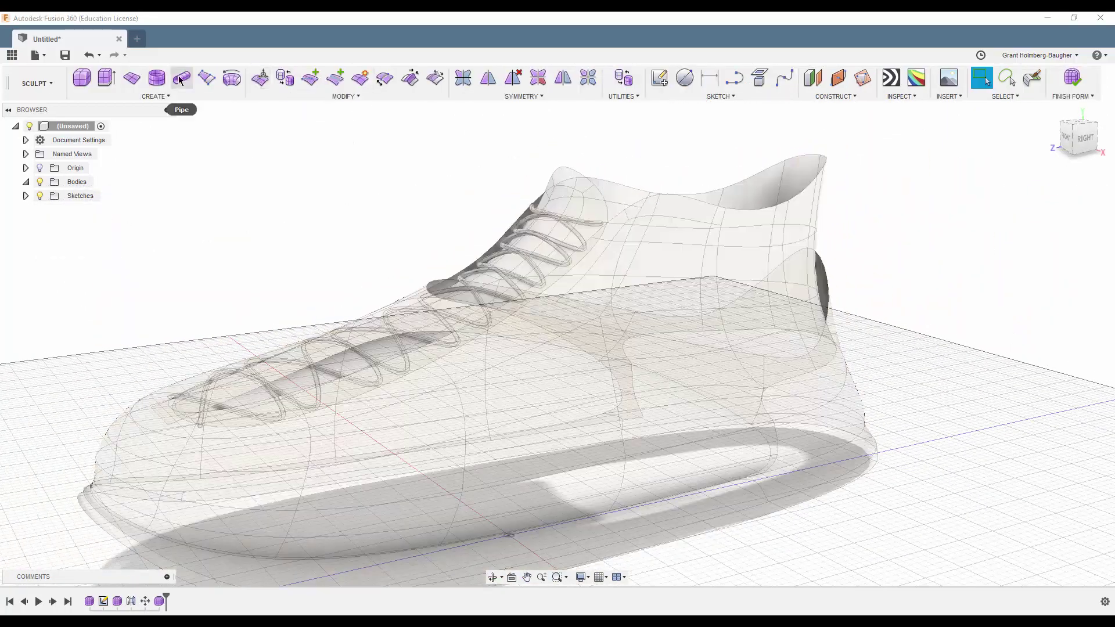
pyautogui.click(182, 78)
pyautogui.click(779, 454)
pyautogui.rightClick(840, 241)
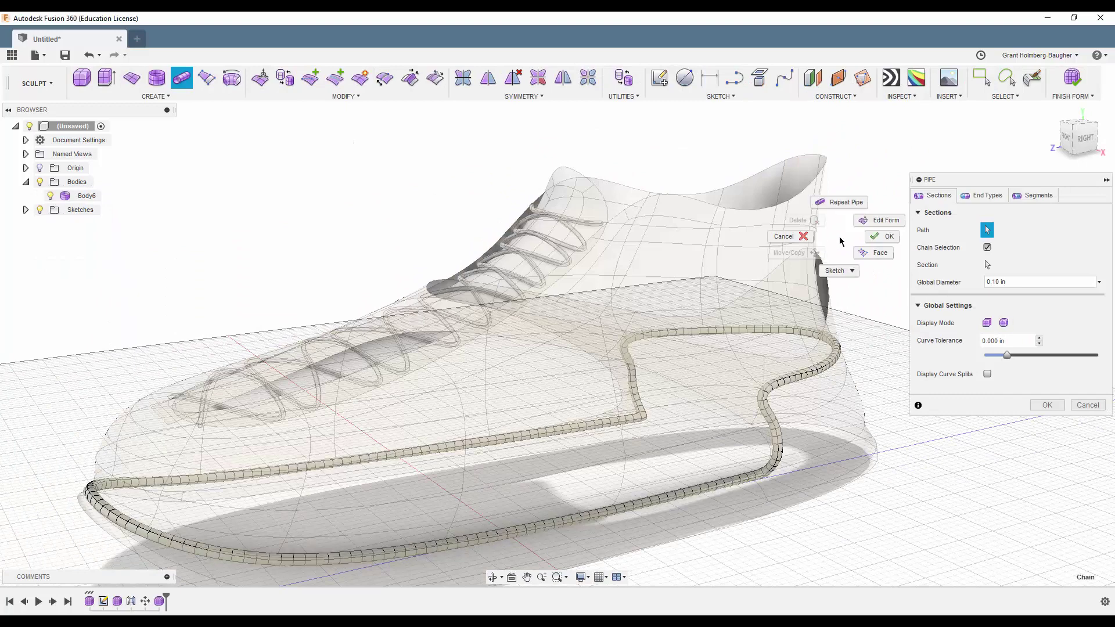
pyautogui.click(844, 209)
pyautogui.click(685, 386)
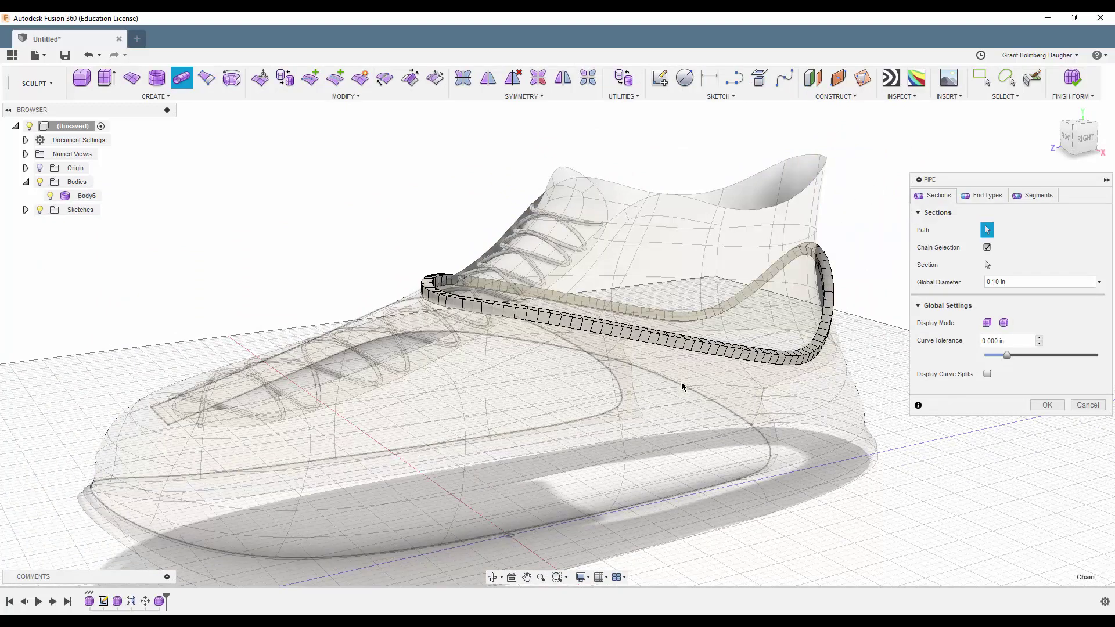
pyautogui.click(1005, 324)
pyautogui.click(649, 198)
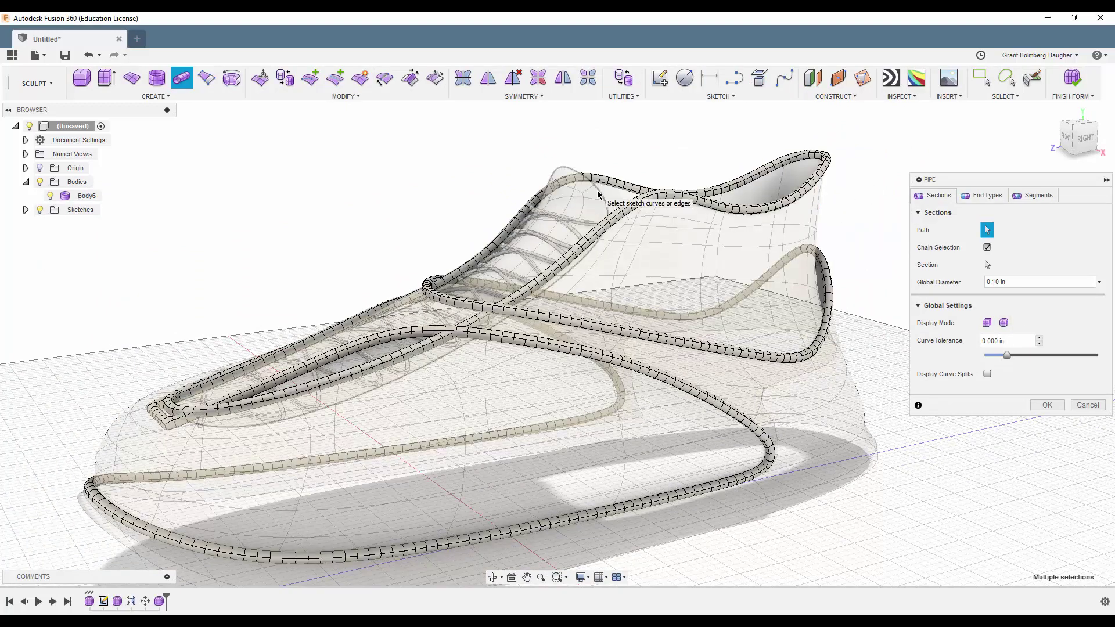
pyautogui.click(599, 194)
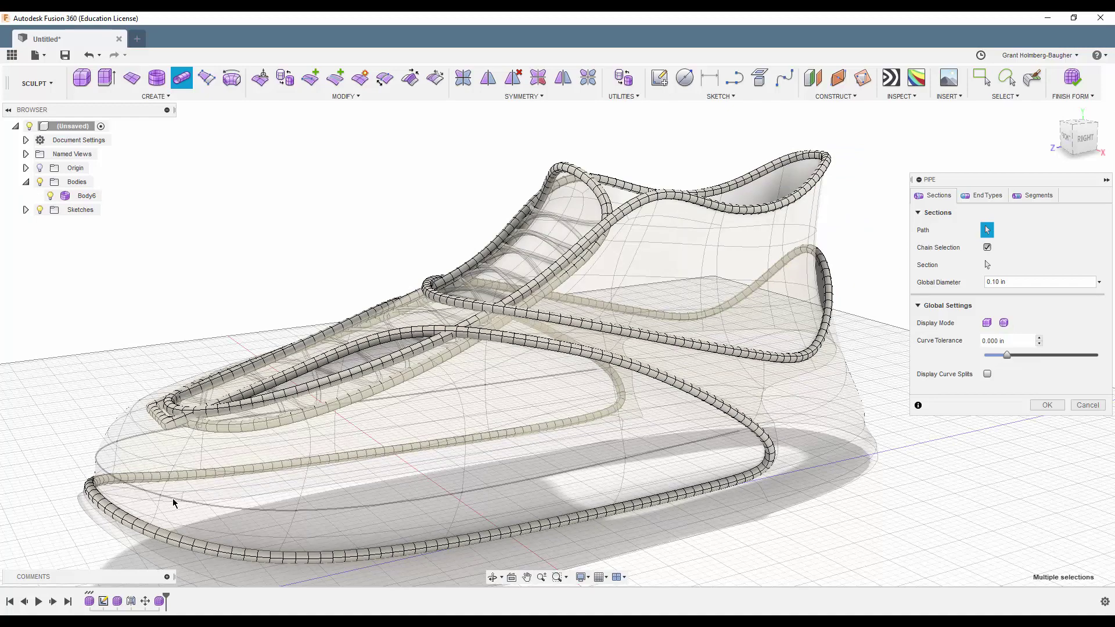
# Step: Set the pipe ends and 0.05 diameter, then finish the form
pyautogui.scroll(3, 814, 407)
pyautogui.click(983, 195)
pyautogui.click(1010, 249)
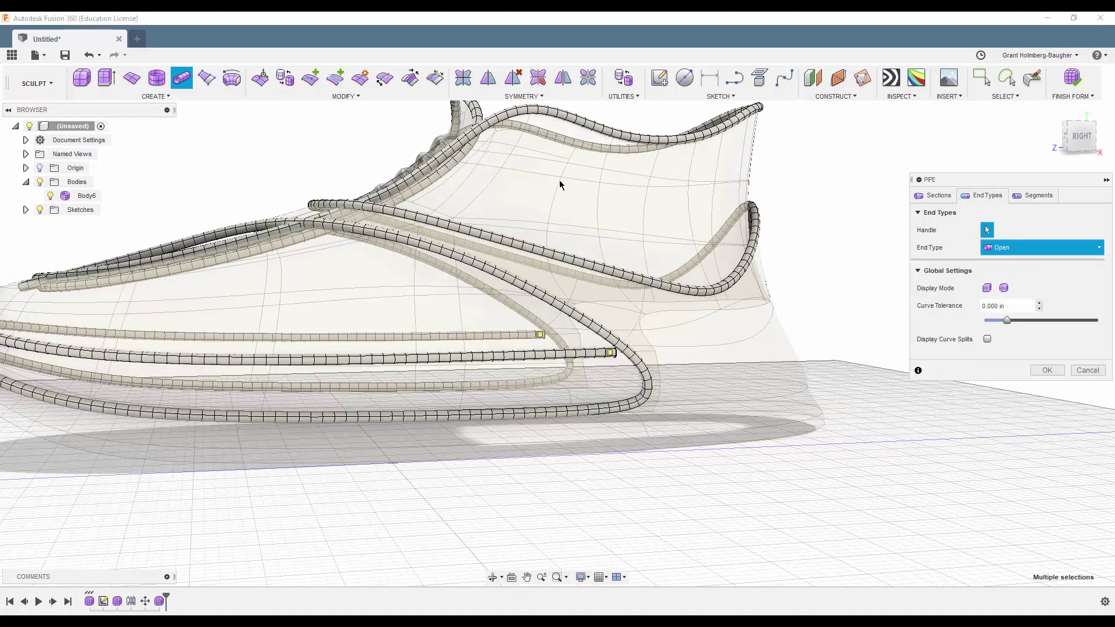
pyautogui.scroll(-3, 560, 184)
pyautogui.scroll(-3, 560, 185)
pyautogui.click(932, 195)
pyautogui.write('.05')
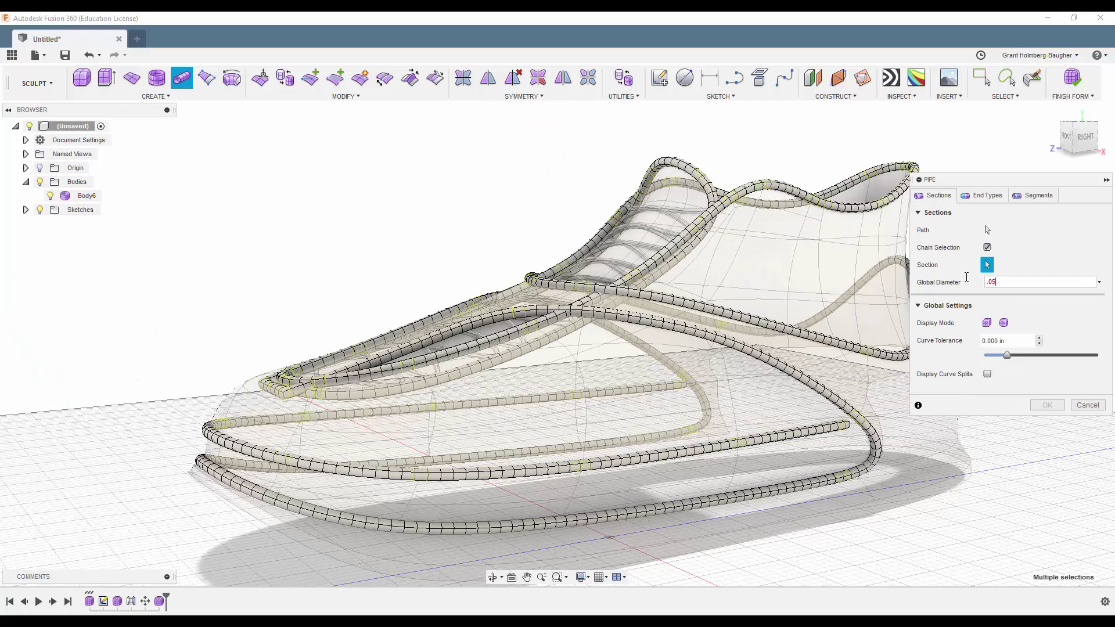
pyautogui.press('Return')
pyautogui.press('Return')
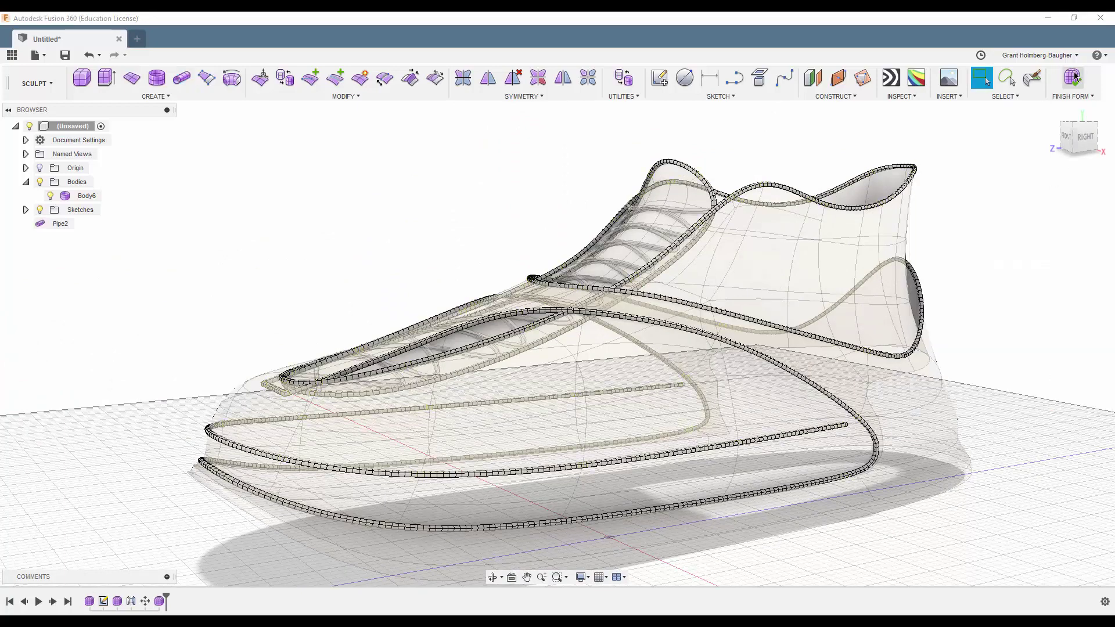
pyautogui.click(1076, 77)
# Step: In the Patch workspace, flip the normals of the inward-facing sole faces
pyautogui.click(37, 83)
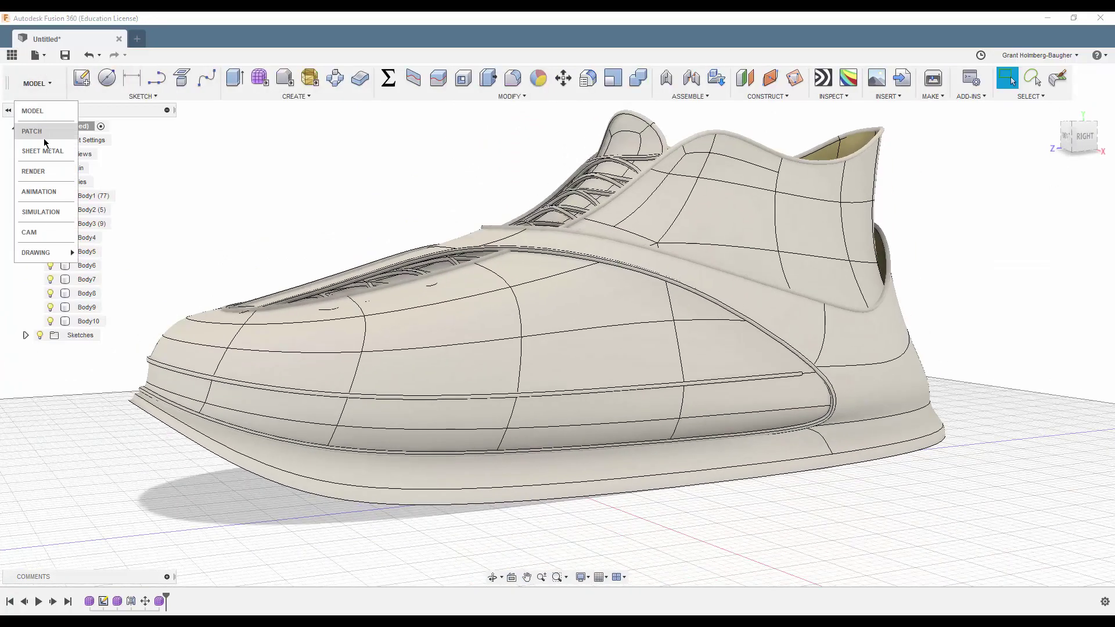
pyautogui.click(35, 169)
pyautogui.click(234, 77)
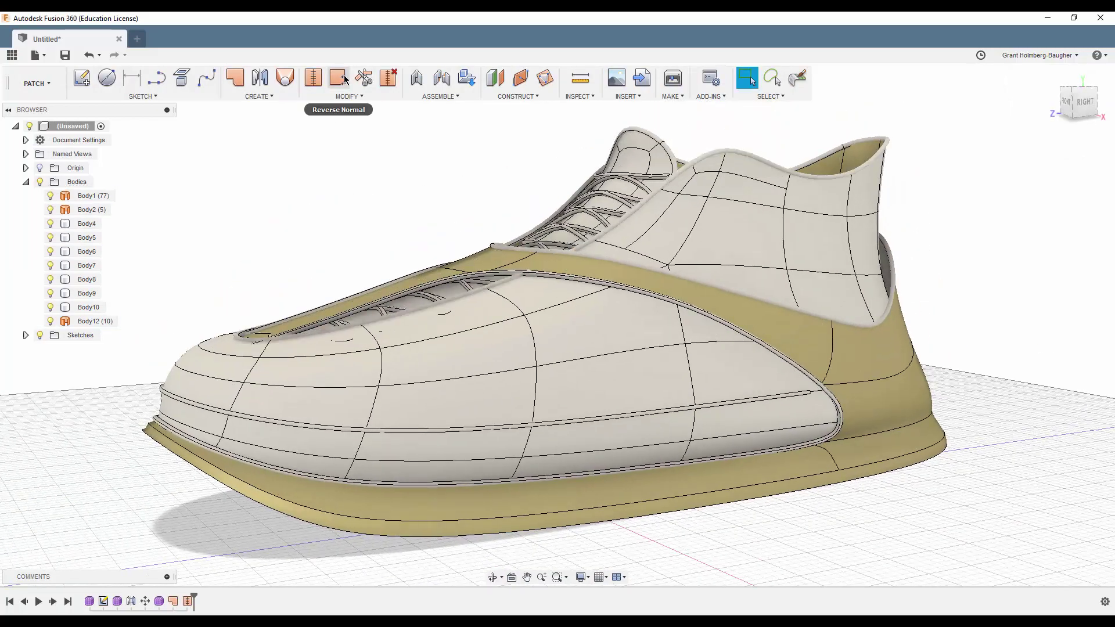
pyautogui.click(344, 80)
pyautogui.click(491, 514)
pyautogui.click(619, 500)
# Step: Switch to the Render workspace and open the Appearance panel on a three-quarter view of the shoe
pyautogui.click(988, 326)
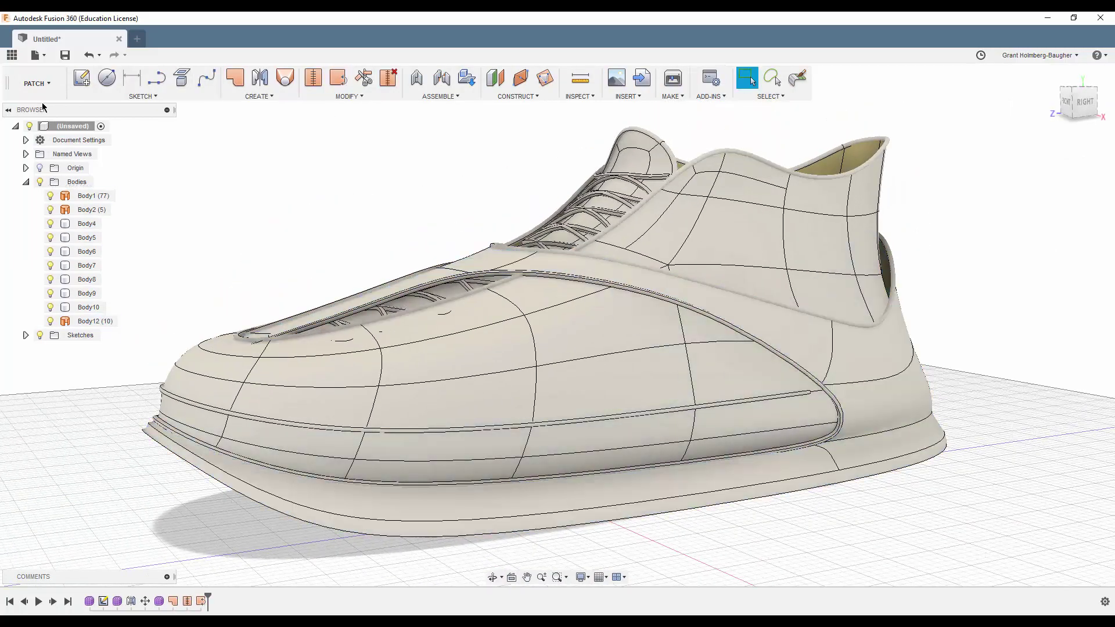
pyautogui.click(38, 83)
pyautogui.click(46, 153)
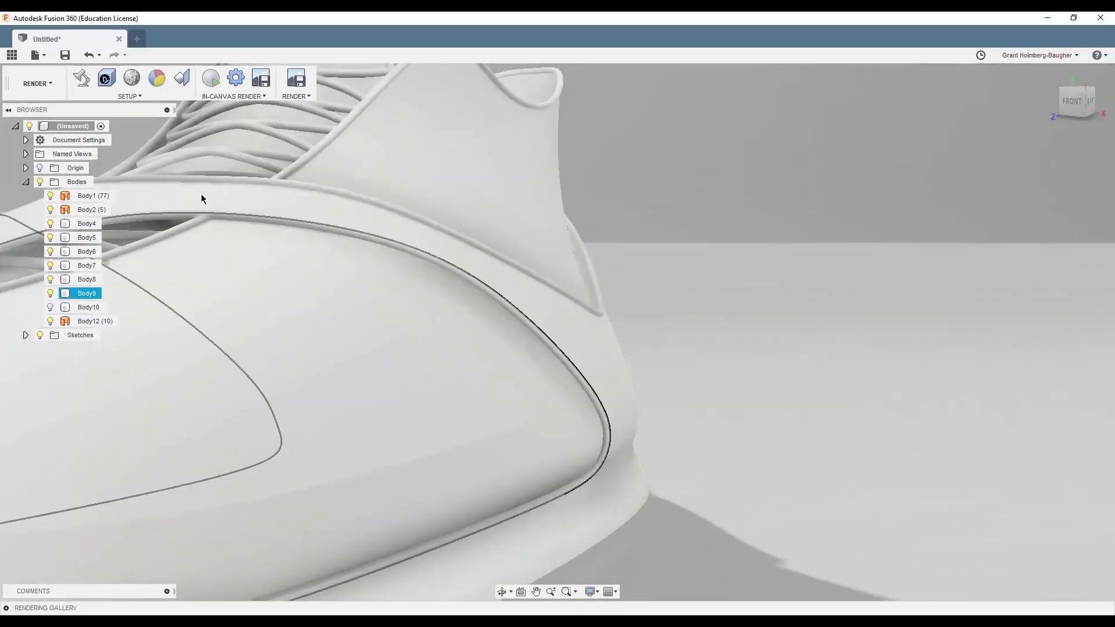
pyautogui.keyDown('shift'); pyautogui.moveTo(201, 194); pyautogui.dragTo(490, 127, button='middle'); pyautogui.keyUp('shift')
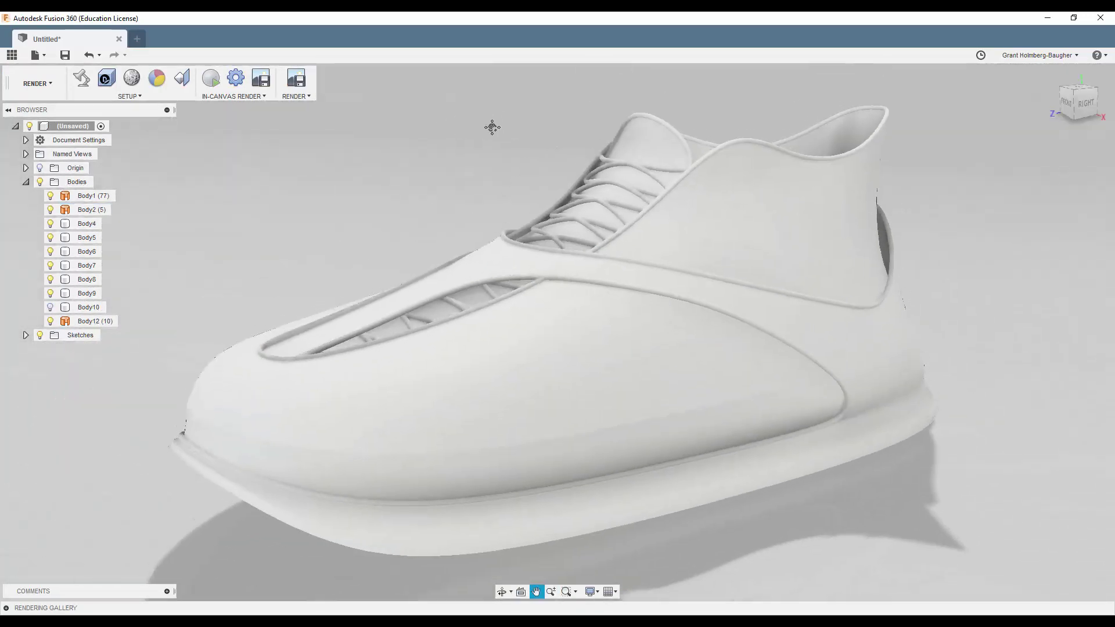
pyautogui.press('a')
# Step: Duplicate the white Plastic Matte appearance as a yellow swatch
pyautogui.rightClick(860, 253)
pyautogui.click(902, 279)
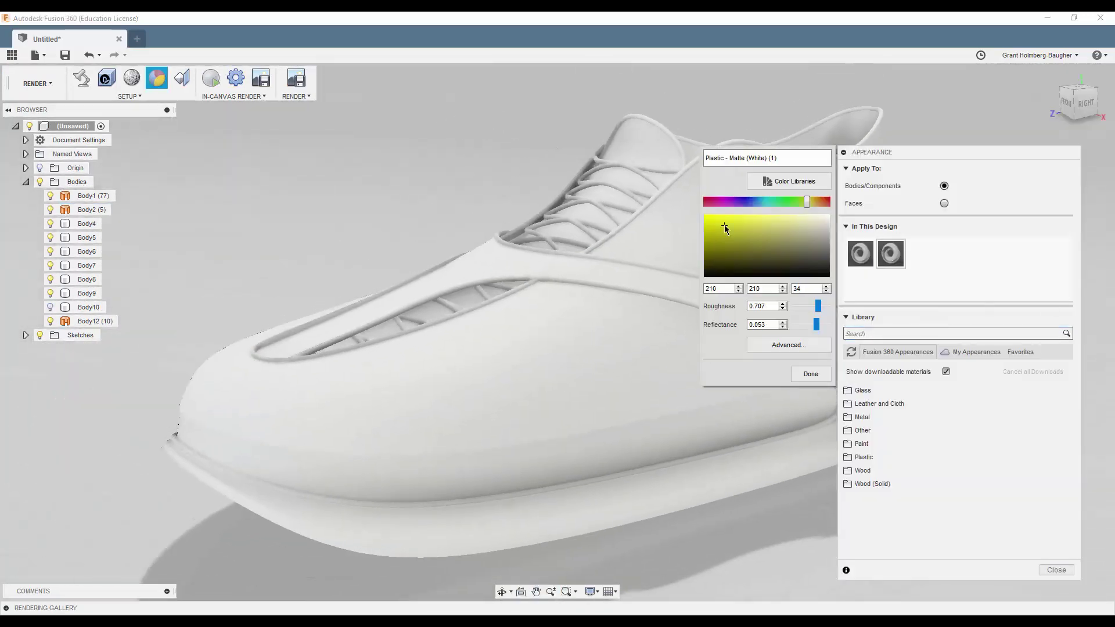
pyautogui.click(725, 228)
pyautogui.click(790, 344)
# Step: Create a brown duplicate appearance and apply it to the shoe lining
pyautogui.rightClick(860, 254)
pyautogui.click(902, 269)
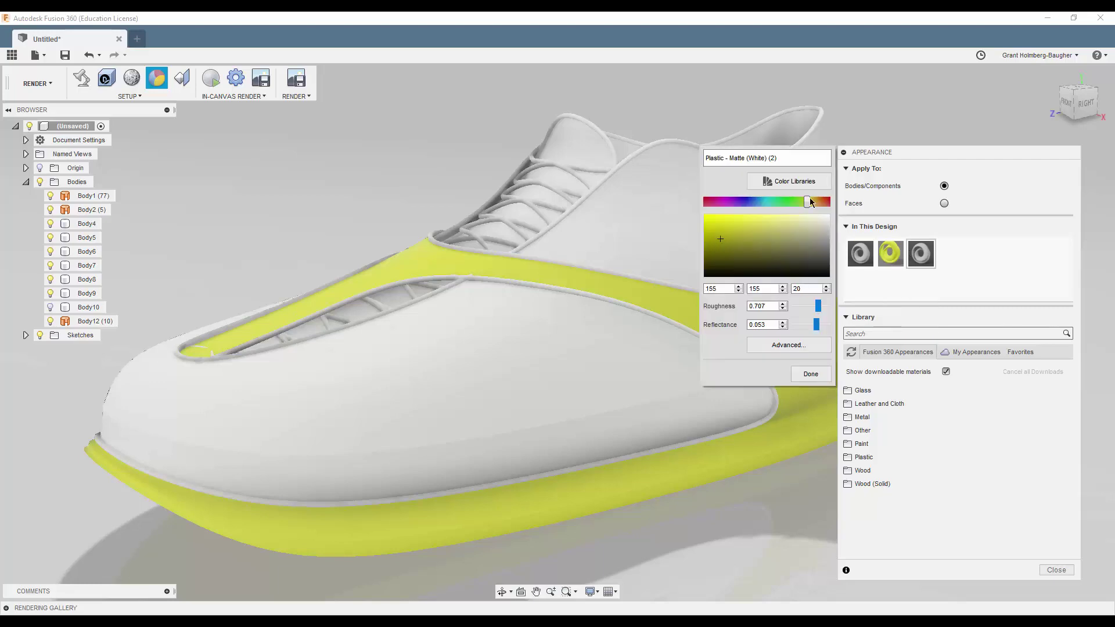
pyautogui.click(811, 374)
pyautogui.moveTo(921, 253); pyautogui.dragTo(572, 169)
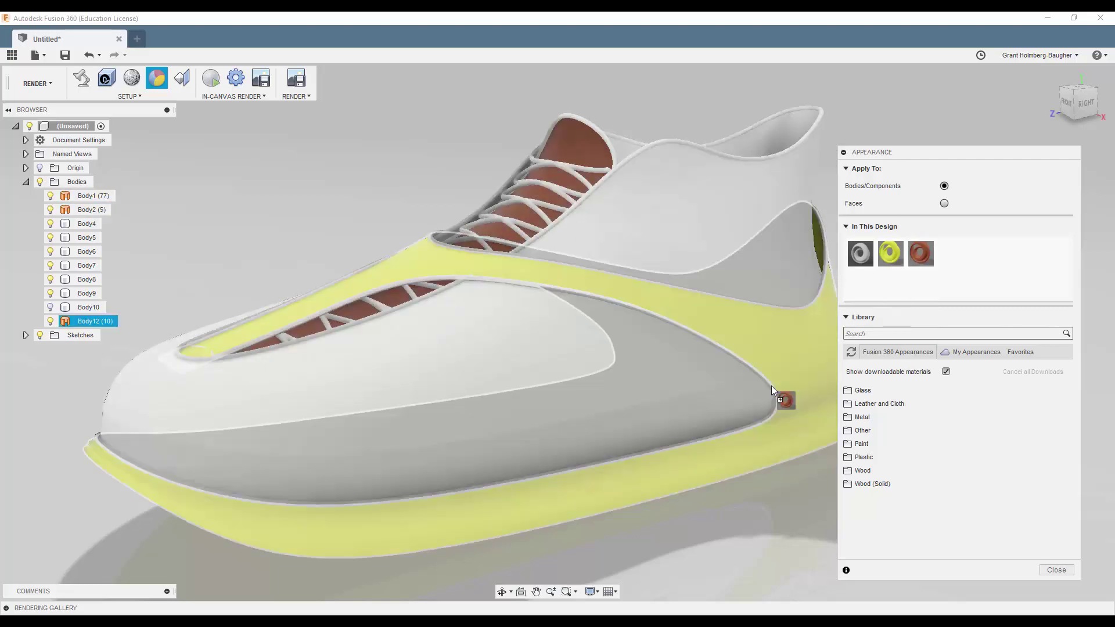
# Step: Paint the lower side stripe faces on both sides of the shoe brown
pyautogui.click(944, 203)
pyautogui.moveTo(921, 253); pyautogui.dragTo(697, 418)
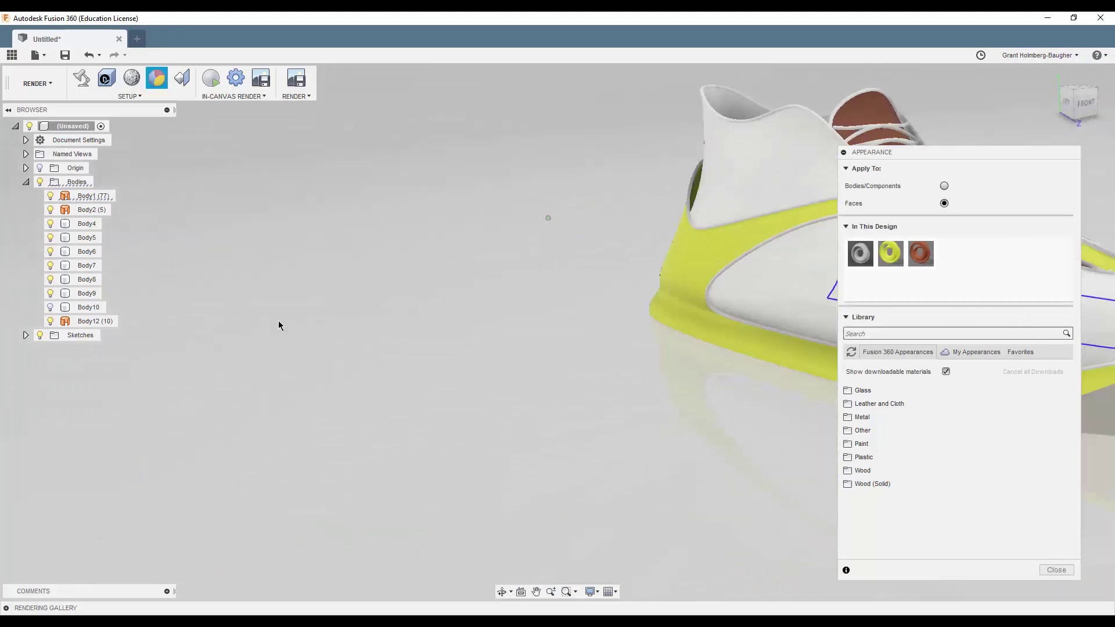
pyautogui.keyDown('shift'); pyautogui.moveTo(147, 467); pyautogui.dragTo(624, 374, button='middle'); pyautogui.keyUp('shift')
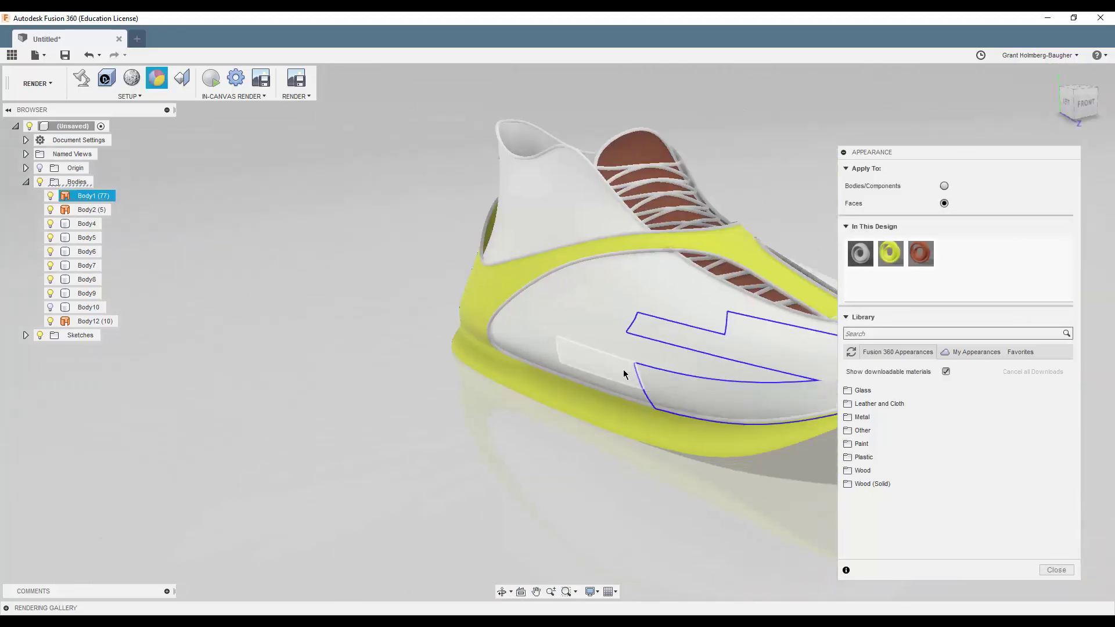
pyautogui.moveTo(928, 256); pyautogui.dragTo(668, 360)
pyautogui.keyDown('shift'); pyautogui.moveTo(668, 361); pyautogui.dragTo(849, 580, button='middle'); pyautogui.keyUp('shift')
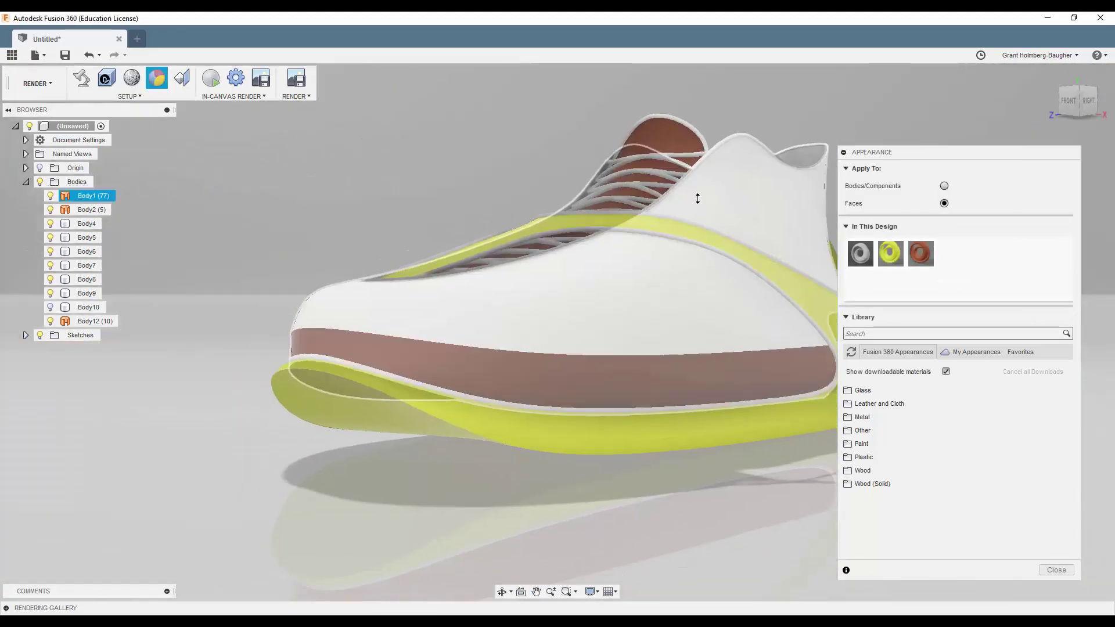
# Step: Create a black appearance and apply it to the trim body and collar and eyelet outlines
pyautogui.doubleClick(860, 254)
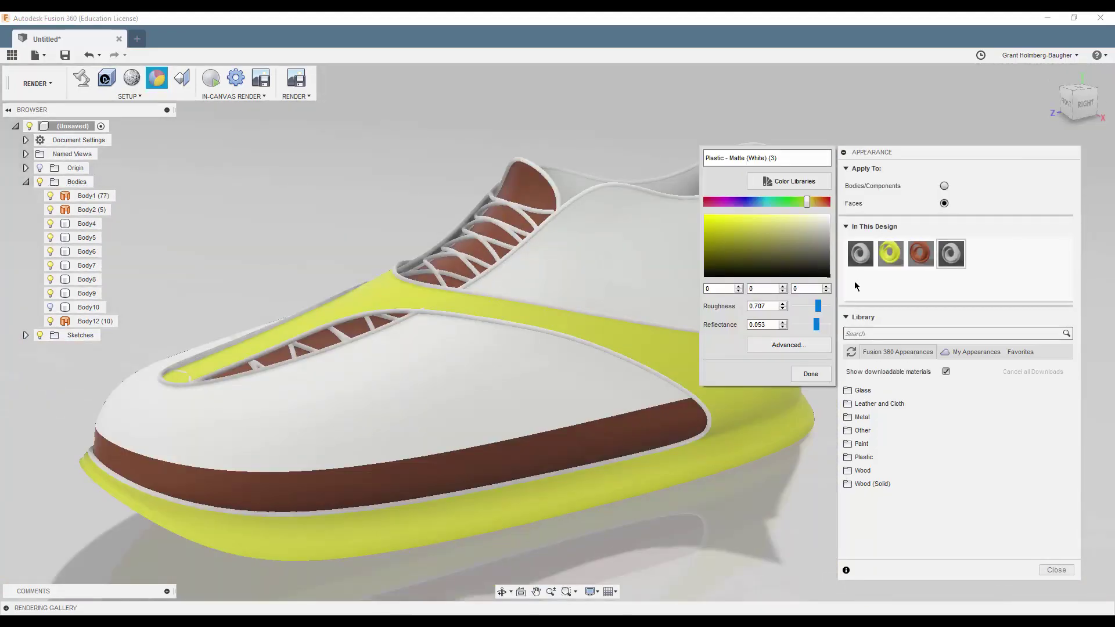
pyautogui.click(811, 374)
pyautogui.moveTo(951, 254); pyautogui.dragTo(688, 348)
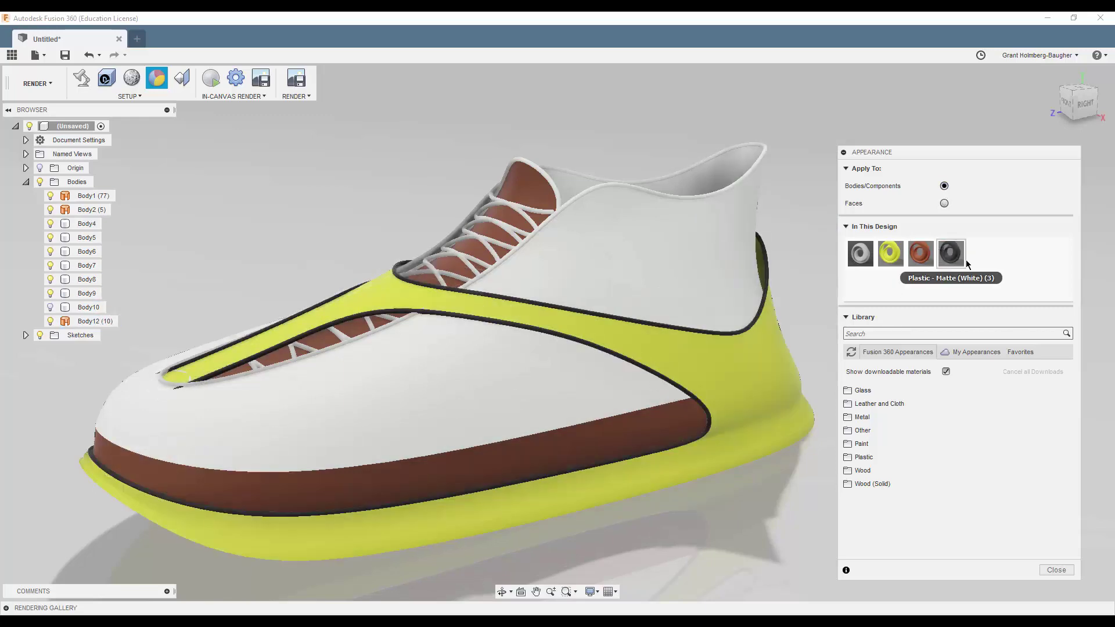
pyautogui.moveTo(953, 255); pyautogui.dragTo(692, 236)
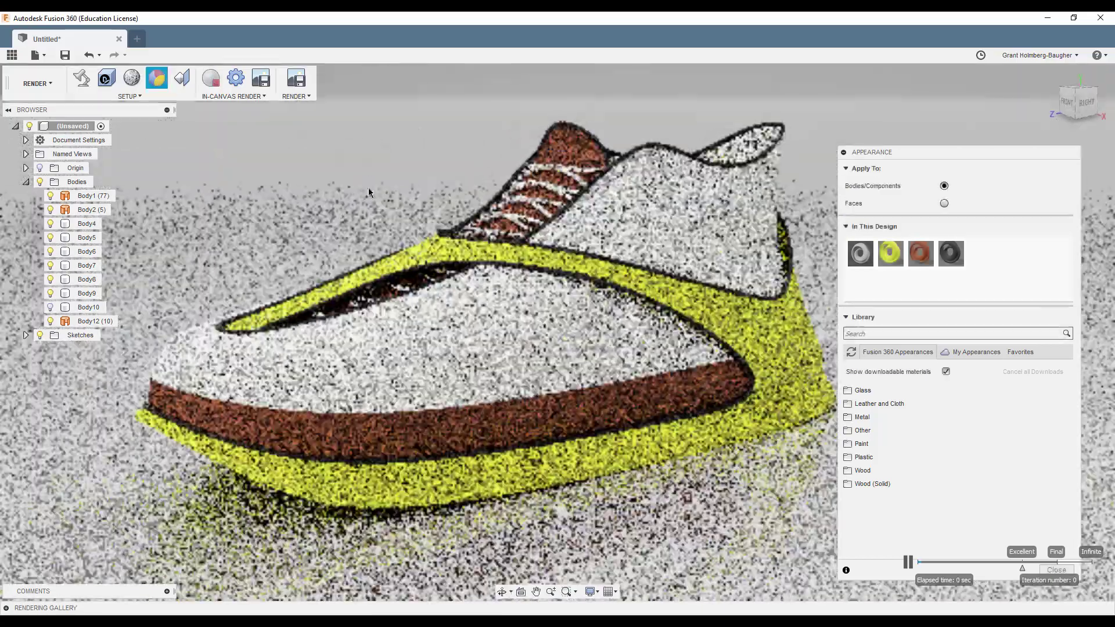
# Step: Create a green appearance and apply it to the laces
pyautogui.moveTo(363, 194); pyautogui.dragTo(650, 97, button='middle')
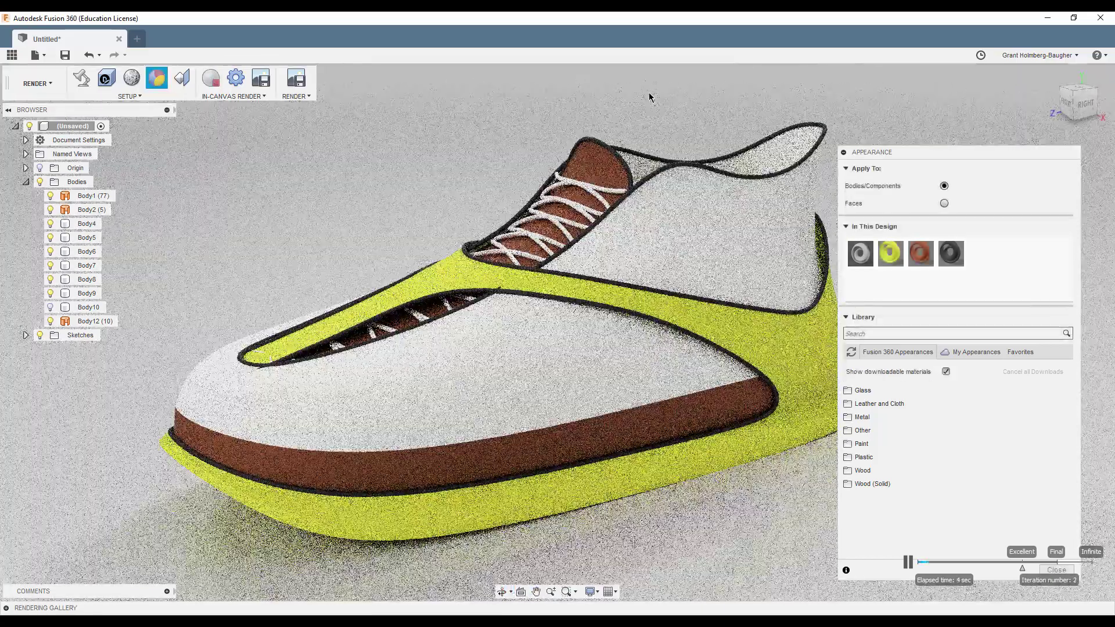
pyautogui.doubleClick(981, 262)
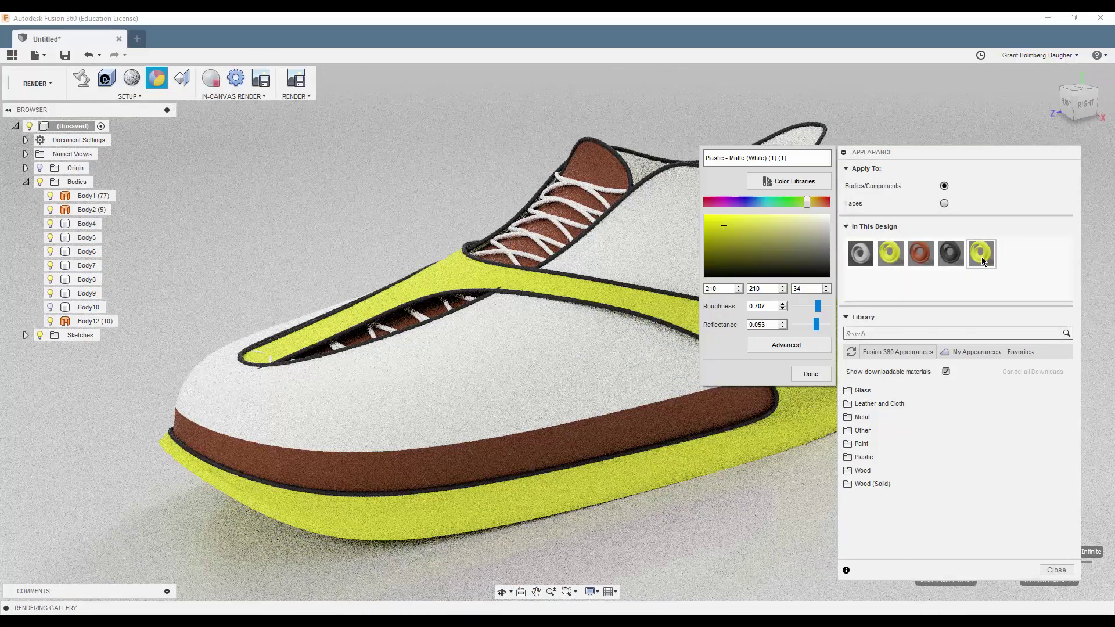
pyautogui.click(775, 202)
pyautogui.click(812, 375)
pyautogui.moveTo(613, 190); pyautogui.dragTo(610, 195)
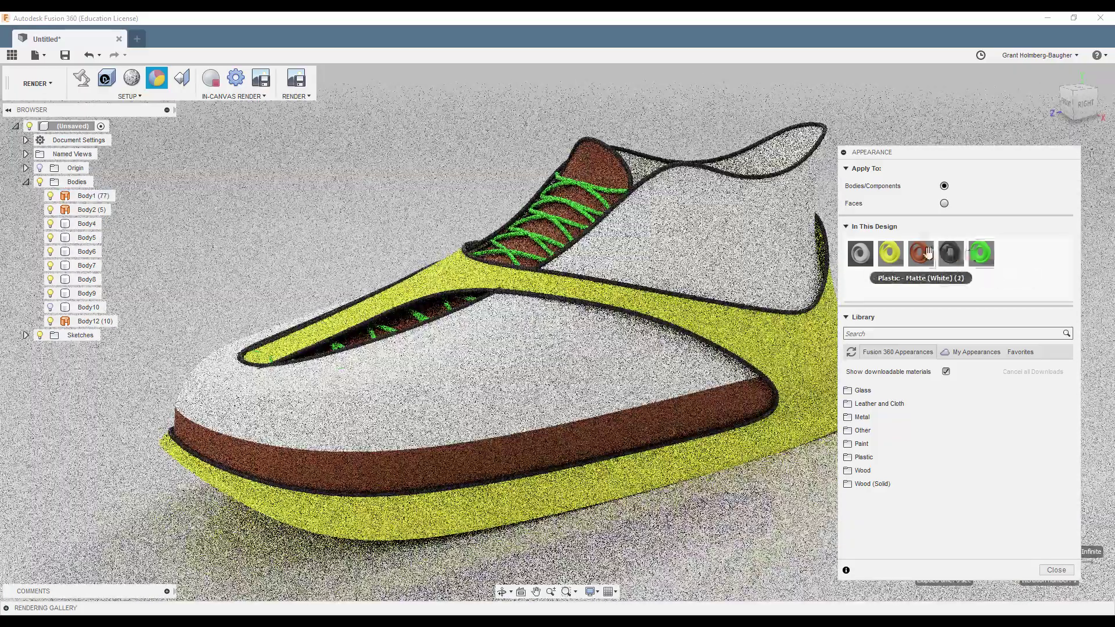
# Step: Change the brown stripe and lining appearance to aqua
pyautogui.doubleClick(928, 253)
pyautogui.click(801, 202)
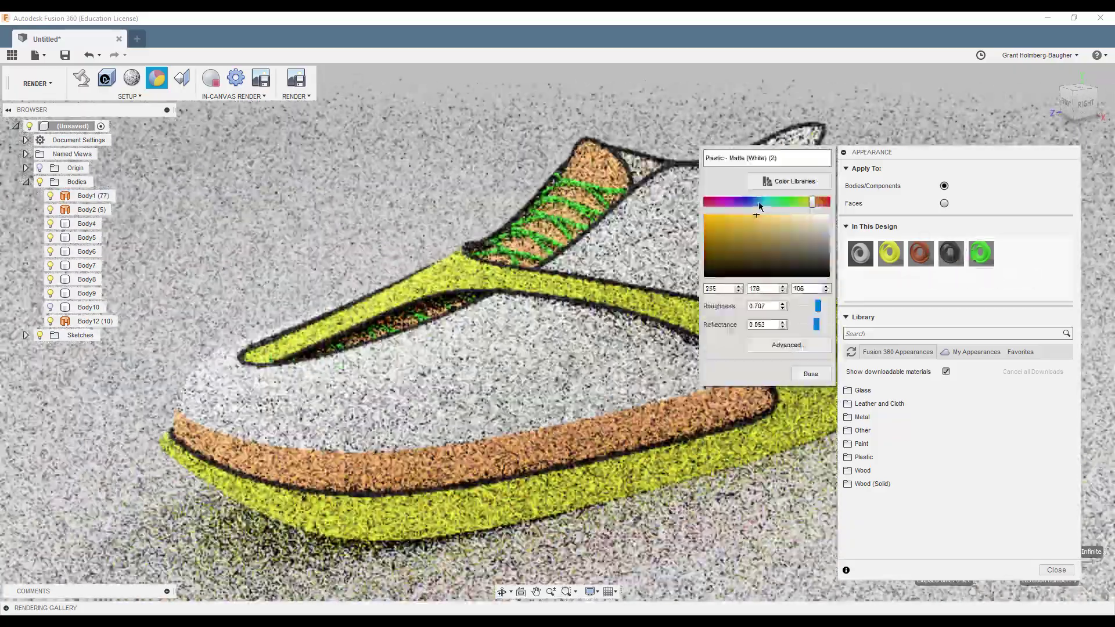
pyautogui.click(756, 215)
pyautogui.click(760, 203)
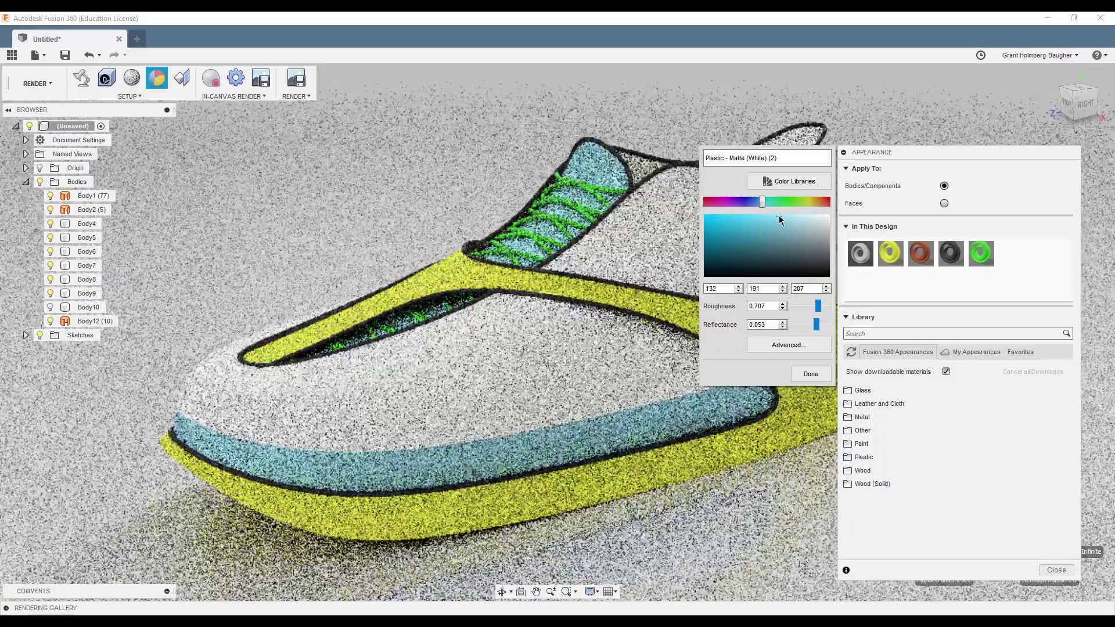
# Step: Recolour the upper purple and the former yellow parts white
pyautogui.doubleClick(860, 253)
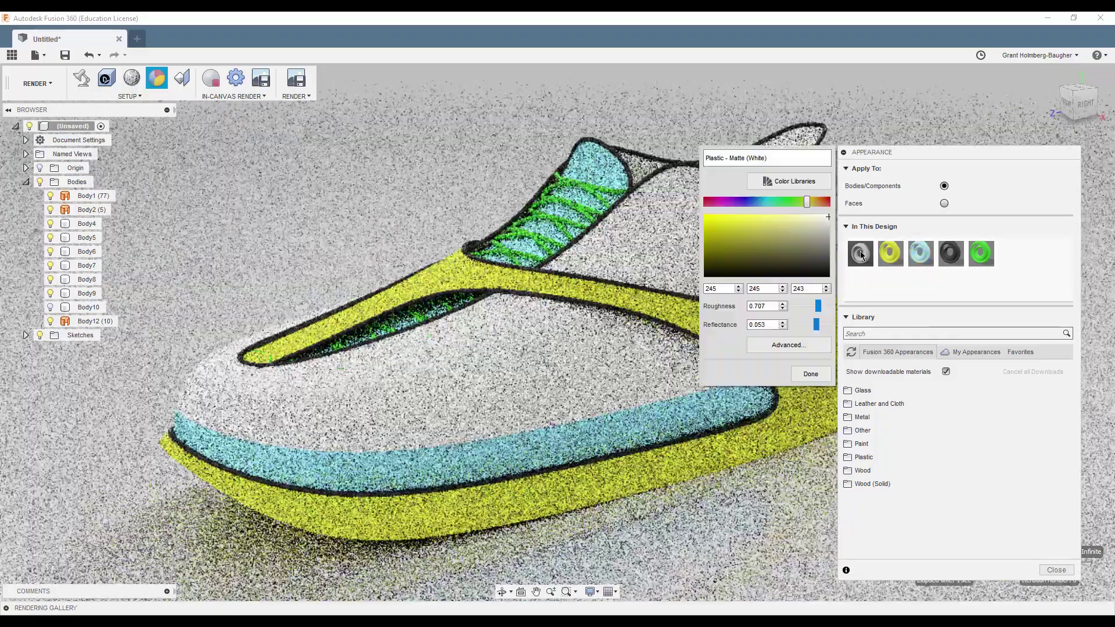
pyautogui.click(817, 244)
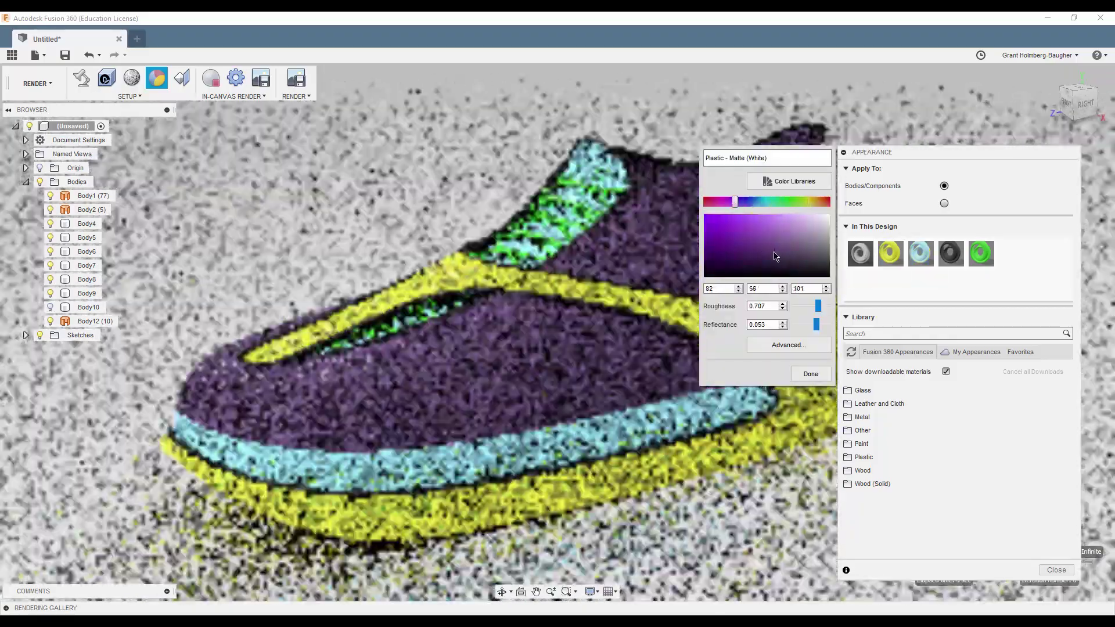
pyautogui.click(811, 374)
pyautogui.doubleClick(891, 253)
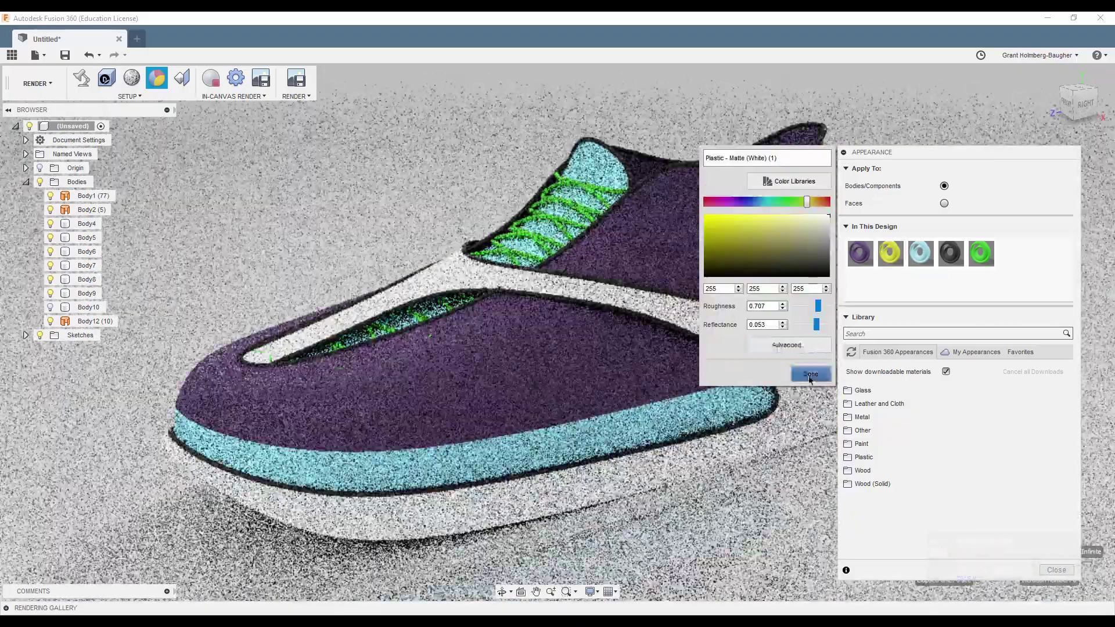
pyautogui.click(811, 374)
# Step: Set the trim to pink, the laces to magenta and the sole to dark navy
pyautogui.doubleClick(951, 252)
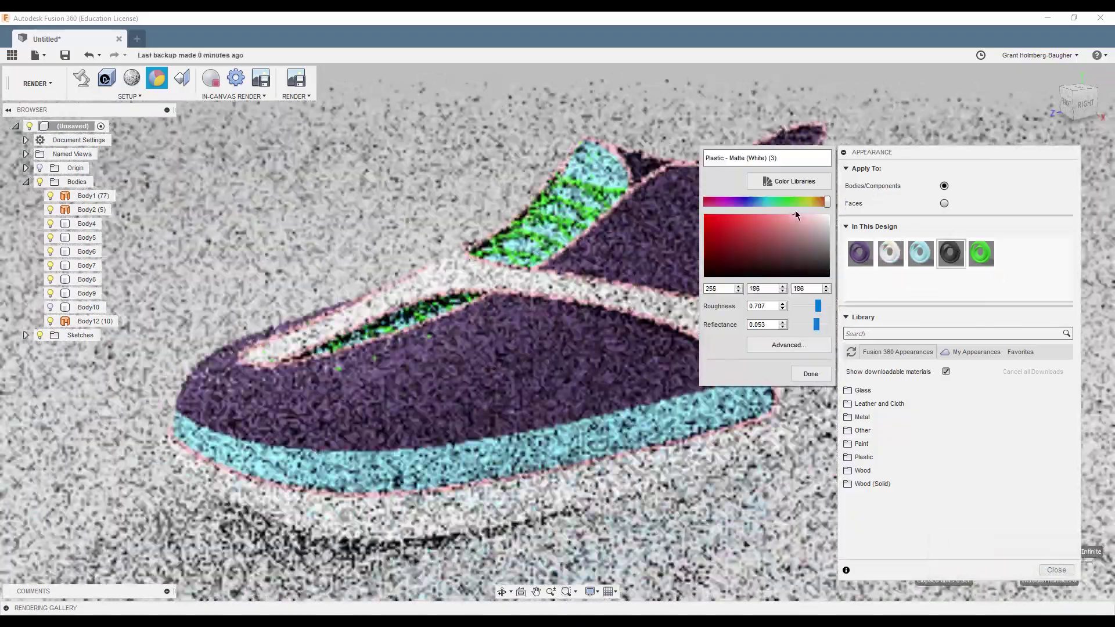
pyautogui.click(811, 374)
pyautogui.doubleClick(981, 253)
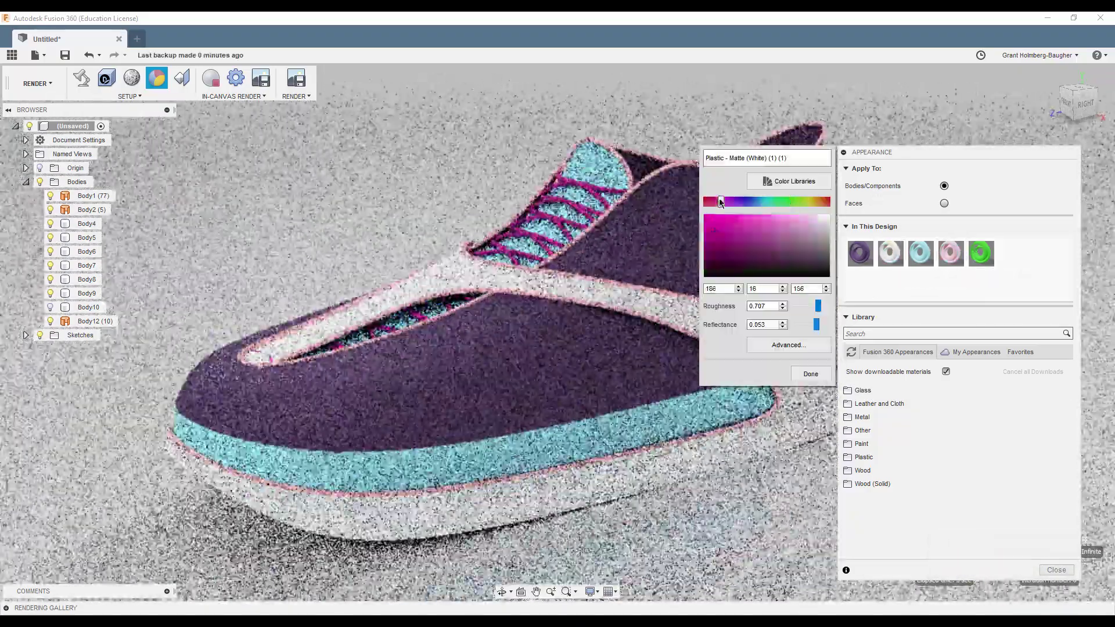
pyautogui.click(811, 374)
pyautogui.doubleClick(862, 253)
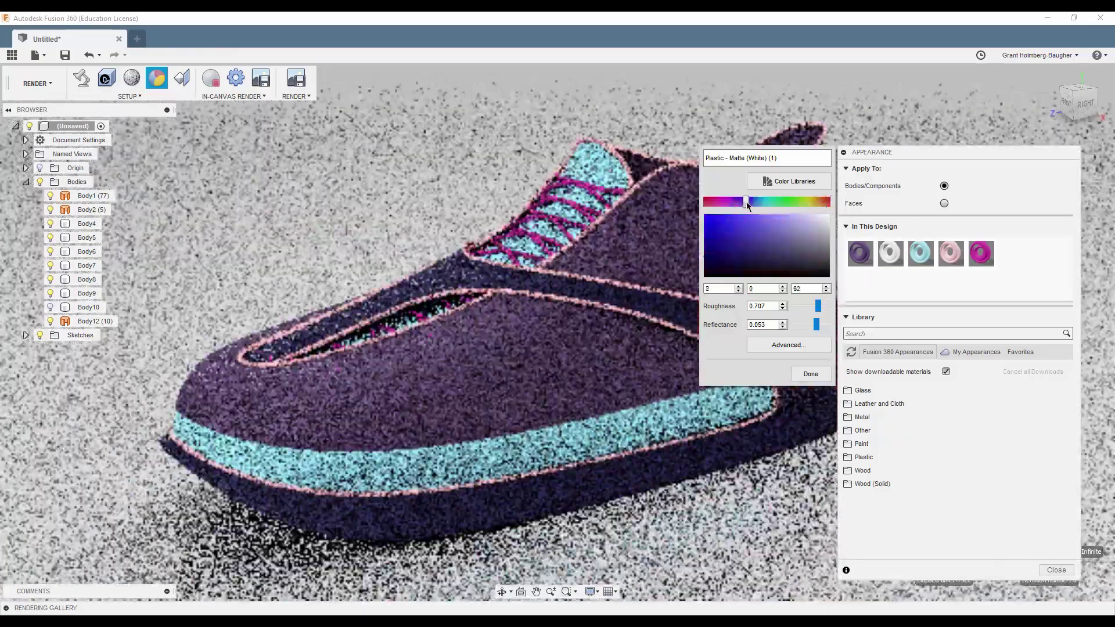
pyautogui.click(811, 374)
pyautogui.press('Escape')
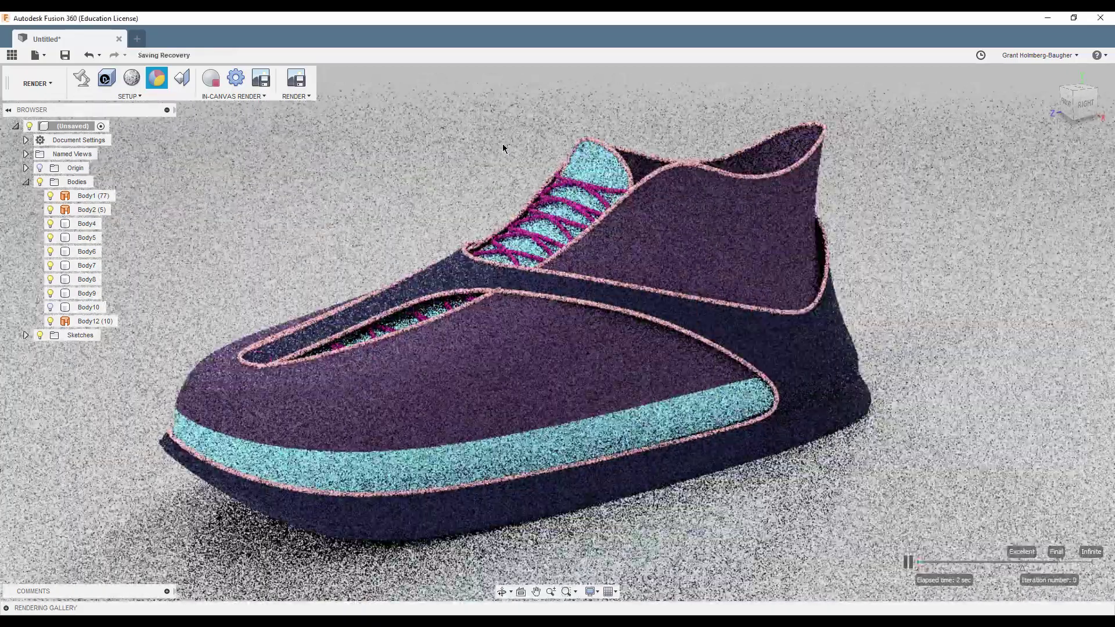
pyautogui.moveTo(503, 148)
pyautogui.keyDown('shift'); pyautogui.mouseDown(button='middle')
pyautogui.moveTo(536, 227)
pyautogui.moveTo(608, 236)
pyautogui.mouseUp(button='middle'); pyautogui.keyUp('shift')
pyautogui.scroll(2, 593, 176)
pyautogui.scroll(2, 650, 174)
pyautogui.scroll(2, 650, 175)
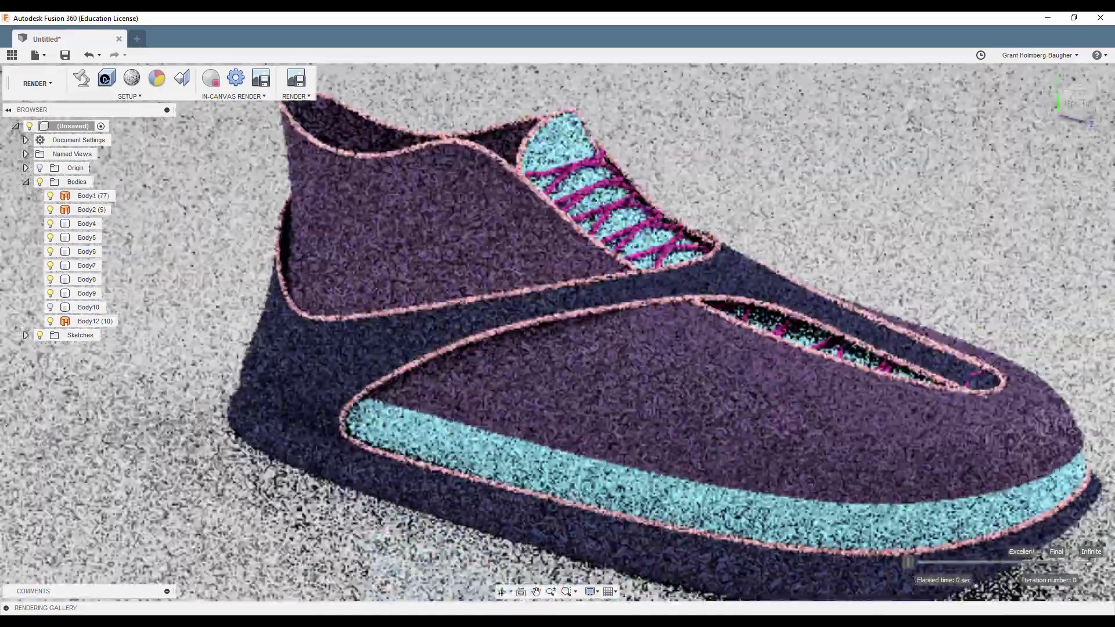
pyautogui.keyDown('shift'); pyautogui.moveTo(650, 174); pyautogui.dragTo(530, 167, button='middle'); pyautogui.keyUp('shift')
pyautogui.keyDown('shift'); pyautogui.moveTo(540, 110); pyautogui.dragTo(528, 117, button='middle'); pyautogui.keyUp('shift')
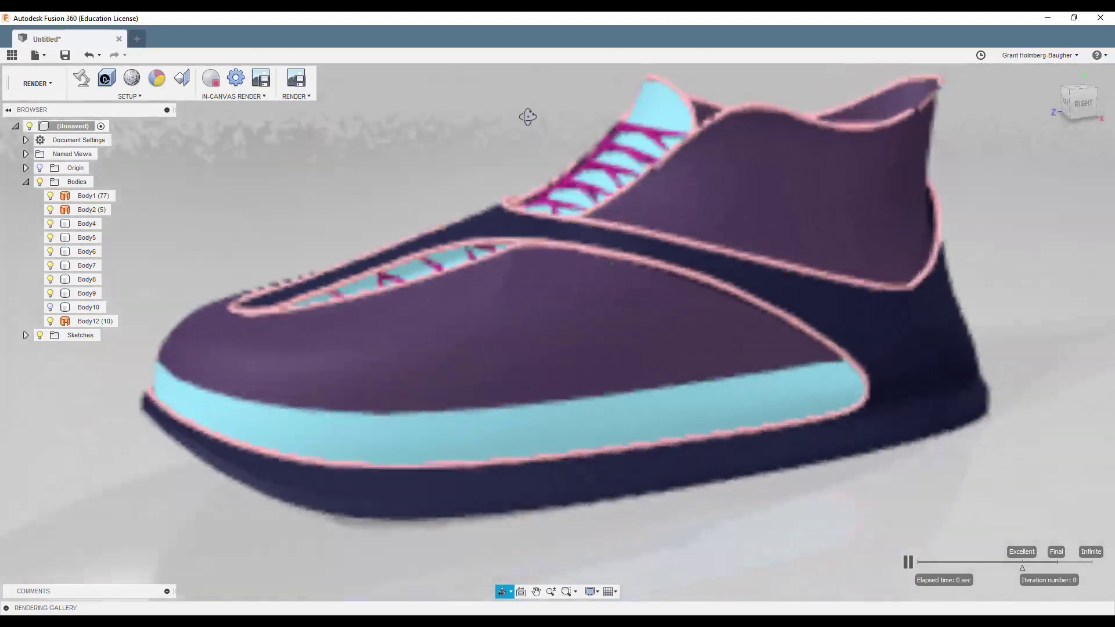
pyautogui.scroll(-3, 528, 116)
pyautogui.scroll(-2, 542, 130)
pyautogui.scroll(3, 488, 231)
pyautogui.scroll(-1, 475, 227)
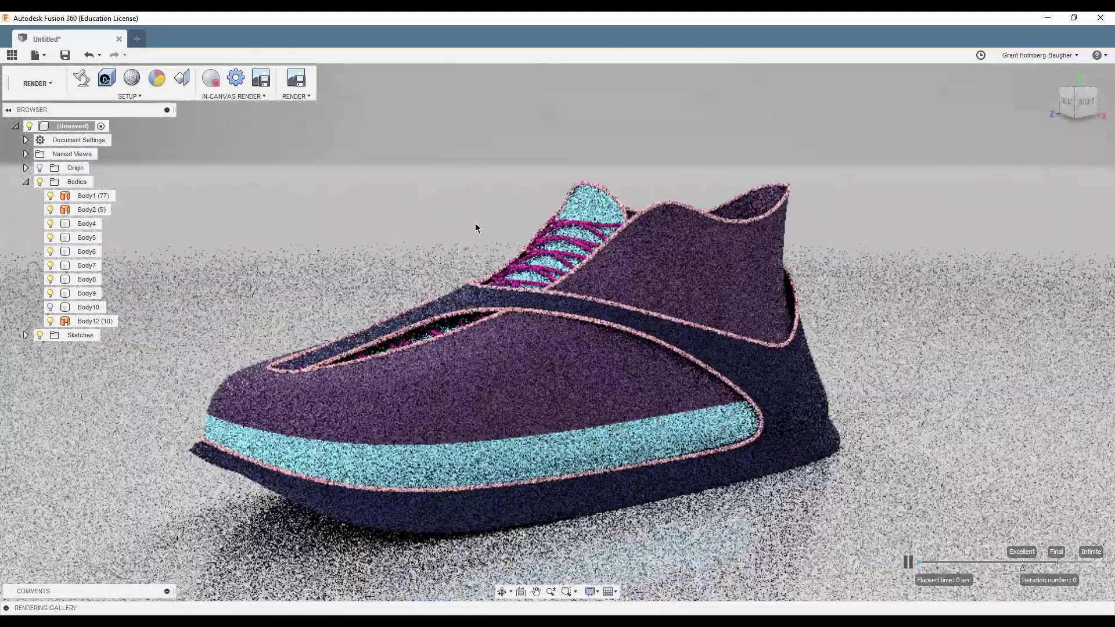
pyautogui.keyDown('shift'); pyautogui.moveTo(469, 216); pyautogui.dragTo(454, 215, button='middle'); pyautogui.keyUp('shift')
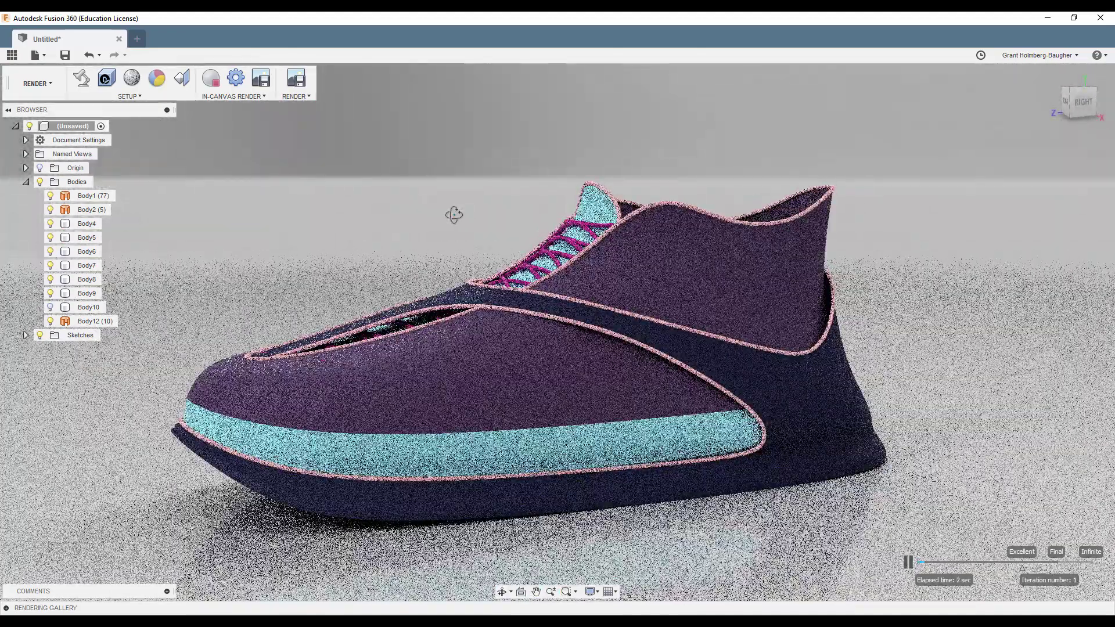
pyautogui.press('a')
# Step: Lighten the upper to lavender and shift the trim to a saturated dark magenta
pyautogui.doubleClick(982, 254)
pyautogui.moveTo(714, 228); pyautogui.dragTo(814, 234)
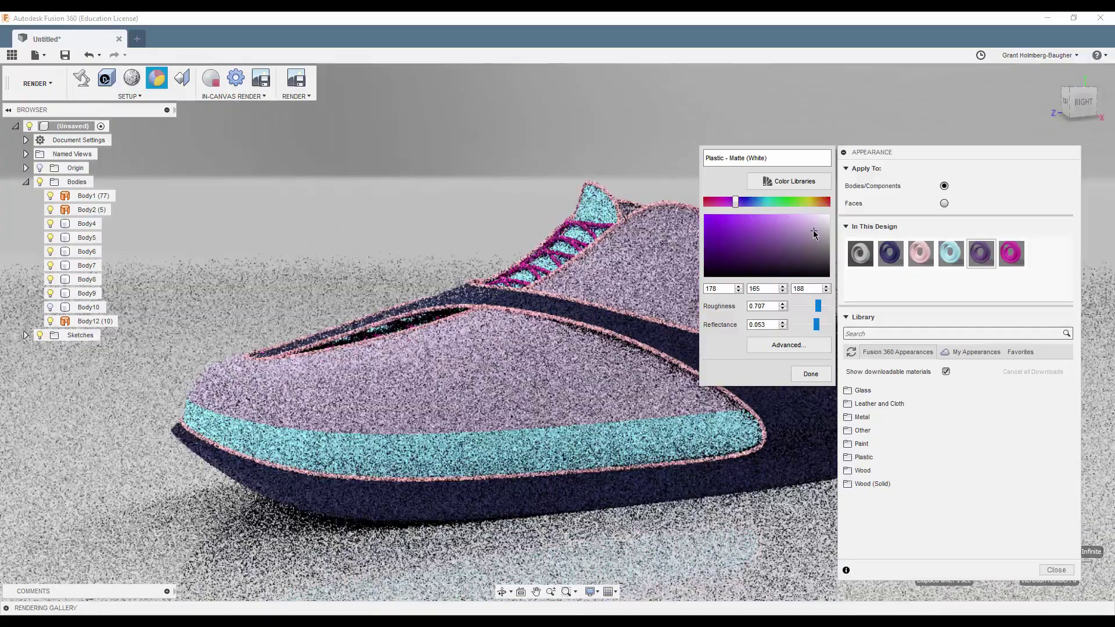
pyautogui.click(811, 374)
pyautogui.doubleClick(916, 247)
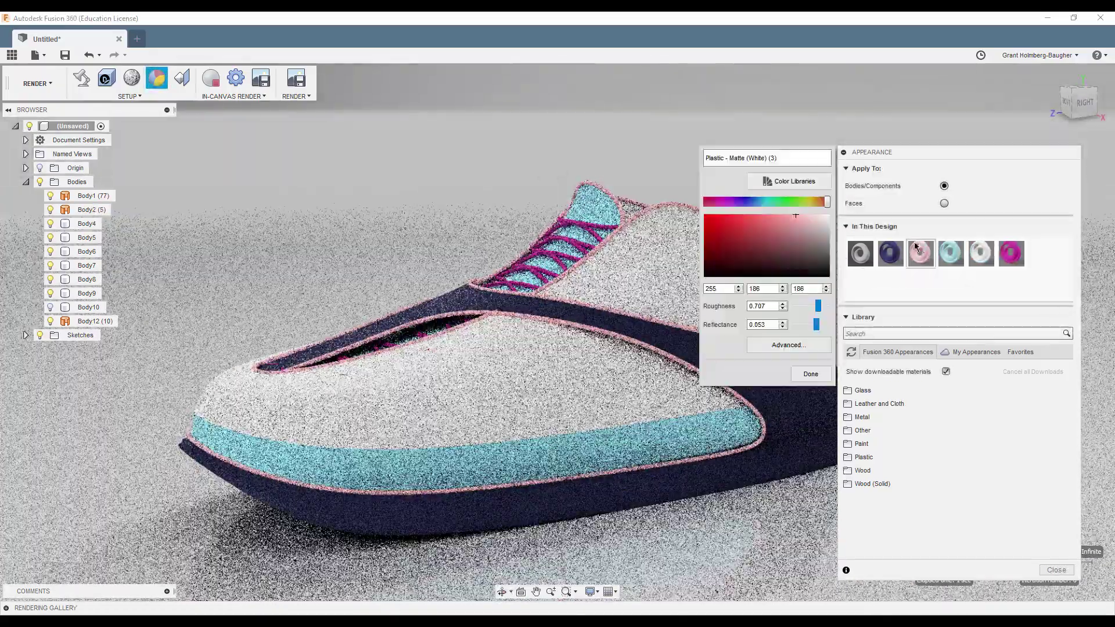
pyautogui.click(829, 216)
pyautogui.moveTo(827, 202); pyautogui.dragTo(727, 202)
pyautogui.click(759, 255)
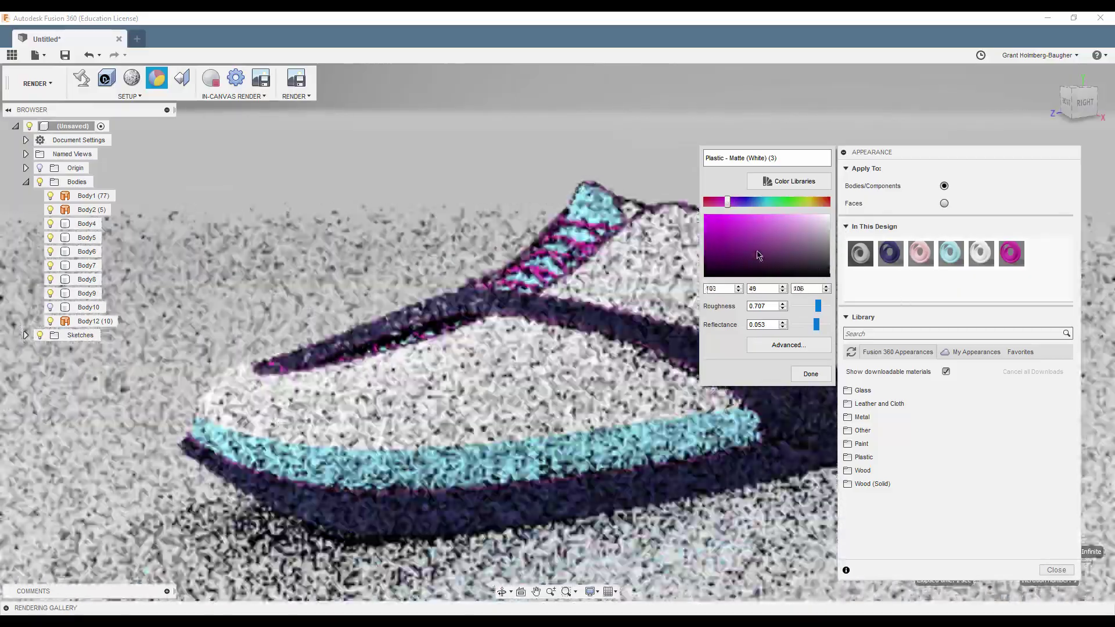
pyautogui.click(811, 374)
# Step: Try a near-white trim and a white sole material
pyautogui.doubleClick(1012, 254)
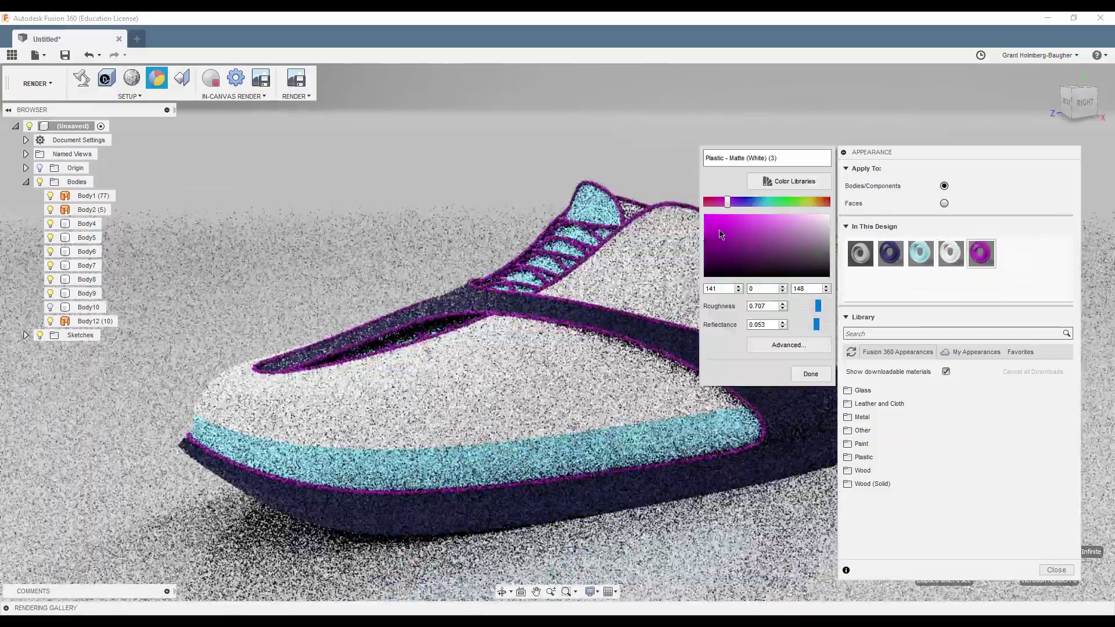
pyautogui.click(721, 234)
pyautogui.click(811, 374)
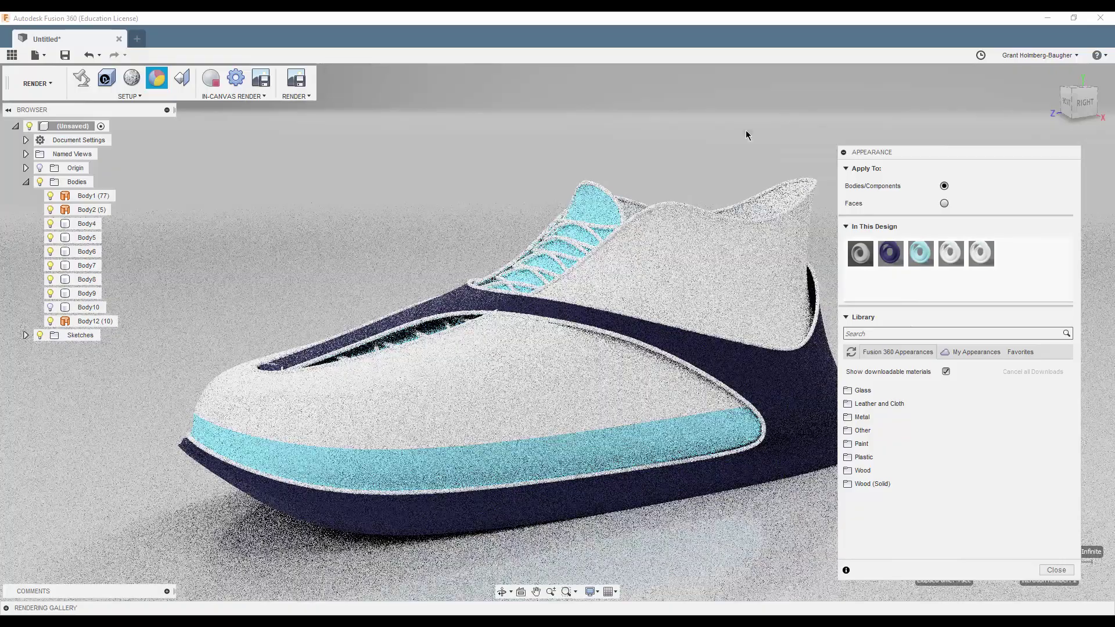
pyautogui.doubleClick(890, 254)
pyautogui.click(829, 216)
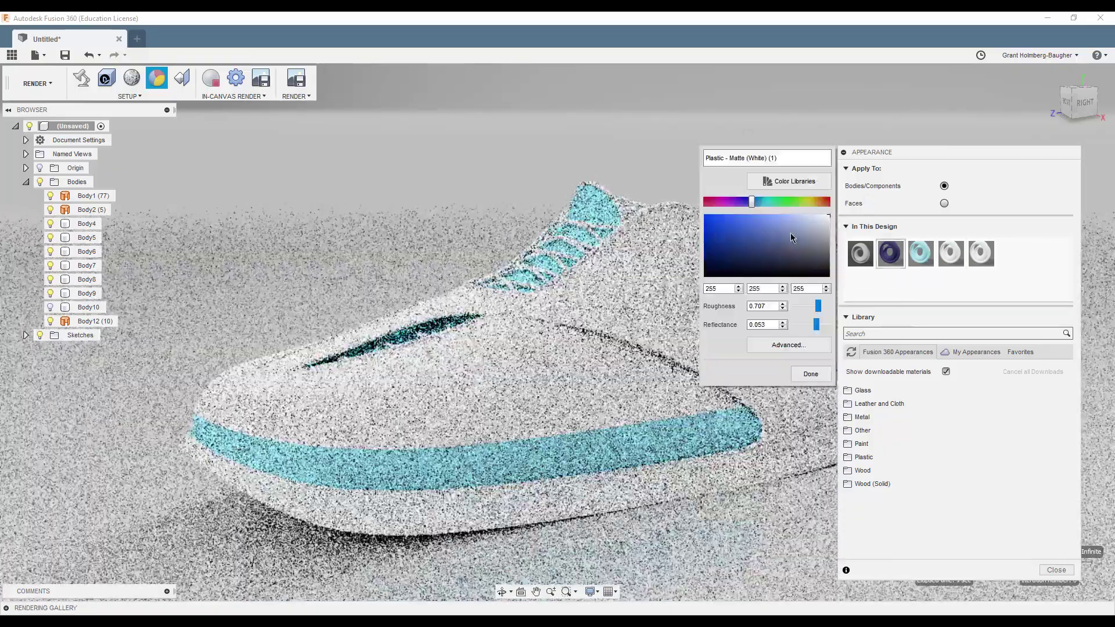
pyautogui.click(814, 375)
# Step: Try white on the aqua stripe and another material, then undo the white experiments
pyautogui.doubleClick(920, 253)
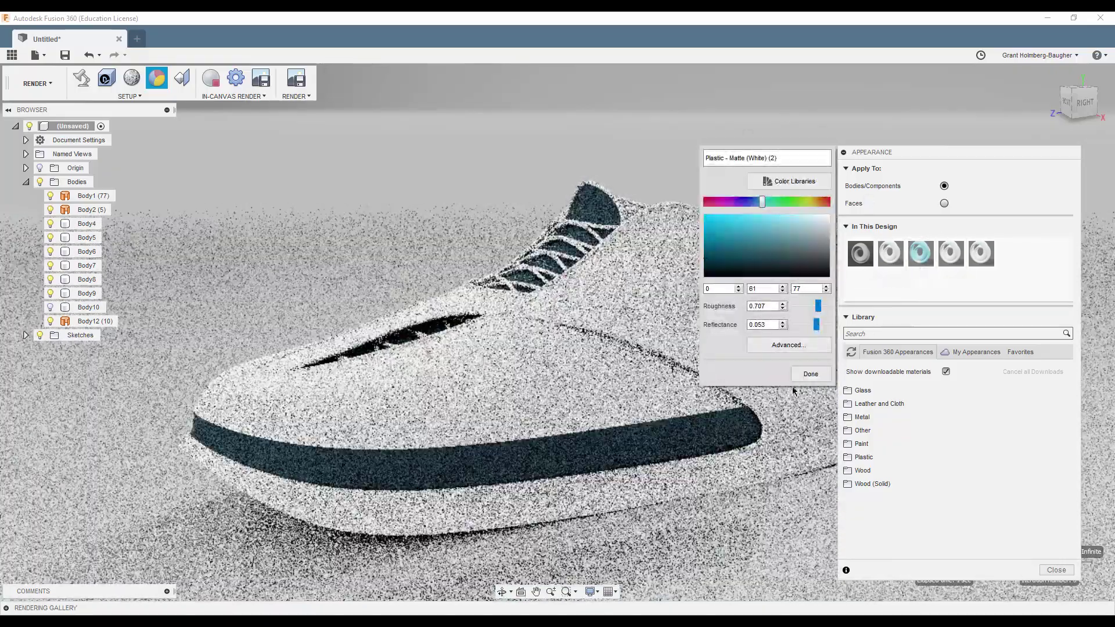
pyautogui.click(811, 375)
pyautogui.doubleClick(921, 253)
pyautogui.click(705, 216)
pyautogui.click(811, 374)
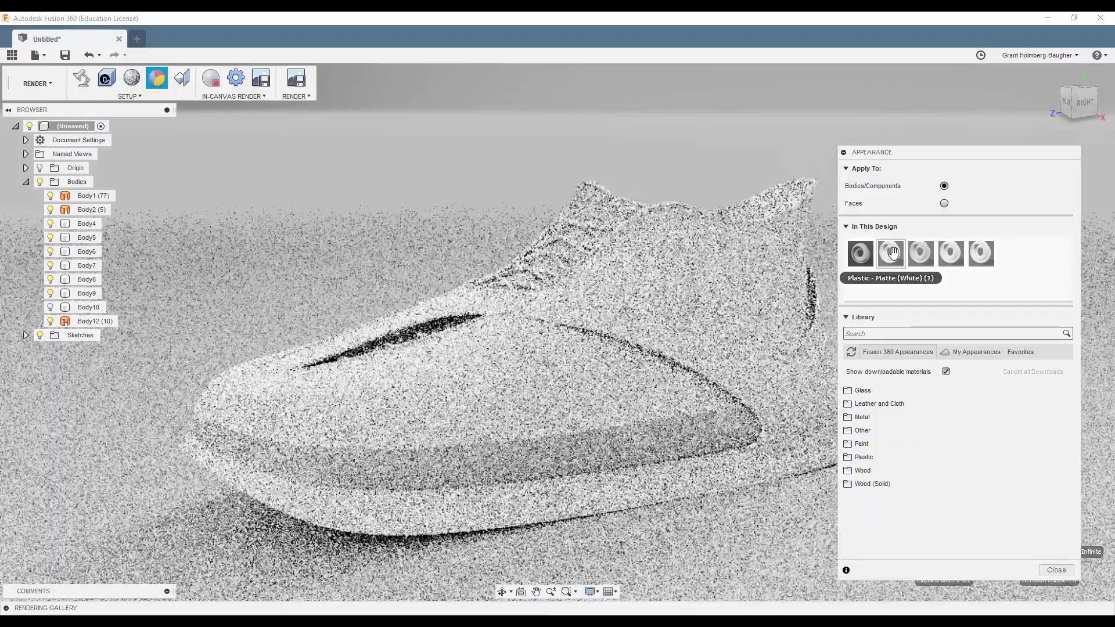
pyautogui.hotkey('ctrl', 'z')
pyautogui.hotkey('ctrl', 'z')
pyautogui.hotkey('ctrl', 'z')
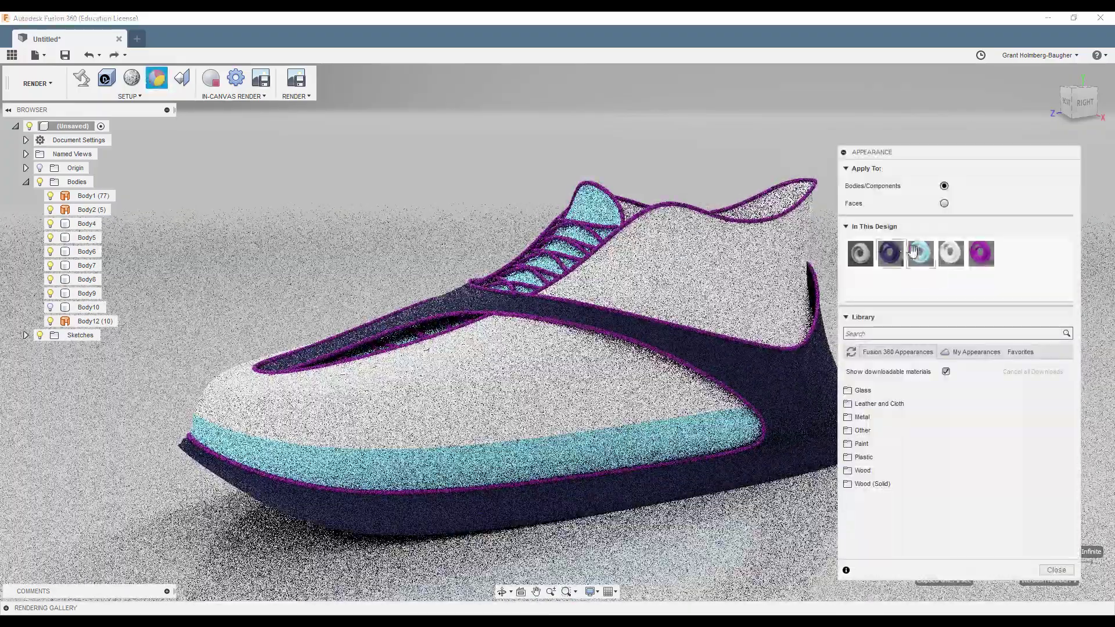
# Step: Review the trim colour and try a light blue on the navy sole material
pyautogui.click(725, 213)
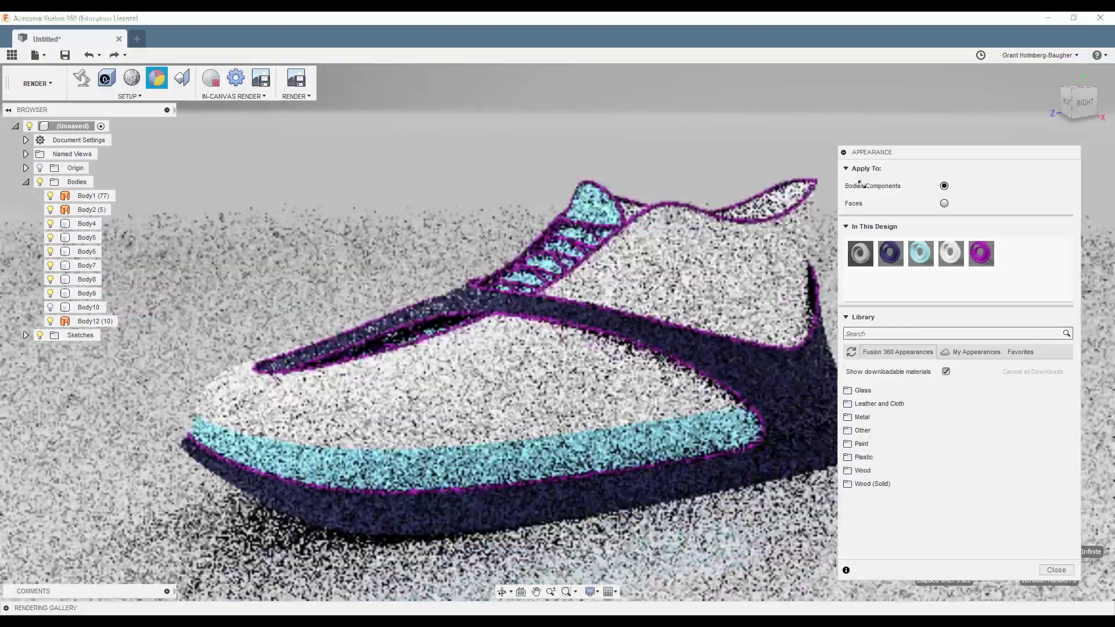
pyautogui.doubleClick(980, 254)
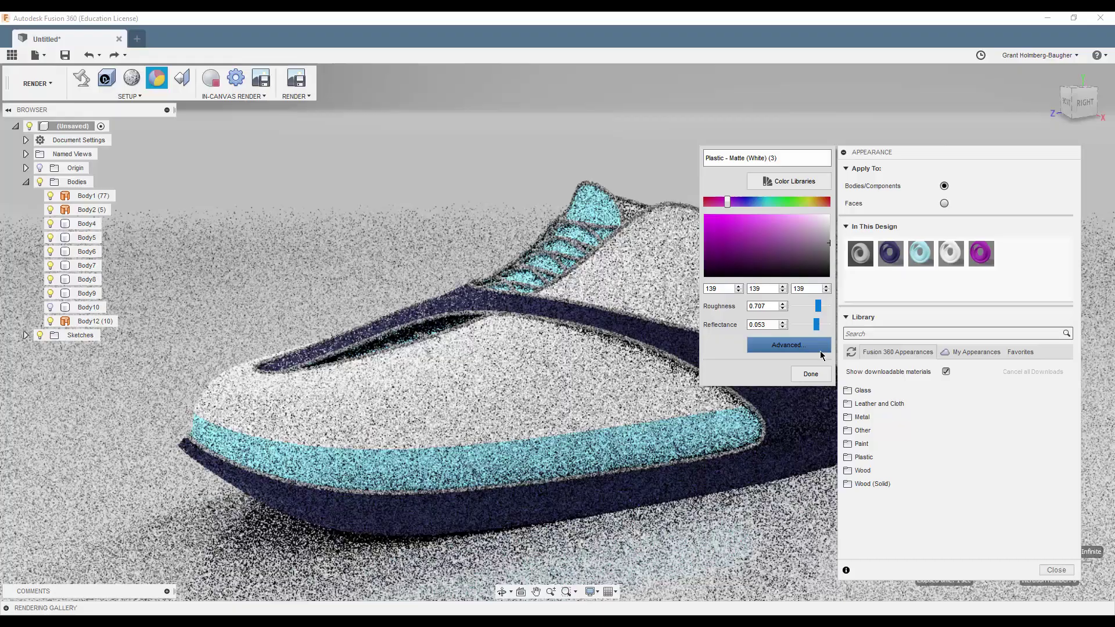
pyautogui.click(811, 374)
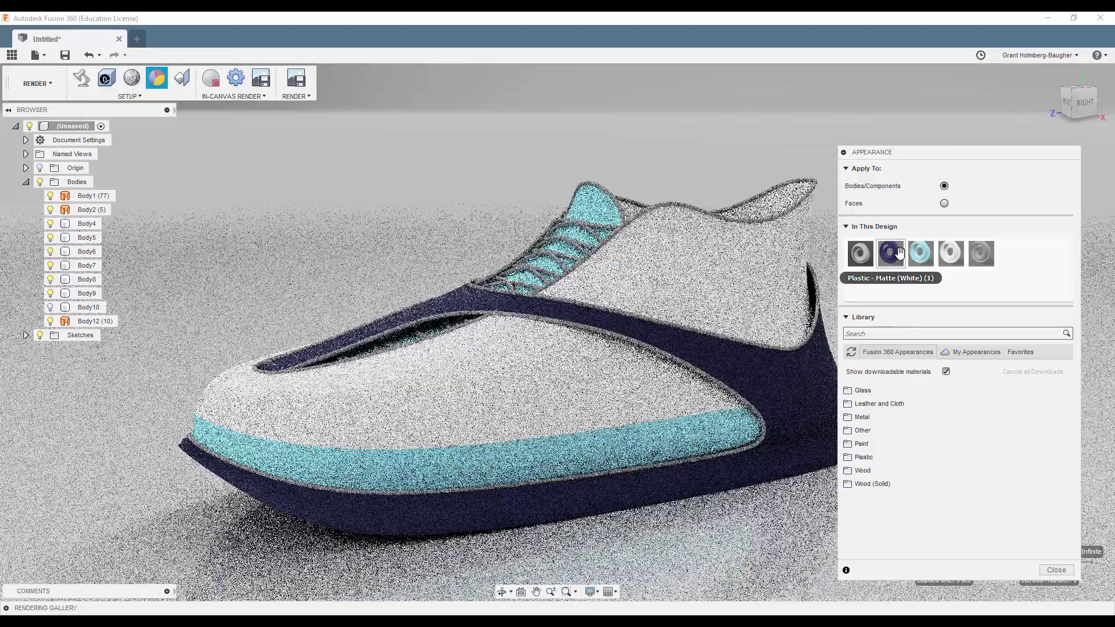
pyautogui.doubleClick(890, 254)
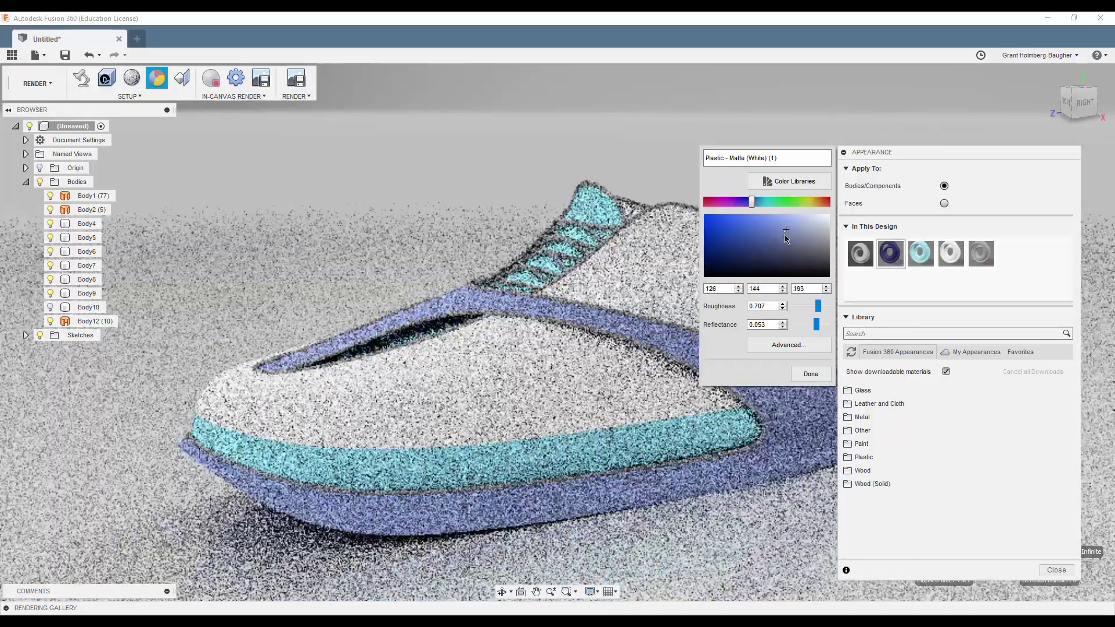
pyautogui.click(811, 374)
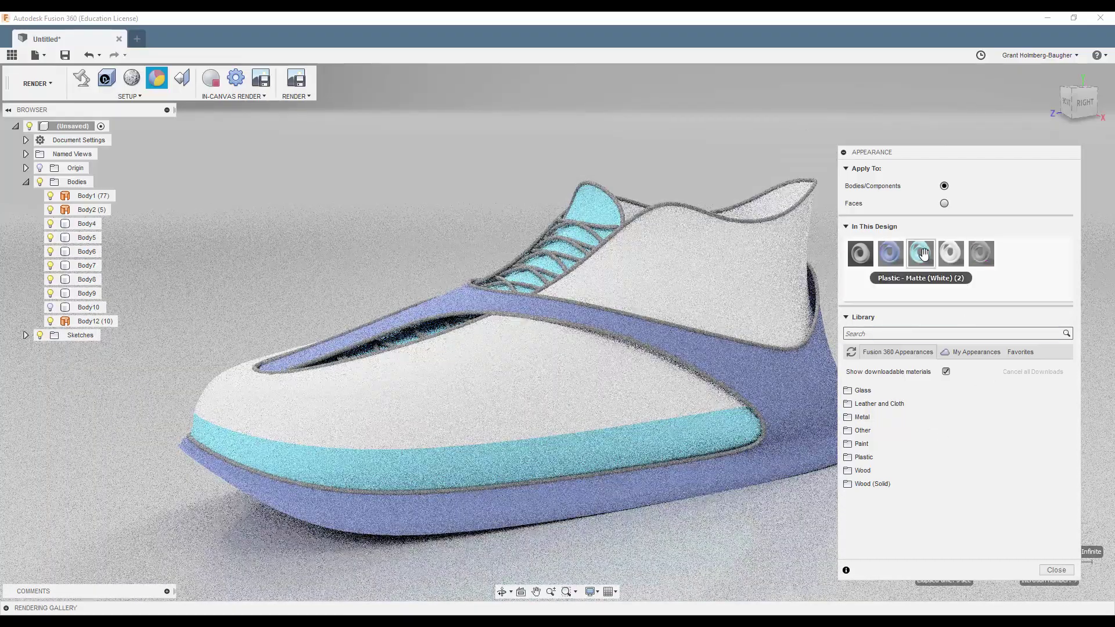
# Step: Shift the aqua stripe material to a purple shade and revisit the sole colour
pyautogui.doubleClick(923, 254)
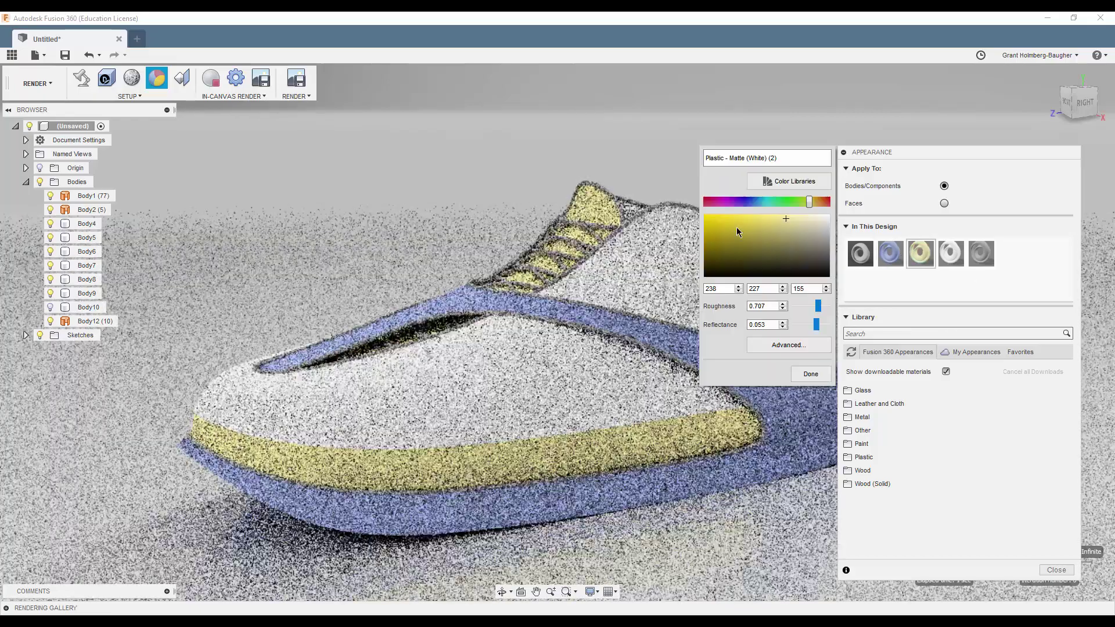
pyautogui.moveTo(765, 201); pyautogui.dragTo(739, 202)
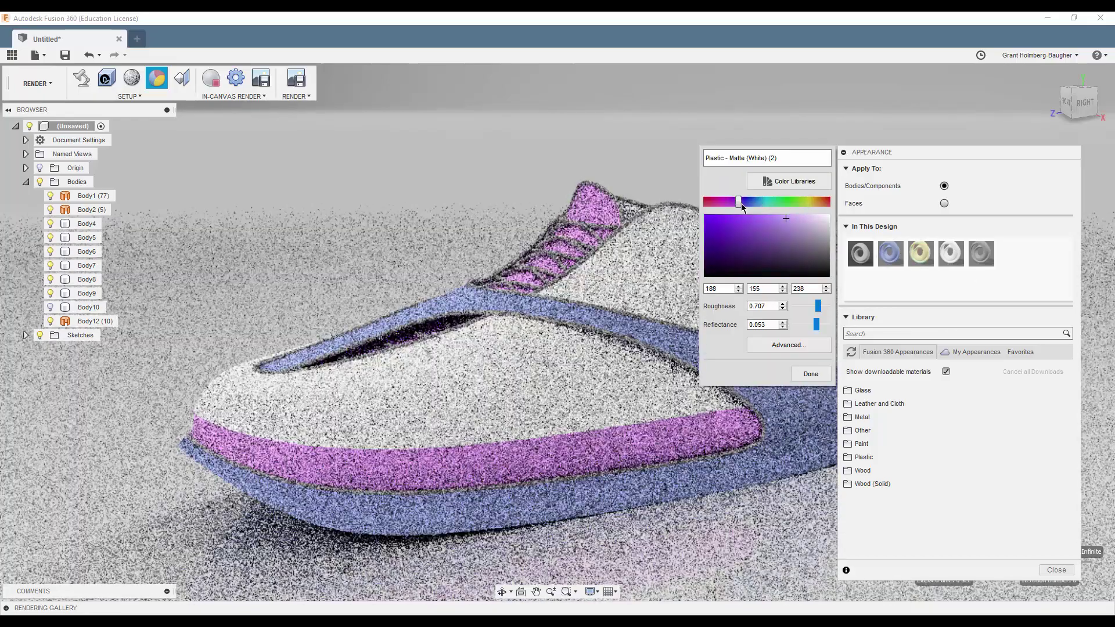
pyautogui.click(749, 234)
pyautogui.click(811, 374)
pyautogui.doubleClick(890, 254)
pyautogui.click(737, 257)
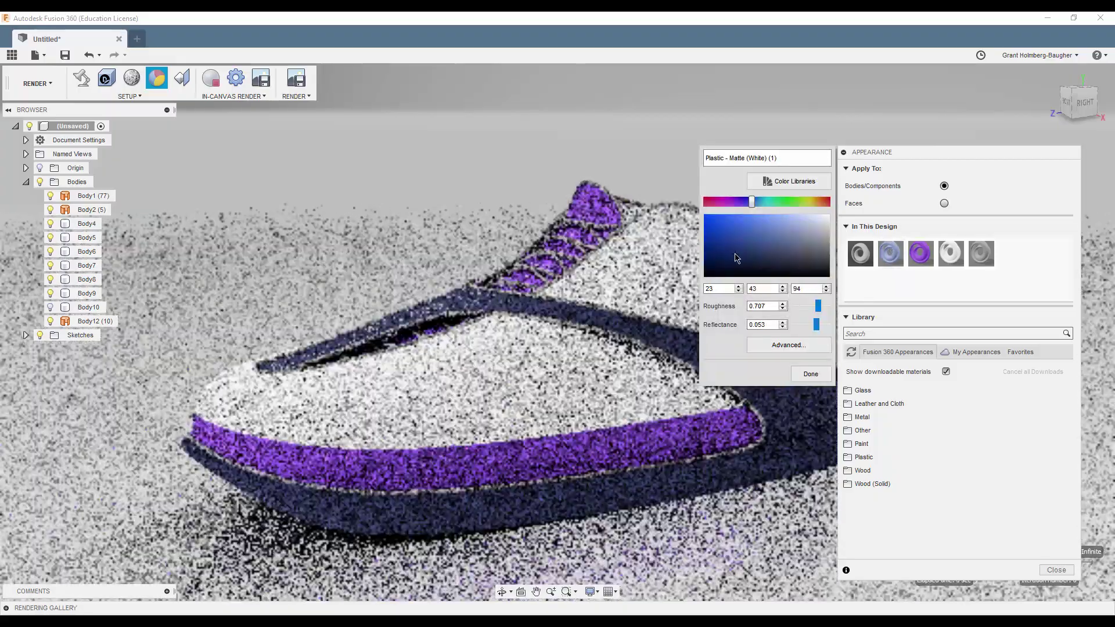
pyautogui.click(811, 375)
# Step: Try an orange-yellow trim and a teal-tinted upper
pyautogui.doubleClick(951, 253)
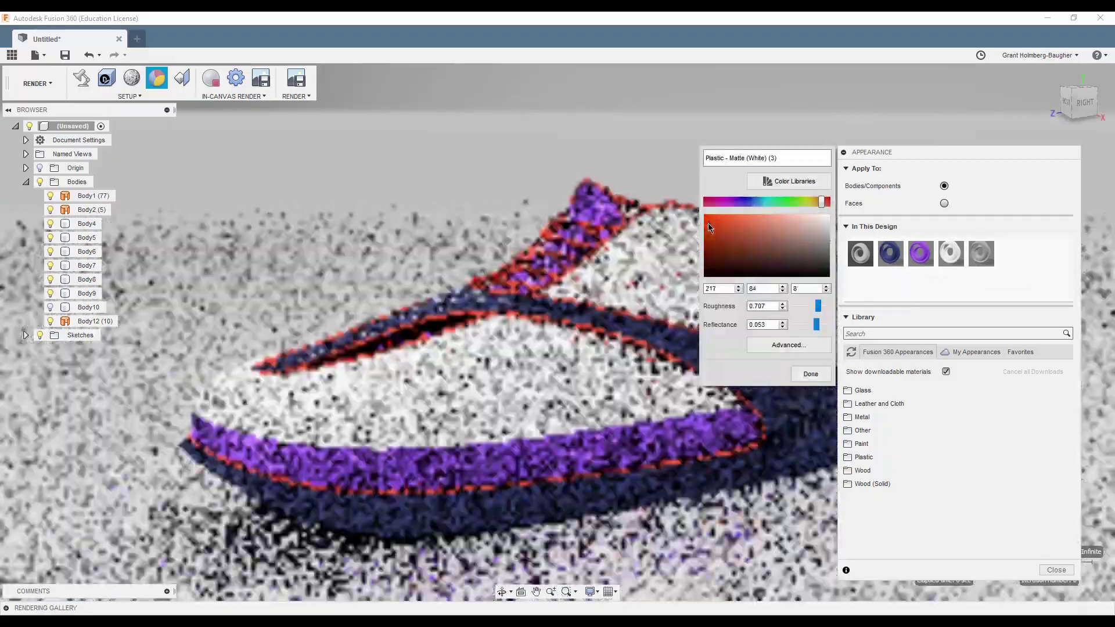
pyautogui.moveTo(828, 201); pyautogui.dragTo(790, 205)
pyautogui.click(811, 374)
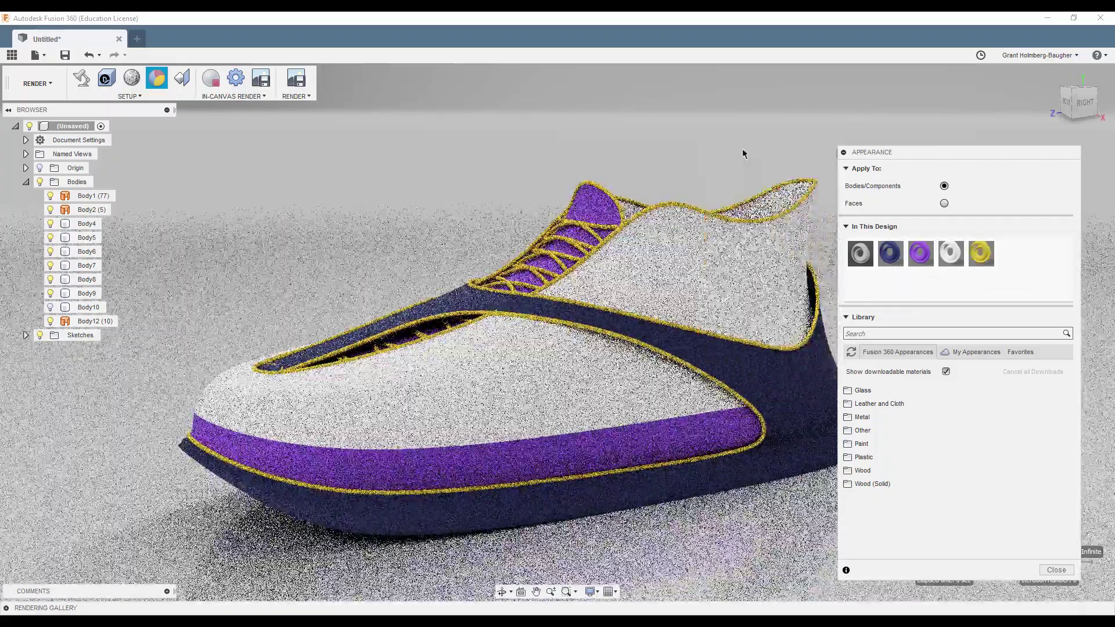
pyautogui.doubleClick(854, 257)
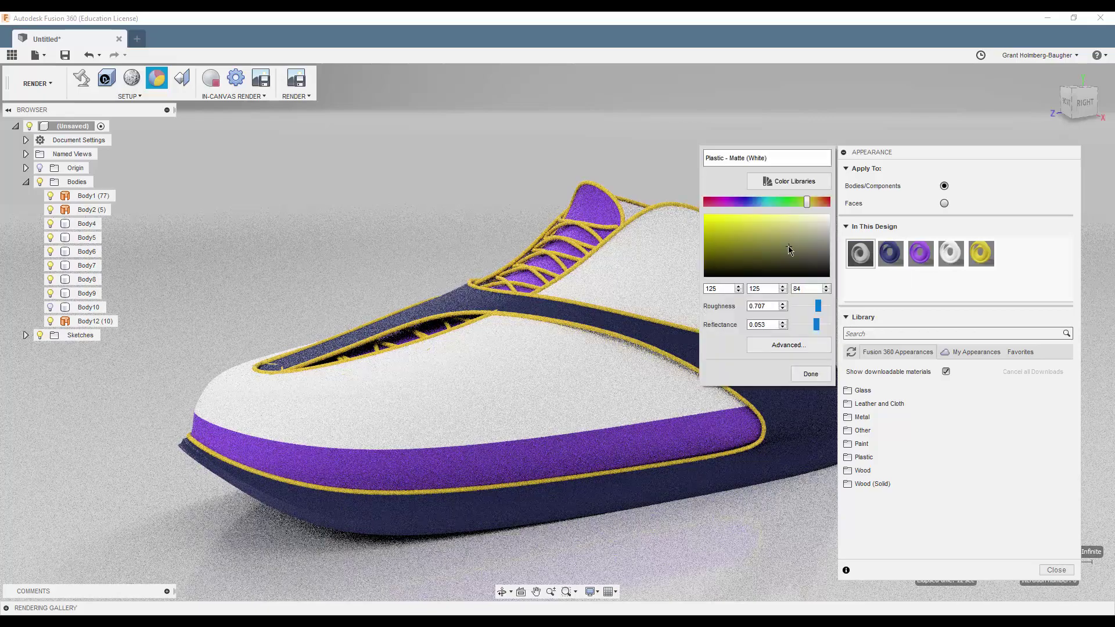
pyautogui.click(799, 372)
pyautogui.doubleClick(950, 258)
pyautogui.moveTo(827, 201)
pyautogui.mouseDown()
pyautogui.moveTo(752, 202)
pyautogui.moveTo(773, 202)
pyautogui.mouseUp()
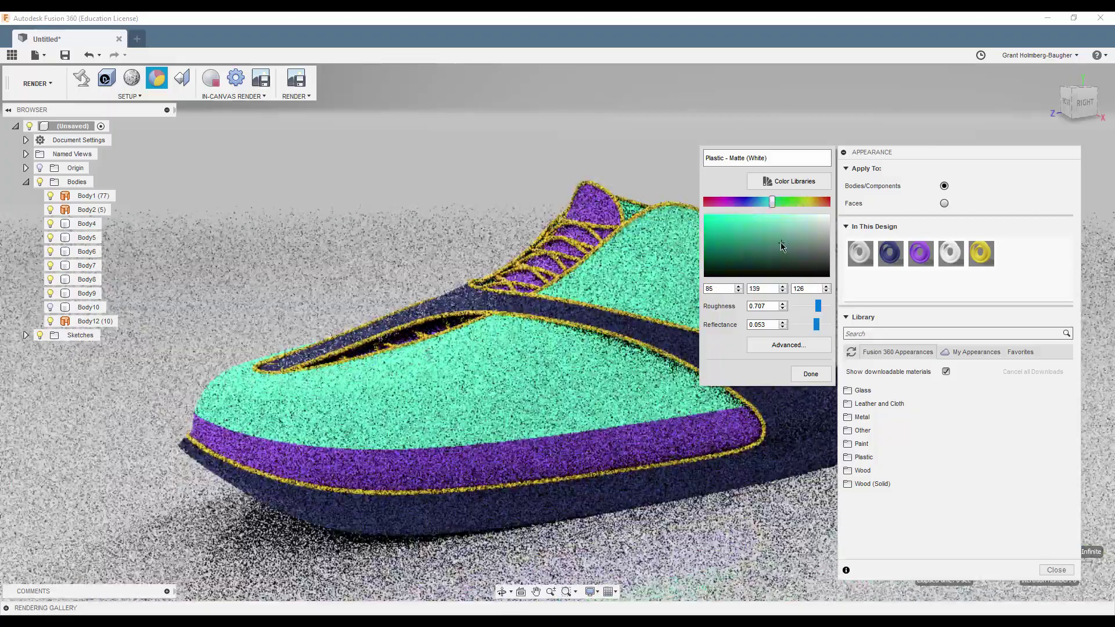
pyautogui.moveTo(781, 244); pyautogui.dragTo(794, 227)
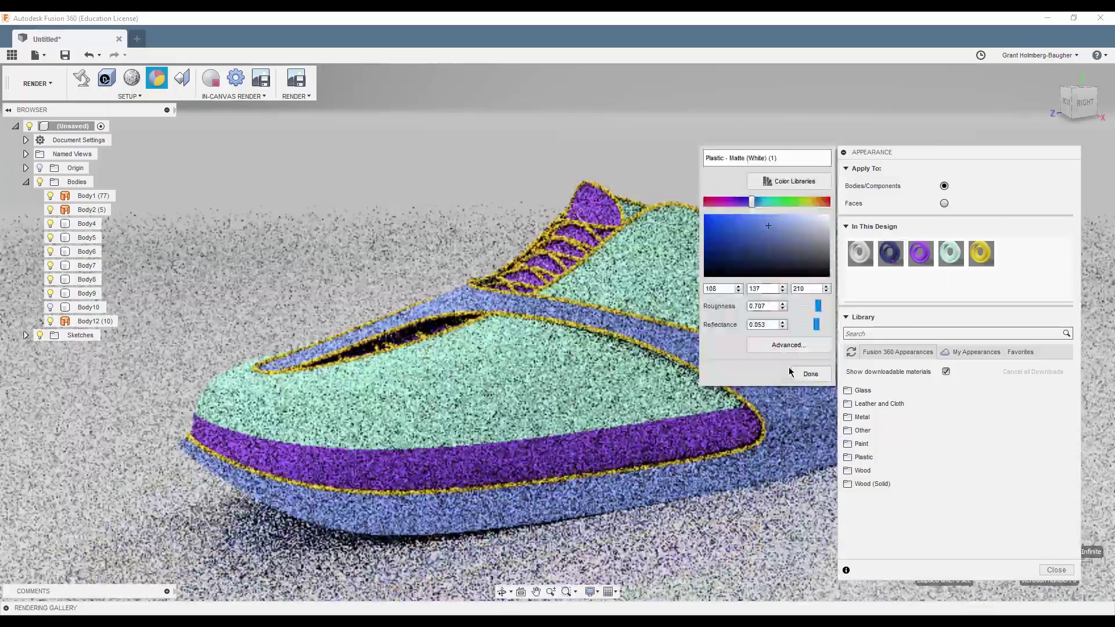
pyautogui.click(793, 373)
pyautogui.doubleClick(923, 249)
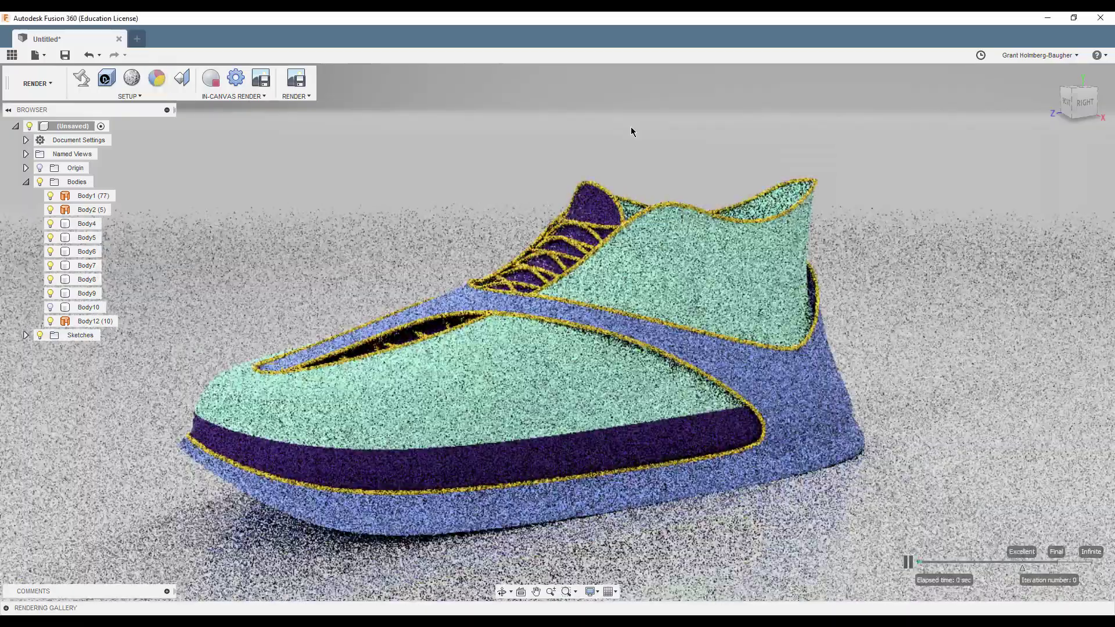
# Step: Undo and redo appearance changes to restore the white upper and navy sole
pyautogui.hotkey('ctrl', 'y')
pyautogui.hotkey('ctrl', 'y')
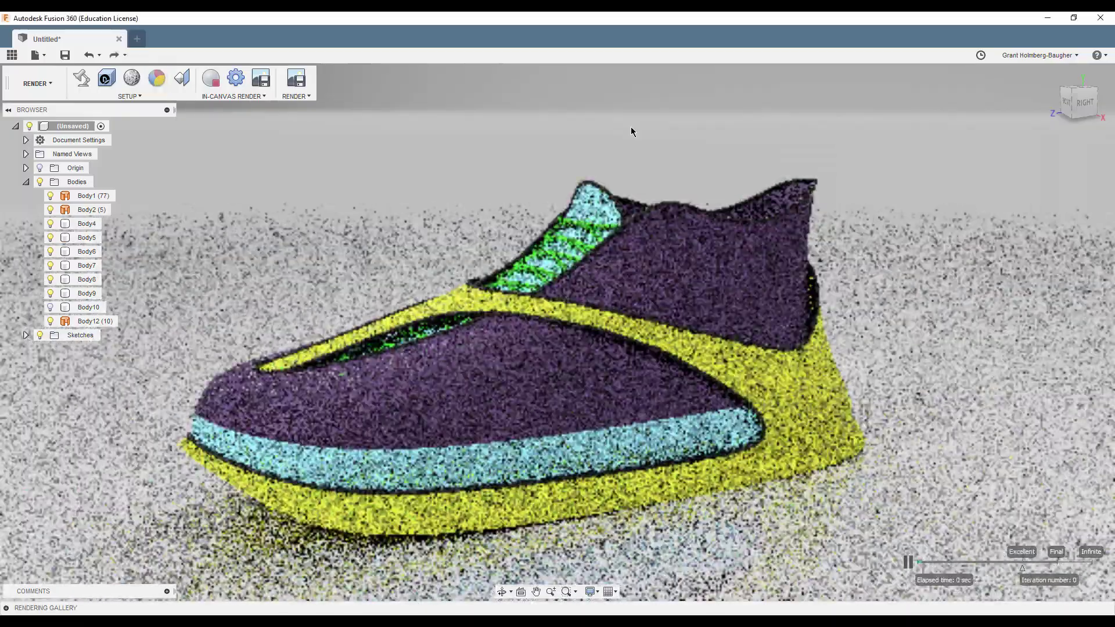
pyautogui.click(115, 55)
pyautogui.click(115, 55)
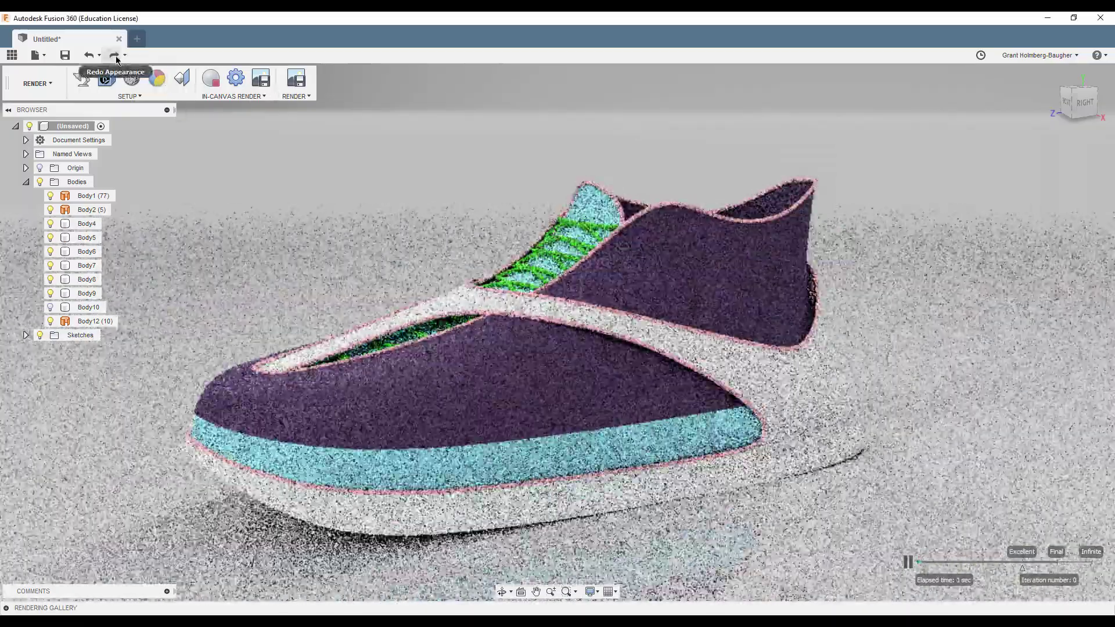
pyautogui.click(115, 56)
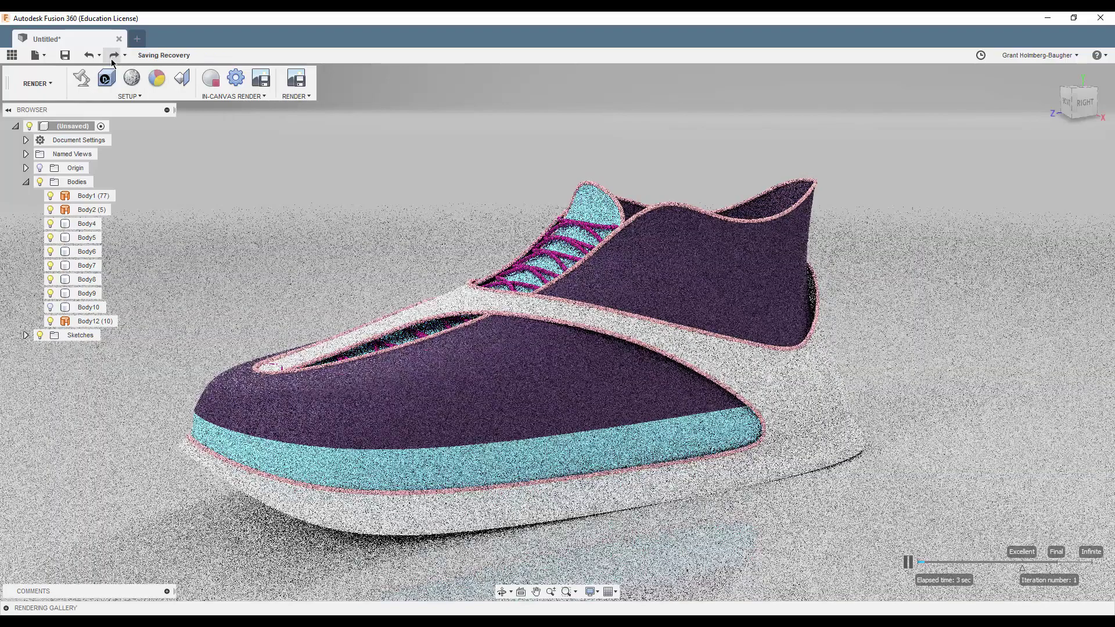
pyautogui.click(112, 59)
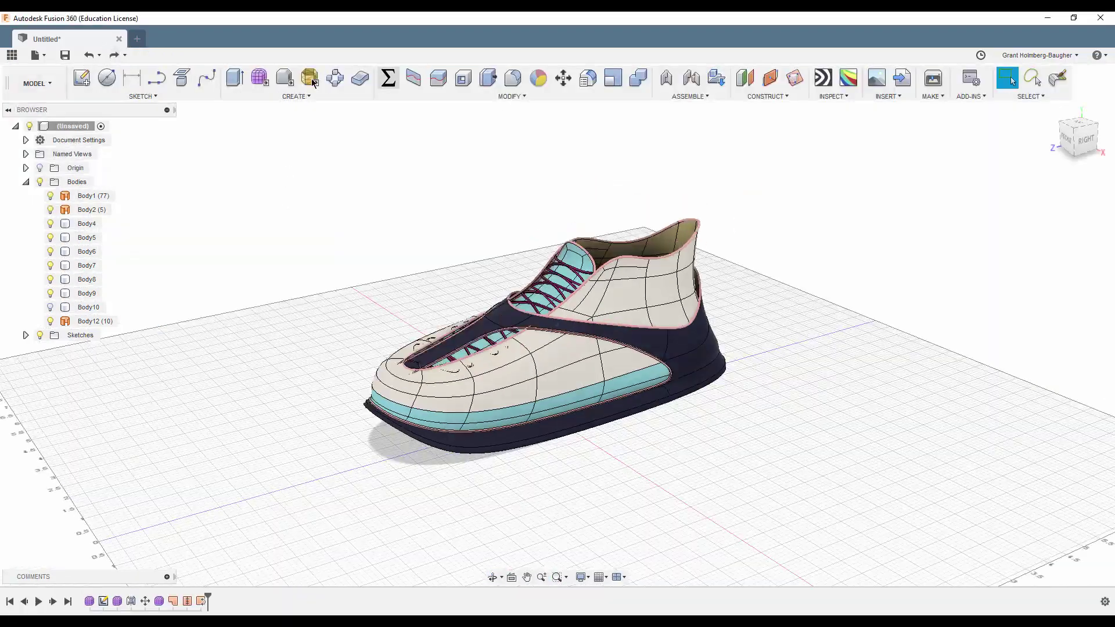
# Step: Sketch a small circle on the ground plane and extrude it into a disc
pyautogui.press('c')
pyautogui.click(278, 498)
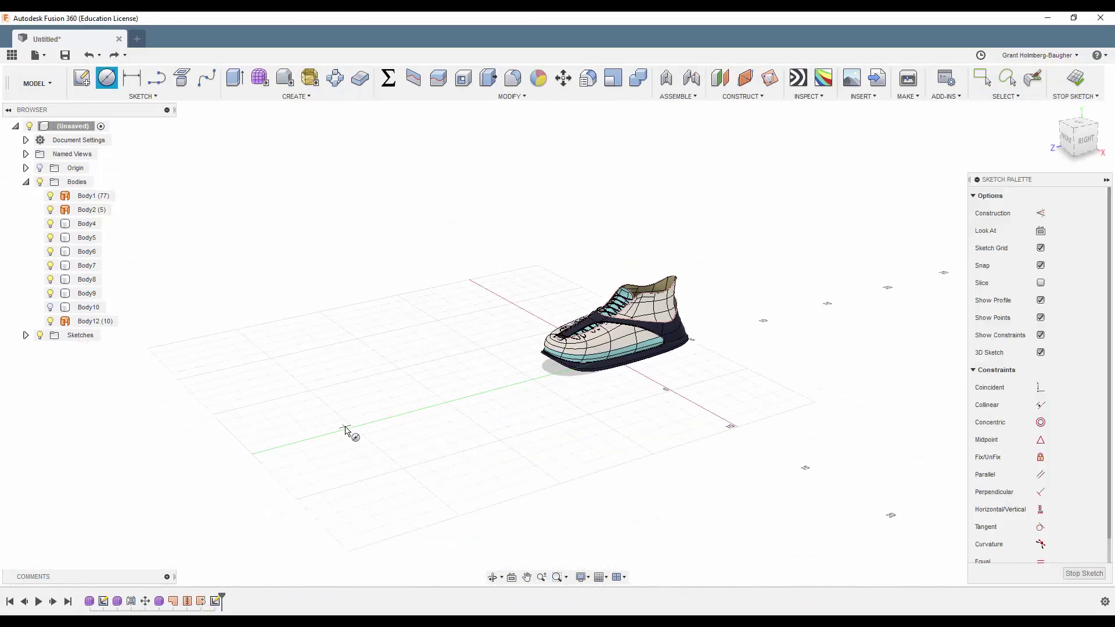
pyautogui.click(304, 455)
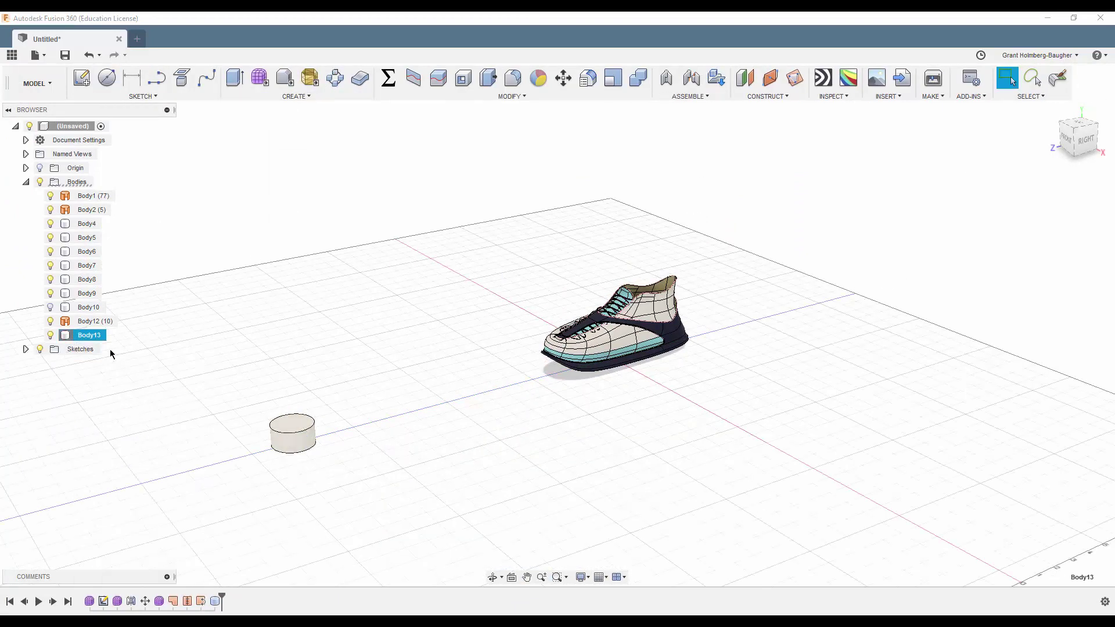
# Step: Lift the disc high above the shoe and set up a circular pattern of it
pyautogui.press('m')
pyautogui.scroll(-3, 449, 323)
pyautogui.moveTo(448, 324); pyautogui.dragTo(361, 168)
pyautogui.click(523, 155)
pyautogui.keyDown('shift'); pyautogui.moveTo(523, 155); pyautogui.dragTo(510, 246, button='middle'); pyautogui.keyUp('shift')
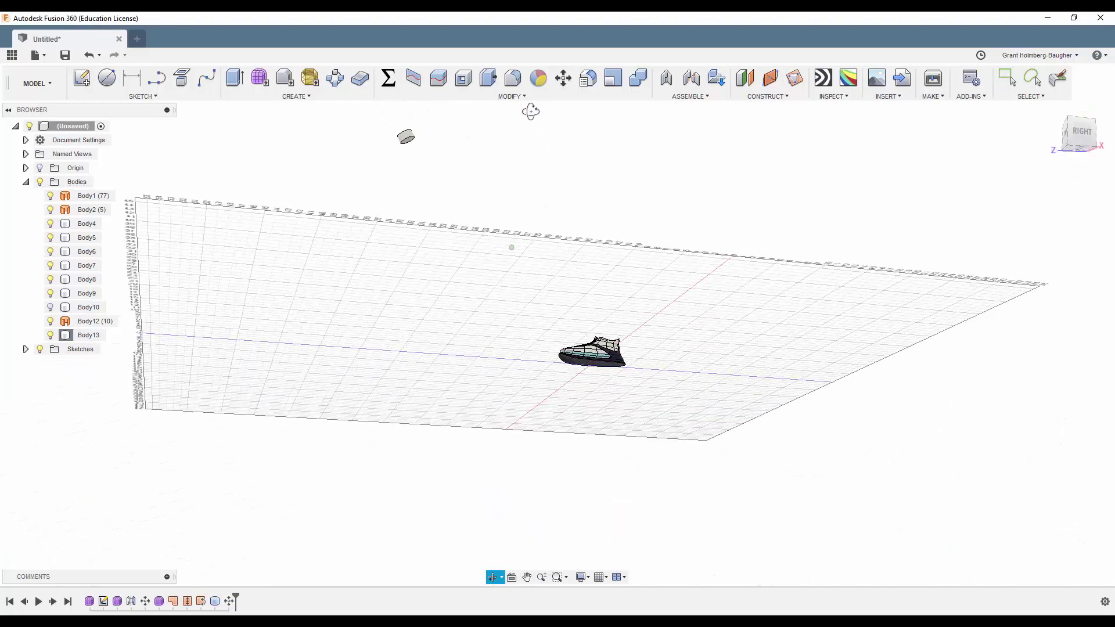
pyautogui.press('a')
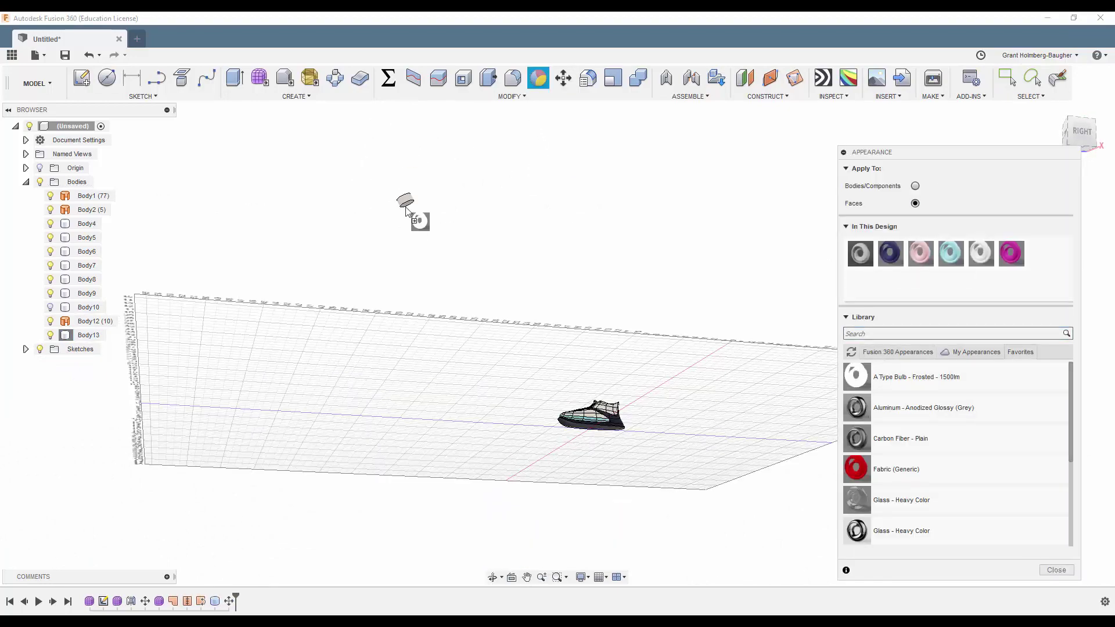
pyautogui.keyDown('shift'); pyautogui.moveTo(407, 208); pyautogui.dragTo(410, 219, button='middle'); pyautogui.keyUp('shift')
pyautogui.press('p')
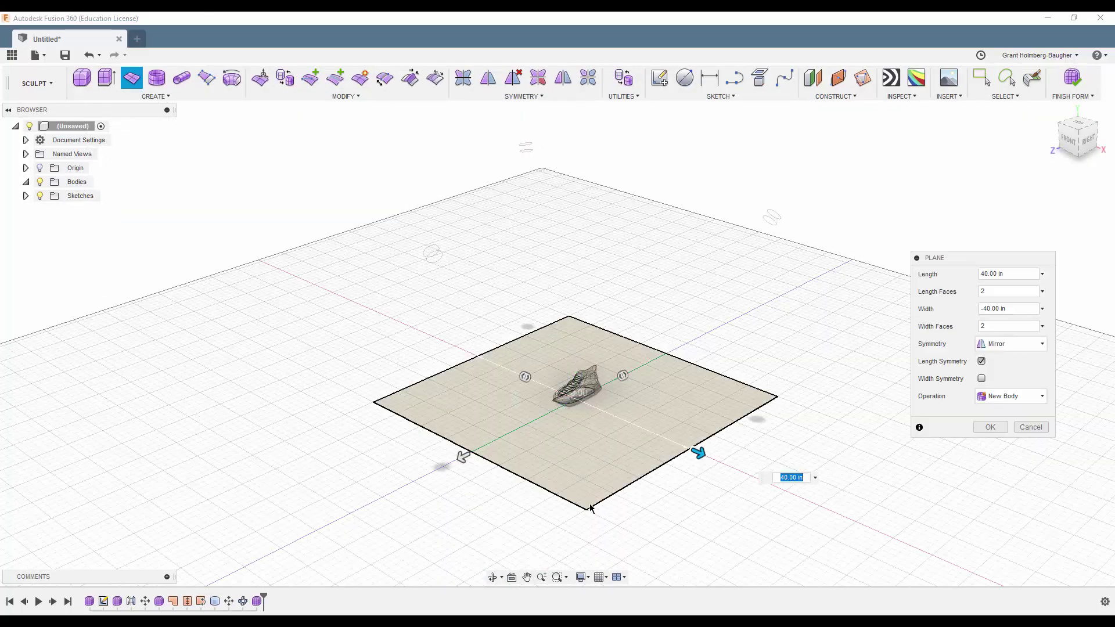
# Step: Pull the plane's back edges up into walls with Edit Form
pyautogui.press('Return')
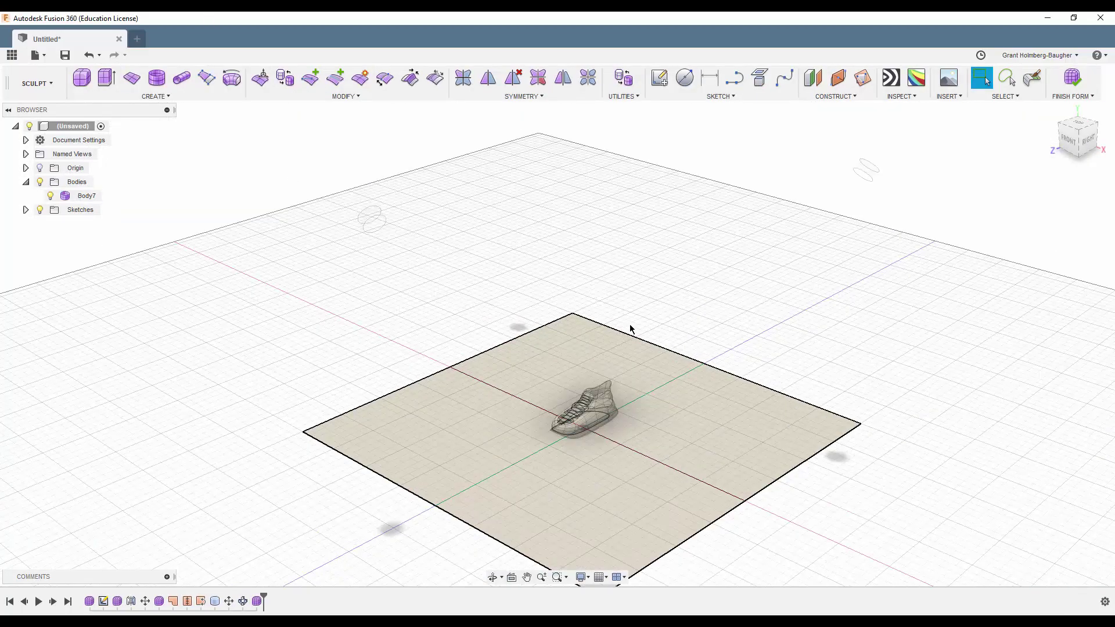
pyautogui.rightClick(548, 323)
pyautogui.click(600, 304)
pyautogui.click(621, 337)
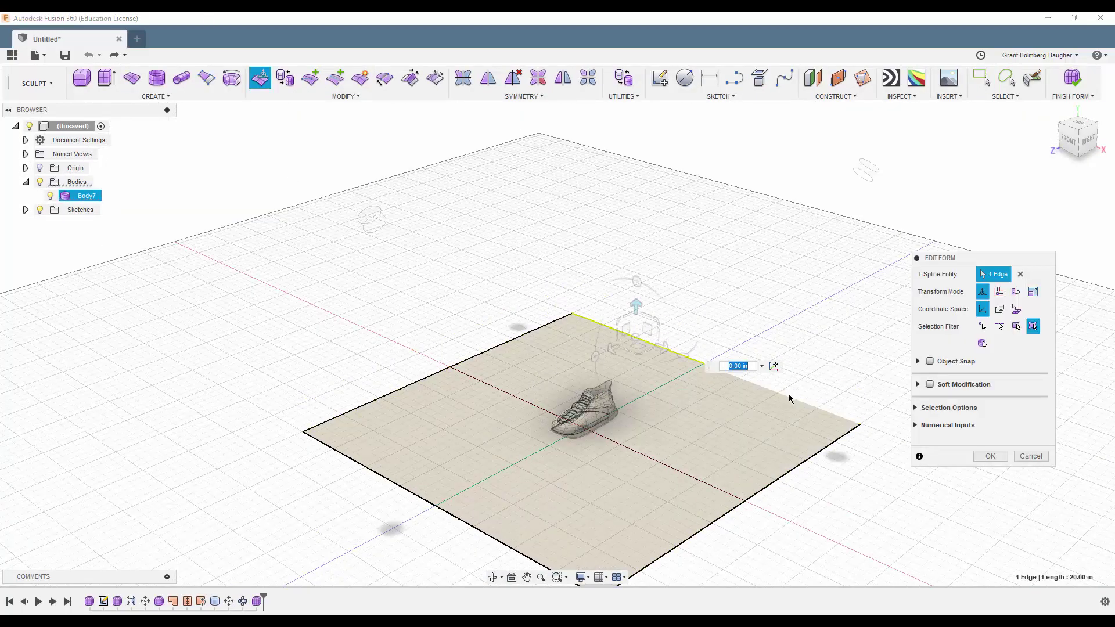
pyautogui.keyDown('alt'); pyautogui.moveTo(577, 345); pyautogui.dragTo(577, 244); pyautogui.keyUp('alt')
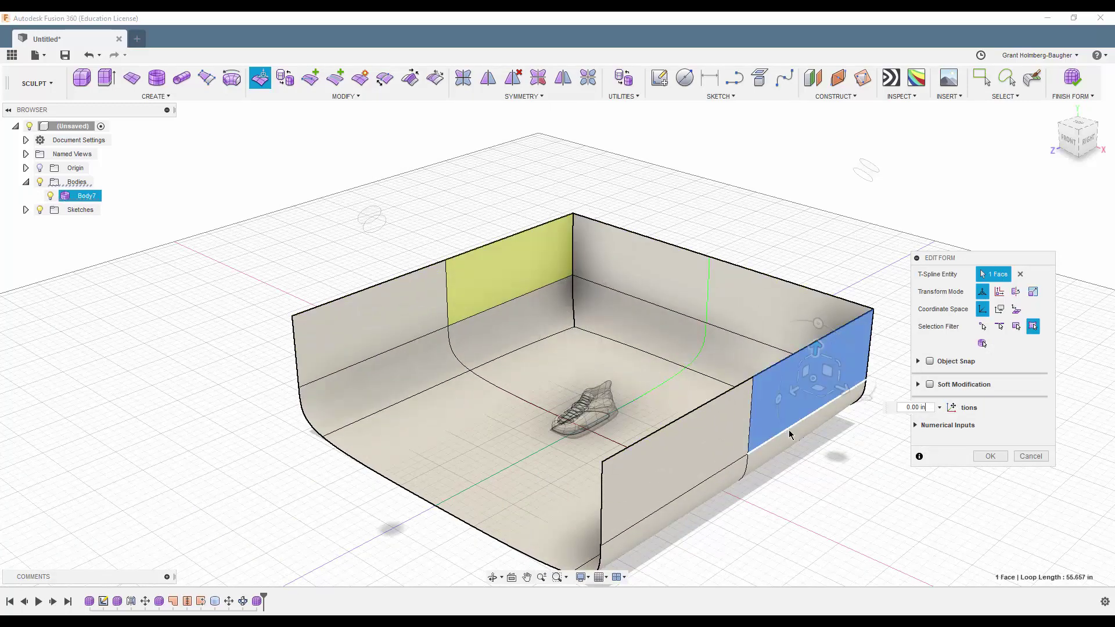
pyautogui.click(722, 431)
pyautogui.press('Return')
# Step: Delete the front wall faces and extend the floor edge toward the front
pyautogui.doubleClick(701, 443)
pyautogui.press('Delete')
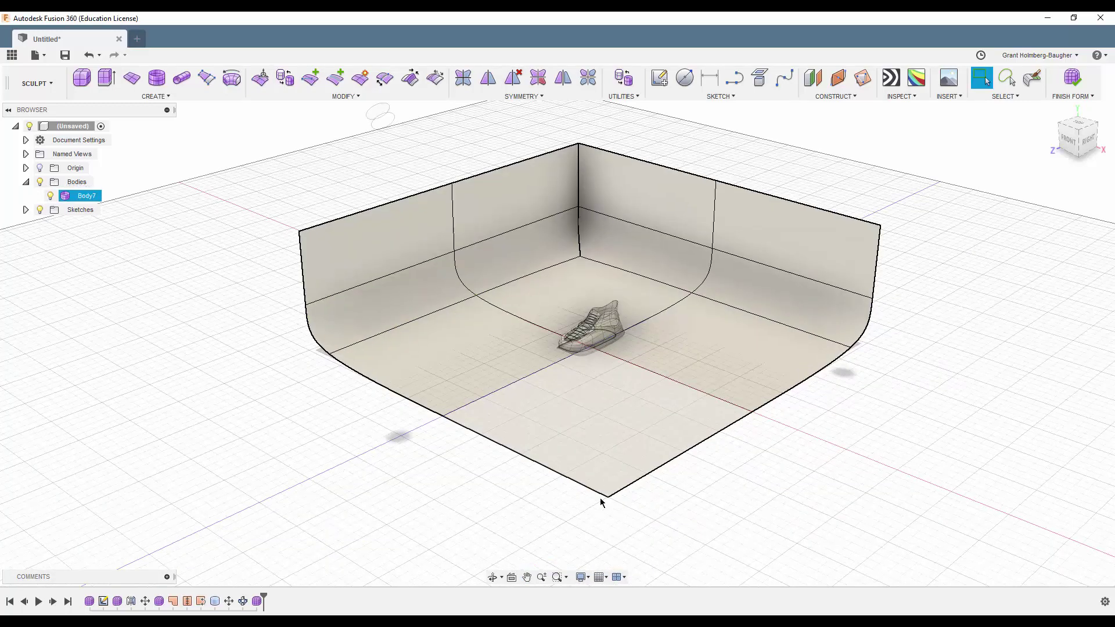
pyautogui.click(596, 406)
pyautogui.moveTo(597, 407); pyautogui.dragTo(598, 462)
# Step: Uncrease the vertical back corner edges to round the backdrop corner
pyautogui.doubleClick(579, 232)
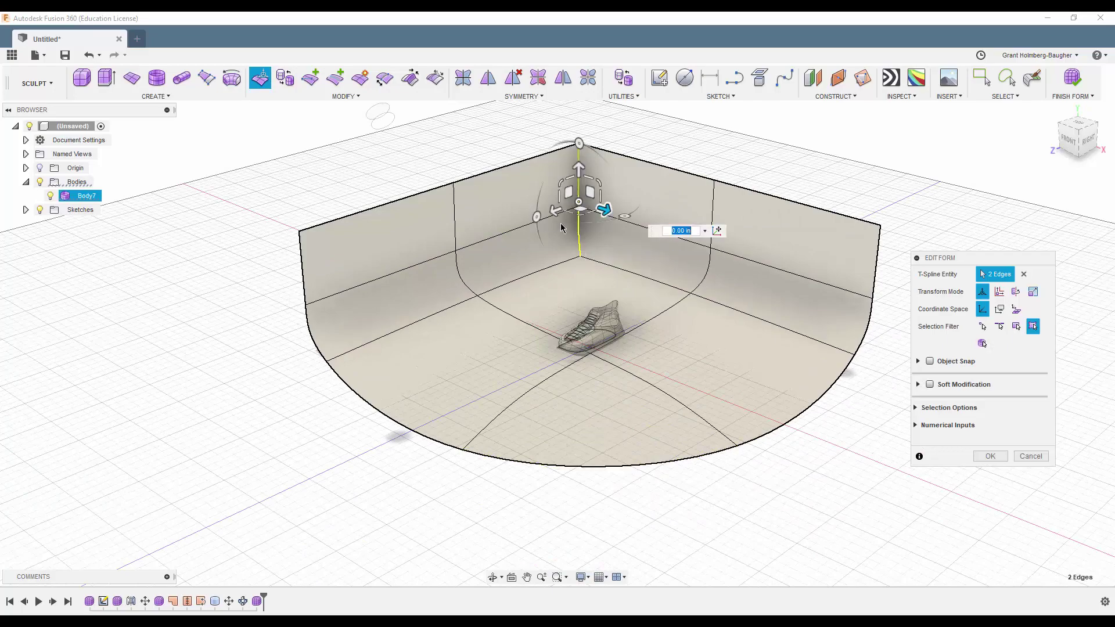
pyautogui.click(430, 76)
pyautogui.click(467, 108)
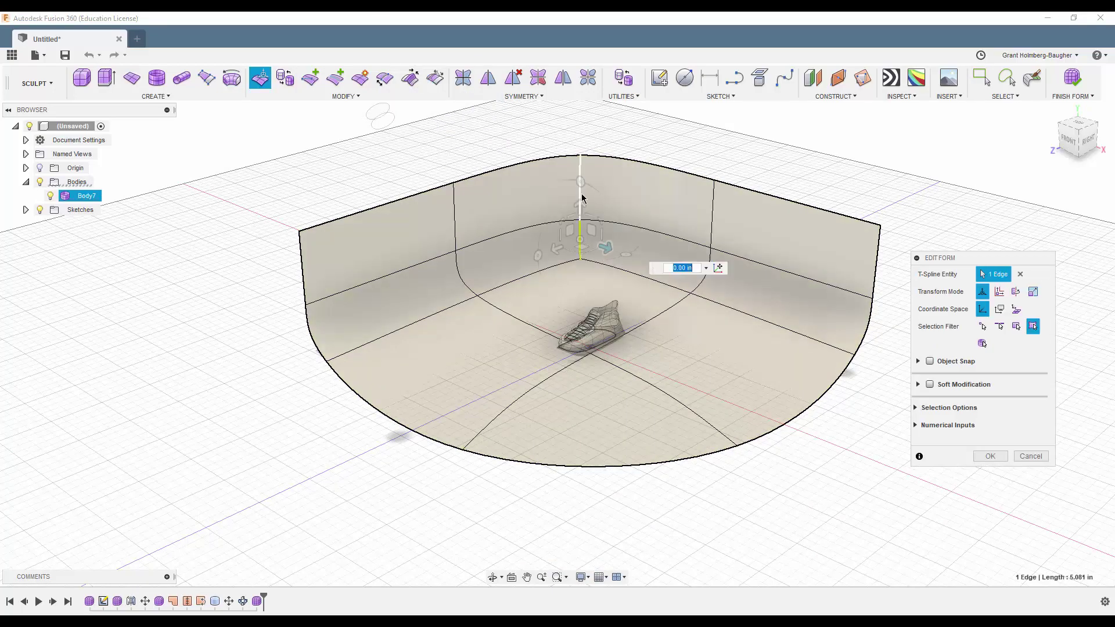
pyautogui.moveTo(581, 244)
pyautogui.keyDown('shift'); pyautogui.mouseDown(button='middle')
pyautogui.moveTo(600, 153)
pyautogui.moveTo(443, 291)
pyautogui.mouseUp(button='middle'); pyautogui.keyUp('shift')
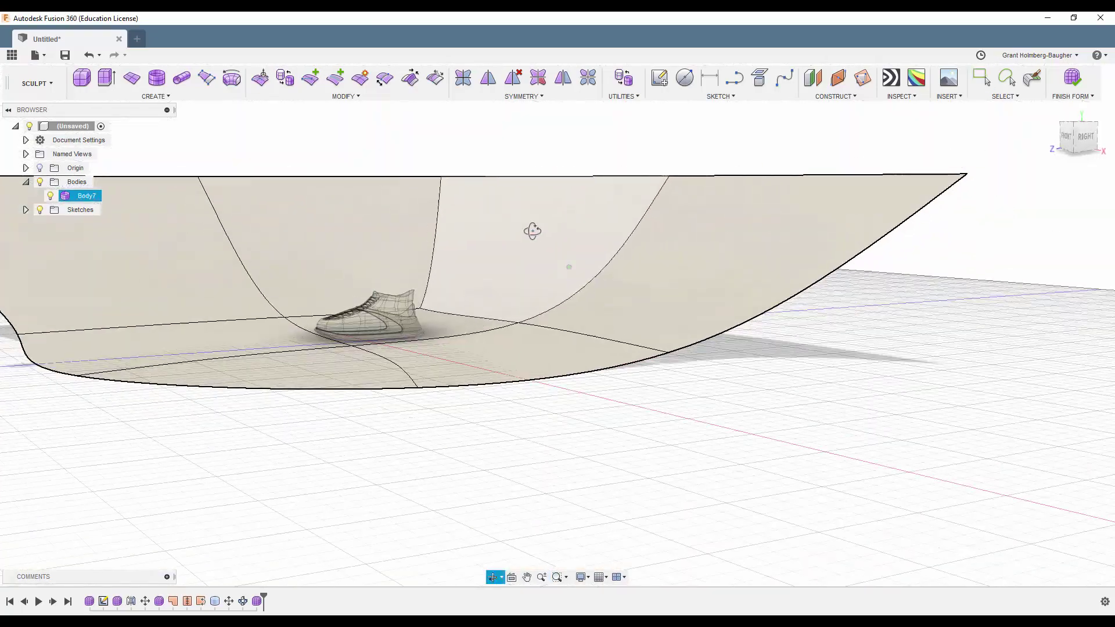
pyautogui.moveTo(531, 231)
pyautogui.mouseDown(button='middle')
pyautogui.moveTo(671, 258)
pyautogui.moveTo(627, 209)
pyautogui.mouseUp(button='middle')
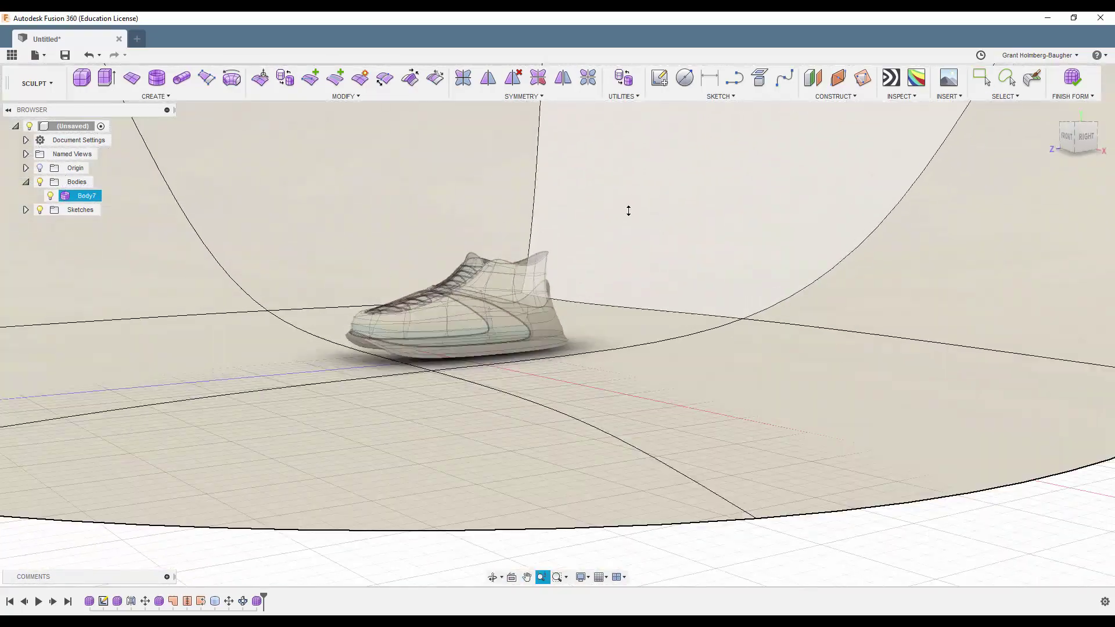
pyautogui.click(604, 341)
# Step: Reopen Edit Form on the backdrop and select the eight floor faces under the shoe
pyautogui.keyDown('shift'); pyautogui.moveTo(605, 341); pyautogui.dragTo(747, 287, button='middle'); pyautogui.keyUp('shift')
pyautogui.rightClick(747, 286)
pyautogui.click(747, 249)
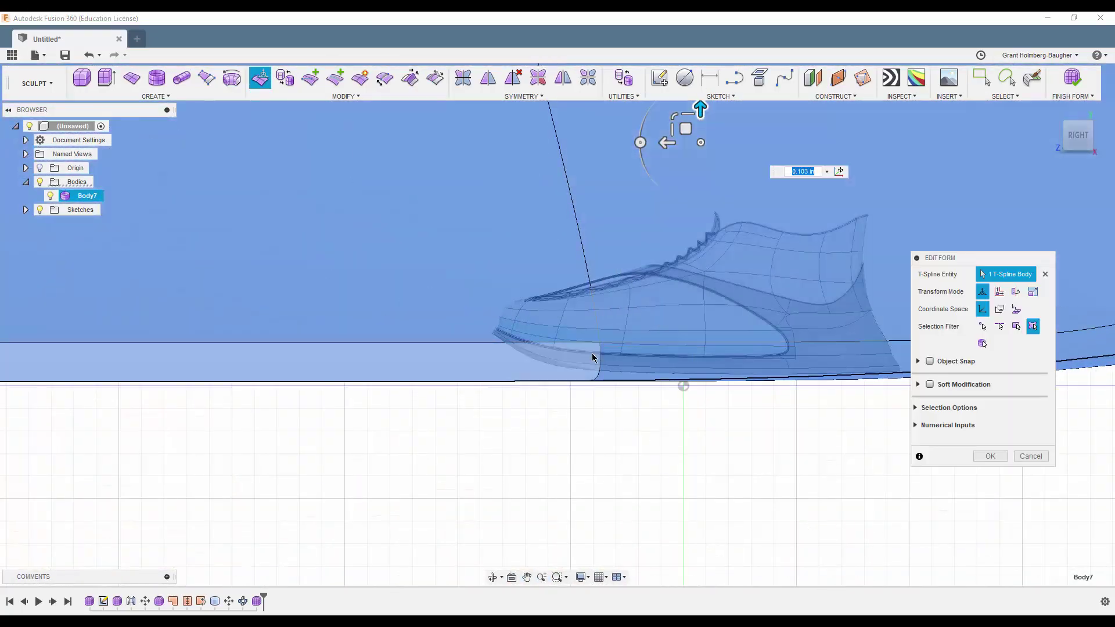
pyautogui.click(667, 142)
pyautogui.moveTo(667, 142)
pyautogui.keyDown('shift'); pyautogui.mouseDown(button='middle')
pyautogui.moveTo(763, 246)
pyautogui.moveTo(499, 327)
pyautogui.mouseUp(button='middle'); pyautogui.keyUp('shift')
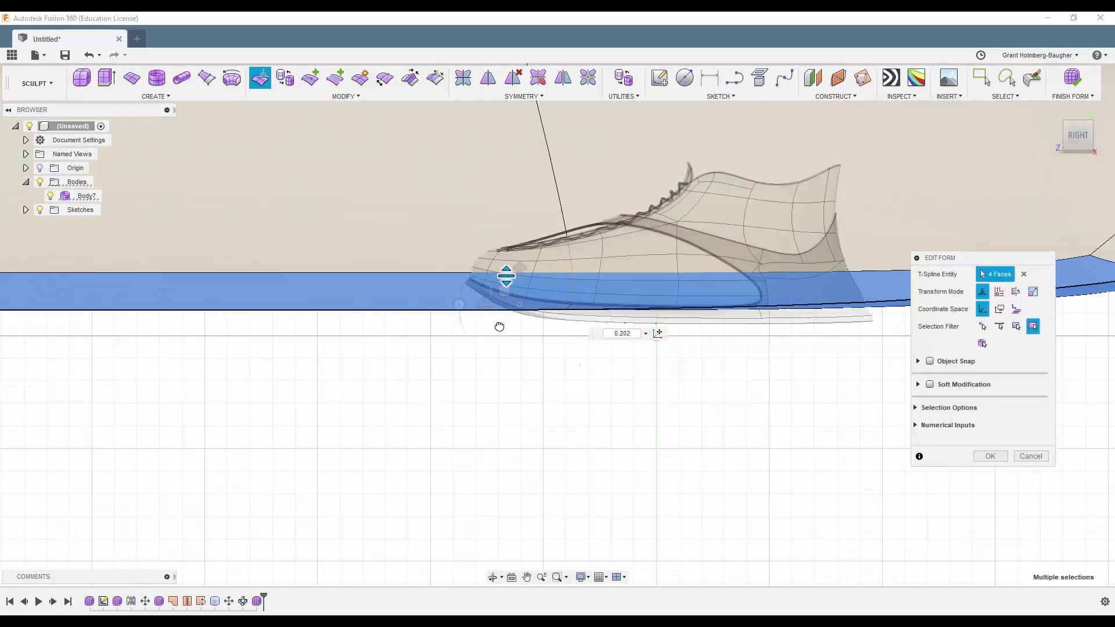
pyautogui.scroll(-10, 643, 377)
pyautogui.keyDown('shift'); pyautogui.moveTo(642, 391); pyautogui.dragTo(548, 207, button='middle'); pyautogui.keyUp('shift')
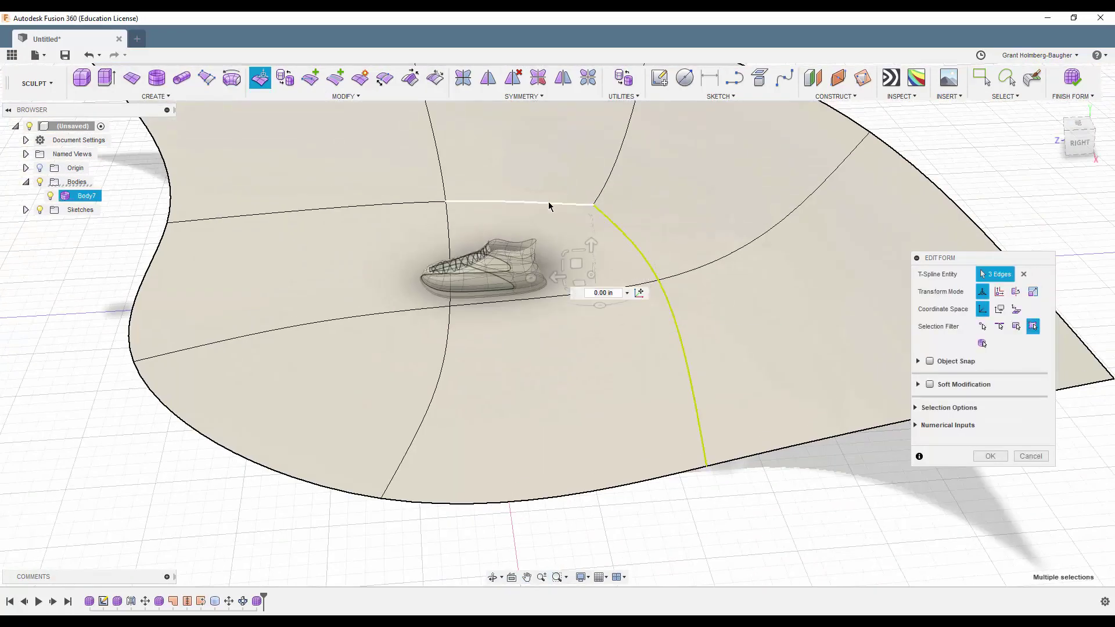
pyautogui.doubleClick(627, 239)
# Step: Exit the current edit and reopen Edit Form on the backdrop, zooming in
pyautogui.scroll(-3, 627, 240)
pyautogui.keyDown('shift'); pyautogui.moveTo(627, 240); pyautogui.dragTo(675, 292, button='middle'); pyautogui.keyUp('shift')
pyautogui.press('Escape')
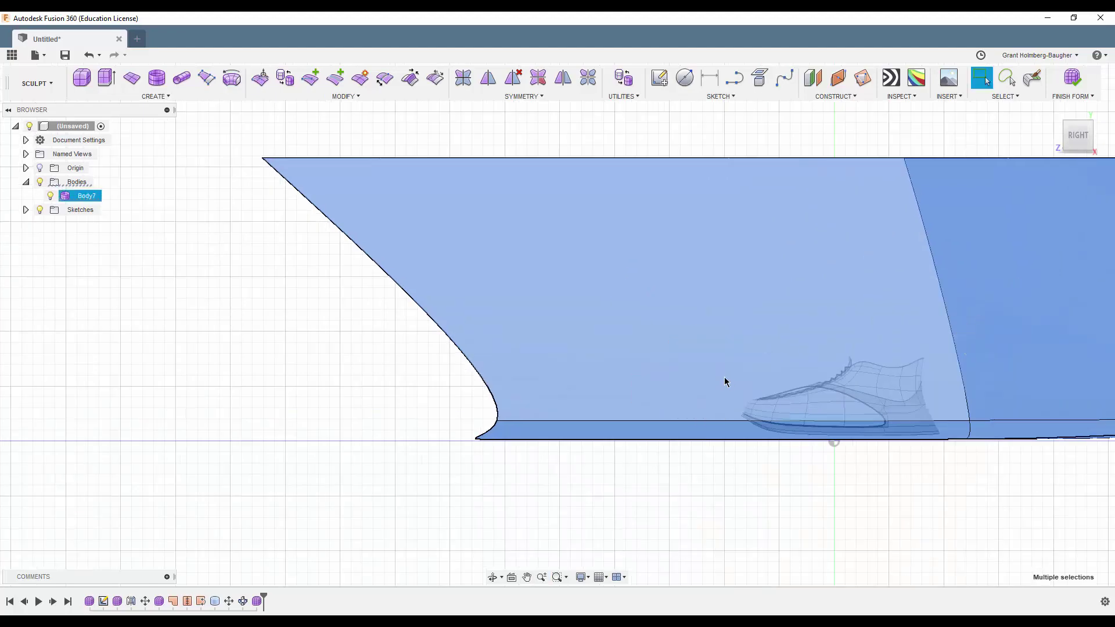
pyautogui.rightClick(624, 280)
pyautogui.click(624, 270)
pyautogui.scroll(5, 461, 297)
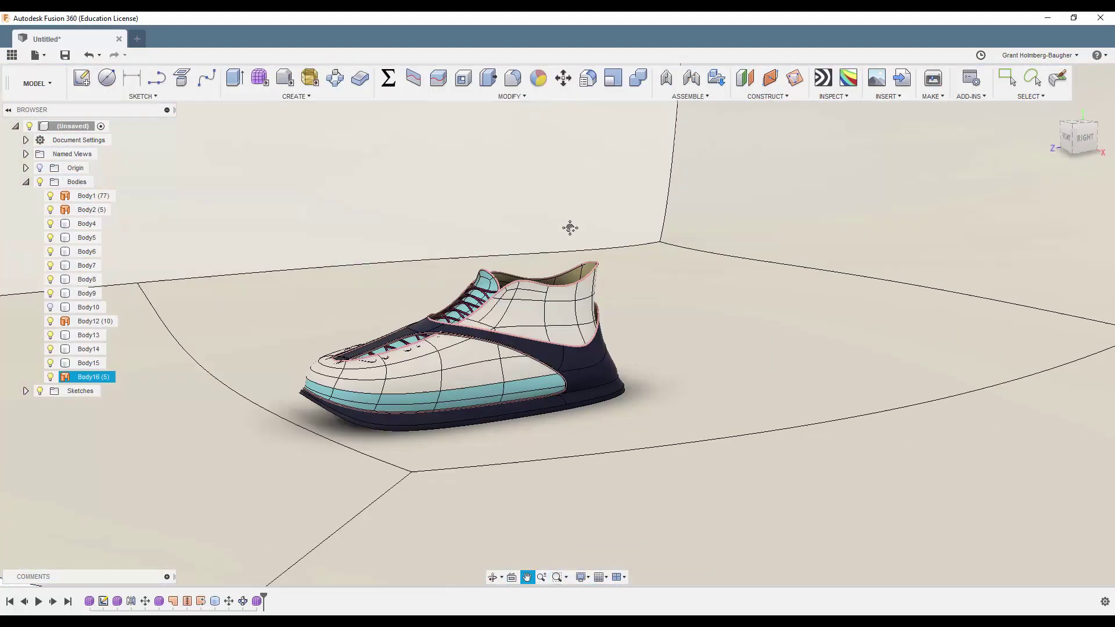
pyautogui.scroll(5, 570, 227)
pyautogui.scroll(3, 655, 229)
# Step: Recolour the backdrop's copied Plastic - Matte (White) appearance to an almost black navy, then orbit to check it
pyautogui.press('a')
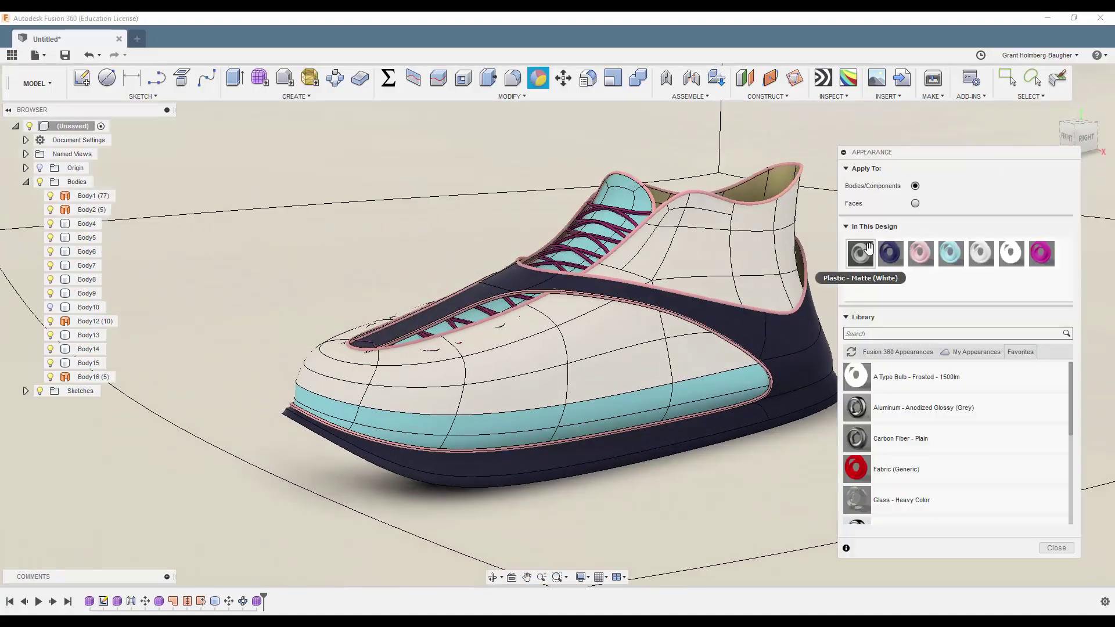
pyautogui.doubleClick(860, 284)
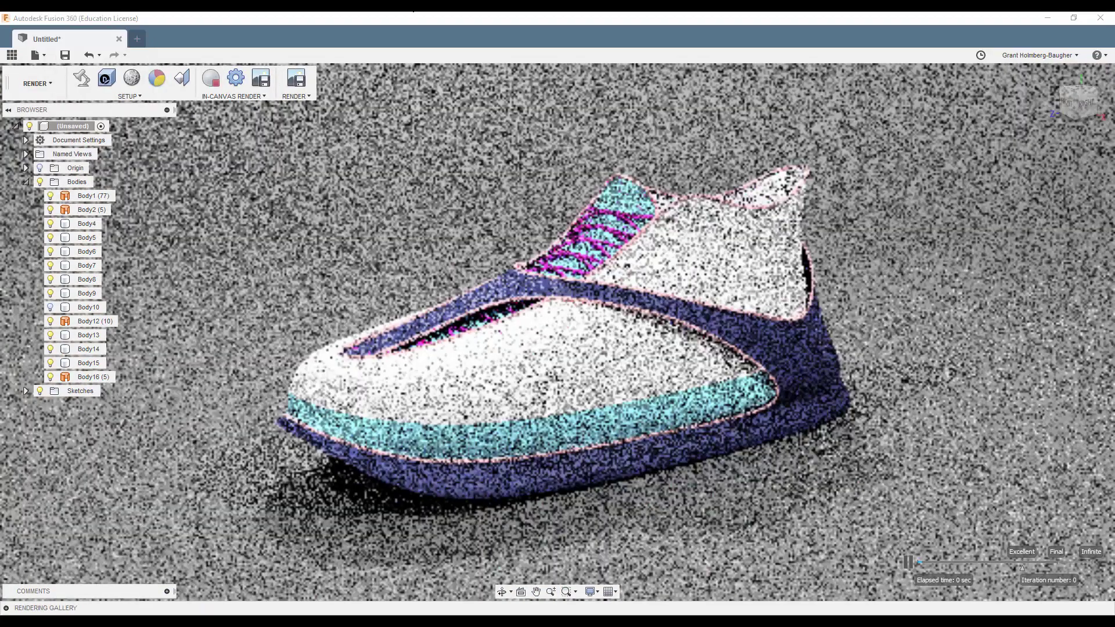
pyautogui.click(157, 78)
pyautogui.click(82, 78)
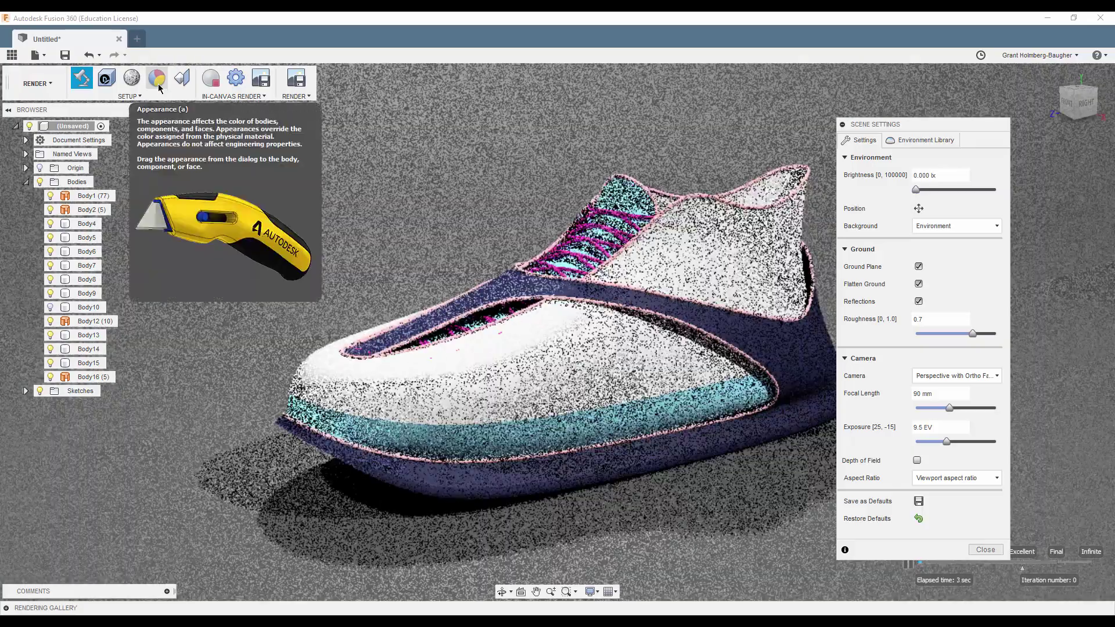
pyautogui.click(157, 78)
pyautogui.doubleClick(861, 284)
pyautogui.click(793, 224)
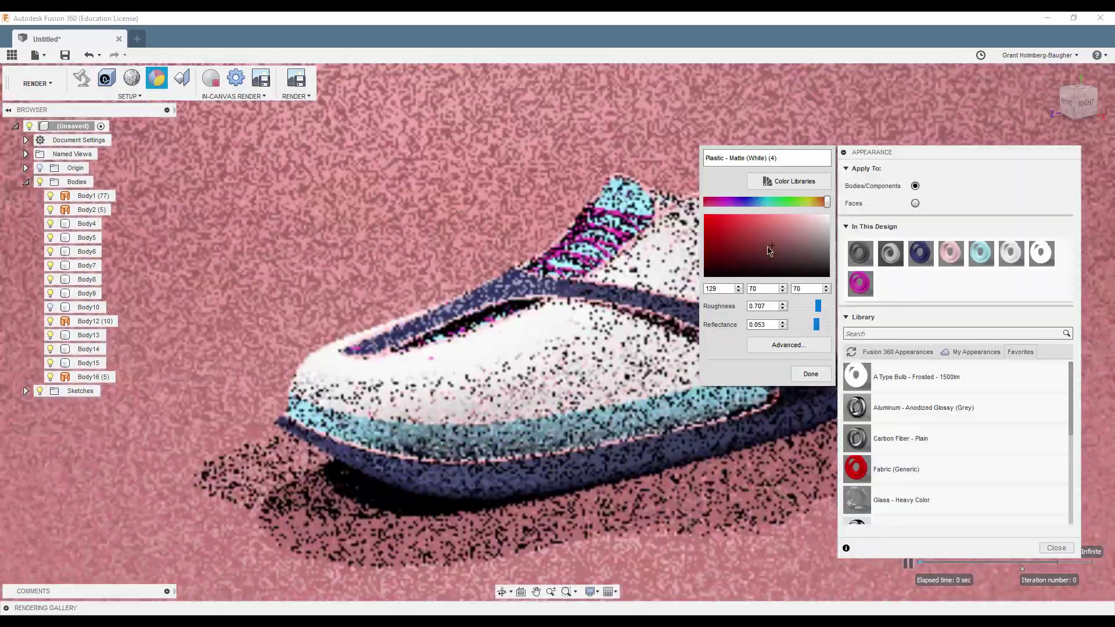
pyautogui.moveTo(827, 201); pyautogui.dragTo(750, 202)
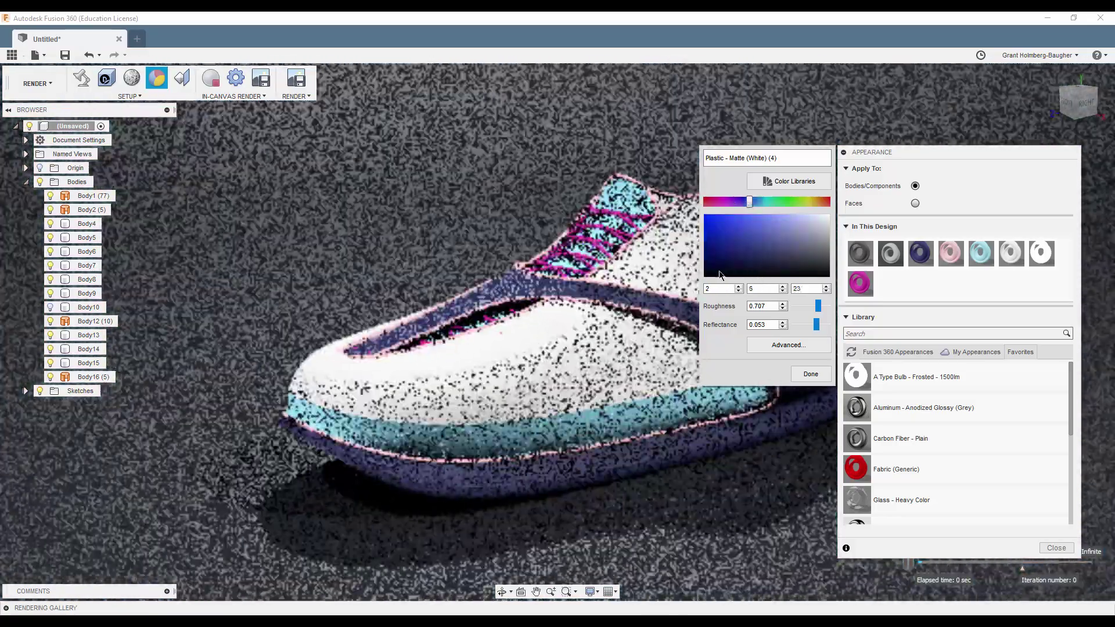
pyautogui.click(709, 273)
pyautogui.moveTo(709, 273); pyautogui.dragTo(697, 274)
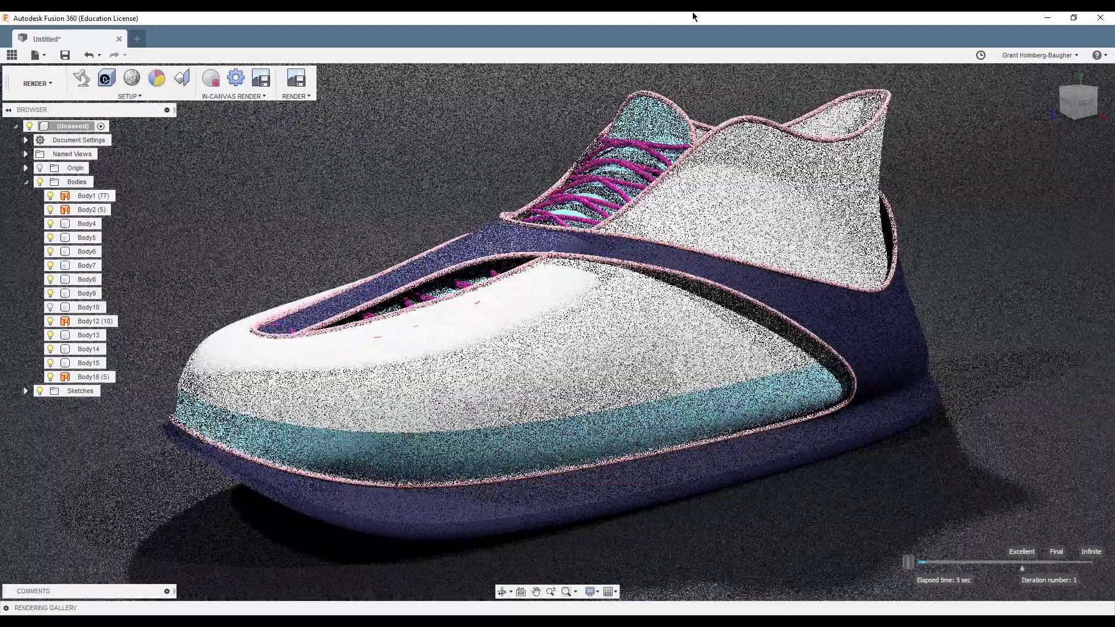
pyautogui.keyDown('shift'); pyautogui.moveTo(686, 88); pyautogui.dragTo(632, 141, button='middle'); pyautogui.keyUp('shift')
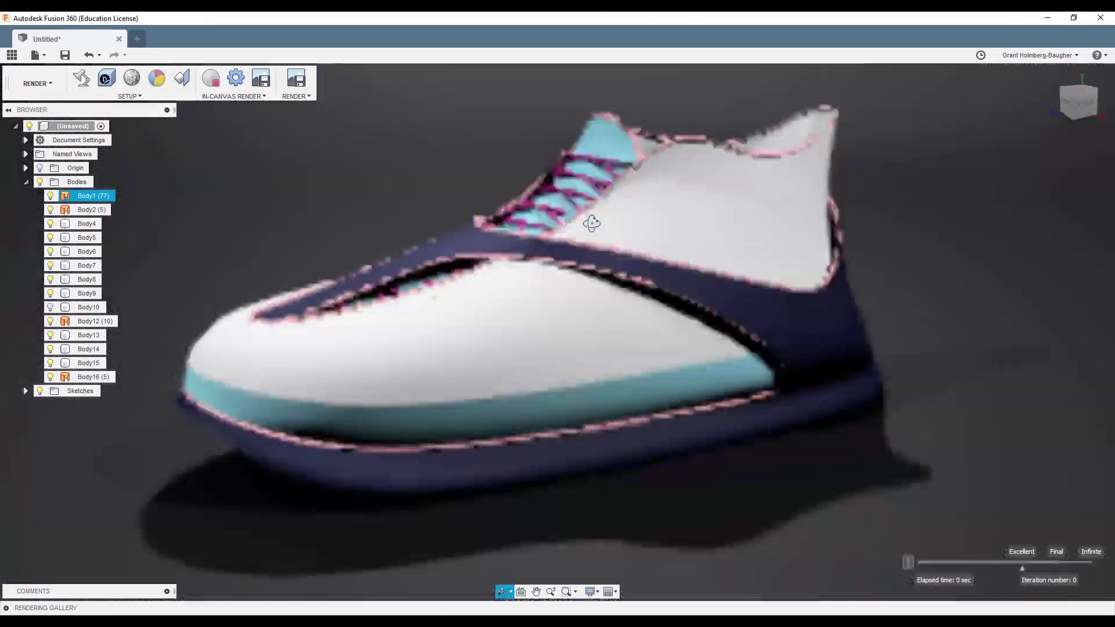
pyautogui.moveTo(590, 224)
pyautogui.keyDown('shift'); pyautogui.mouseDown(button='middle')
pyautogui.moveTo(671, 198)
pyautogui.moveTo(744, 249)
pyautogui.moveTo(740, 236)
pyautogui.mouseUp(button='middle'); pyautogui.keyUp('shift')
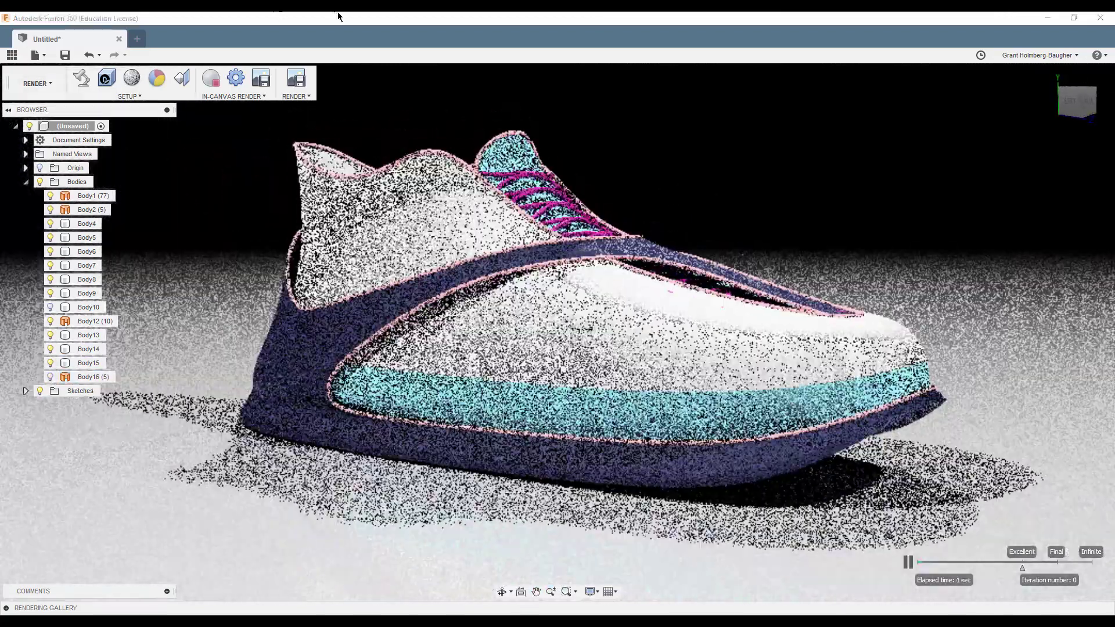
# Step: Apply a new Environment Brightness value in Scene Settings
pyautogui.click(82, 77)
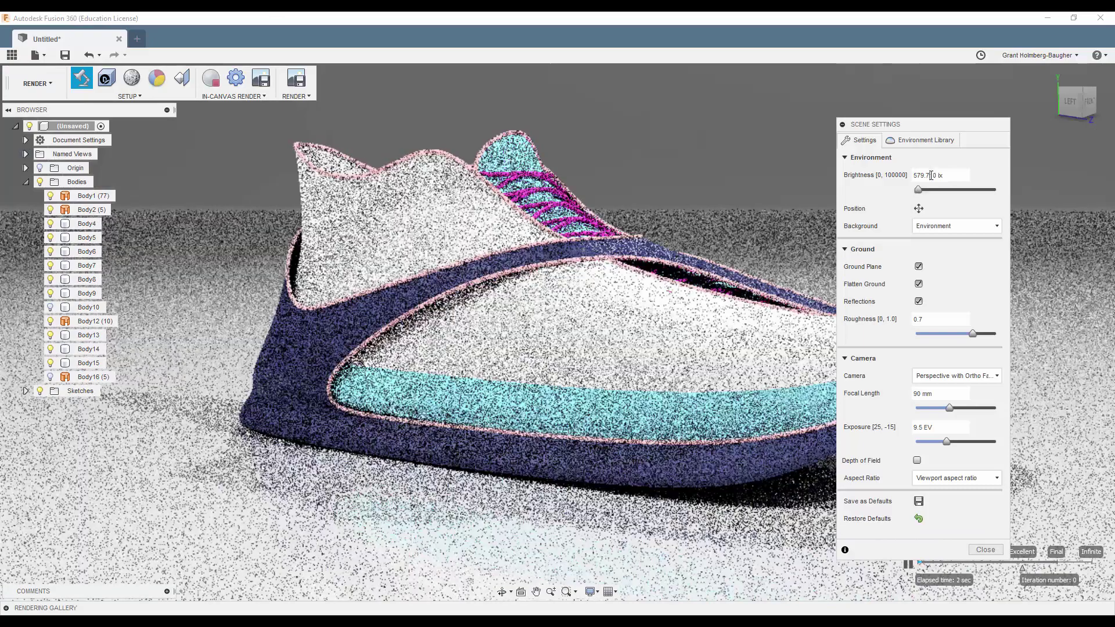
pyautogui.press('Return')
pyautogui.click(985, 550)
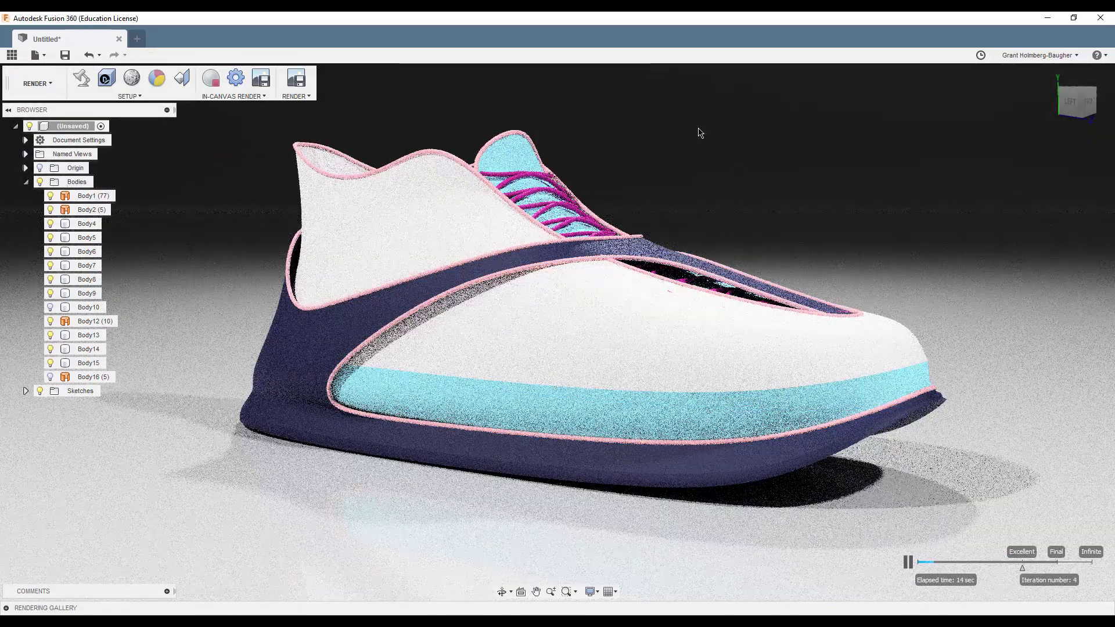
# Step: Try dark red, yellow-green, black and cyan hues on Plastic - Matte (White), then restore white
pyautogui.press('a')
pyautogui.doubleClick(1012, 252)
pyautogui.click(741, 246)
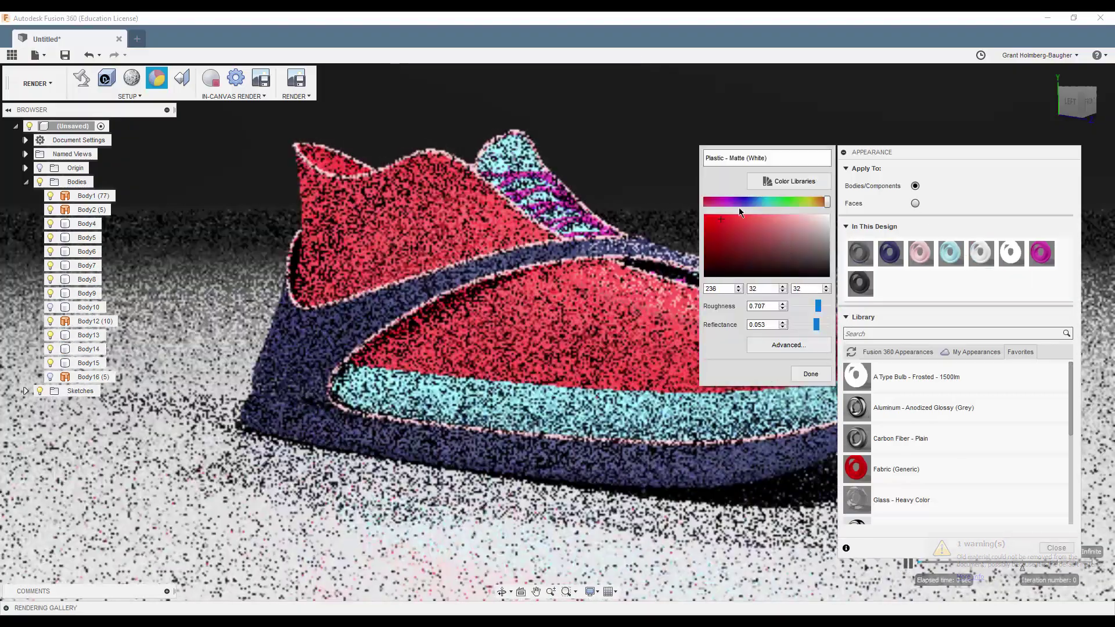
pyautogui.moveTo(741, 247); pyautogui.dragTo(799, 202)
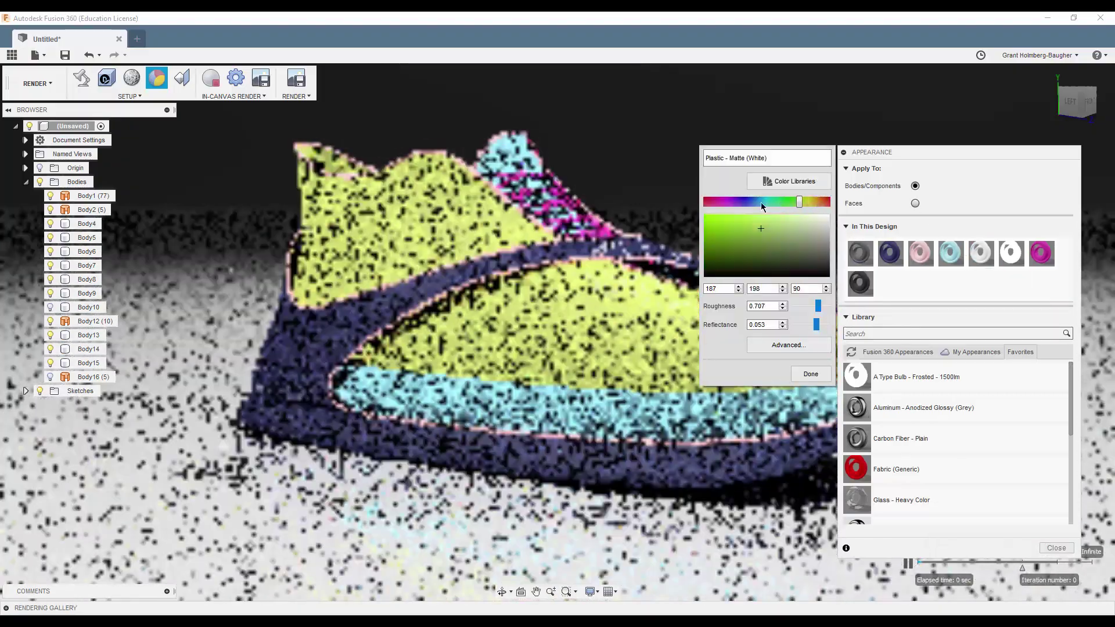
pyautogui.click(772, 202)
pyautogui.moveTo(773, 255); pyautogui.dragTo(813, 314)
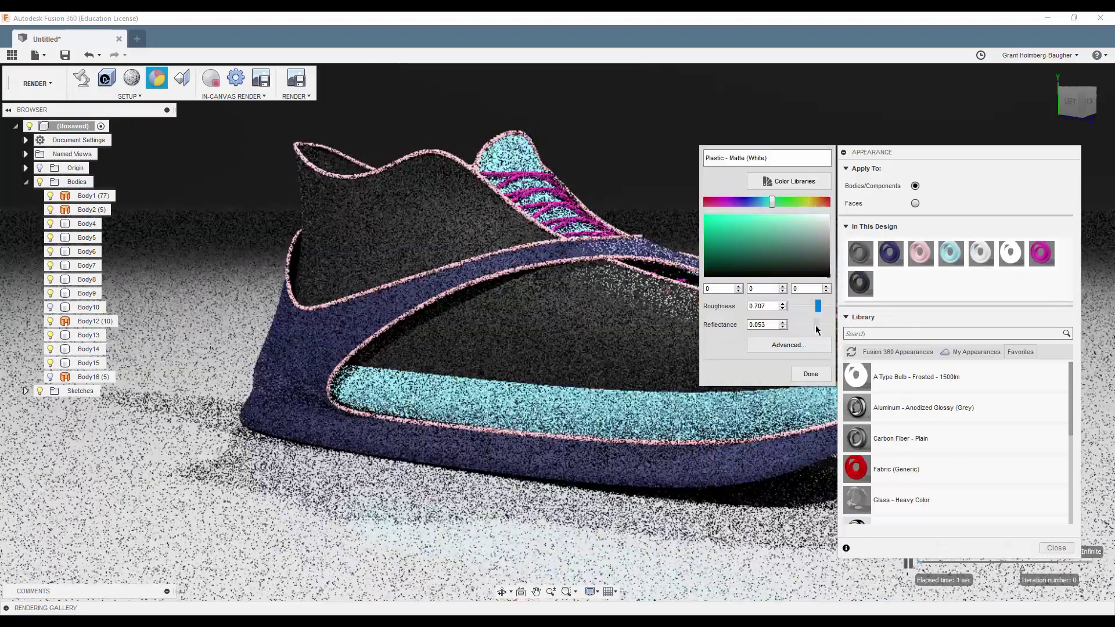
pyautogui.moveTo(811, 273); pyautogui.dragTo(709, 218)
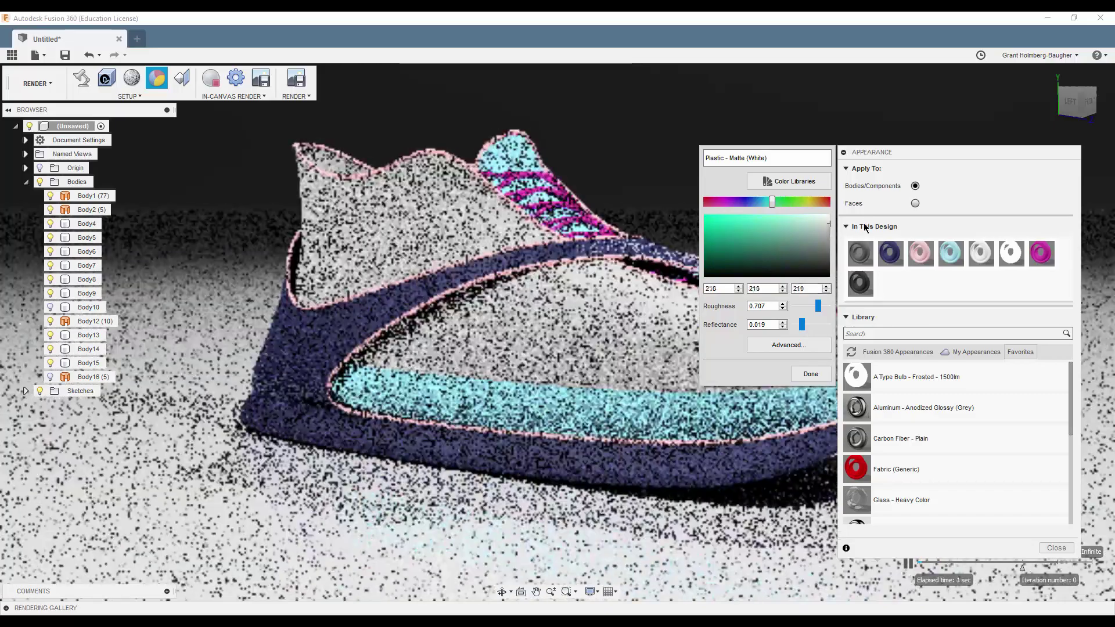
pyautogui.click(811, 374)
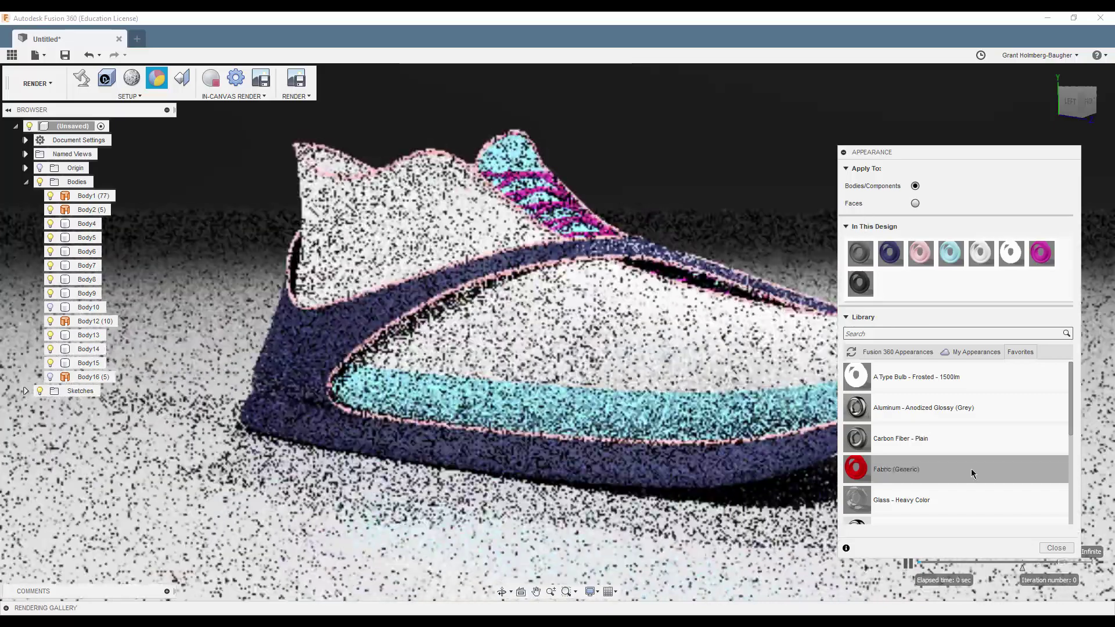
pyautogui.click(1057, 548)
pyautogui.keyDown('shift'); pyautogui.moveTo(580, 348); pyautogui.dragTo(697, 348, button='middle'); pyautogui.keyUp('shift')
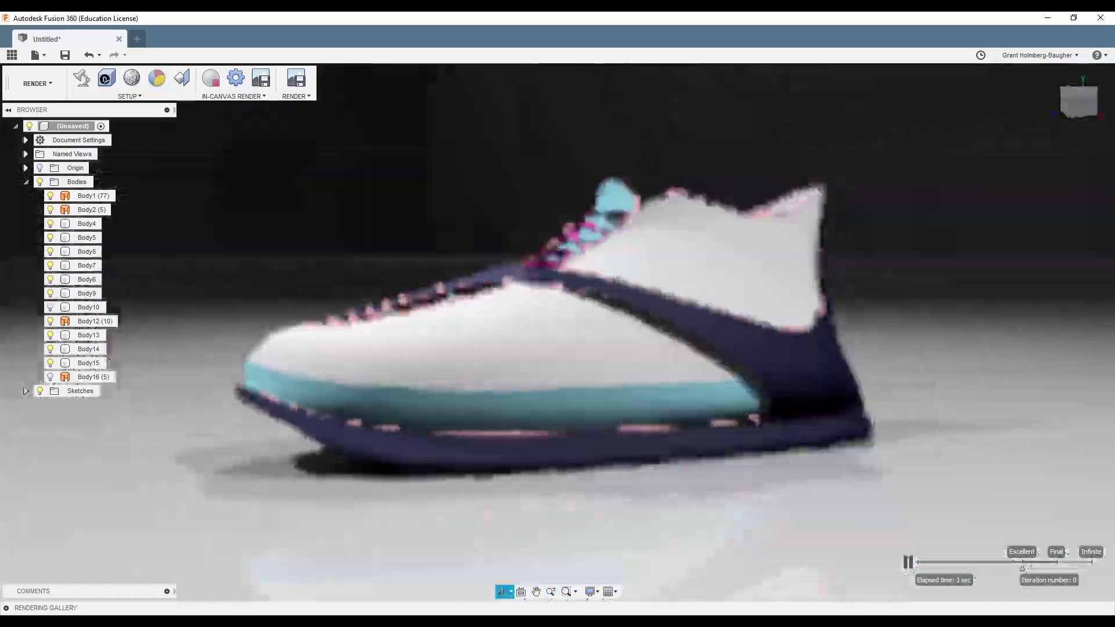
pyautogui.keyDown('shift'); pyautogui.moveTo(406, 261); pyautogui.dragTo(310, 184, button='middle'); pyautogui.keyUp('shift')
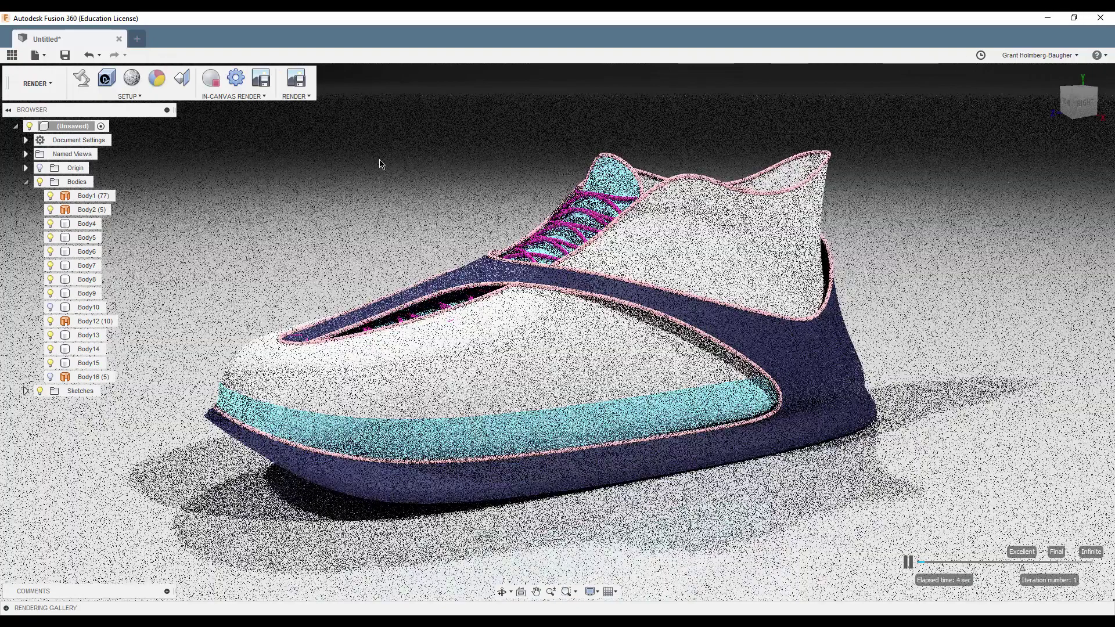